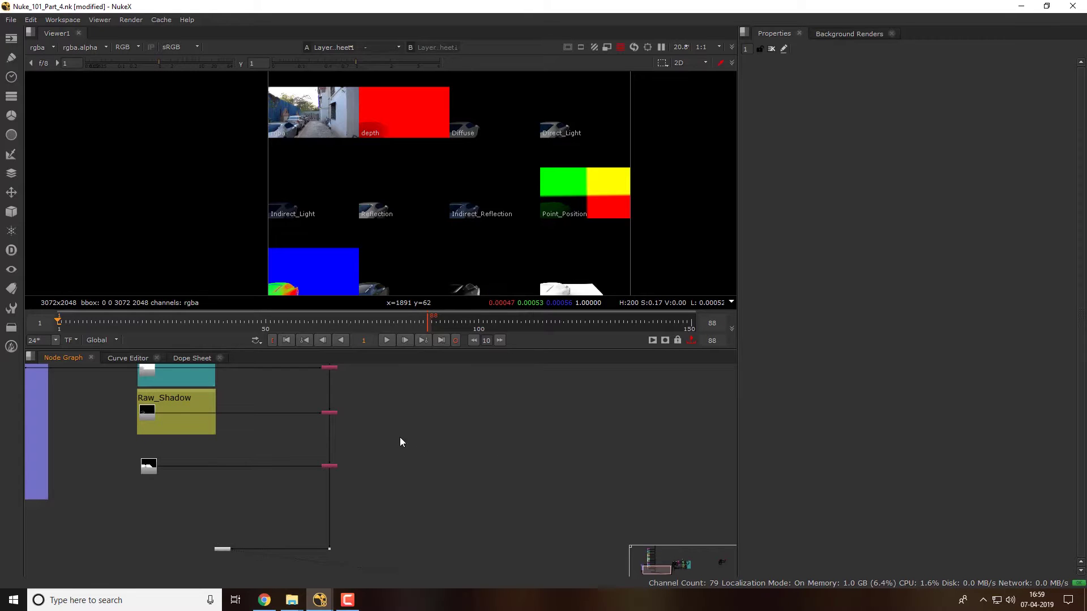
# Frame the whole node tree with its backdrops and view the Merge1 comp result
pyautogui.scroll(-5, 399, 437)
pyautogui.scroll(1, 443, 456)
pyautogui.scroll(2, 450, 470)
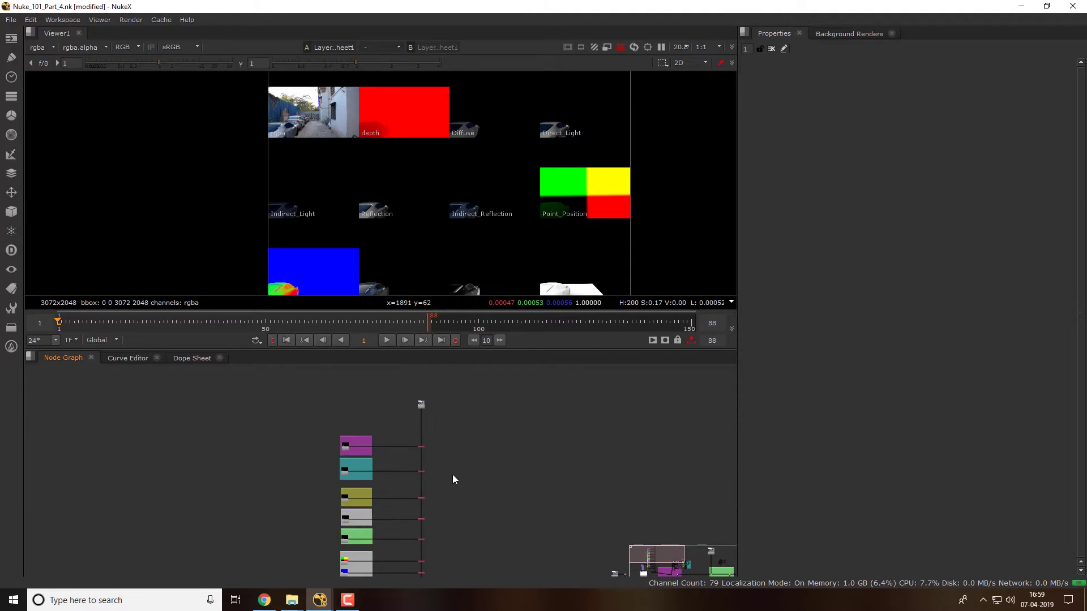
pyautogui.scroll(2, 430, 441)
pyautogui.scroll(3, 428, 425)
pyautogui.scroll(2, 432, 424)
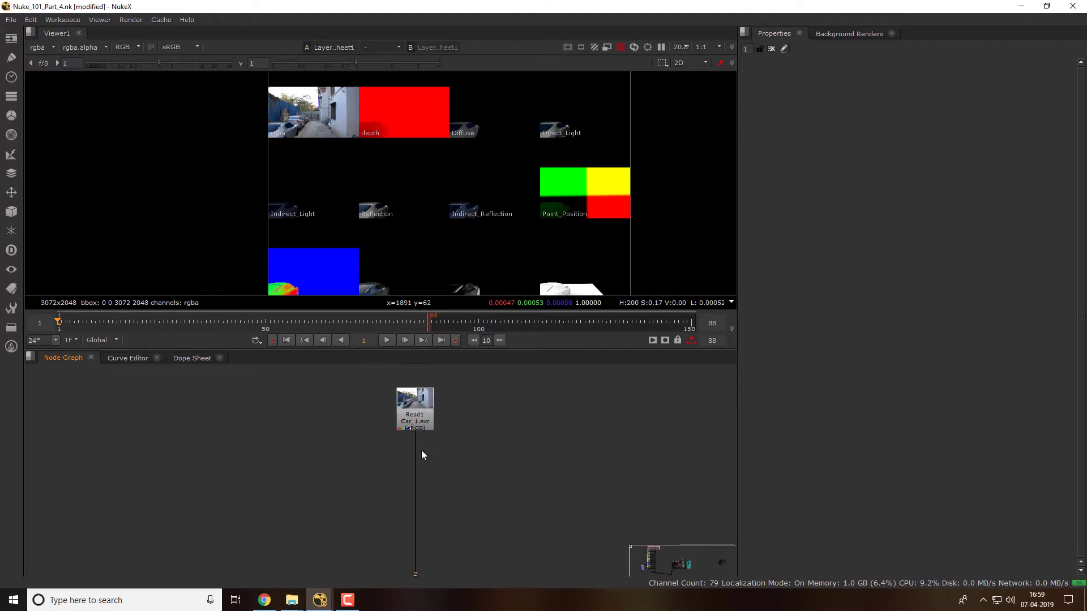
pyautogui.scroll(2, 429, 456)
pyautogui.hscroll(1, 421, 459)
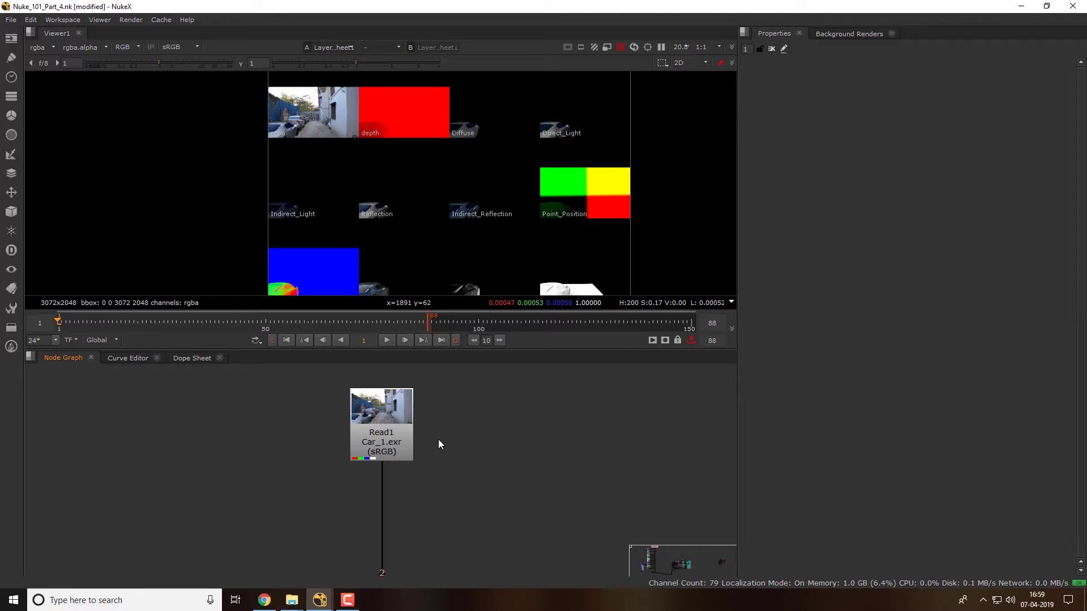
pyautogui.scroll(-2, 609, 545)
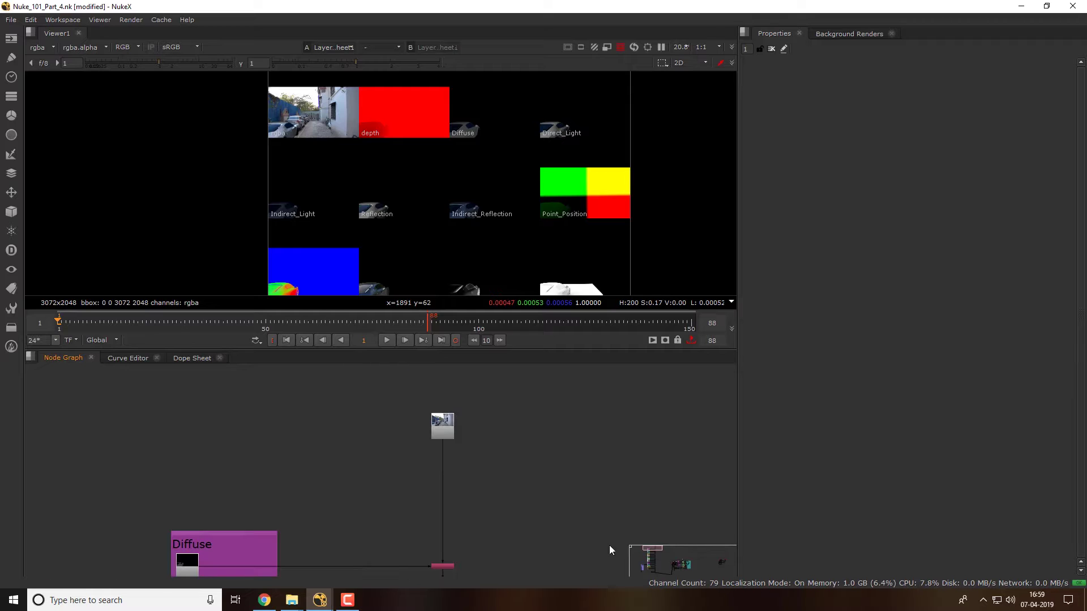
pyautogui.moveTo(609, 545); pyautogui.dragTo(281, 405)
pyautogui.scroll(-2, 281, 405)
pyautogui.moveTo(338, 434); pyautogui.dragTo(332, 511)
pyautogui.scroll(2, 331, 511)
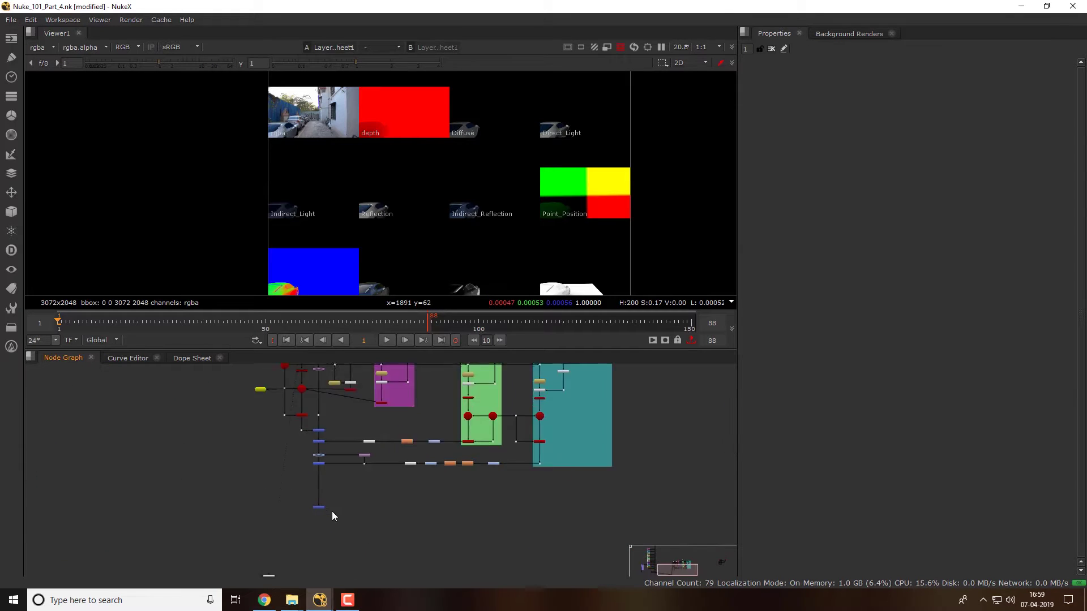
pyautogui.press('1')
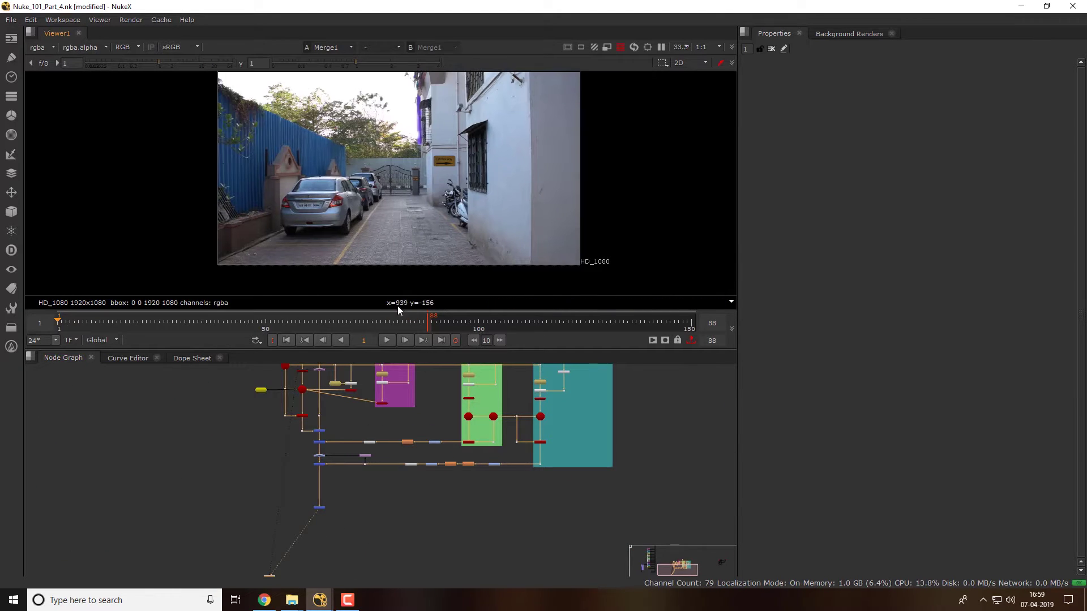
# Alternate the Viewer between the Read3 background plate and the Merge1 comp
pyautogui.moveTo(311, 365); pyautogui.dragTo(338, 443)
pyautogui.click(329, 416)
pyautogui.press('1')
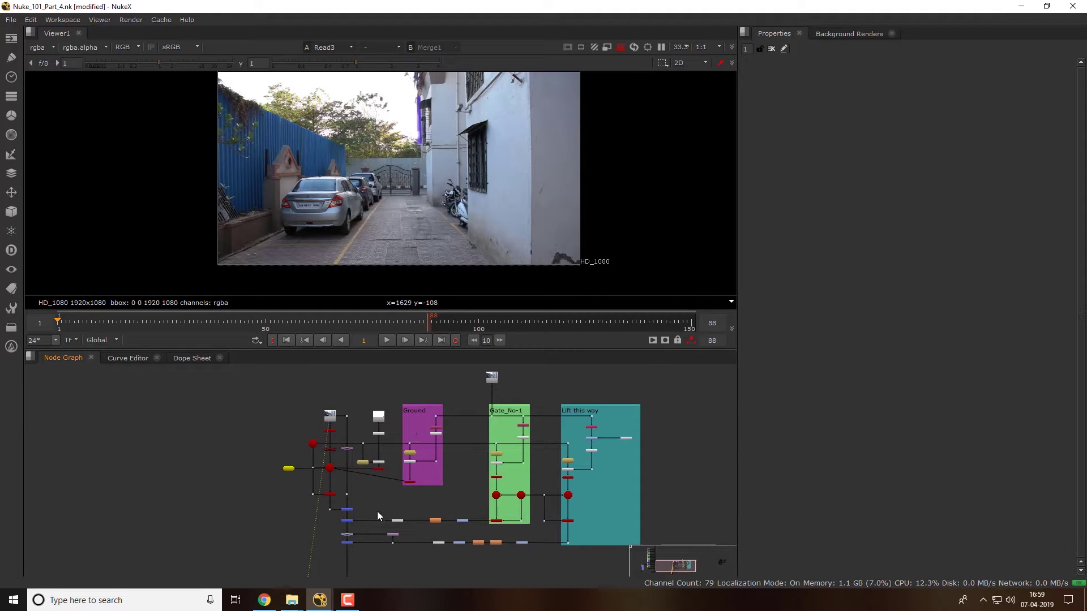
pyautogui.scroll(-1, 377, 511)
pyautogui.click(338, 518)
pyautogui.press('1')
pyautogui.scroll(1, 440, 170)
pyautogui.scroll(3, 452, 149)
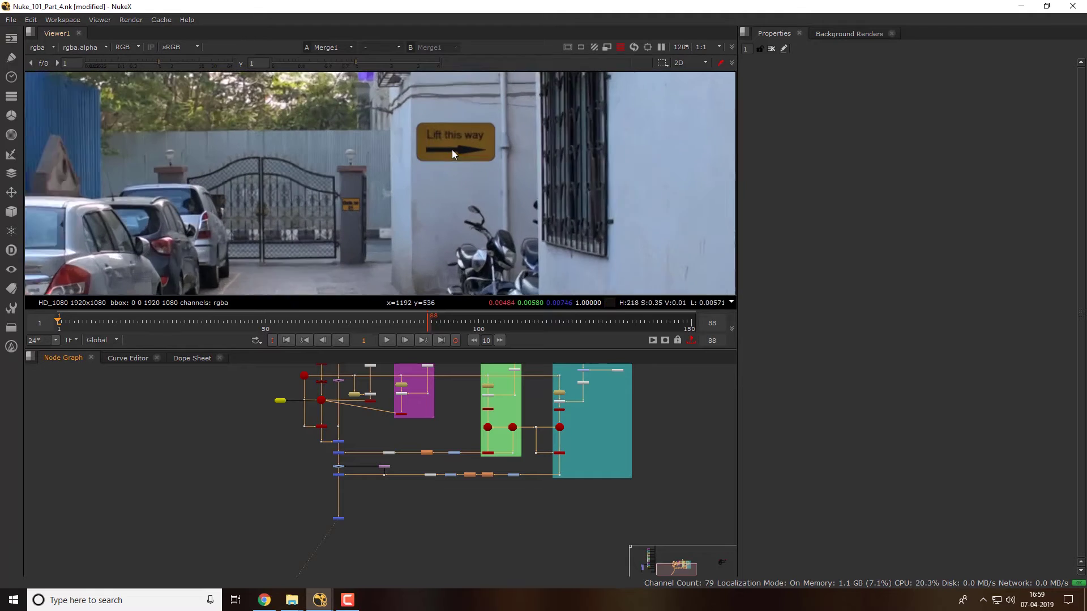
pyautogui.scroll(3, 453, 148)
pyautogui.scroll(-5, 346, 212)
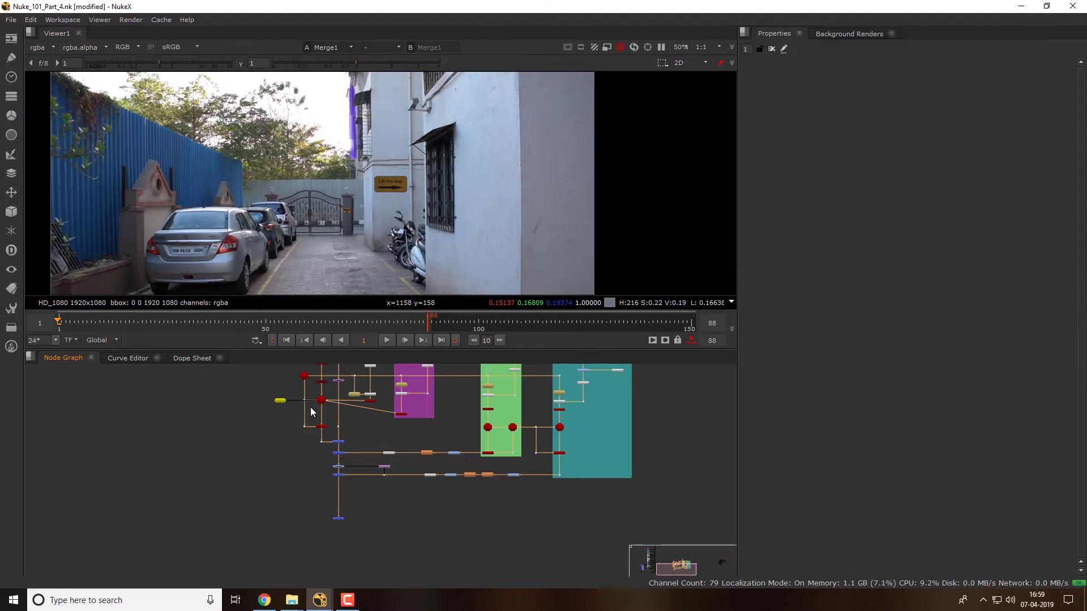
pyautogui.scroll(1, 330, 393)
pyautogui.click(331, 393)
pyautogui.press('1')
pyautogui.moveTo(443, 256); pyautogui.dragTo(409, 162)
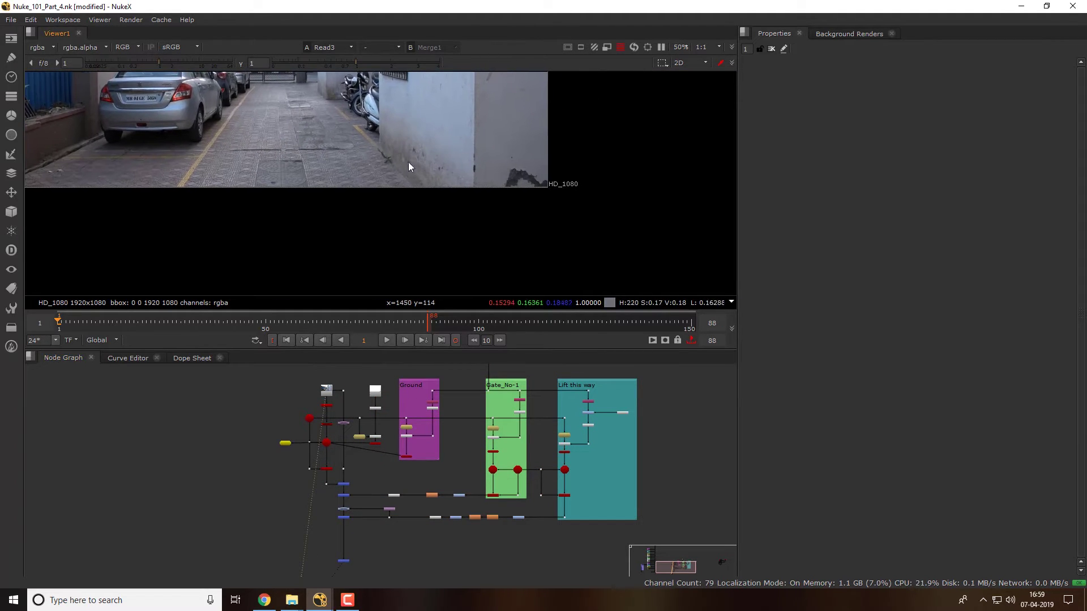
# Flip between the Merge1 and Read3 views with undo and redo
pyautogui.hotkey('ctrl', 'z')
pyautogui.scroll(-2, 300, 168)
pyautogui.hotkey('ctrl', 'y')
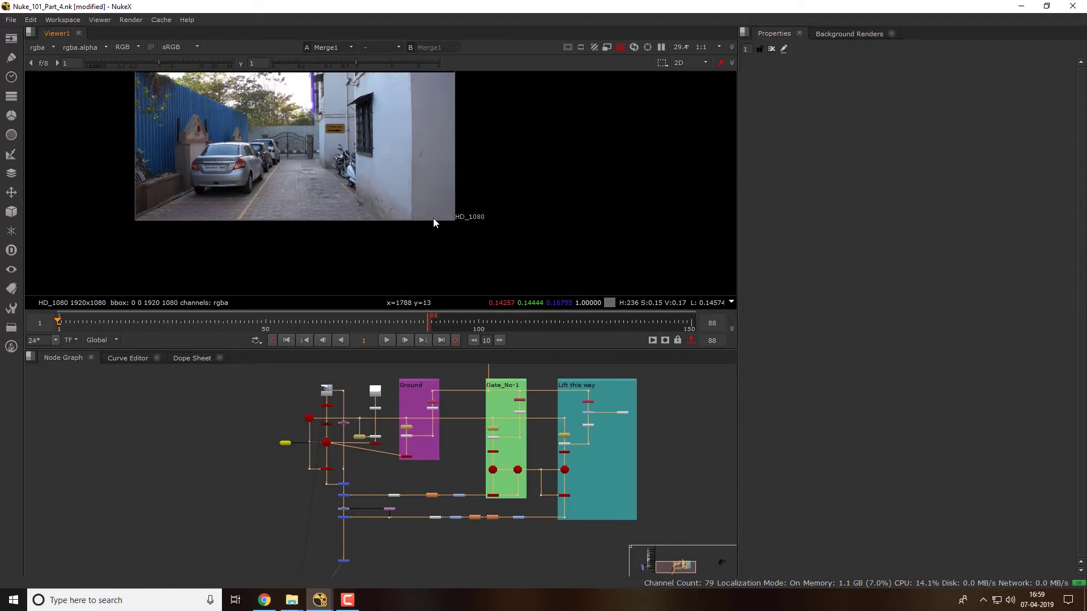
pyautogui.hotkey('ctrl', 'z')
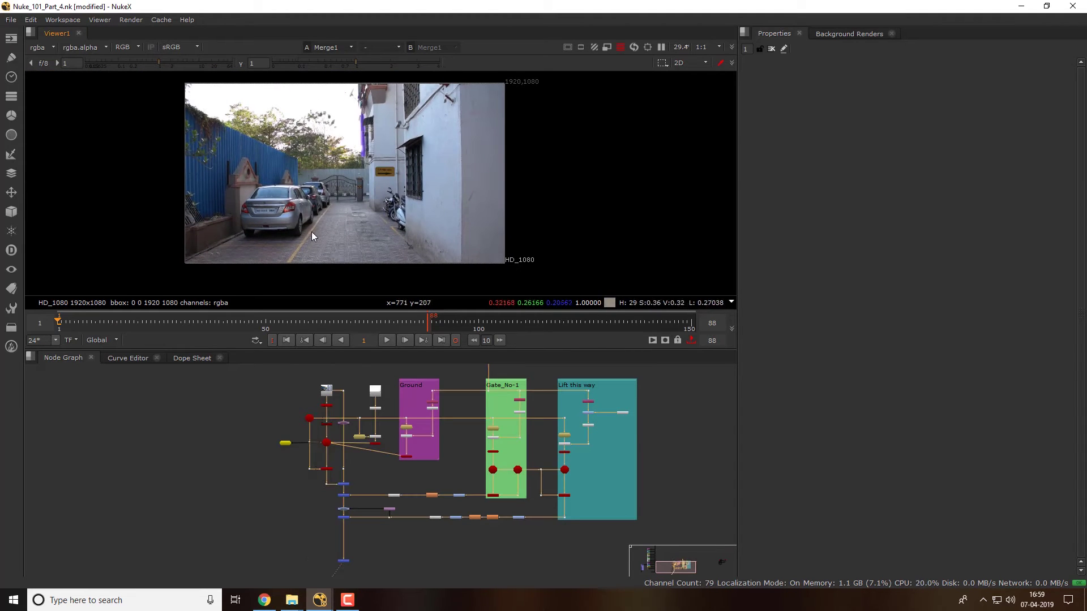
pyautogui.scroll(1, 366, 231)
pyautogui.hotkey('ctrl', 'z')
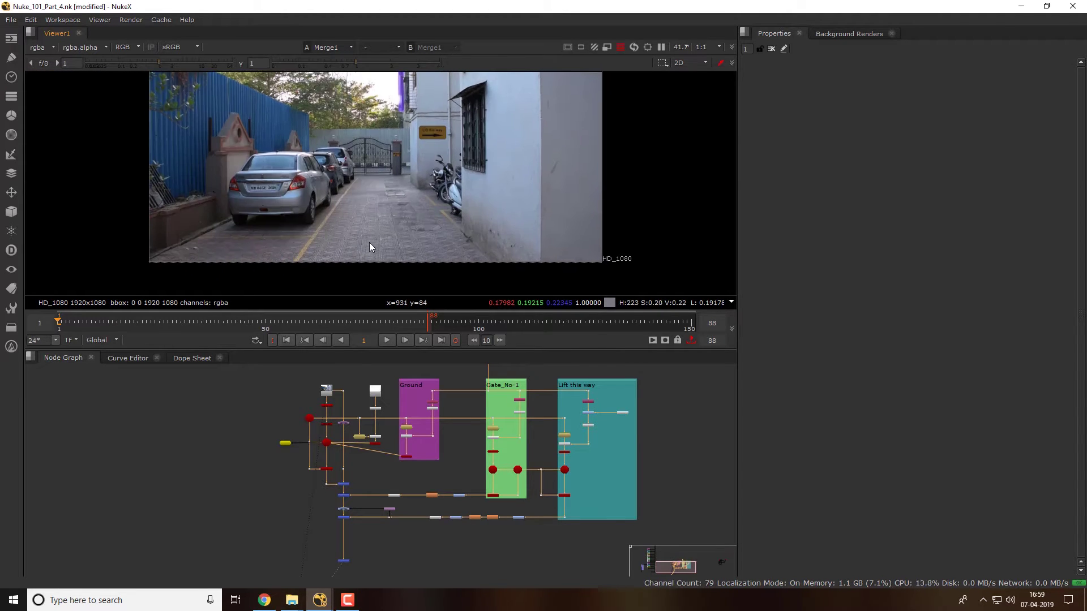
pyautogui.hotkey('ctrl', 'z')
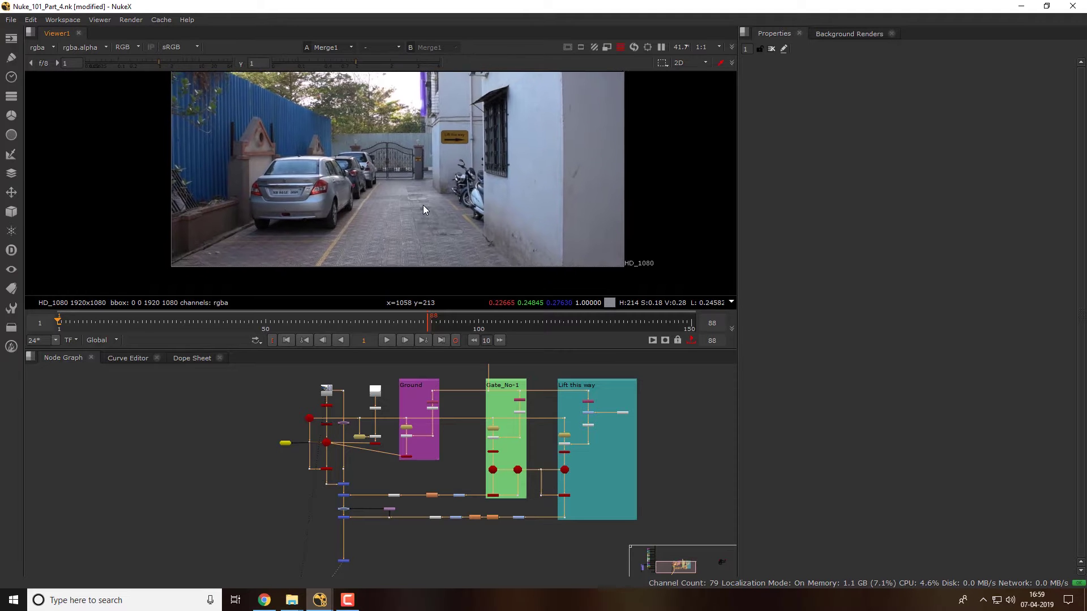
pyautogui.hotkey('ctrl', 'z')
pyautogui.hotkey('ctrl', 'z')
pyautogui.hotkey('ctrl', 'z')
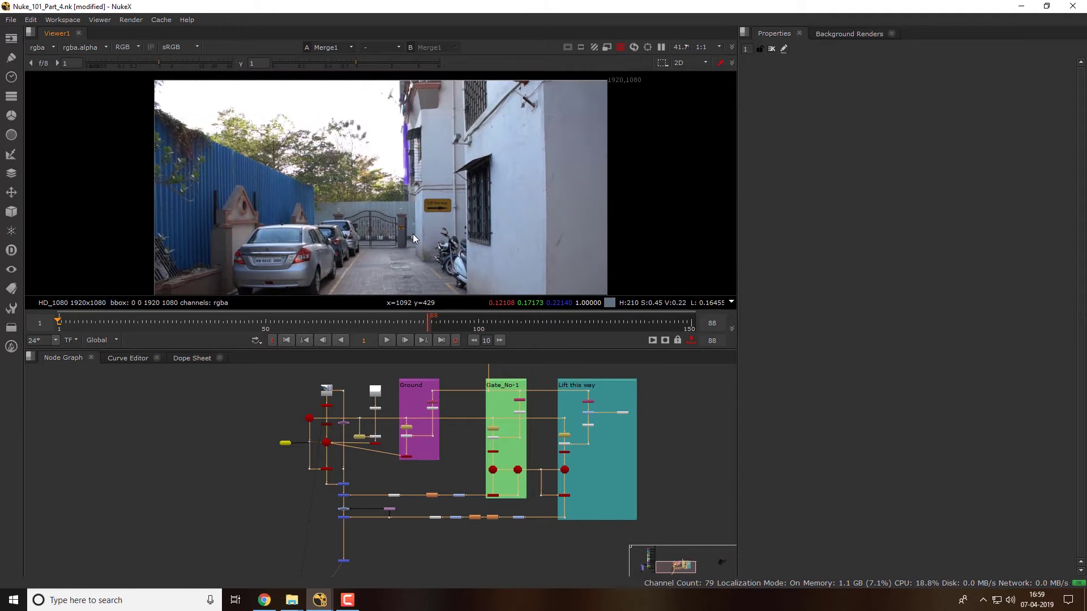
# Zoom and pan the node graph over to the Read nodes
pyautogui.scroll(3, 476, 187)
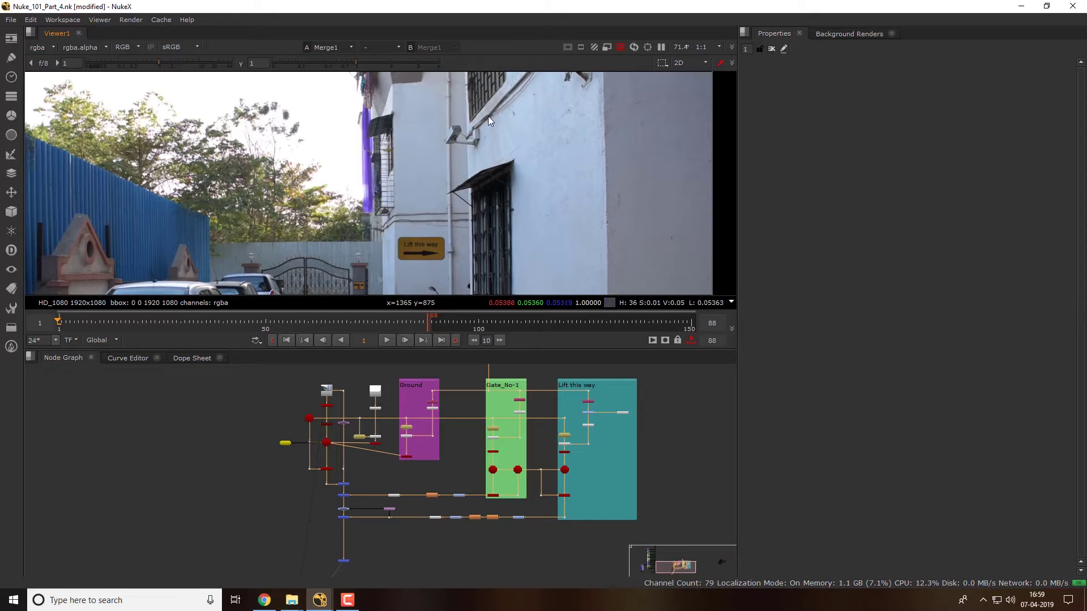
pyautogui.scroll(-2, 373, 236)
pyautogui.scroll(-2, 396, 218)
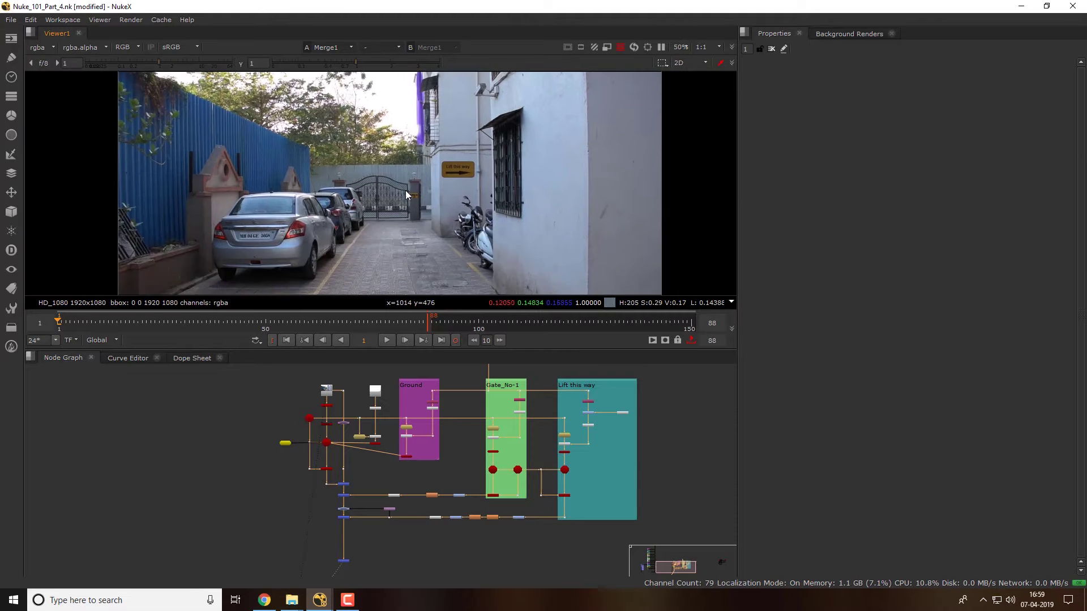
pyautogui.scroll(-2, 423, 199)
pyautogui.scroll(3, 444, 148)
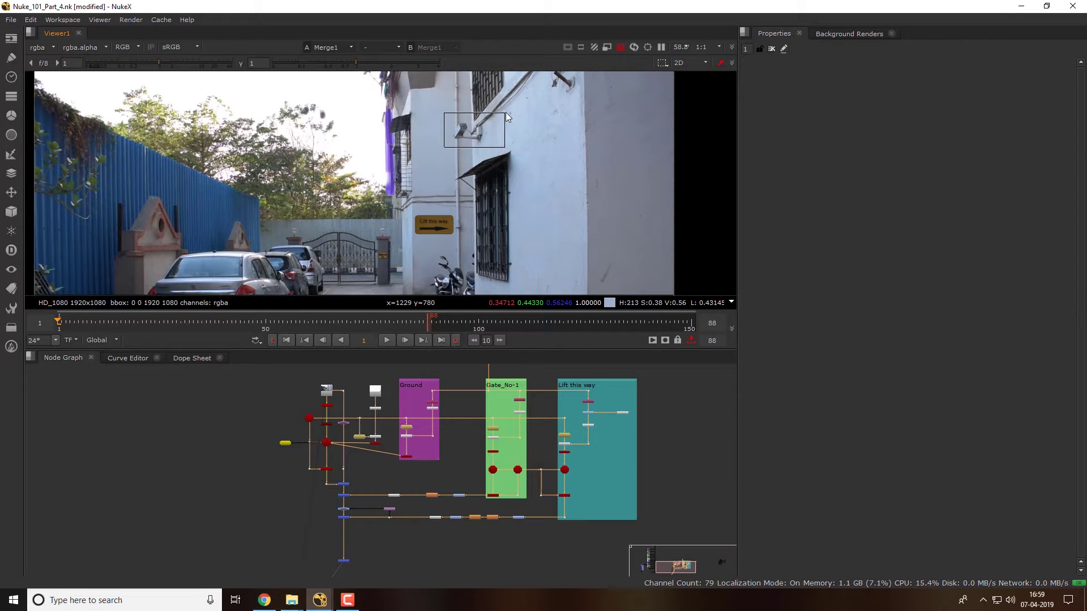
pyautogui.scroll(-1, 416, 164)
pyautogui.scroll(-1, 354, 192)
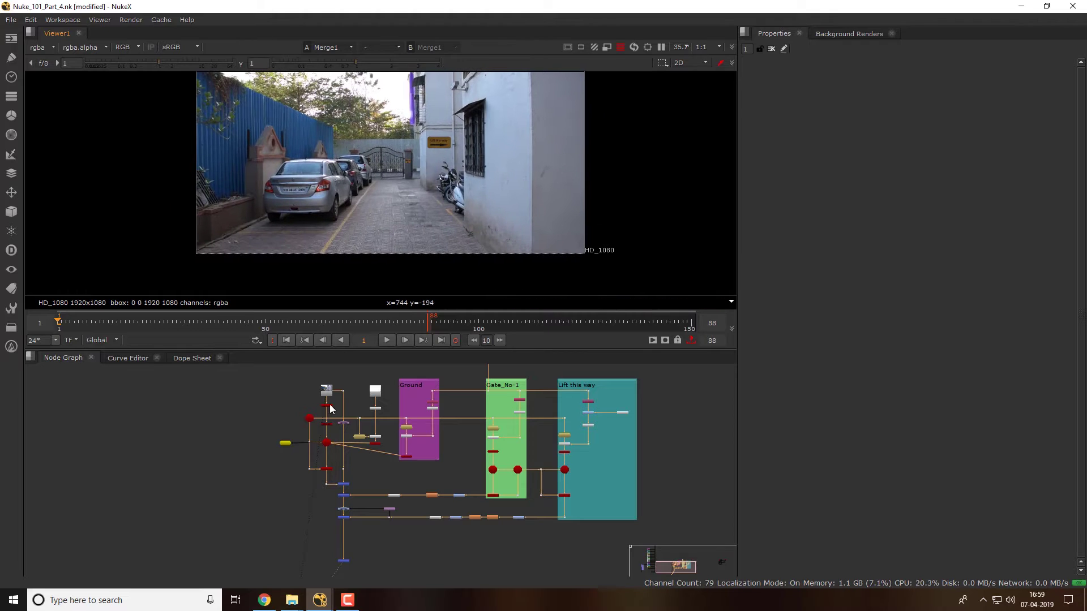
pyautogui.moveTo(138, 398); pyautogui.dragTo(353, 446)
pyautogui.scroll(-2, 370, 500)
pyautogui.scroll(-1, 331, 477)
pyautogui.scroll(4, 402, 408)
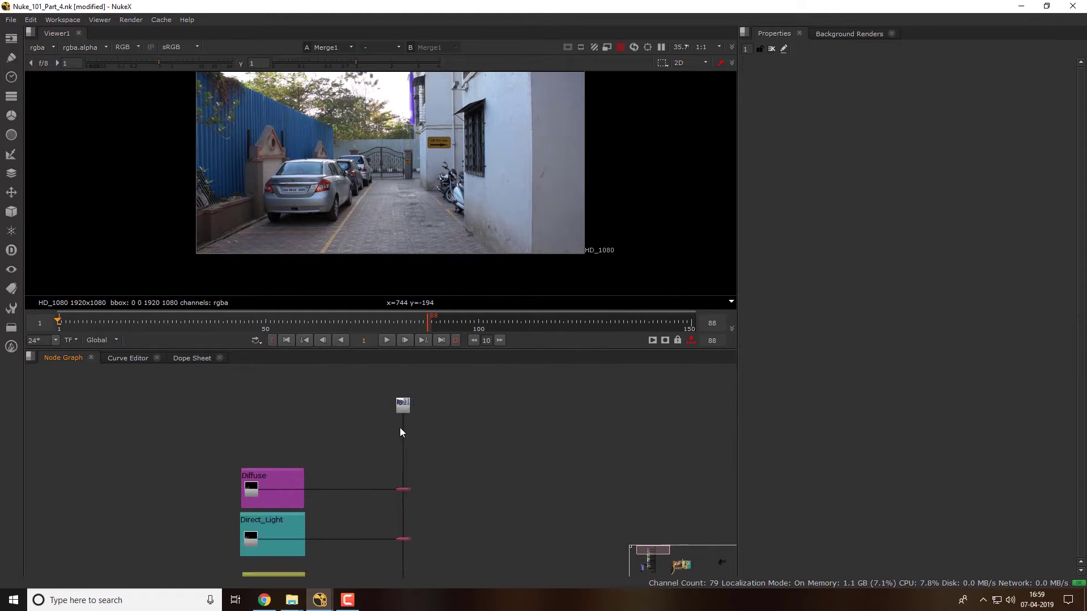
pyautogui.scroll(1, 407, 404)
# View the Read1 car render and sample colour over two image regions
pyautogui.press('1')
pyautogui.moveTo(442, 142); pyautogui.dragTo(145, 308)
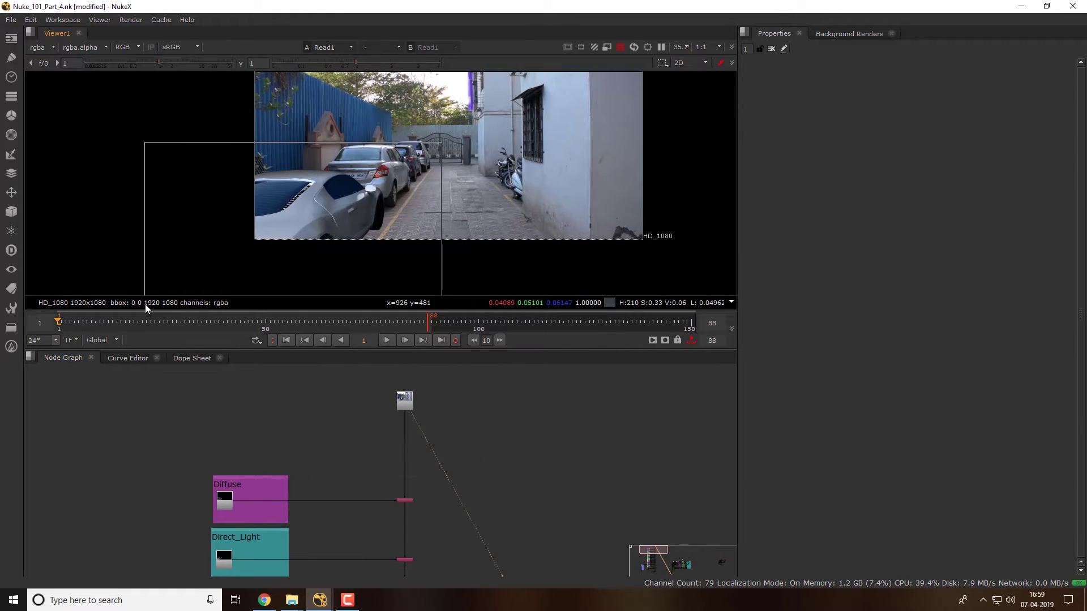
pyautogui.scroll(1, 296, 210)
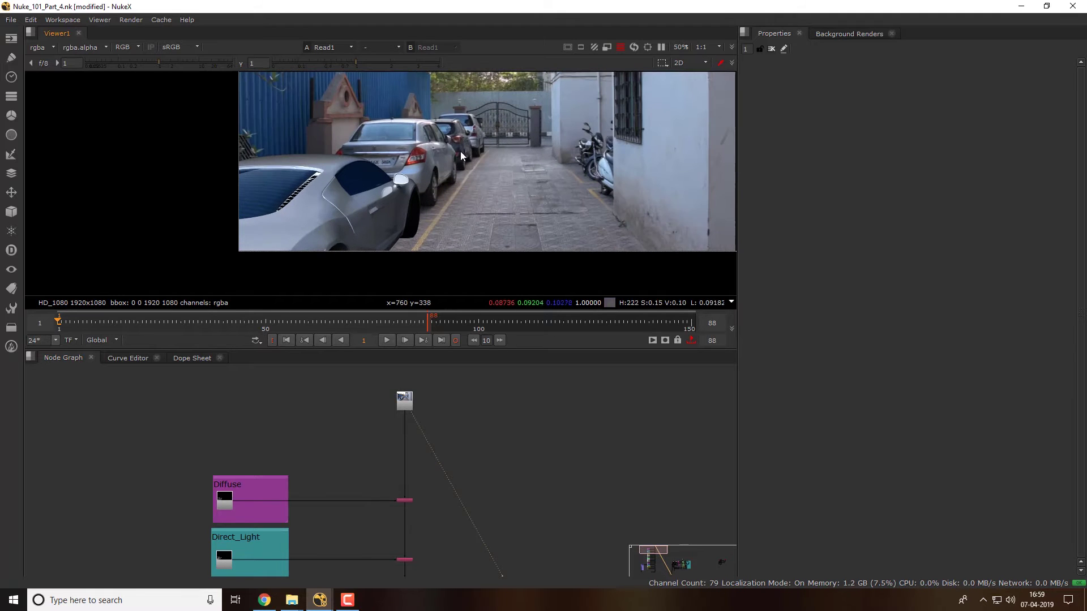
pyautogui.moveTo(473, 128); pyautogui.dragTo(112, 304)
# Sample a region around the whole frame and zoom the Viewer out to 25%
pyautogui.scroll(-1, 389, 192)
pyautogui.moveTo(437, 205); pyautogui.dragTo(427, 217)
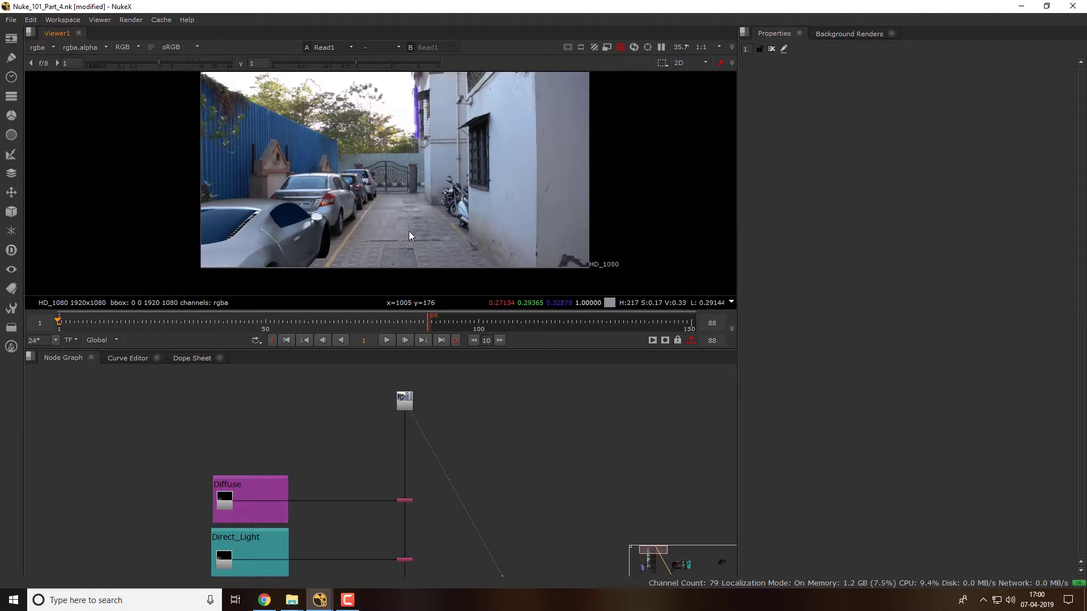
pyautogui.scroll(-1, 427, 217)
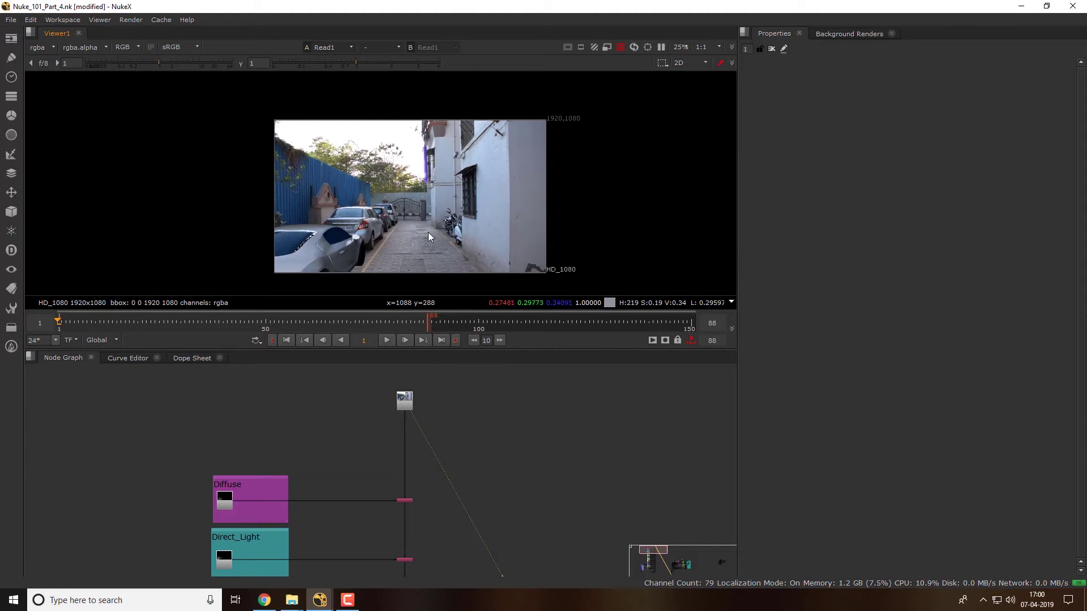
pyautogui.moveTo(203, 98); pyautogui.dragTo(610, 295)
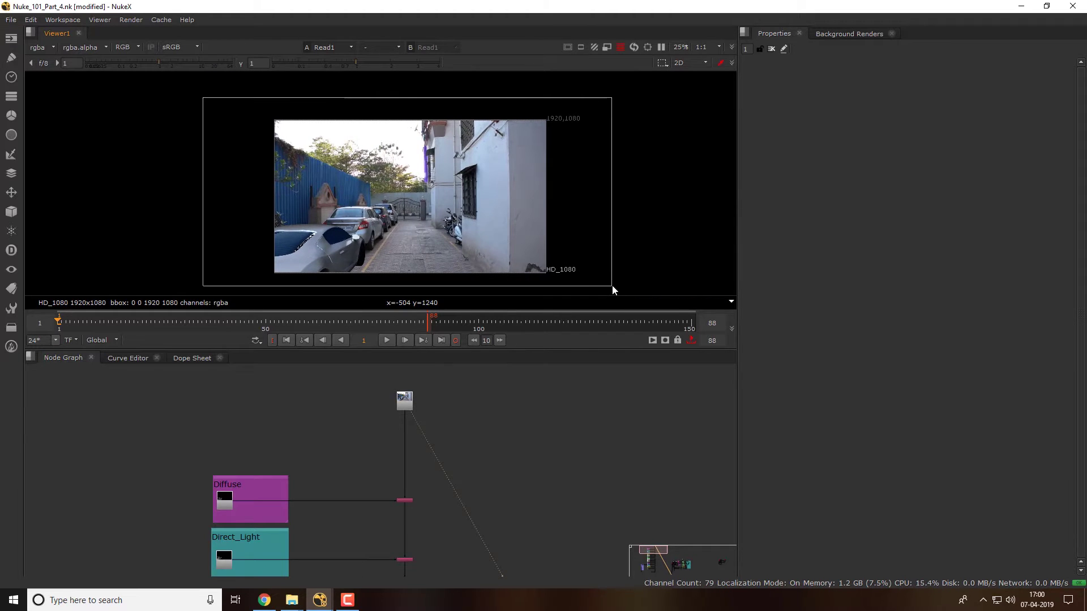
pyautogui.scroll(-5, 394, 436)
pyautogui.scroll(-3, 387, 439)
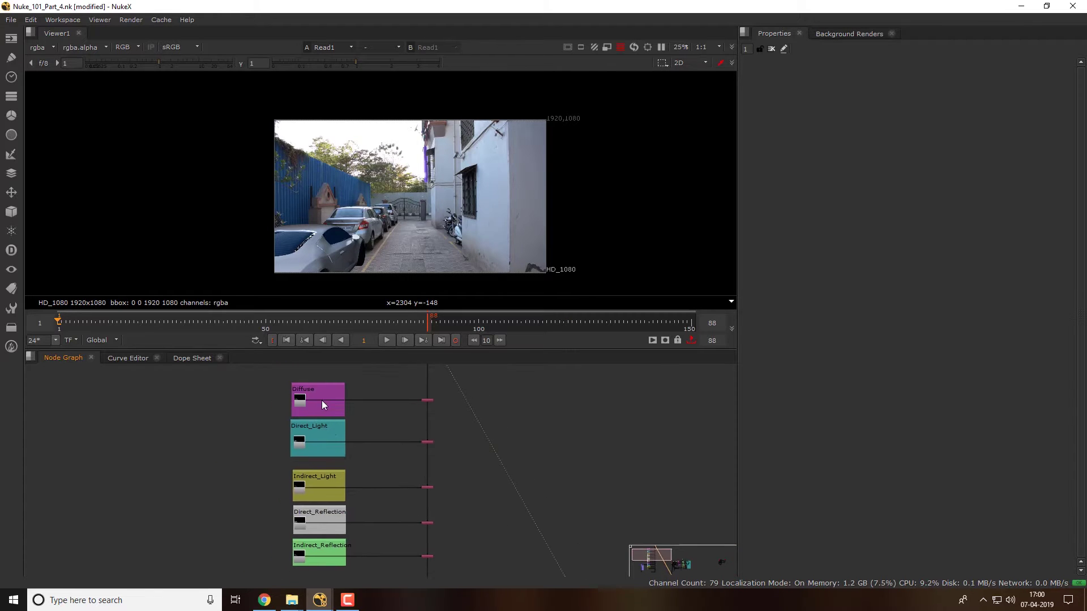
# Preview the Diffuse, Indirect_Light, Direct_Reflection and Indirect_Reflection passes in turn
pyautogui.scroll(5, 322, 400)
pyautogui.click(285, 402)
pyautogui.press('1')
pyautogui.press('1')
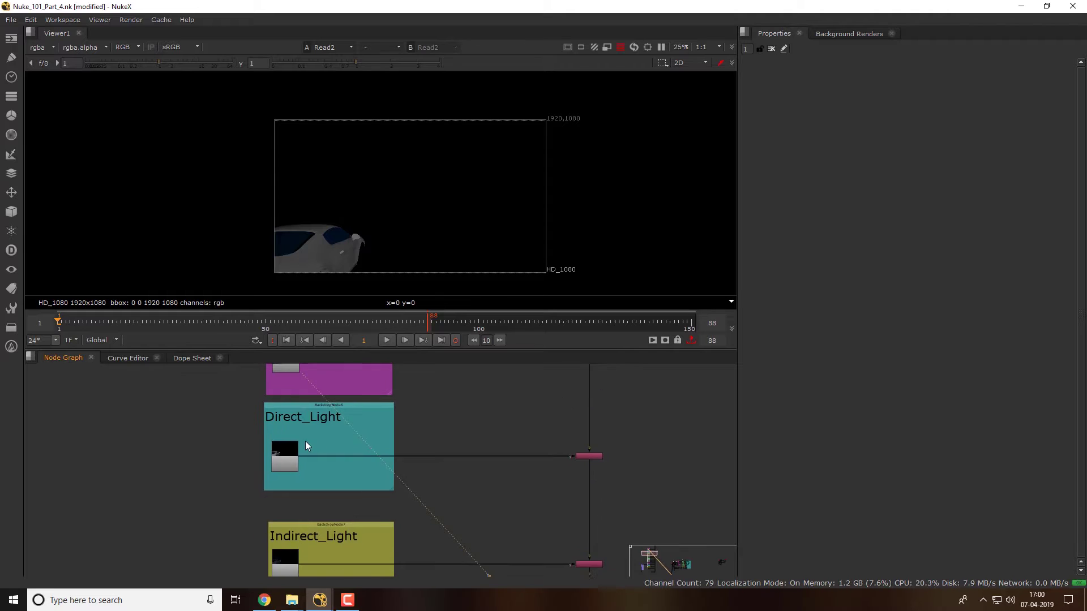
pyautogui.scroll(5, 304, 440)
pyautogui.scroll(-2, 340, 450)
pyautogui.click(308, 462)
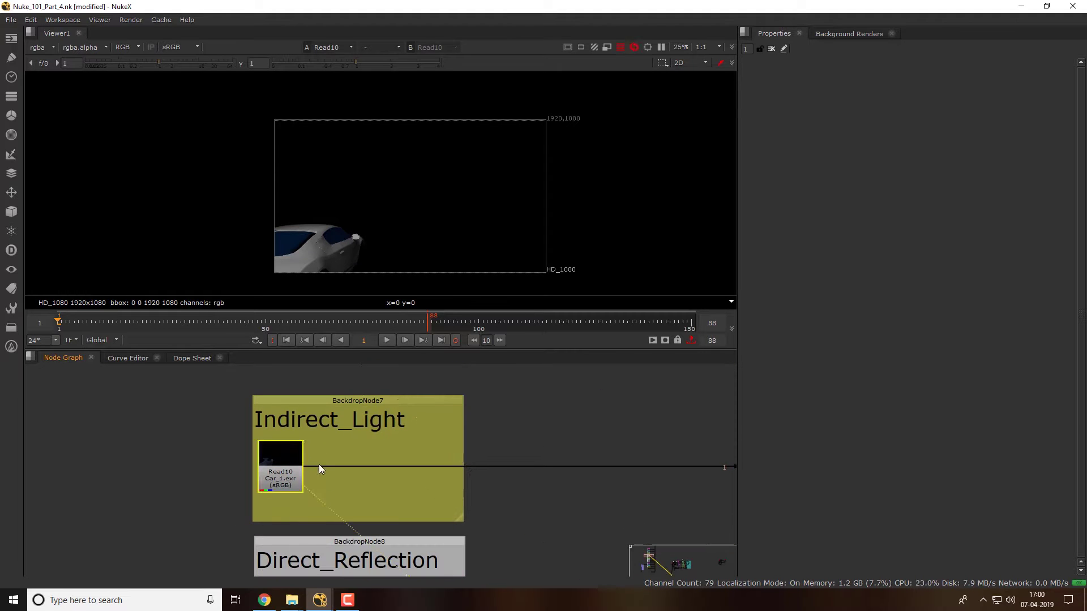
pyautogui.press('1')
pyautogui.scroll(-2, 354, 423)
pyautogui.click(302, 504)
pyautogui.press('1')
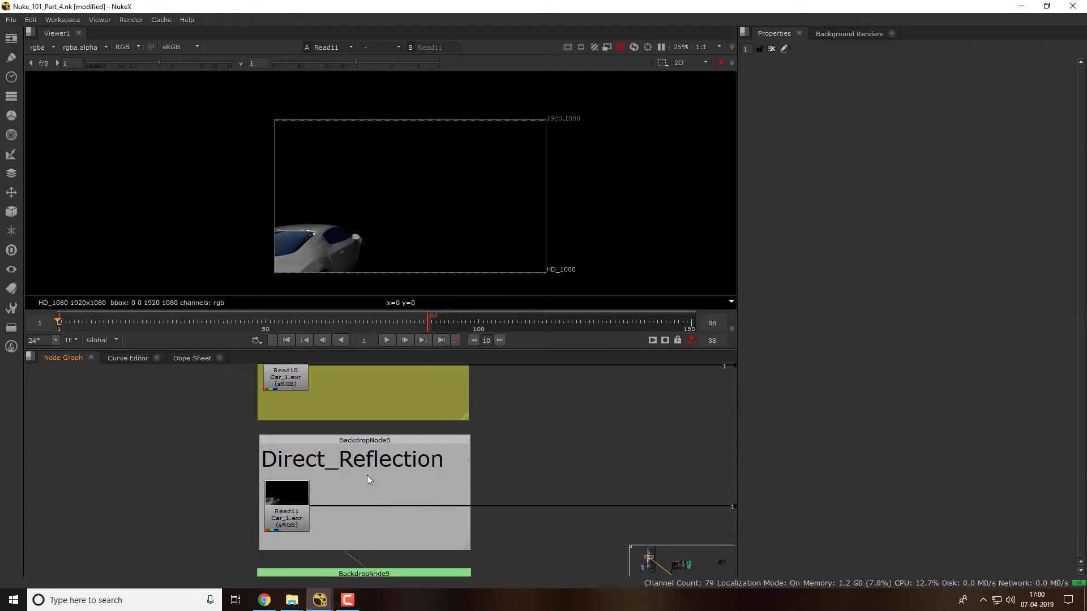
pyautogui.scroll(-2, 355, 418)
pyautogui.click(307, 508)
pyautogui.press('1')
# Preview the two Utility passes and the Specular pass
pyautogui.scroll(-2, 385, 470)
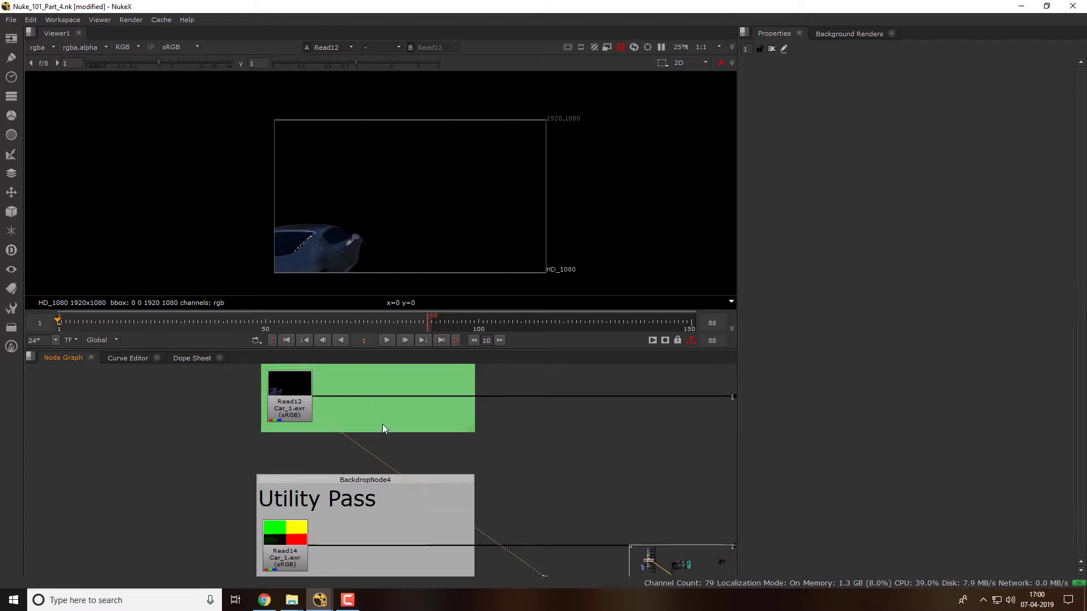
pyautogui.click(292, 472)
pyautogui.press('1')
pyautogui.scroll(-2, 362, 443)
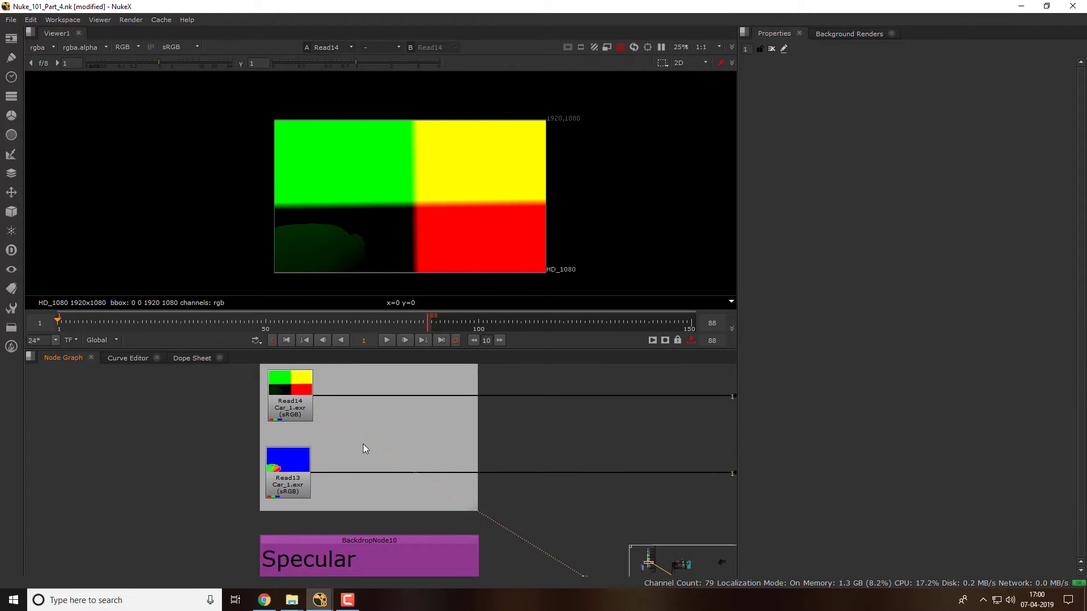
pyautogui.click(283, 478)
pyautogui.press('1')
pyautogui.scroll(-2, 345, 493)
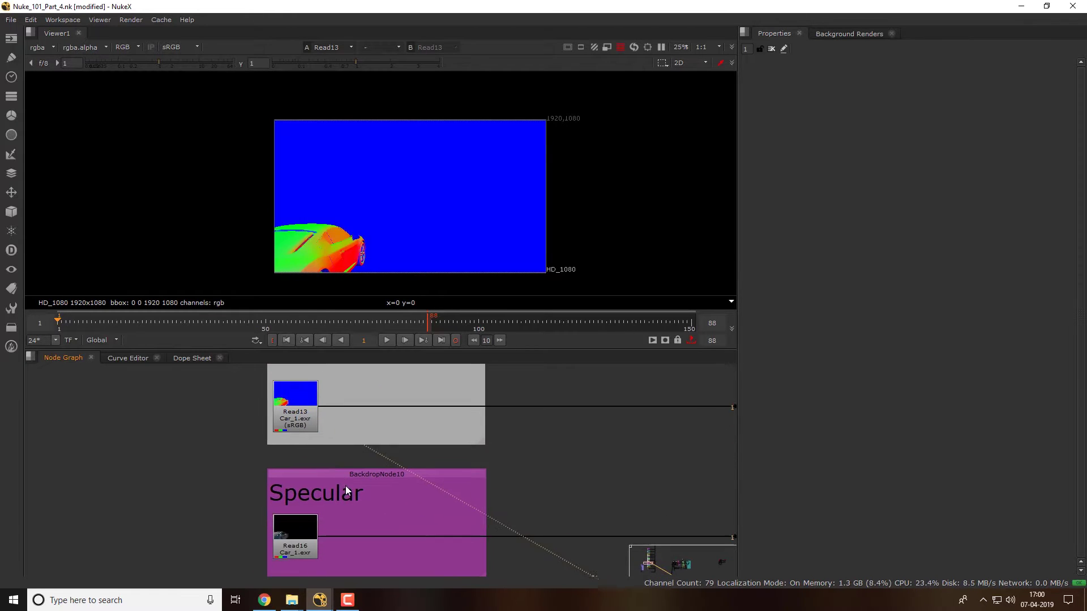
pyautogui.click(316, 526)
pyautogui.press('1')
# Preview the Depth pass, the Raw_Shadow pass and the car-and-ground read below it
pyautogui.scroll(-4, 368, 486)
pyautogui.click(304, 471)
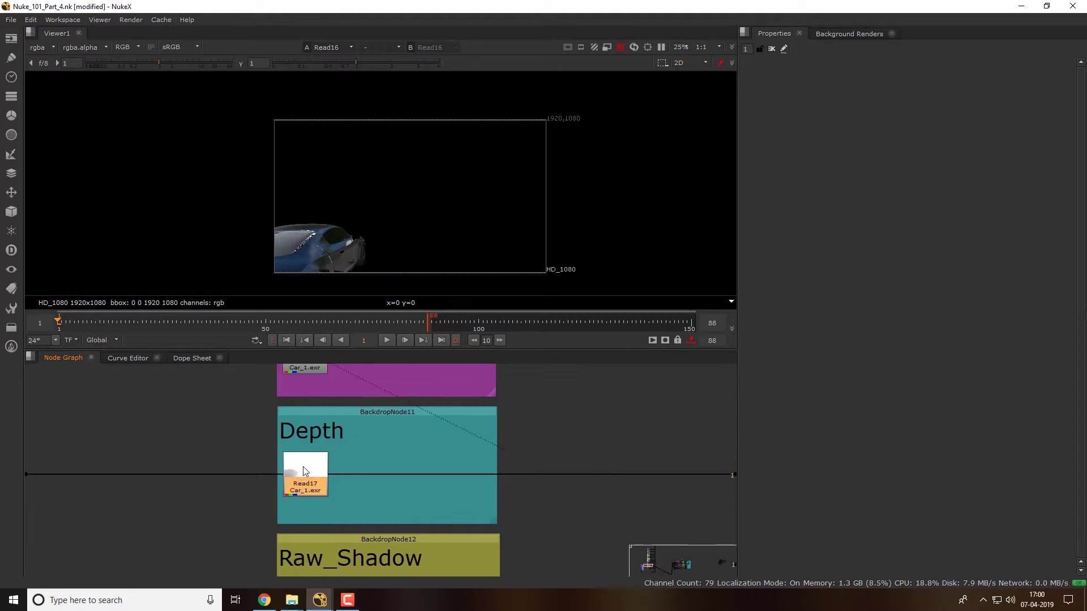
pyautogui.press('1')
pyautogui.scroll(-3, 382, 526)
pyautogui.click(315, 475)
pyautogui.press('1')
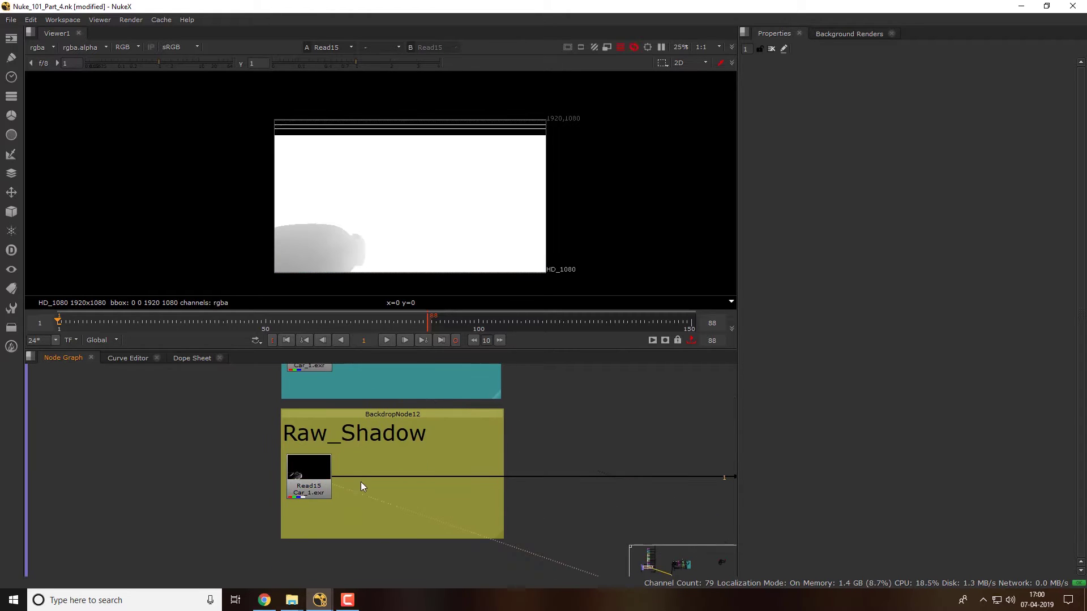
pyautogui.scroll(-2, 362, 484)
pyautogui.scroll(-2, 375, 431)
pyautogui.click(317, 473)
pyautogui.press('1')
pyautogui.click(417, 503)
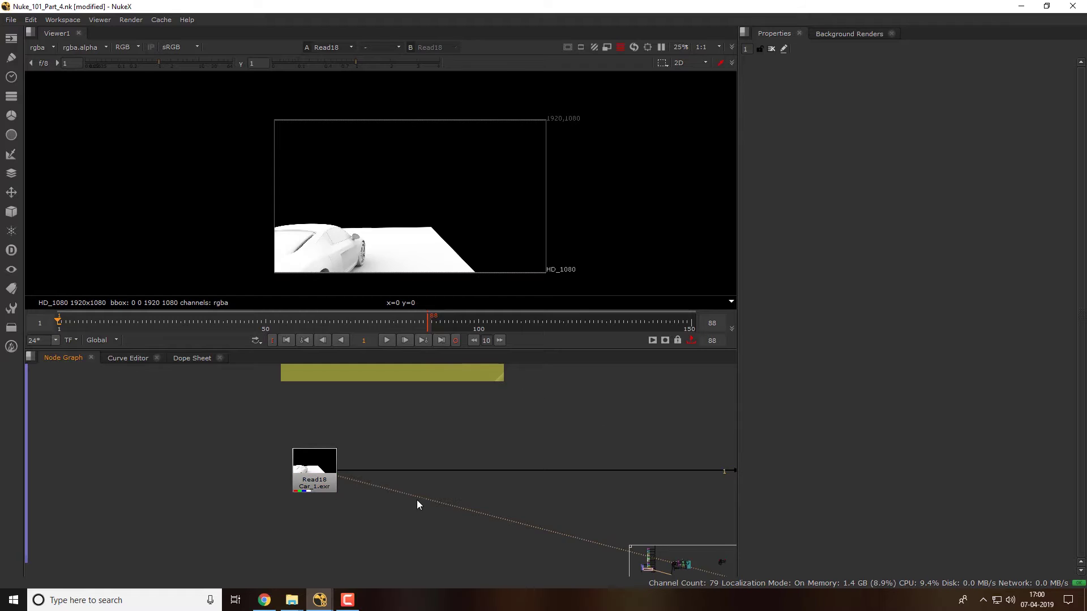
# View the blurred alpha matte from EdgeBlur1 in the Alpha backdrop
pyautogui.scroll(-4, 349, 479)
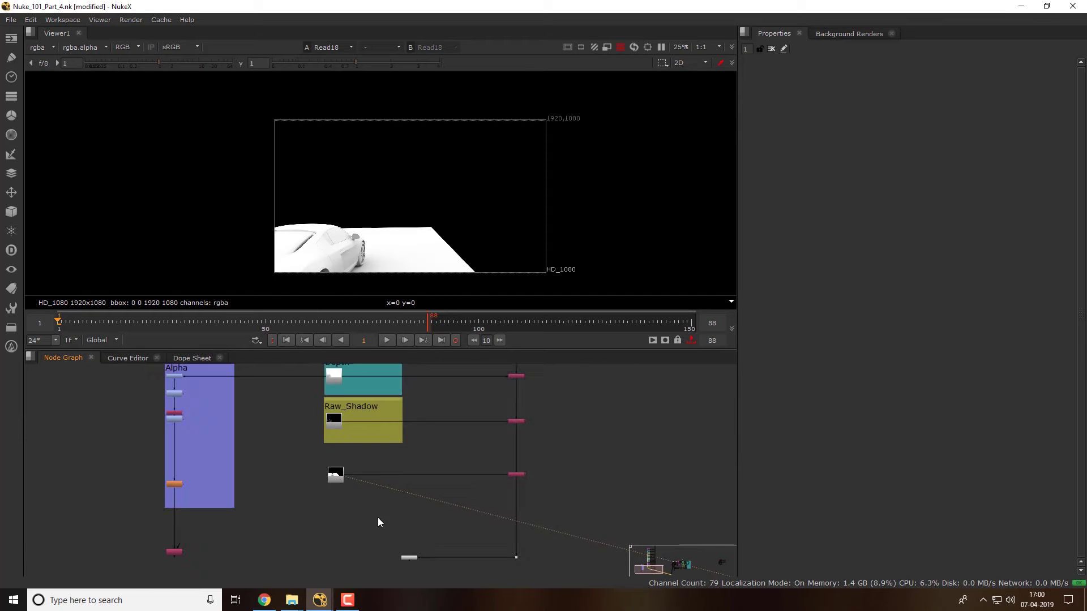
pyautogui.moveTo(378, 518); pyautogui.dragTo(353, 464)
pyautogui.scroll(-2, 314, 463)
pyautogui.scroll(-1, 331, 489)
pyautogui.scroll(4, 285, 439)
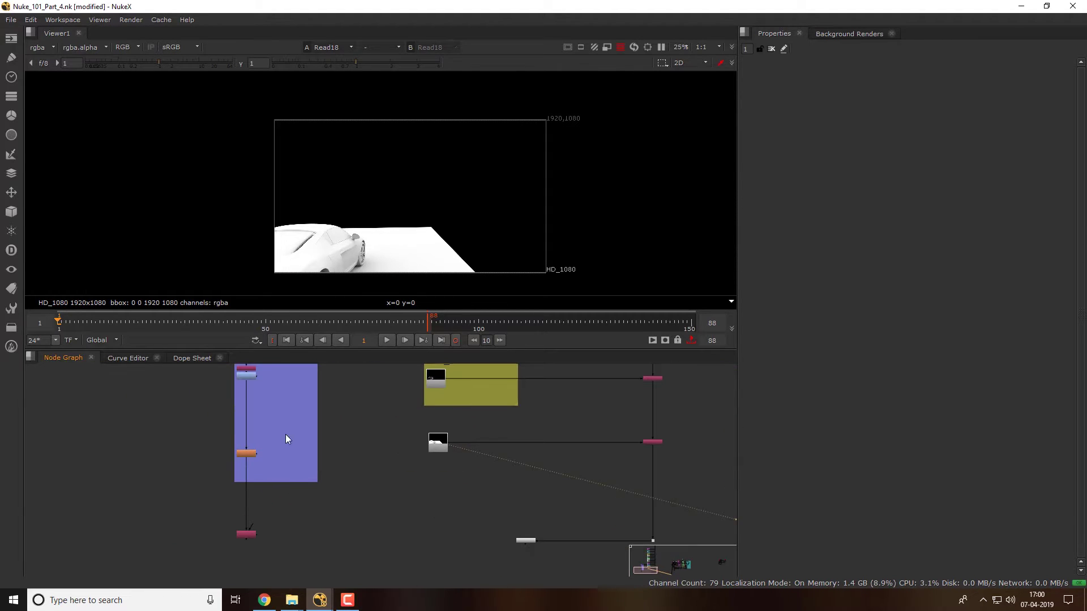
pyautogui.click(246, 453)
pyautogui.press('1')
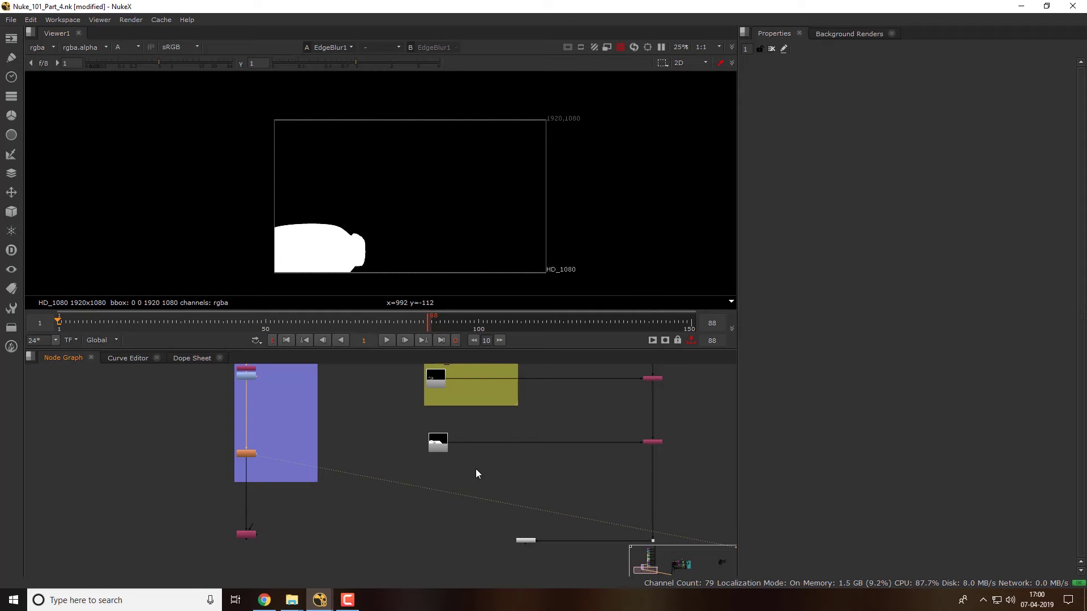
pyautogui.moveTo(477, 473); pyautogui.dragTo(333, 466)
pyautogui.scroll(-2, 333, 466)
pyautogui.scroll(2, 344, 531)
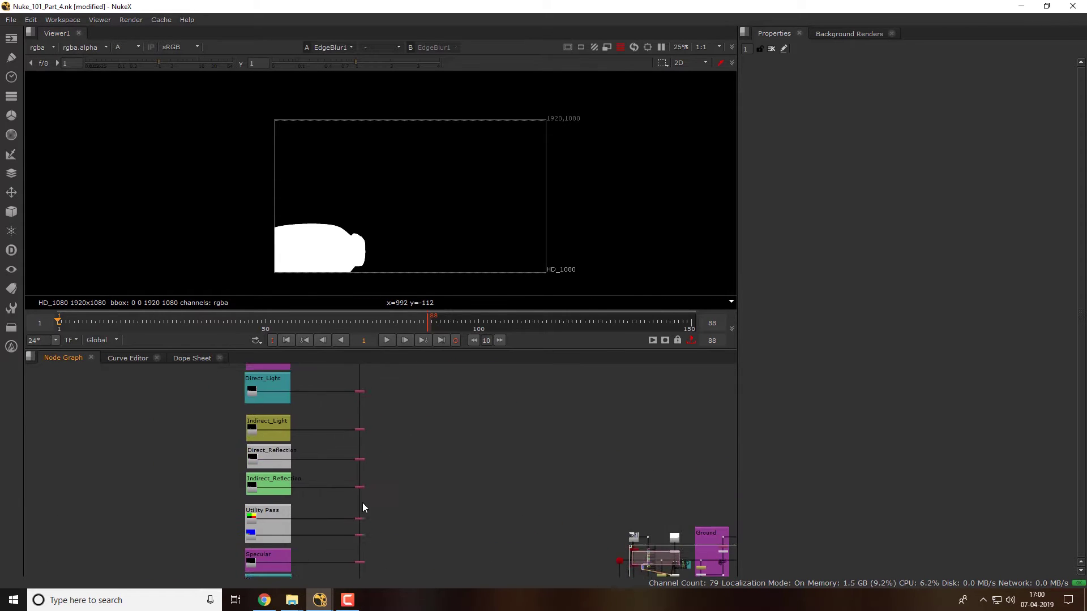
pyautogui.scroll(-2, 369, 457)
pyautogui.scroll(5, 362, 430)
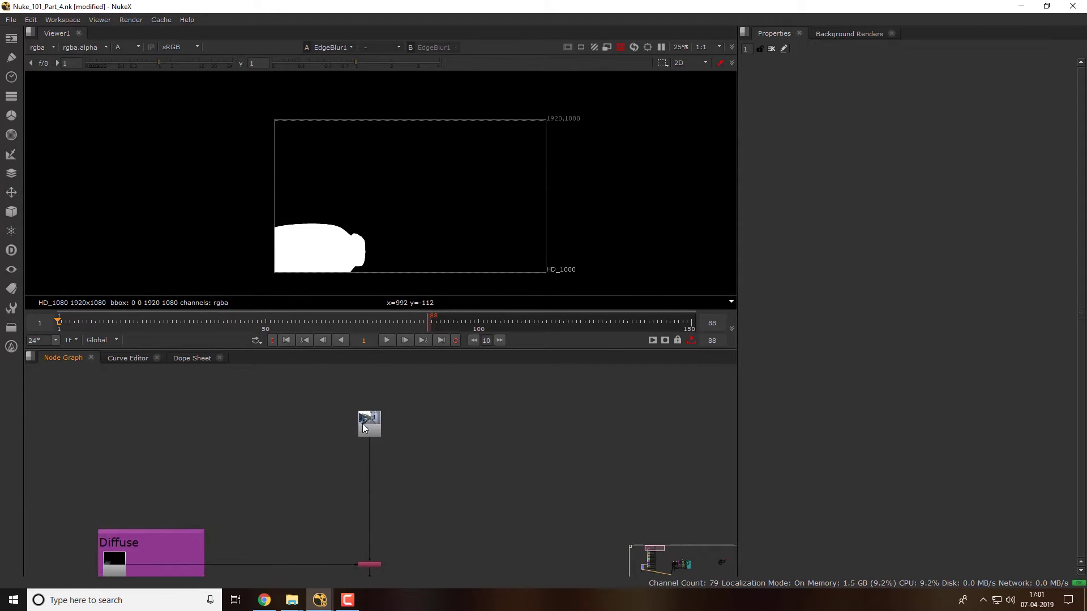
# View the street background plate and open its Read node properties
pyautogui.moveTo(363, 427); pyautogui.dragTo(373, 426)
pyautogui.press('1')
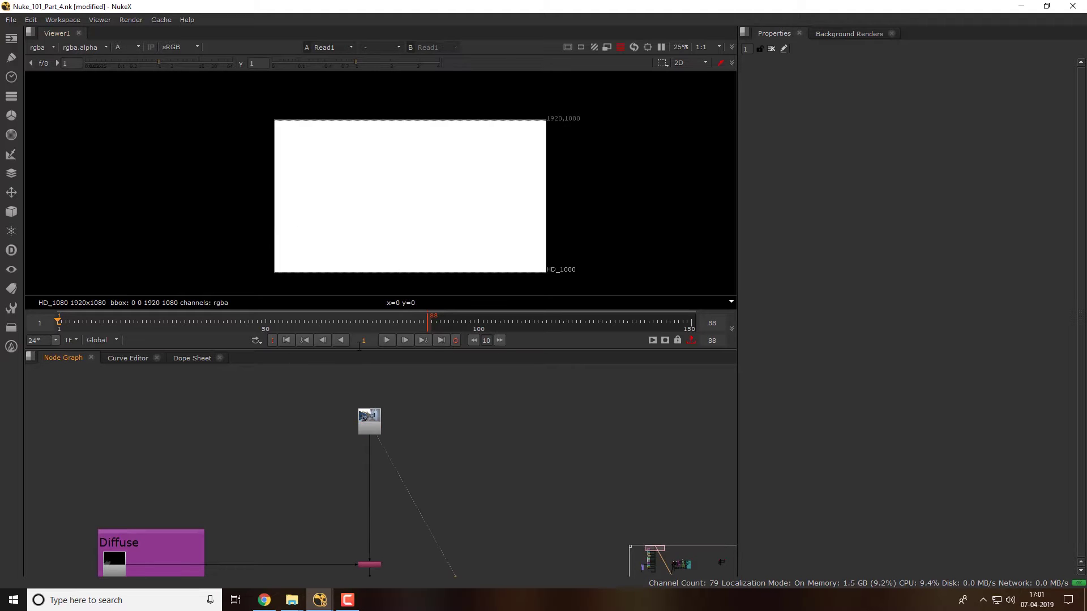
pyautogui.doubleClick(365, 415)
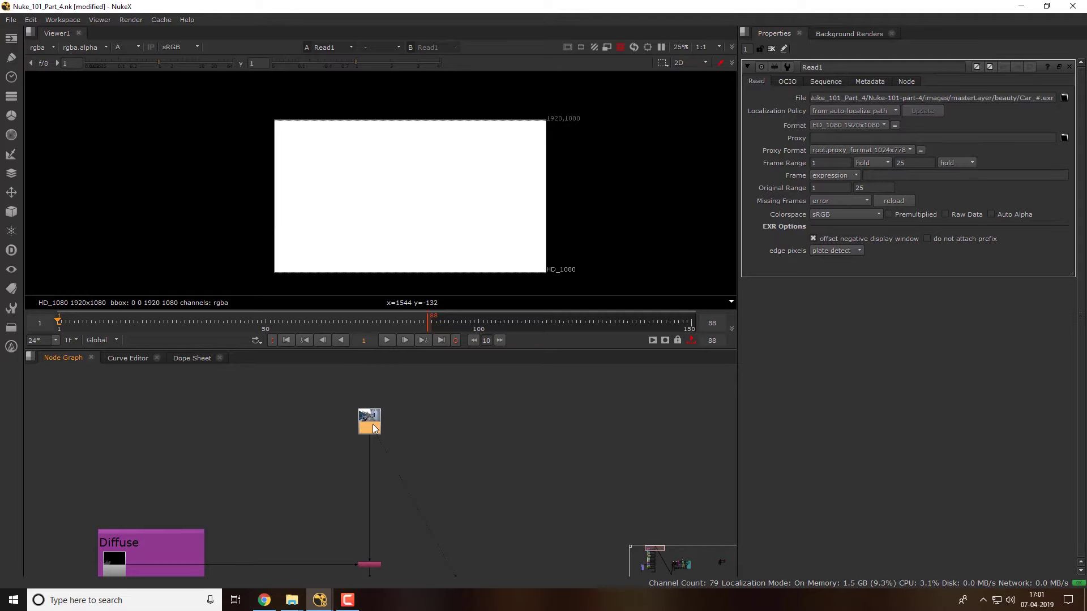
pyautogui.click(394, 364)
# Switch the Viewer to RGB, view the Diffuse pass, and end the playback range at frame 25
pyautogui.press('a')
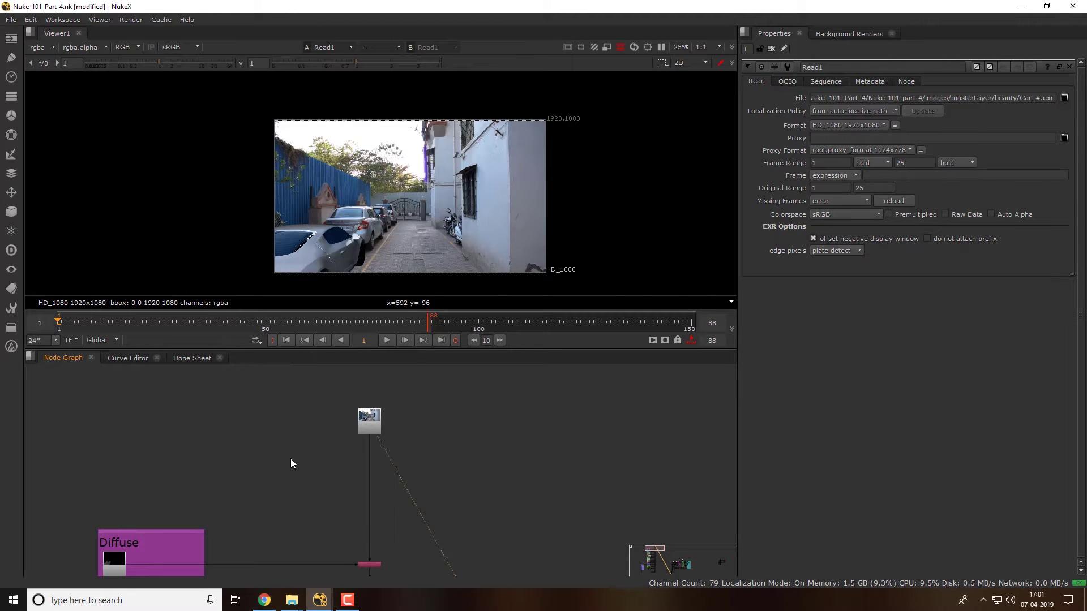
pyautogui.scroll(-3, 253, 457)
pyautogui.scroll(5, 200, 440)
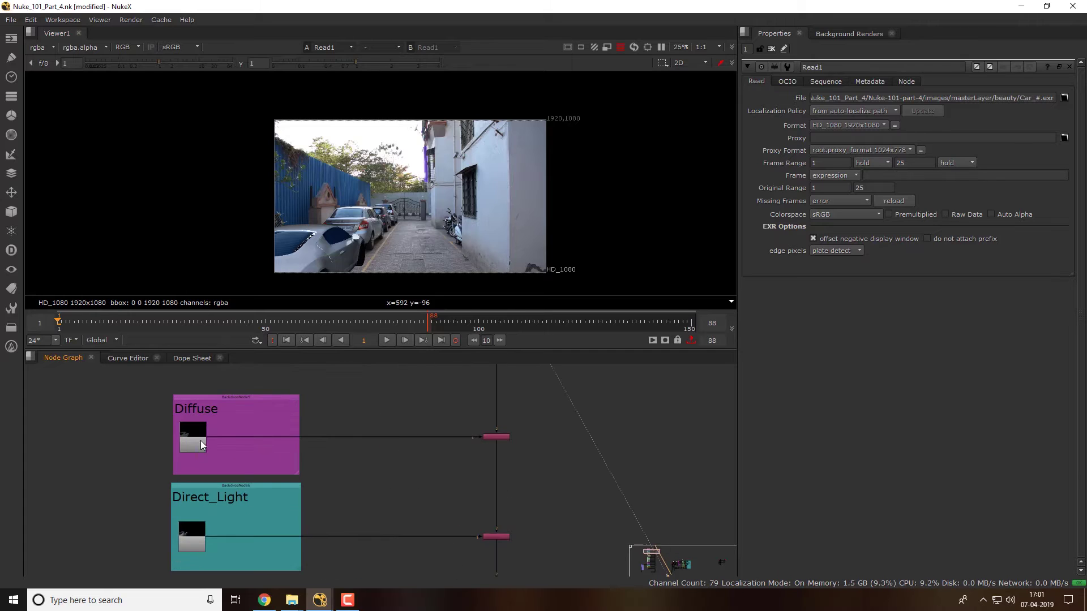
pyautogui.press('1')
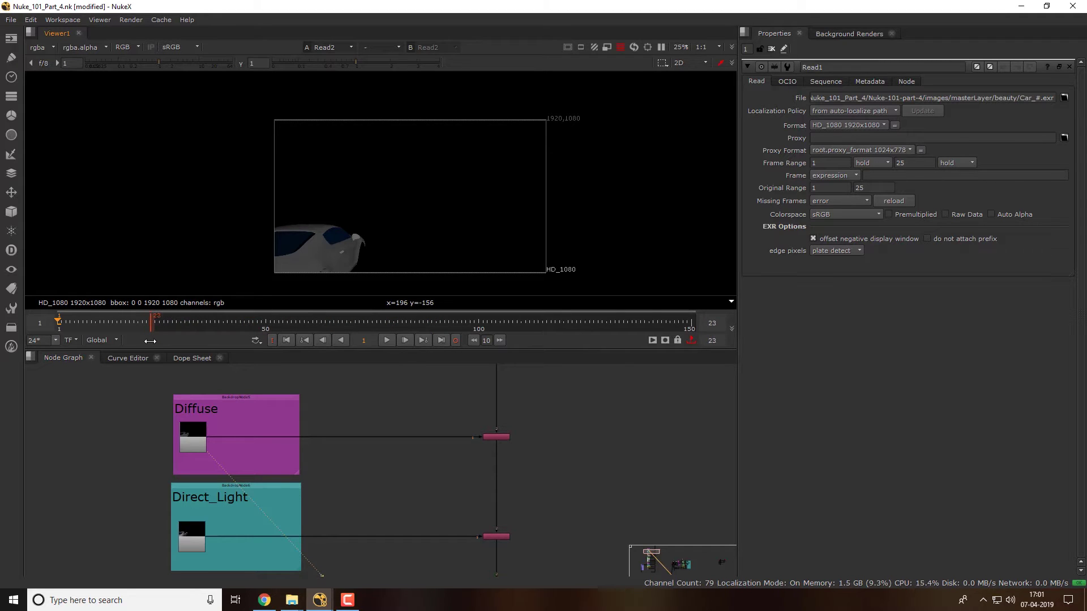
pyautogui.moveTo(157, 341); pyautogui.dragTo(161, 342)
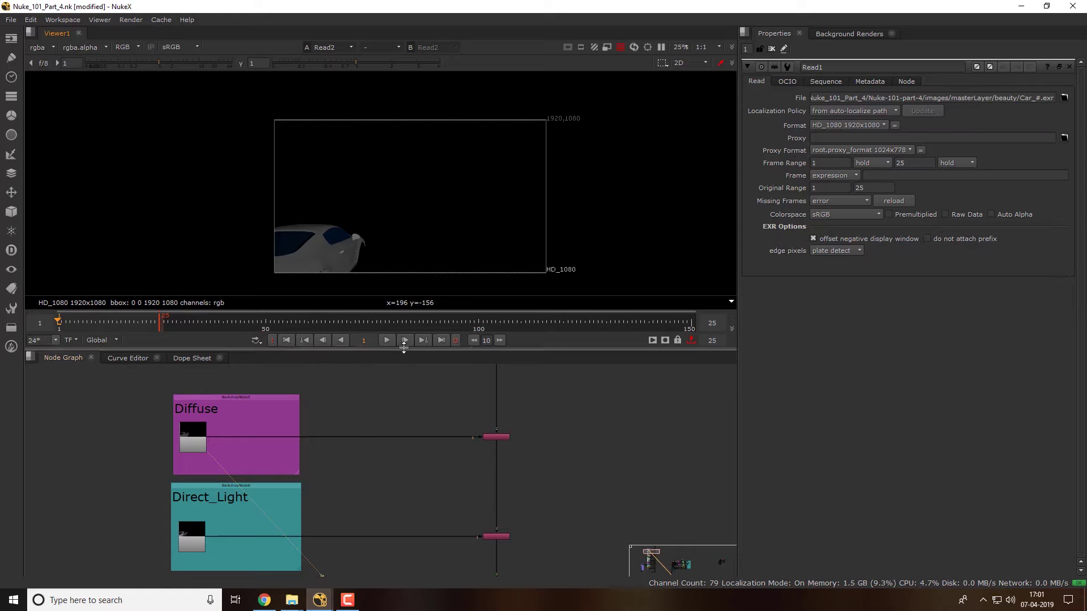
# Play the sequence and stop it at frame 12
pyautogui.click(388, 342)
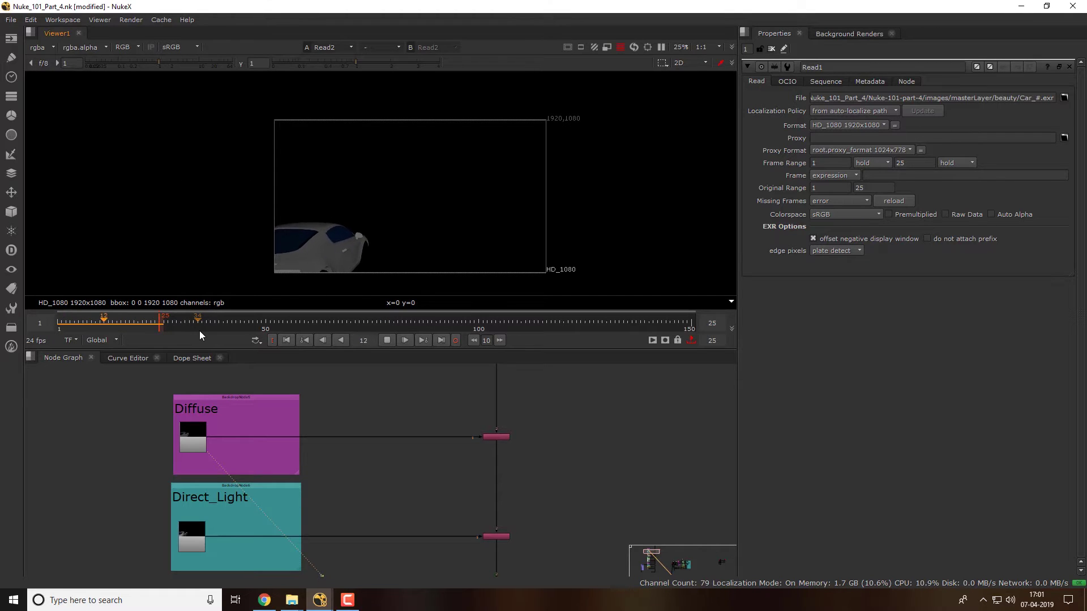
pyautogui.click(386, 340)
pyautogui.scroll(-5, 492, 485)
pyautogui.scroll(-2, 397, 461)
pyautogui.scroll(3, 389, 464)
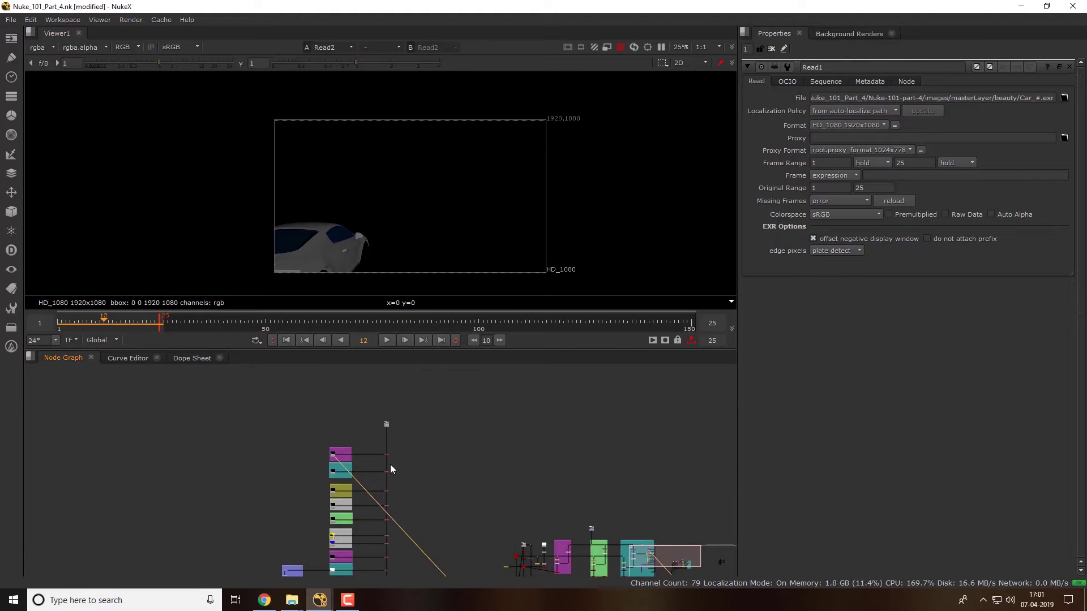
pyautogui.scroll(2, 379, 461)
pyautogui.scroll(3, 410, 471)
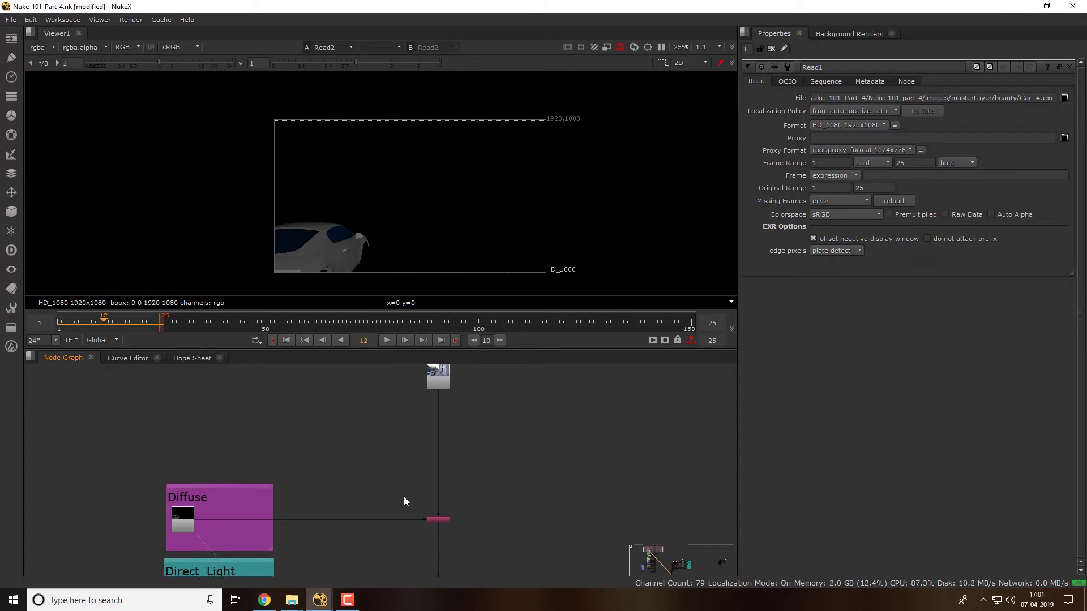
pyautogui.scroll(-2, 331, 474)
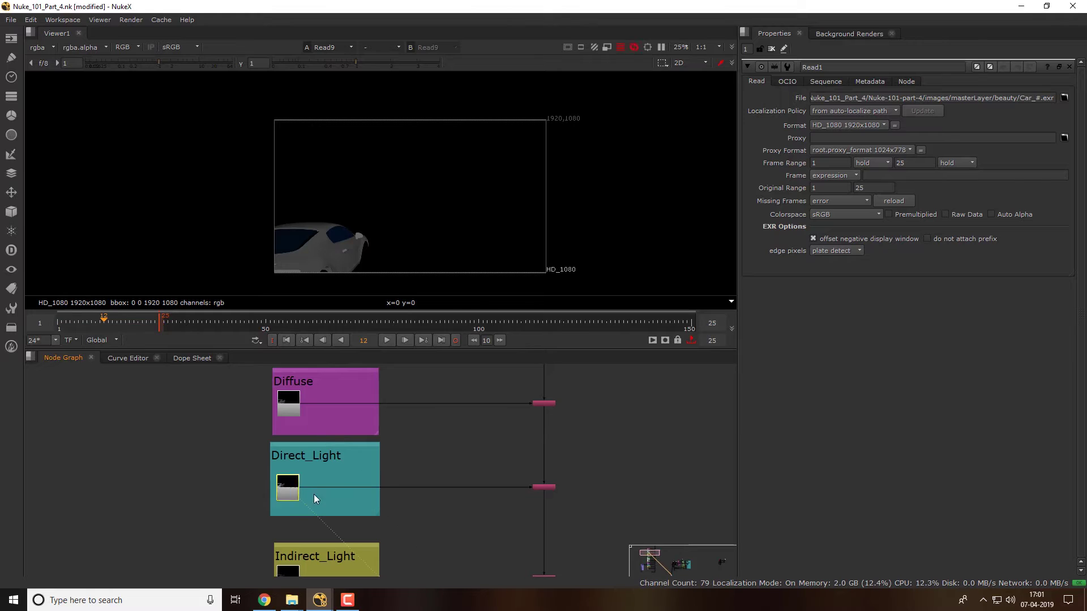
pyautogui.scroll(-2, 348, 472)
# View the Indirect_Light pass from its Read10 node
pyautogui.click(290, 518)
pyautogui.press('1')
pyautogui.scroll(-3, 381, 495)
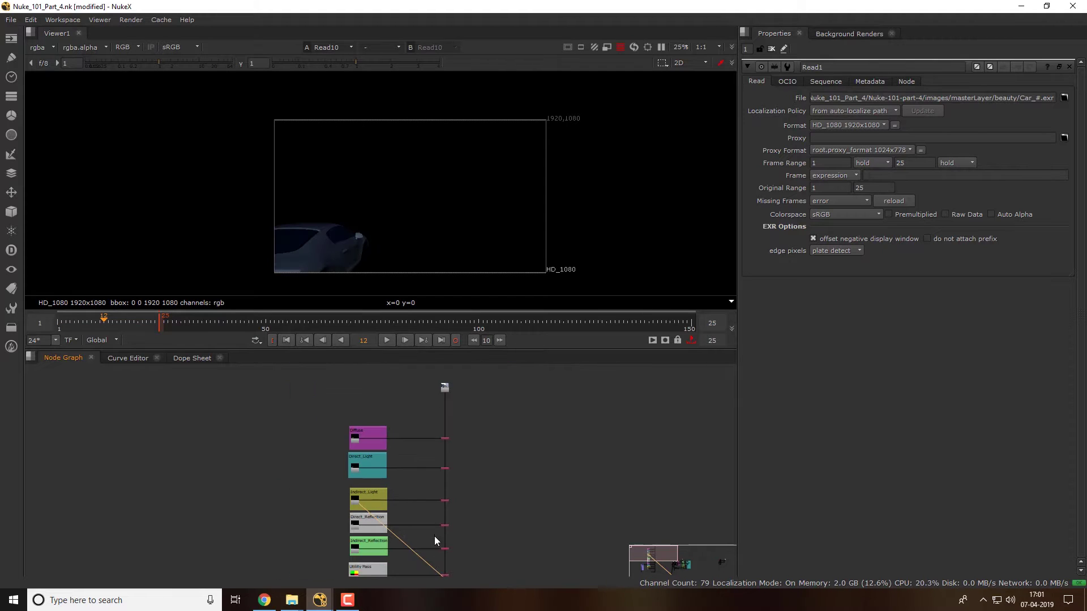
pyautogui.scroll(1, 406, 485)
pyautogui.scroll(-2, 405, 484)
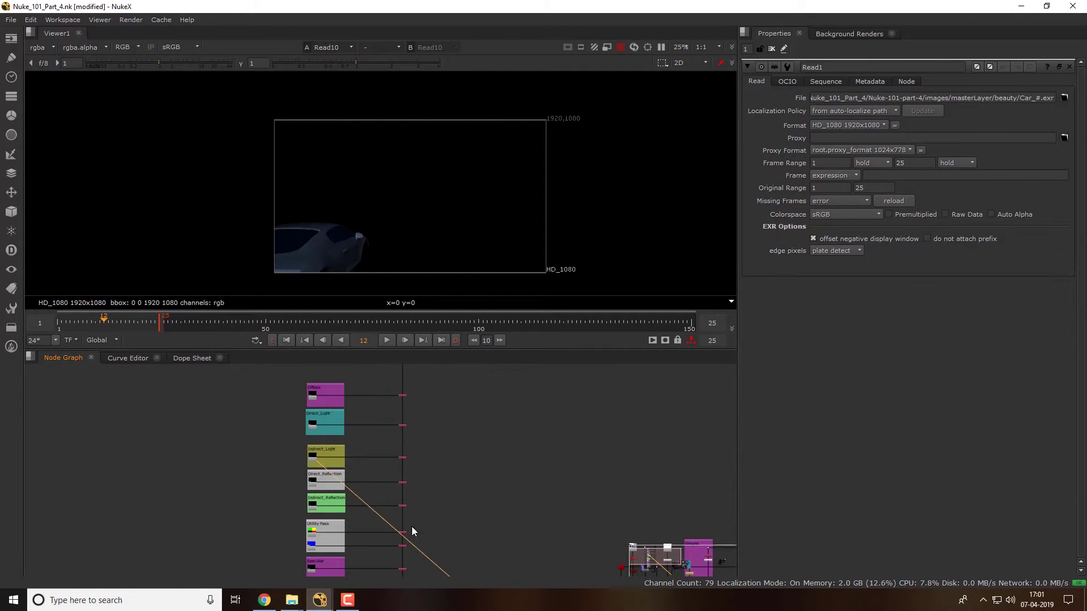
pyautogui.scroll(2, 412, 526)
pyautogui.scroll(3, 400, 416)
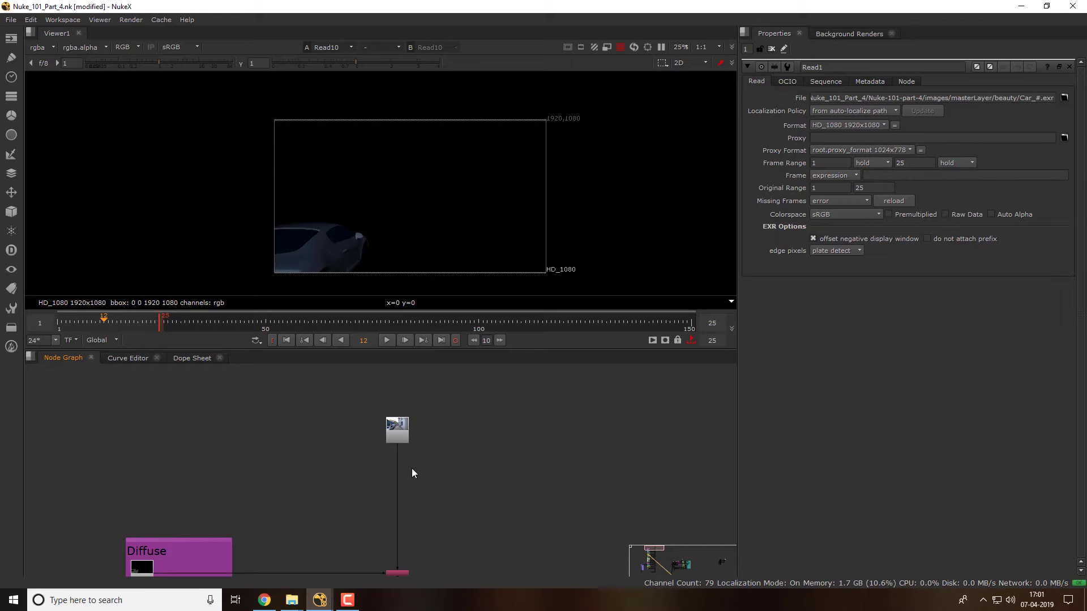
pyautogui.moveTo(420, 508); pyautogui.dragTo(396, 425)
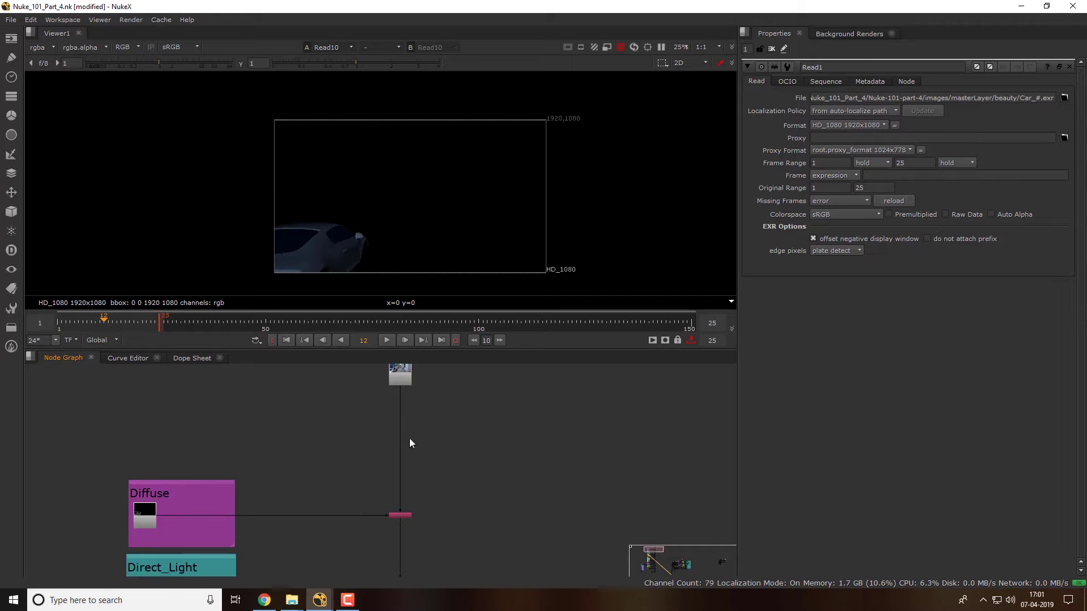
# View the street plate, then the Diffuse and Direct_Light passes in turn
pyautogui.press('1')
pyautogui.moveTo(263, 495)
pyautogui.mouseDown()
pyautogui.moveTo(281, 391)
pyautogui.moveTo(122, 484)
pyautogui.mouseUp()
pyautogui.press('1')
pyautogui.moveTo(242, 507); pyautogui.dragTo(280, 454)
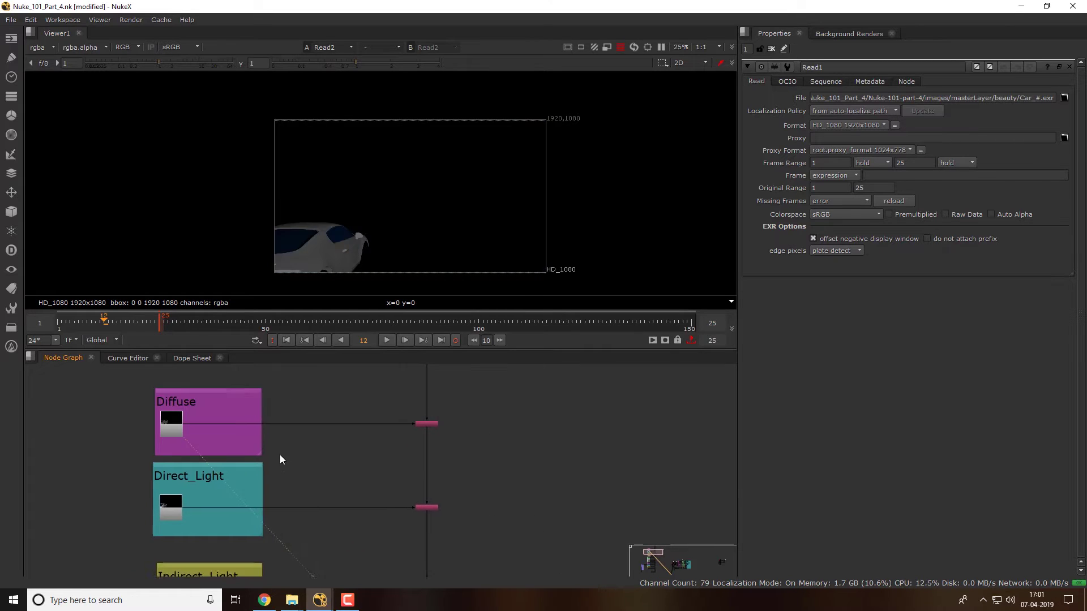
pyautogui.moveTo(87, 450); pyautogui.dragTo(220, 512)
pyautogui.press('1')
pyautogui.moveTo(336, 463)
pyautogui.mouseDown()
pyautogui.moveTo(342, 518)
pyautogui.moveTo(390, 472)
pyautogui.mouseUp()
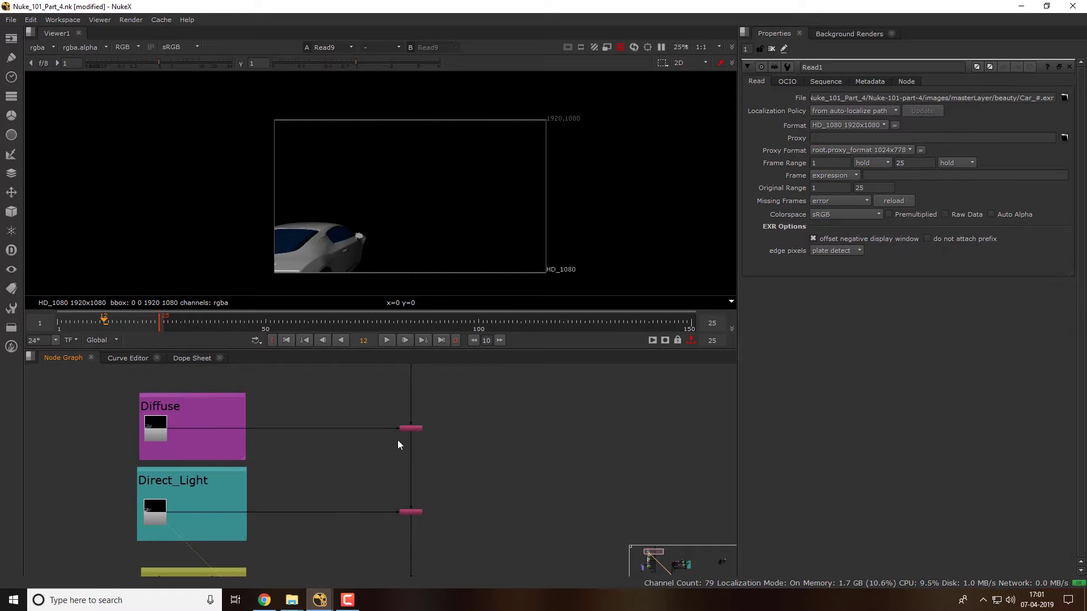
pyautogui.scroll(4, 400, 528)
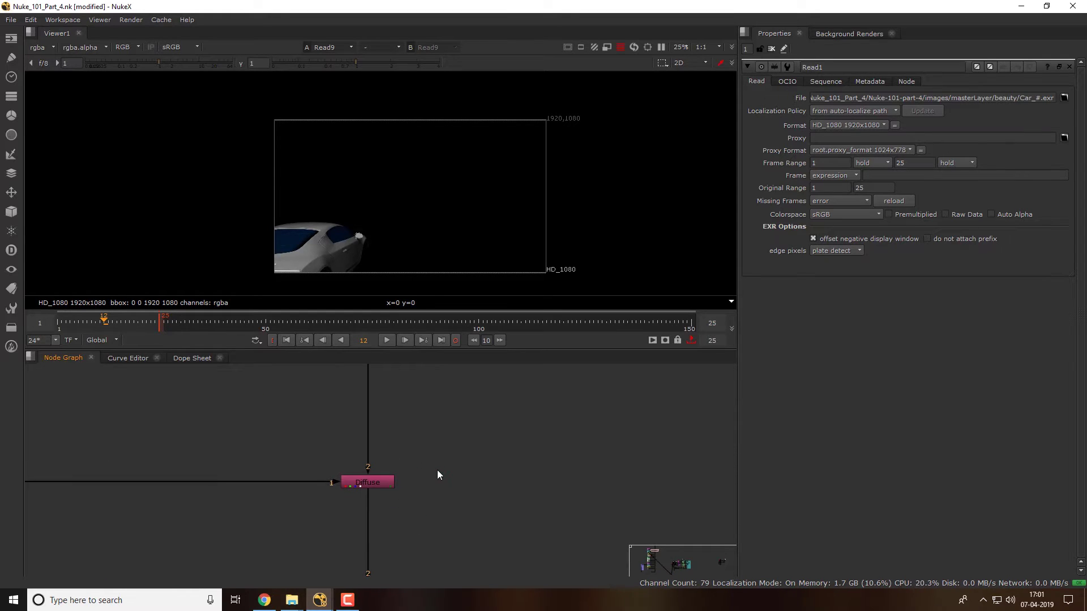
# Add a ShuffleCopy node fed by the Diffuse Read2 and the Read1 street plate, and view it
pyautogui.press('Tab')
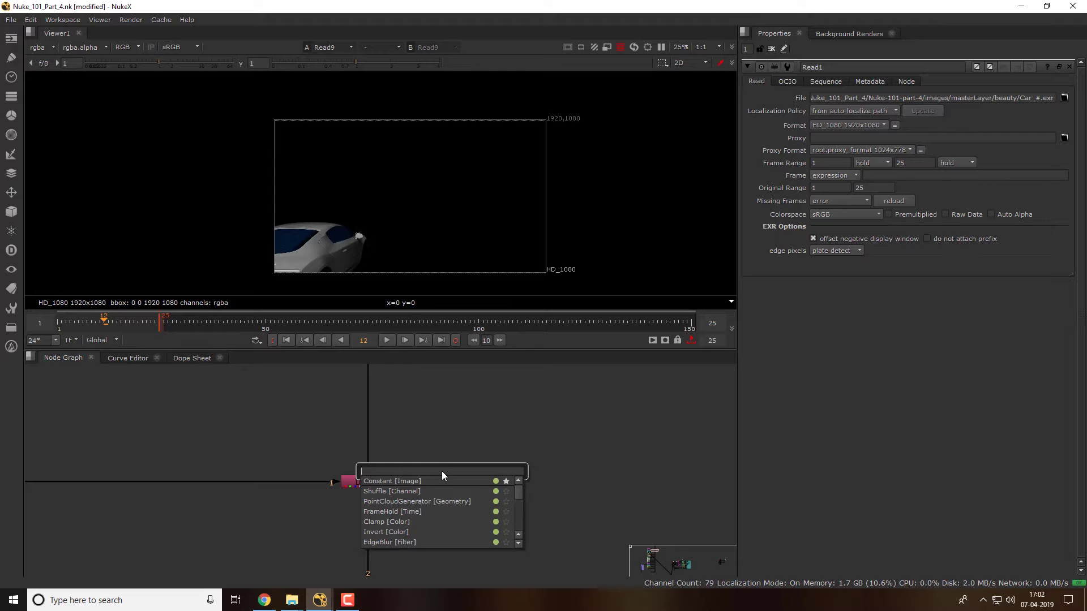
pyautogui.write('shu')
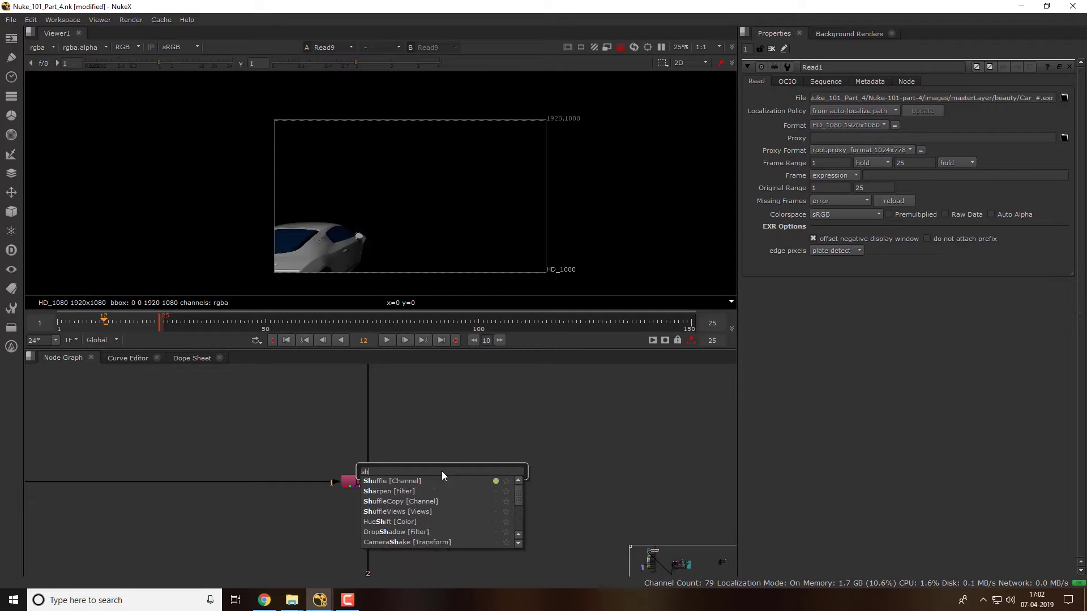
pyautogui.click(434, 490)
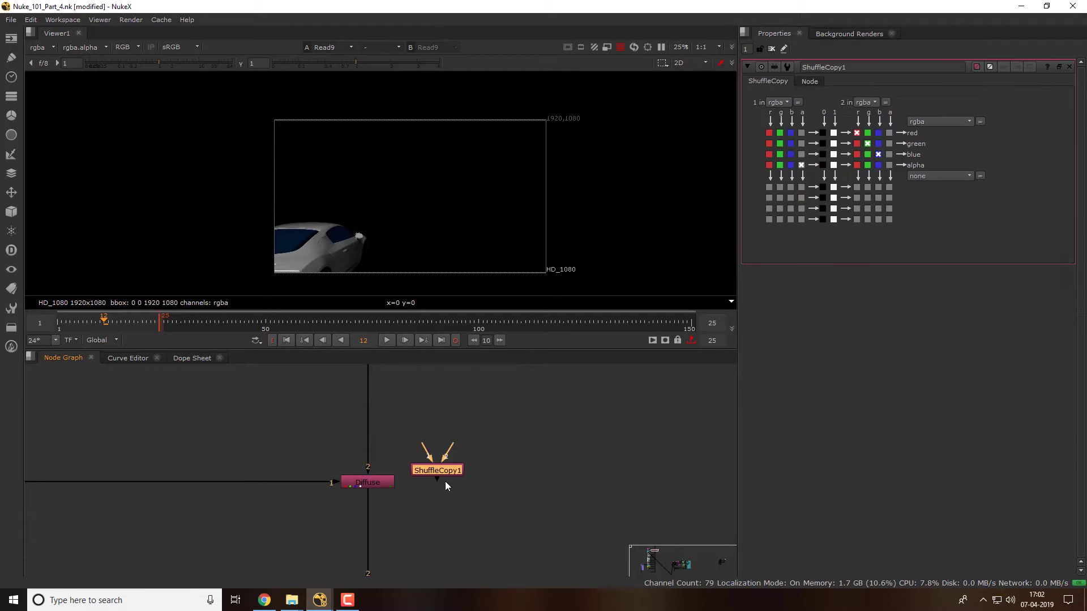
pyautogui.scroll(-2, 435, 497)
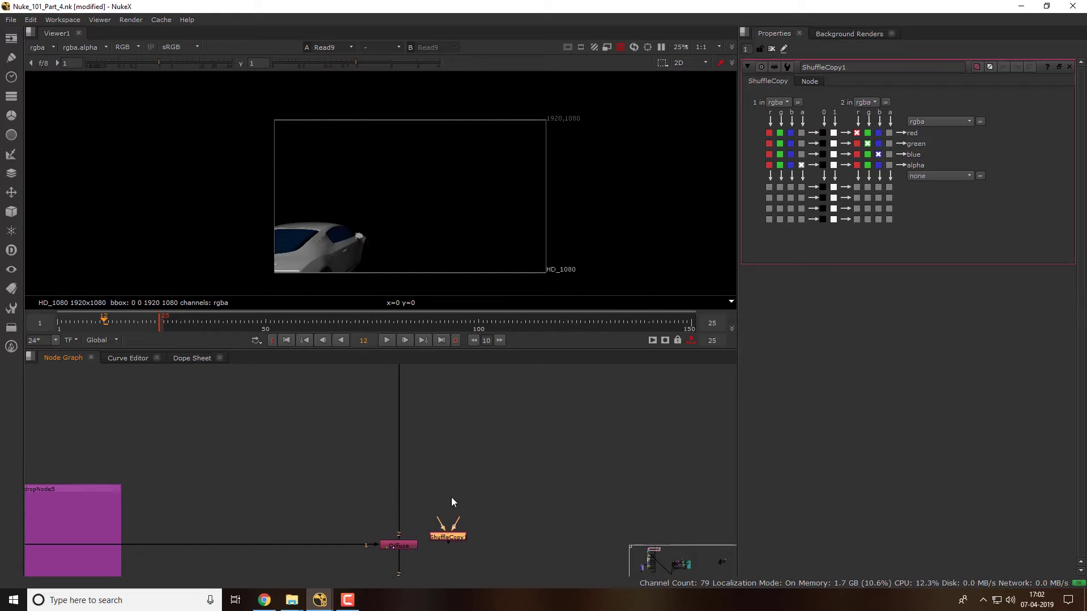
pyautogui.scroll(4, 450, 497)
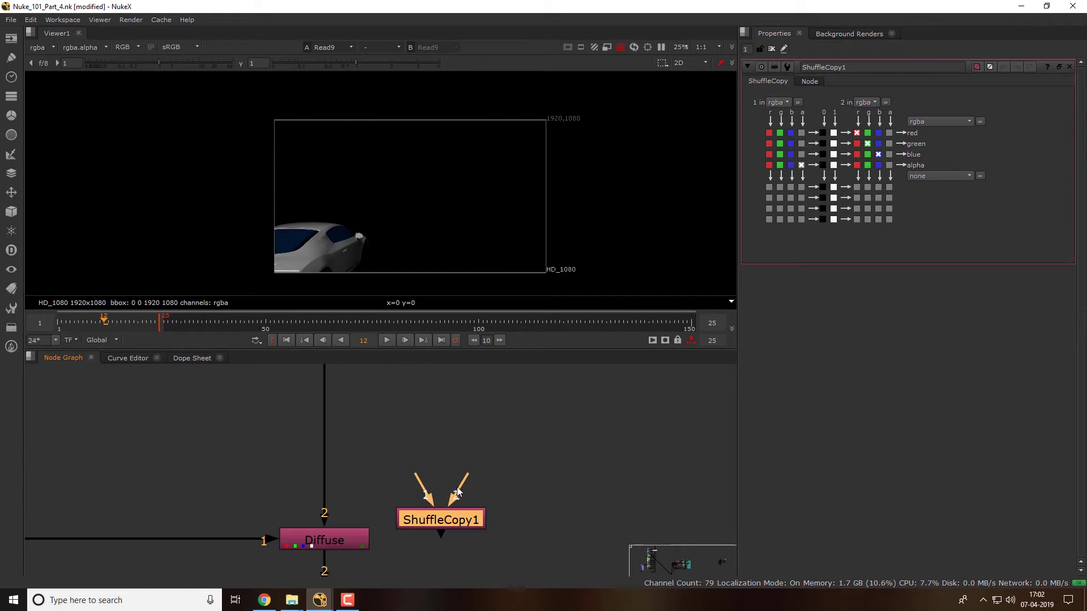
pyautogui.moveTo(457, 491); pyautogui.dragTo(481, 426)
pyautogui.scroll(-2, 450, 520)
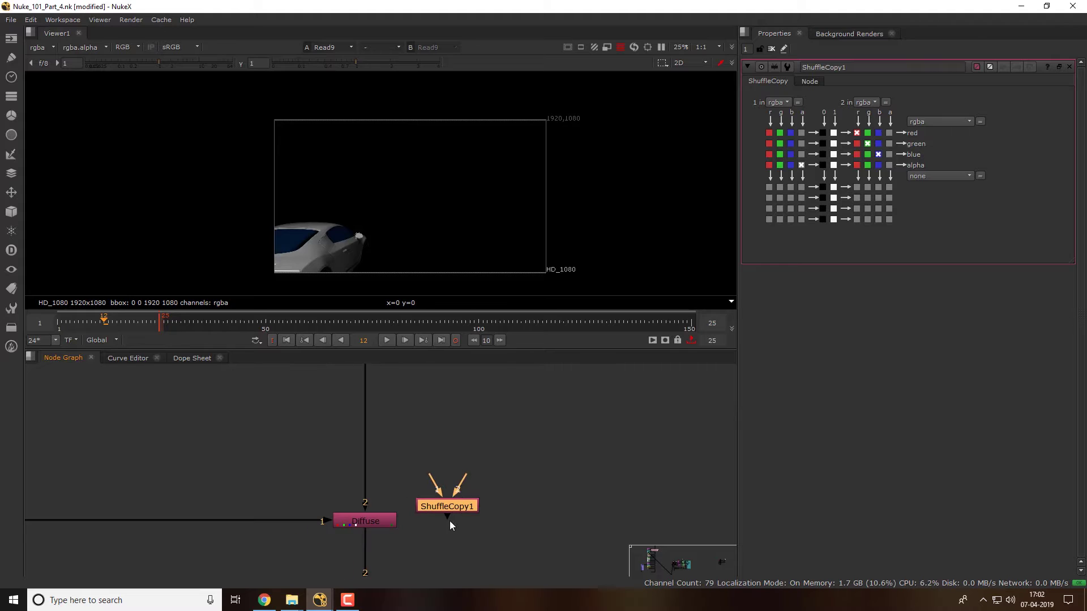
pyautogui.scroll(-3, 453, 497)
pyautogui.moveTo(454, 491); pyautogui.dragTo(413, 396)
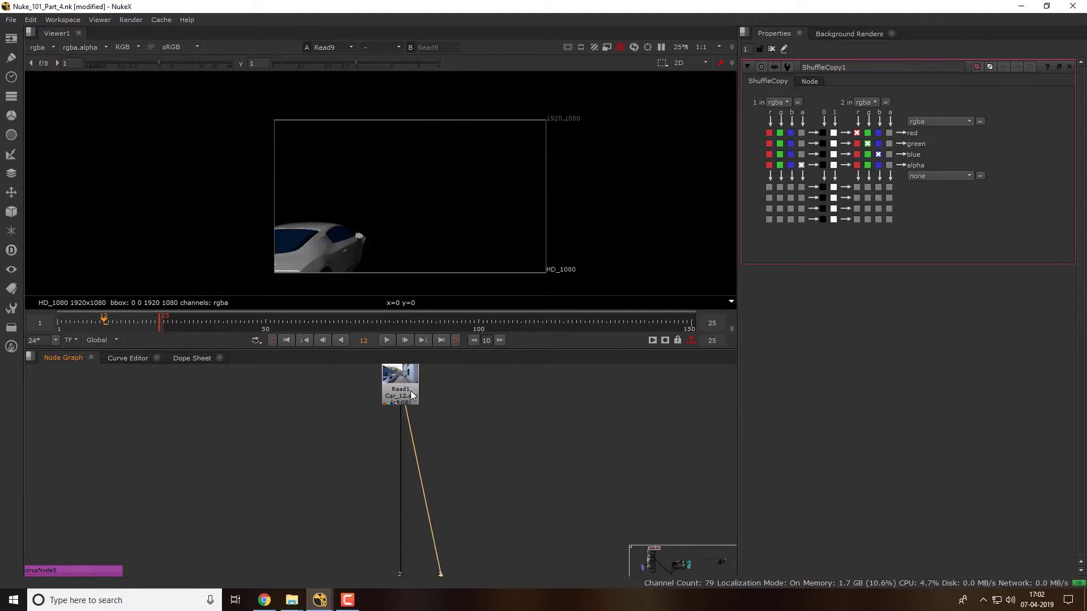
pyautogui.moveTo(479, 508); pyautogui.dragTo(523, 513)
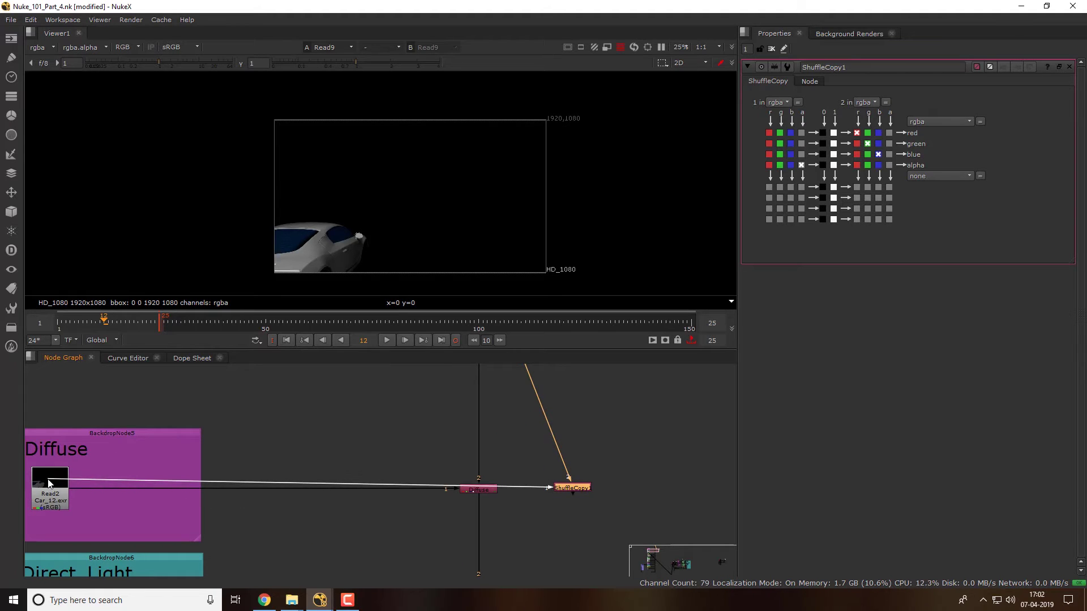
pyautogui.moveTo(565, 473); pyautogui.dragTo(50, 488)
pyautogui.press('1')
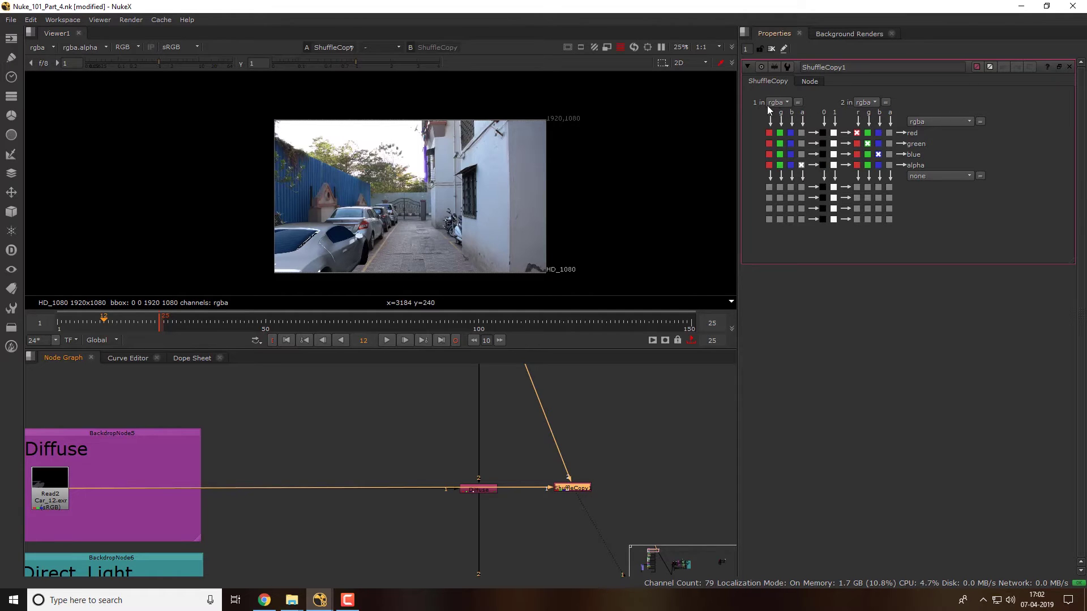
# Route Diffuse r, g, b in ShuffleCopy1 into a new 'Diff' layer with rgba channels
pyautogui.click(768, 133)
pyautogui.click(780, 143)
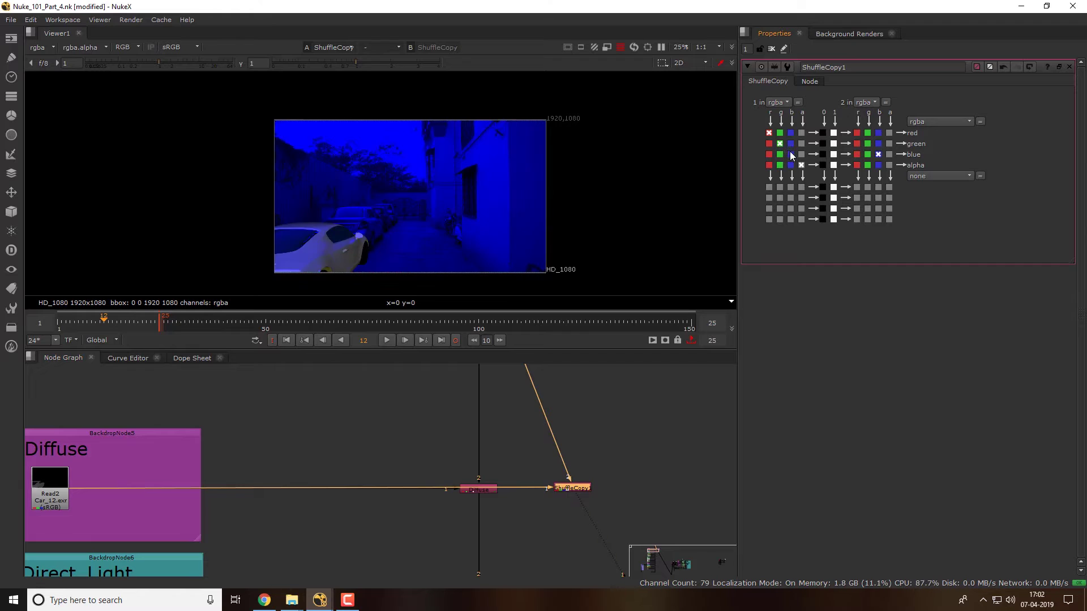
pyautogui.click(790, 154)
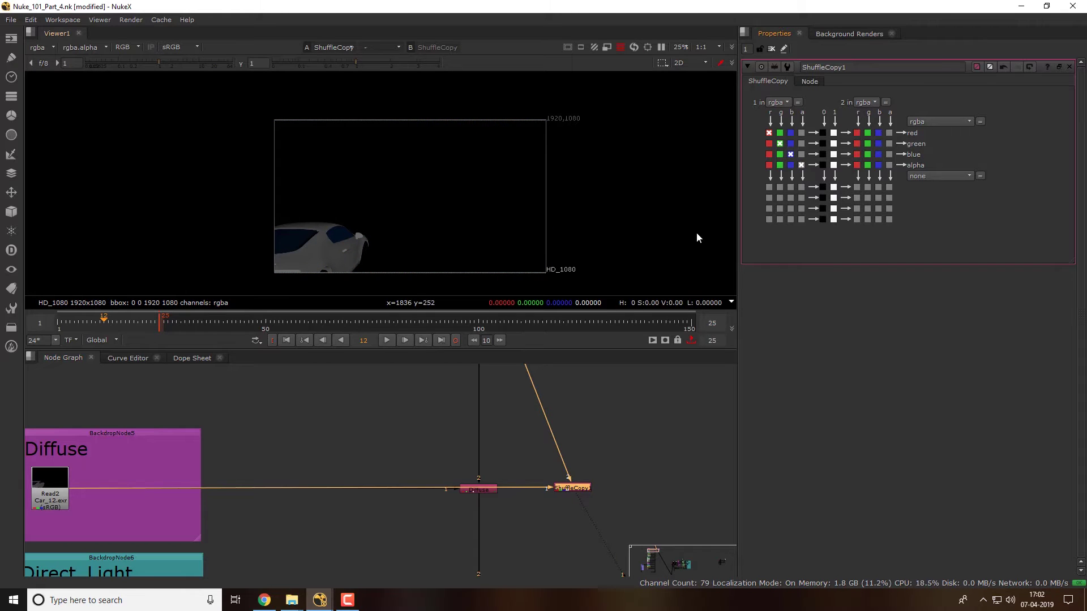
pyautogui.click(968, 122)
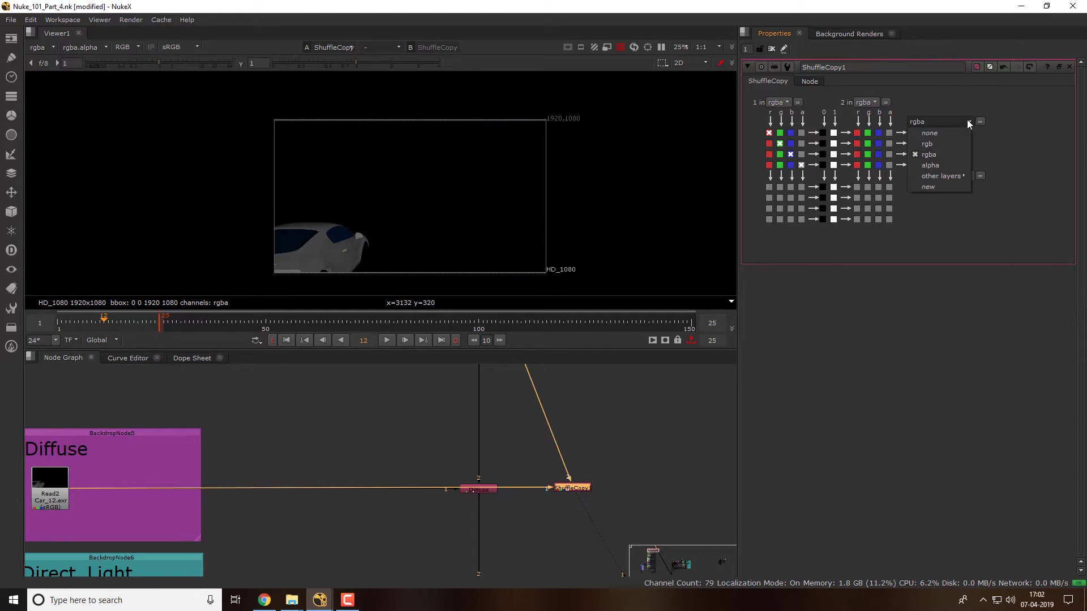
pyautogui.click(942, 186)
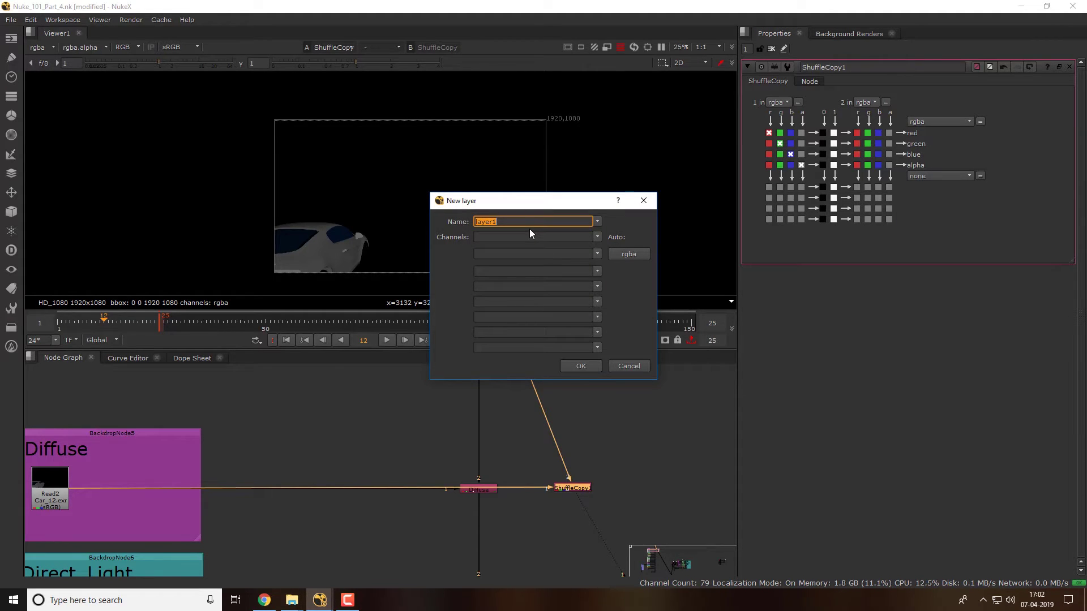
pyautogui.write('Diff')
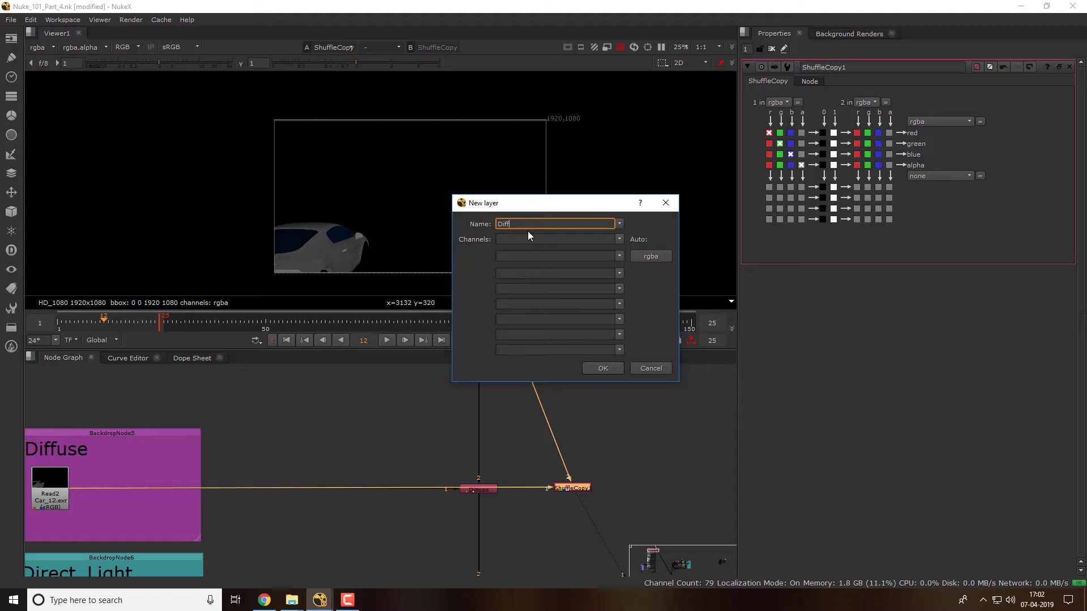
pyautogui.click(654, 257)
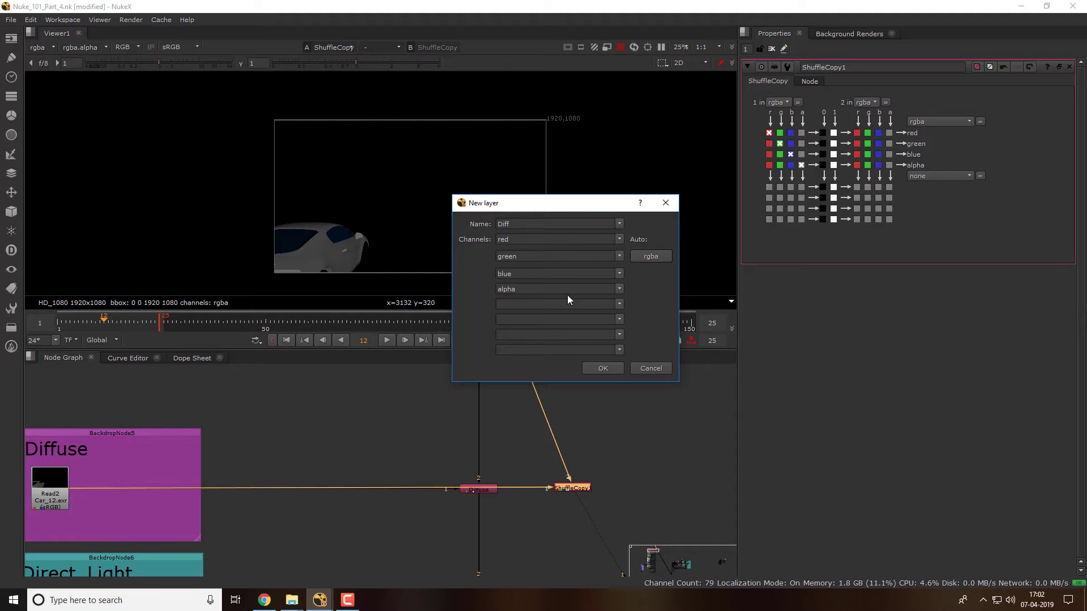
pyautogui.click(610, 369)
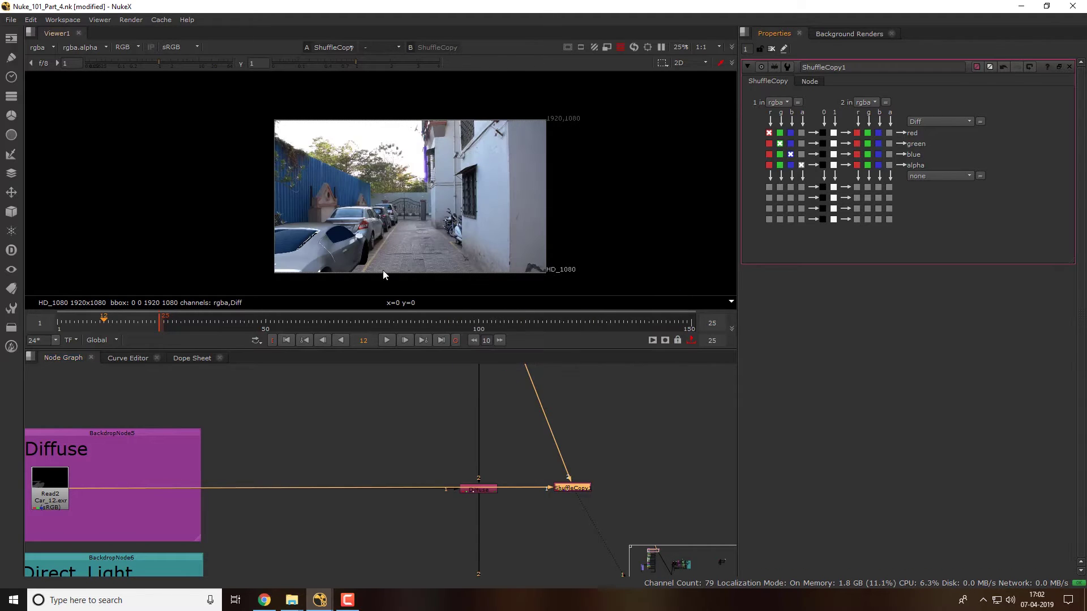
pyautogui.moveTo(570, 490); pyautogui.dragTo(600, 490)
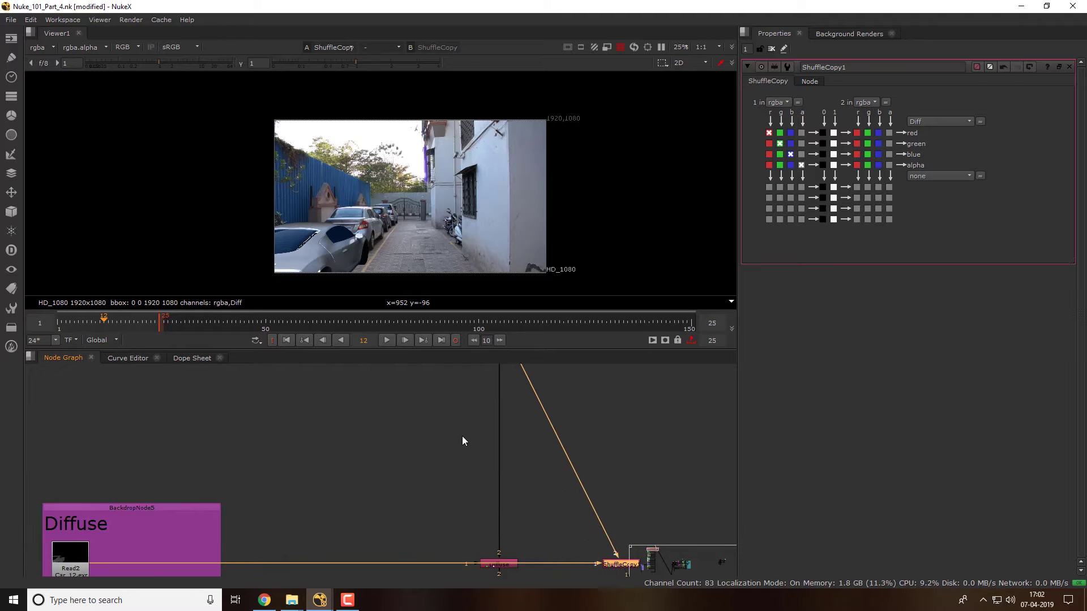
# View ShuffleCopy1's output with the viewer set to the Diff layer
pyautogui.scroll(-3, 471, 436)
pyautogui.click(484, 426)
pyautogui.click(514, 480)
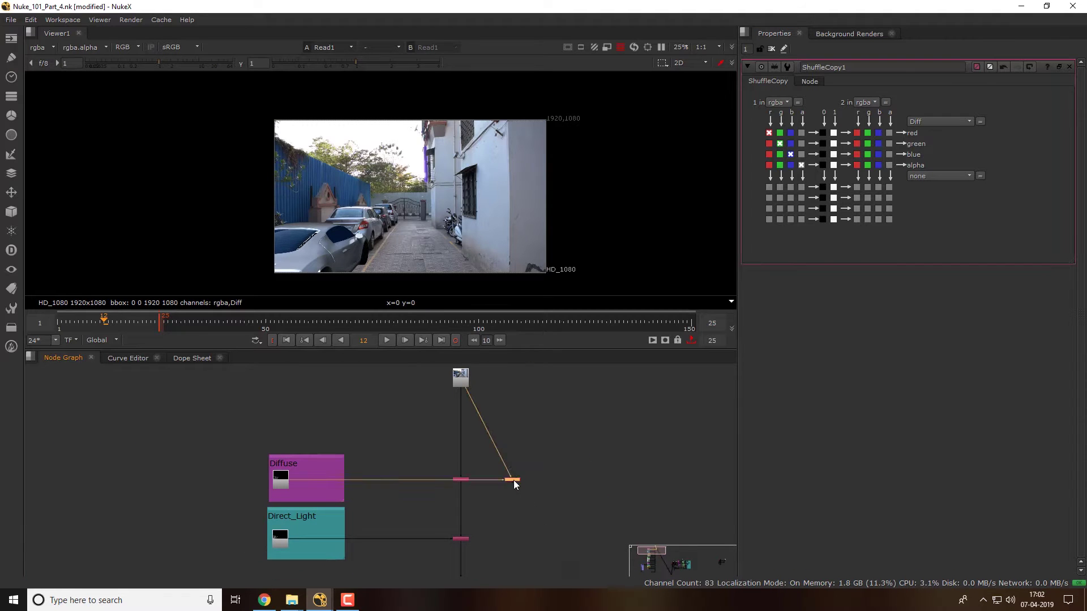
pyautogui.press('1')
pyautogui.click(48, 49)
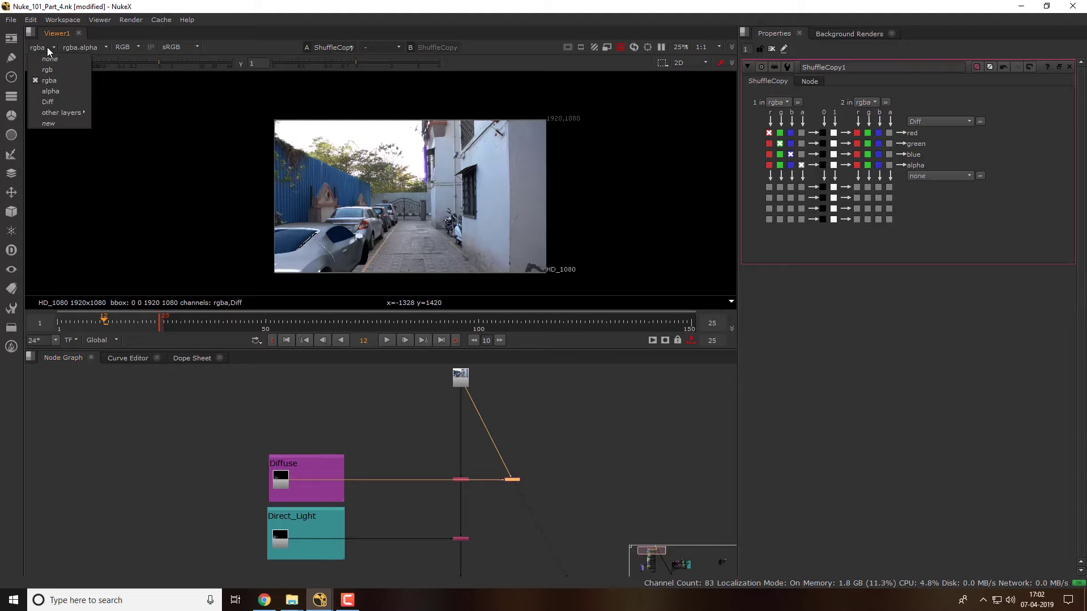
pyautogui.click(67, 104)
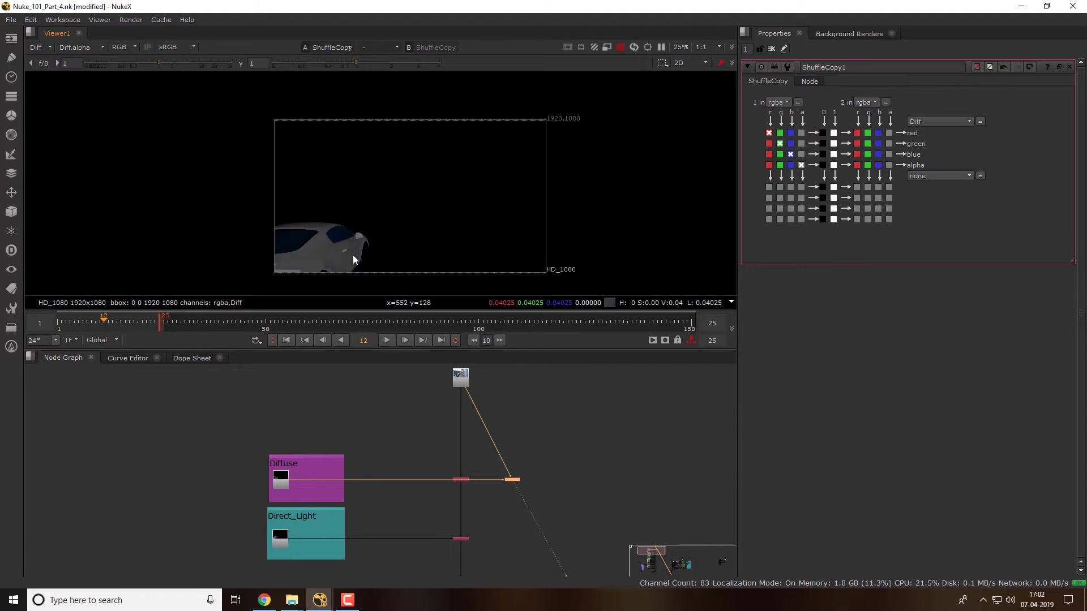
pyautogui.scroll(5, 510, 474)
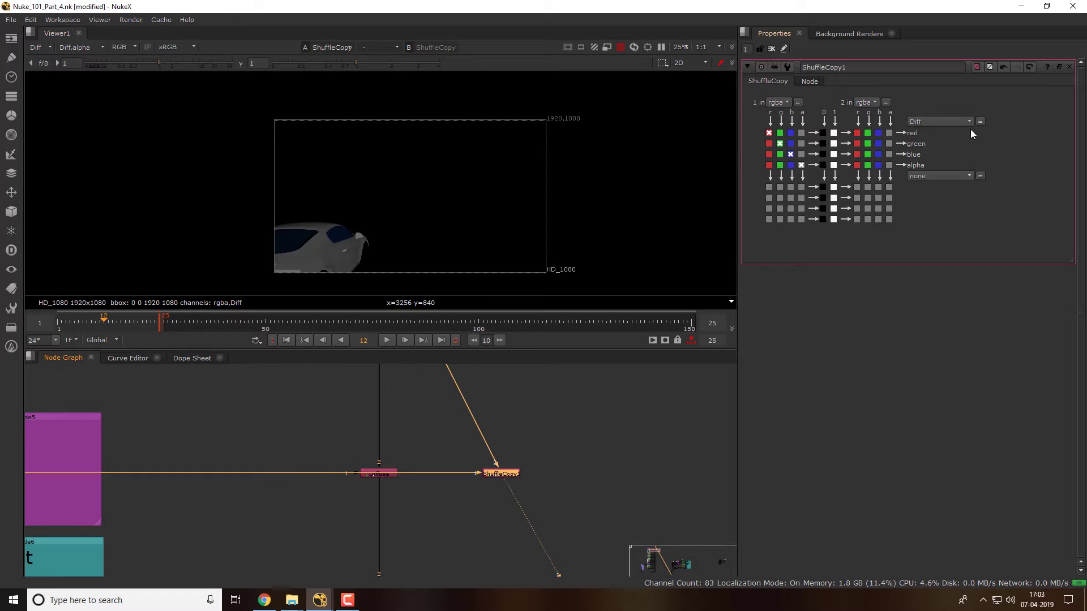
# Delete ShuffleCopy1 and view the Direct_Light branch dot instead
pyautogui.moveTo(575, 415); pyautogui.dragTo(457, 517)
pyautogui.press('Delete')
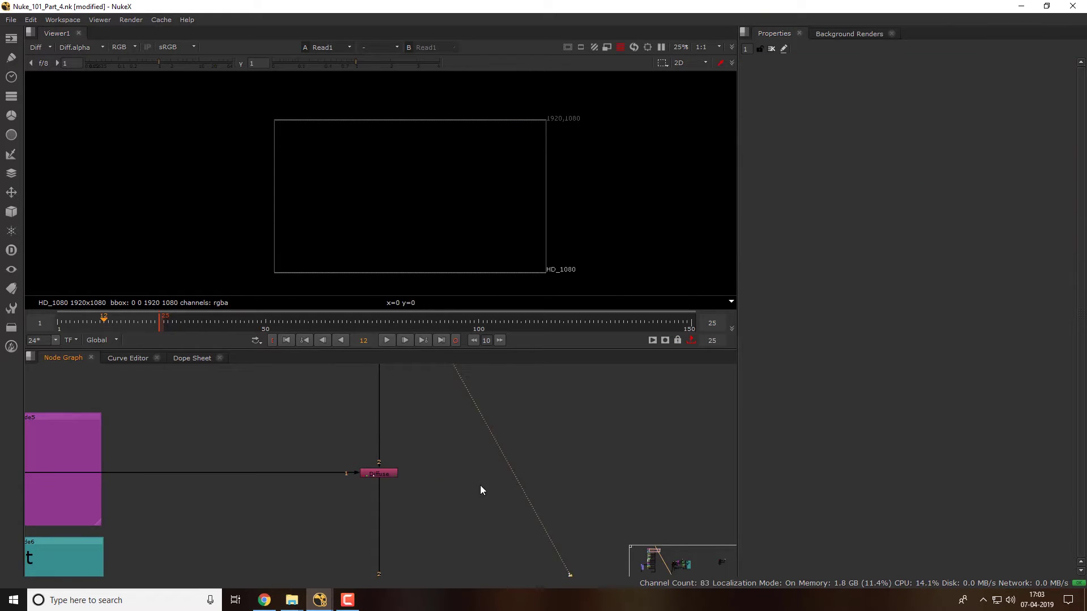
pyautogui.scroll(-4, 417, 491)
pyautogui.moveTo(423, 477); pyautogui.dragTo(373, 516)
pyautogui.press('1')
pyautogui.scroll(-3, 410, 508)
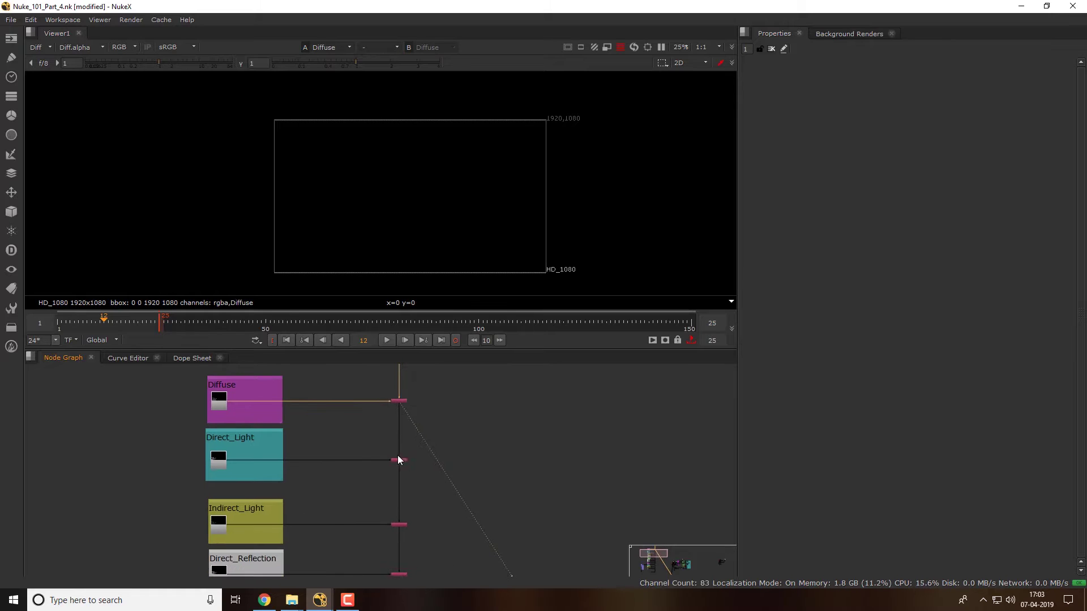
pyautogui.scroll(-3, 444, 514)
pyautogui.scroll(-4, 397, 437)
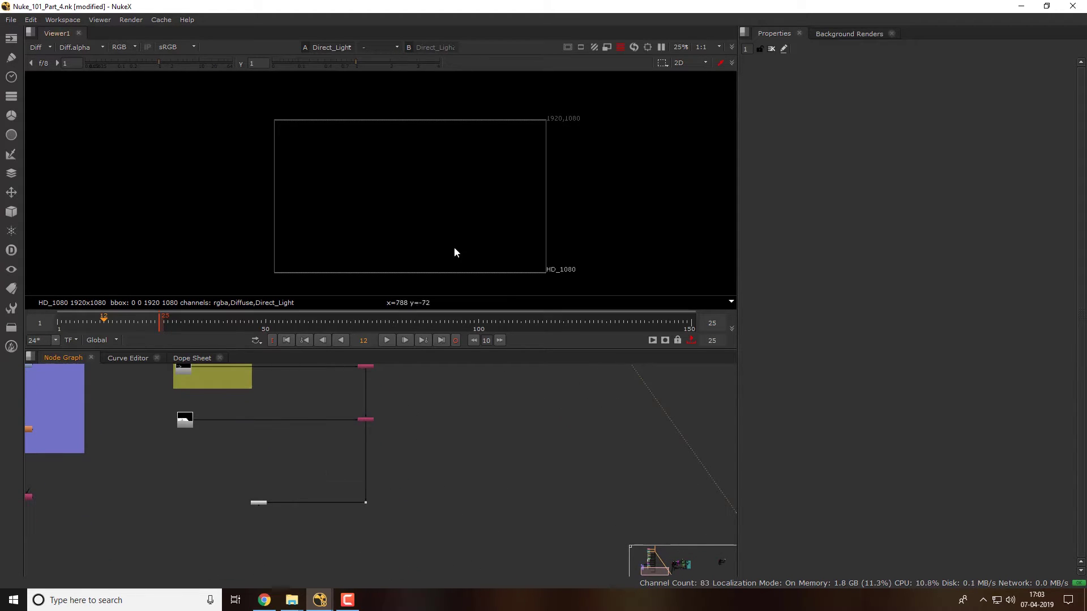
# View the LayerContactSheet in rgba in a maximized viewer, then restore the normal layout
pyautogui.moveTo(296, 477); pyautogui.dragTo(222, 537)
pyautogui.press('1')
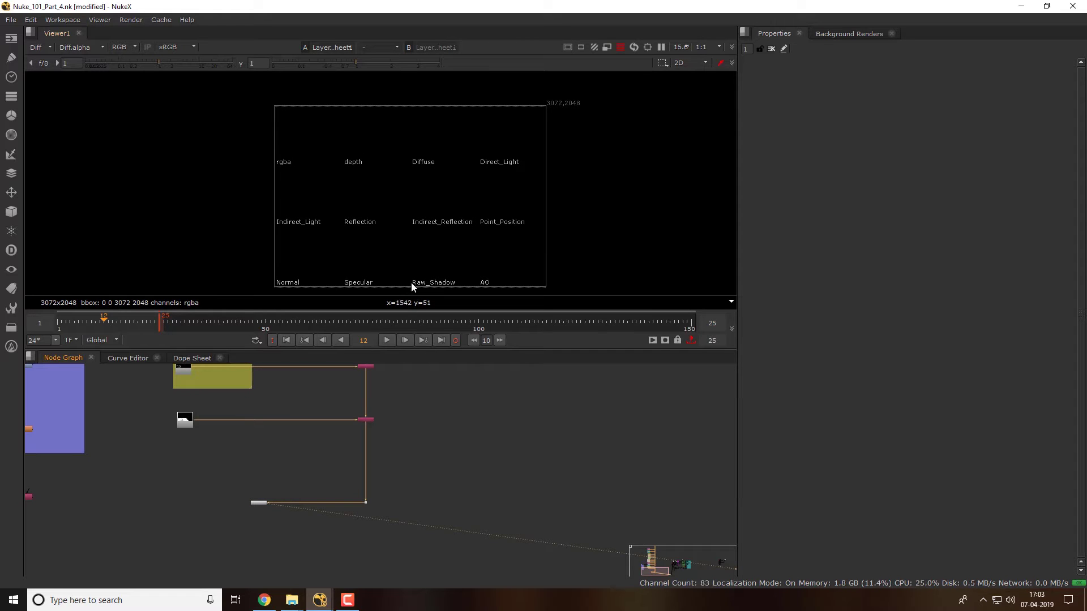
pyautogui.click(39, 47)
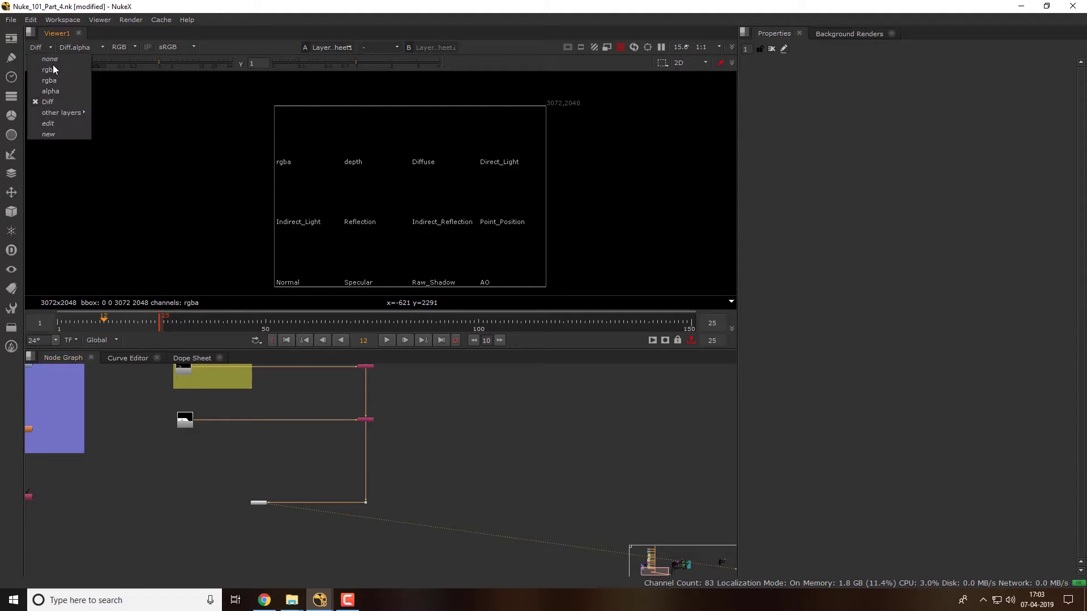
pyautogui.click(50, 78)
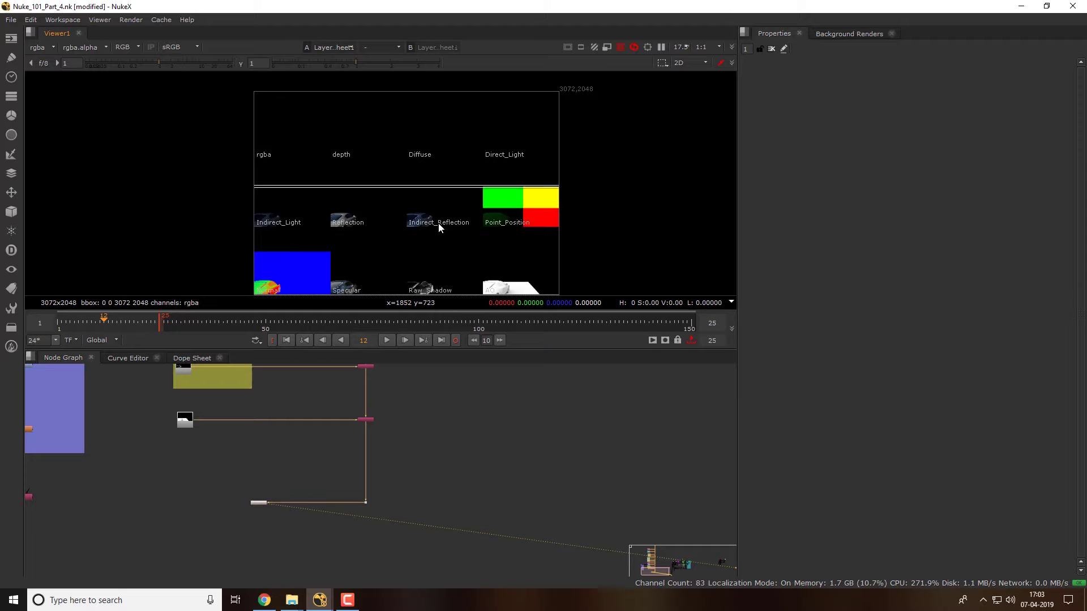
pyautogui.press('space')
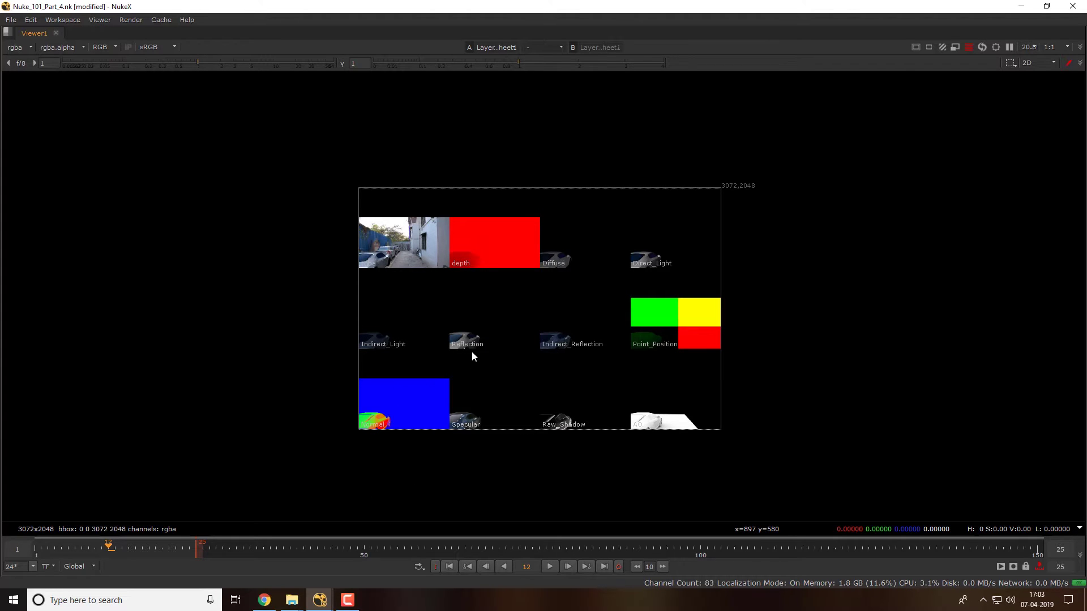
pyautogui.scroll(3, 489, 304)
pyautogui.moveTo(533, 341)
pyautogui.mouseDown()
pyautogui.moveTo(484, 287)
pyautogui.moveTo(498, 309)
pyautogui.mouseUp()
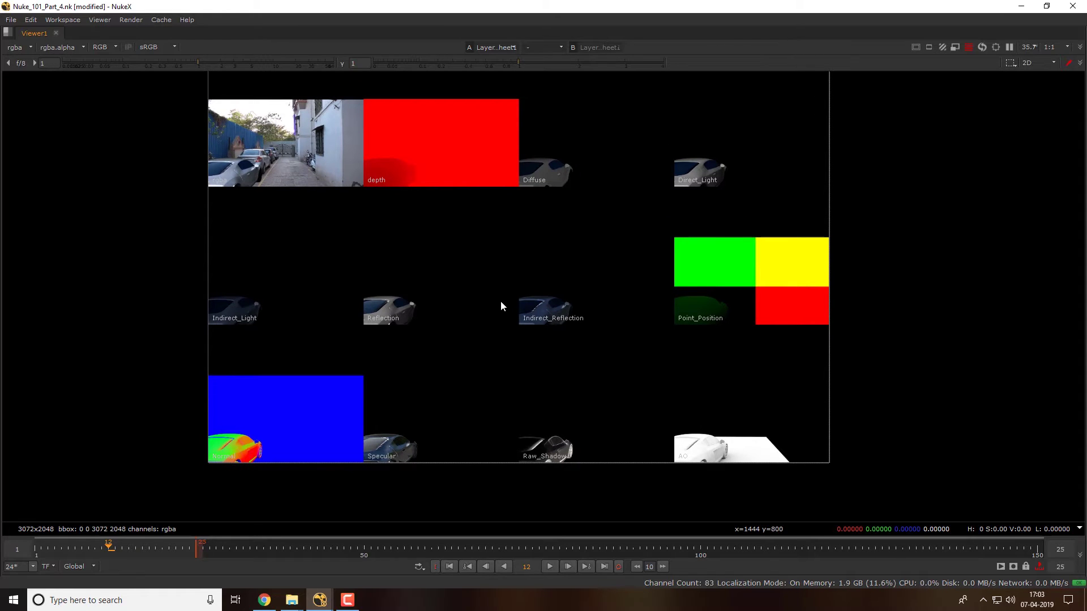
pyautogui.press('space')
# Move the column of Shuffle layer nodes further left in the graph
pyautogui.scroll(-5, 453, 469)
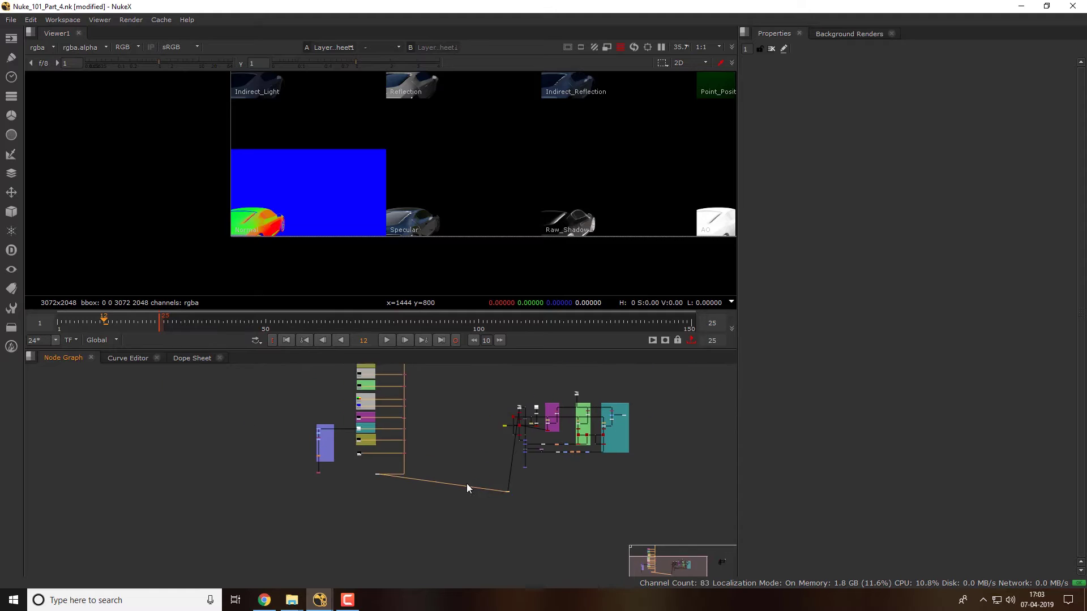
pyautogui.scroll(2, 447, 491)
pyautogui.scroll(-3, 459, 480)
pyautogui.moveTo(300, 381); pyautogui.dragTo(501, 575)
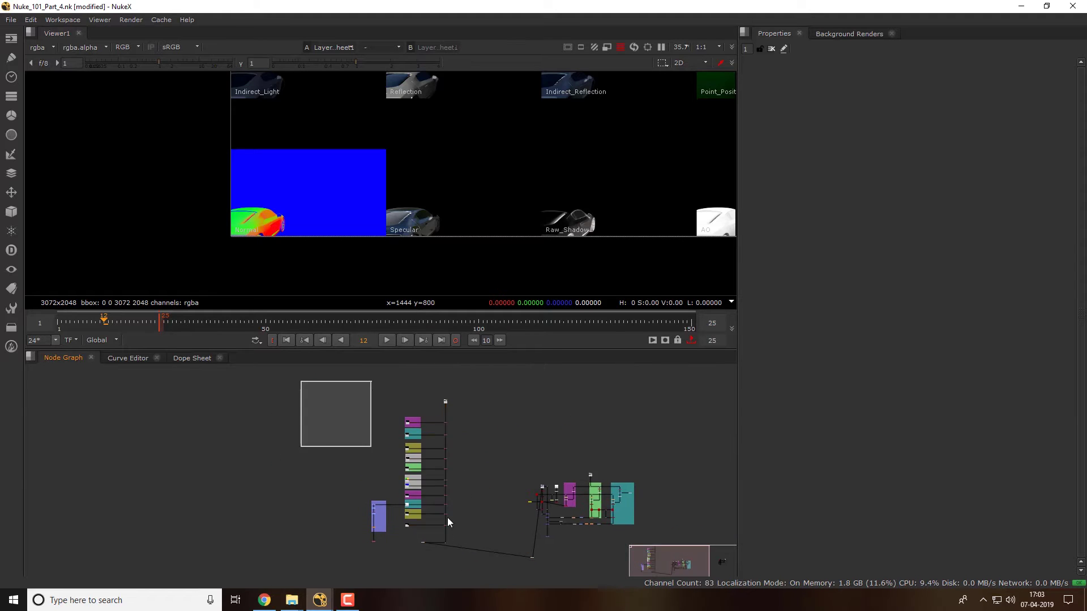
pyautogui.moveTo(409, 419); pyautogui.dragTo(350, 426)
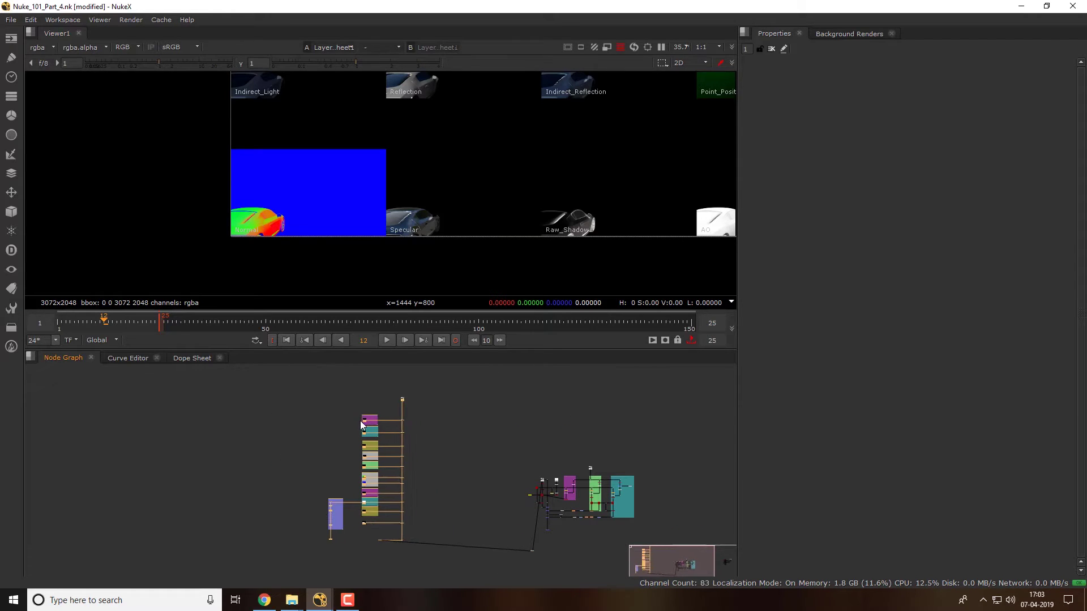
pyautogui.moveTo(506, 531); pyautogui.dragTo(521, 490)
# Move the LayerContactSheet node left and clear the selection
pyautogui.scroll(10, 520, 490)
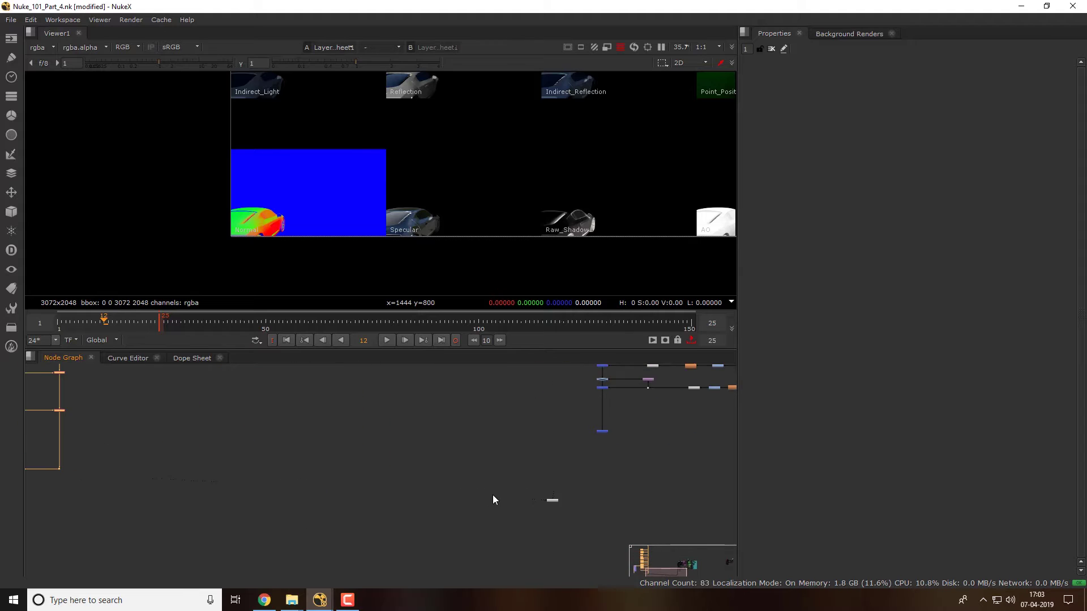
pyautogui.scroll(5, 327, 488)
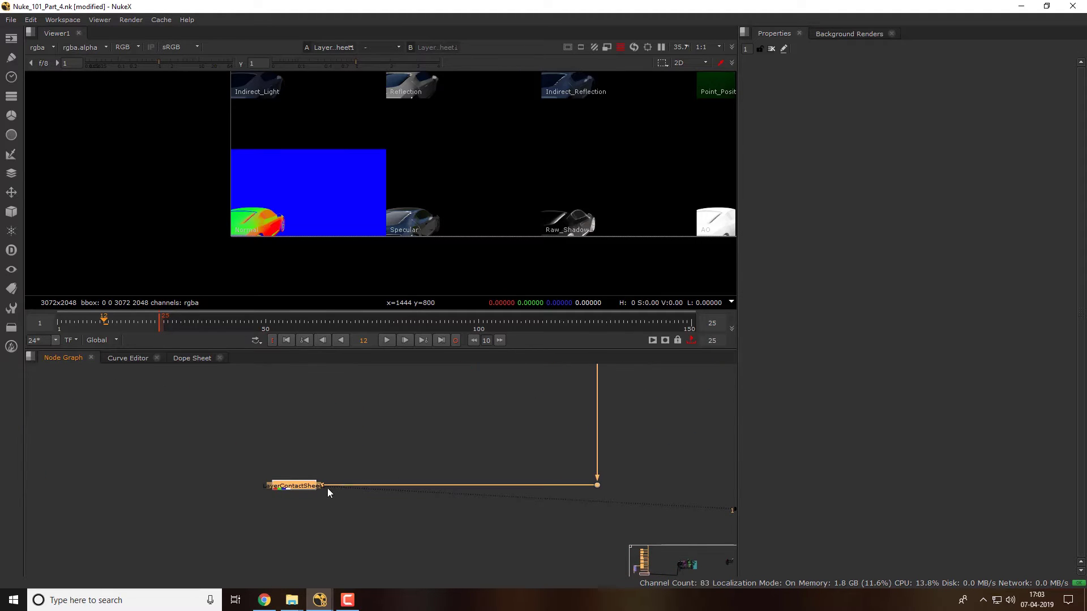
pyautogui.click(342, 454)
pyautogui.moveTo(297, 485); pyautogui.dragTo(233, 485)
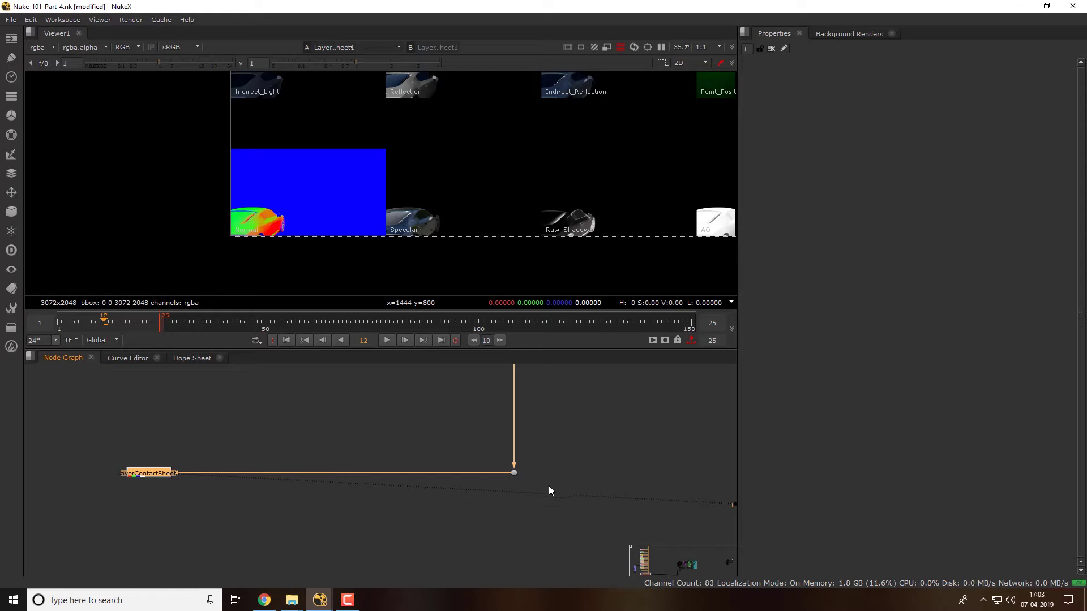
pyautogui.click(557, 468)
pyautogui.scroll(-2, 565, 444)
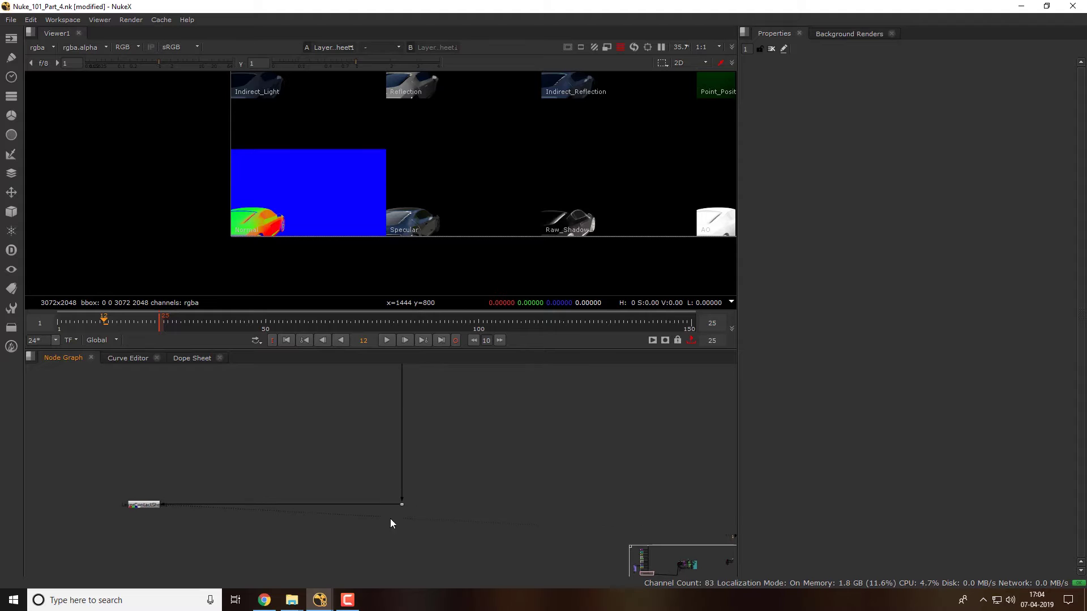
pyautogui.scroll(5, 397, 509)
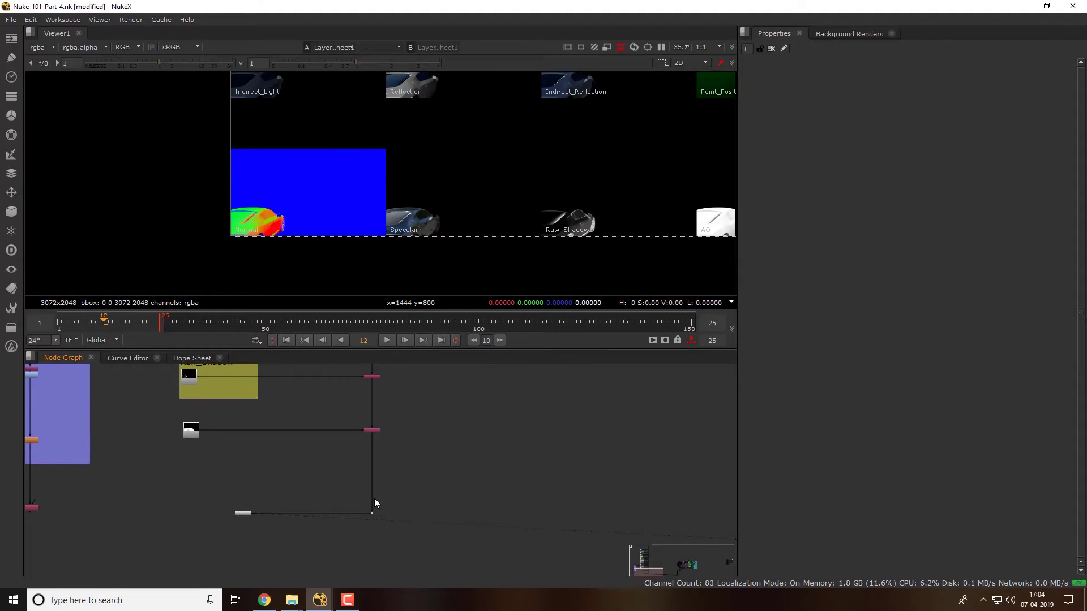
pyautogui.scroll(-2, 362, 476)
# Branch a new pipe off the main chain, bent down with a Dot
pyautogui.scroll(2, 356, 458)
pyautogui.moveTo(360, 467); pyautogui.dragTo(360, 505)
pyautogui.press('1')
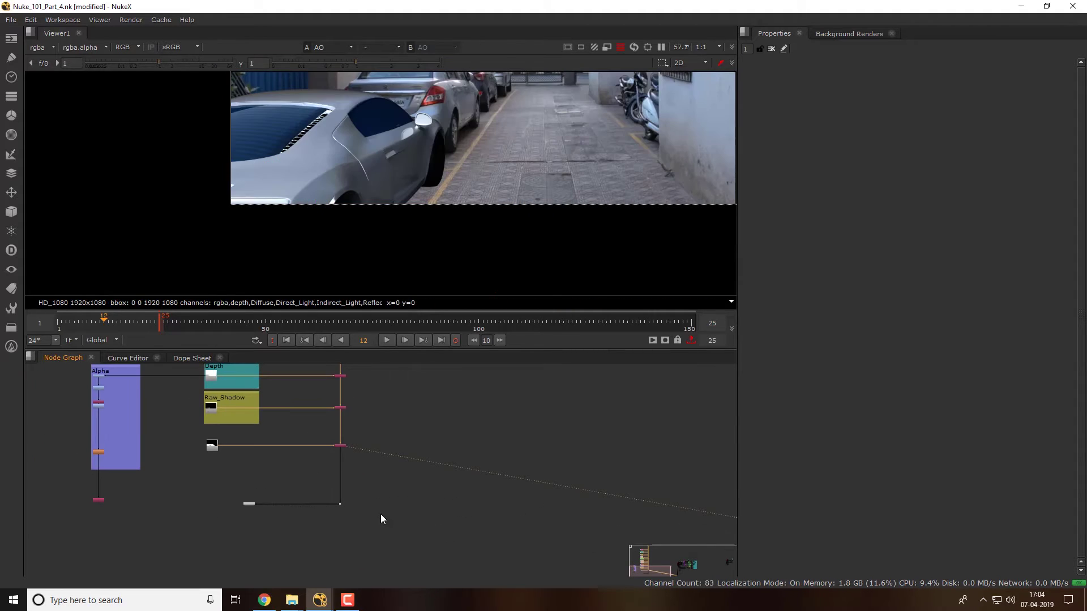
pyautogui.scroll(2, 352, 493)
pyautogui.scroll(1, 335, 491)
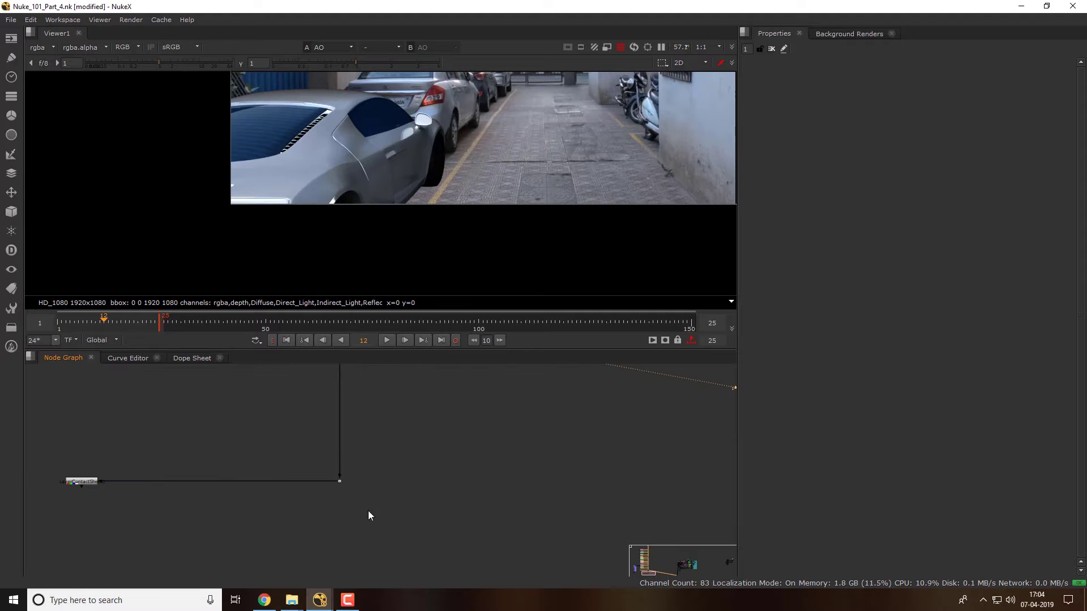
pyautogui.scroll(1, 369, 512)
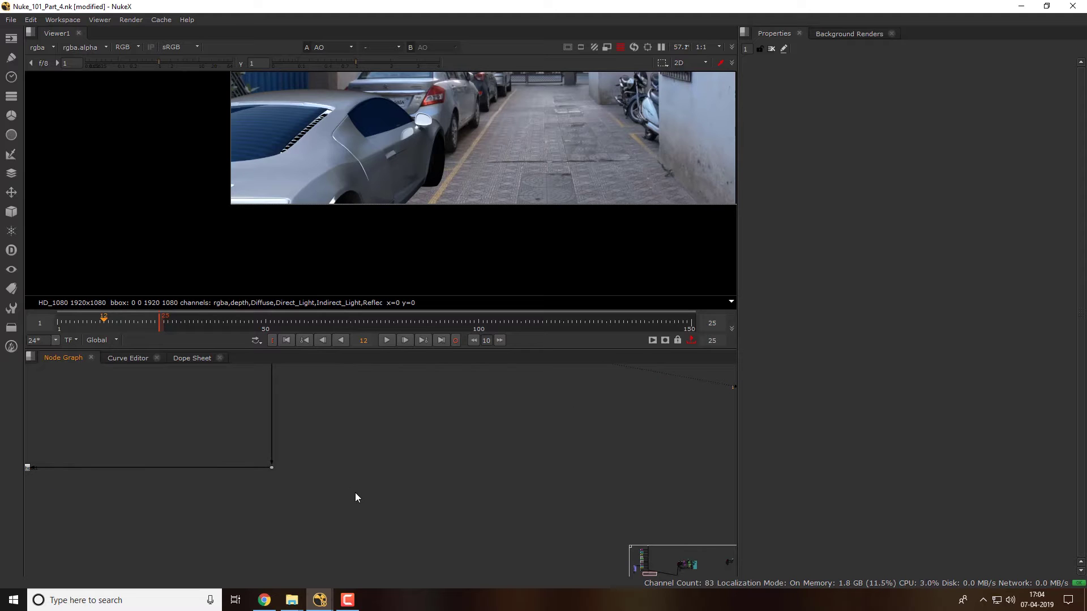
pyautogui.moveTo(273, 469)
pyautogui.mouseDown()
pyautogui.moveTo(352, 494)
pyautogui.moveTo(429, 488)
pyautogui.mouseUp()
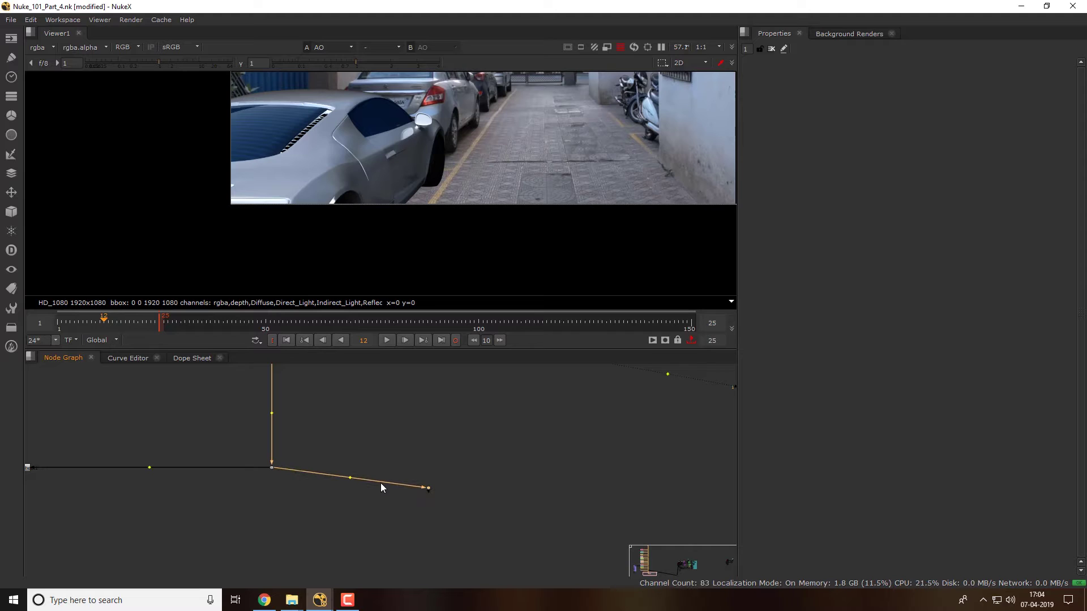
pyautogui.moveTo(350, 479); pyautogui.dragTo(272, 506)
pyautogui.moveTo(429, 488)
pyautogui.mouseDown()
pyautogui.moveTo(432, 505)
pyautogui.moveTo(471, 504)
pyautogui.mouseUp()
# Add Shuffle1 on the new branch, view it, and set its input layer to Diffuse
pyautogui.press('Tab')
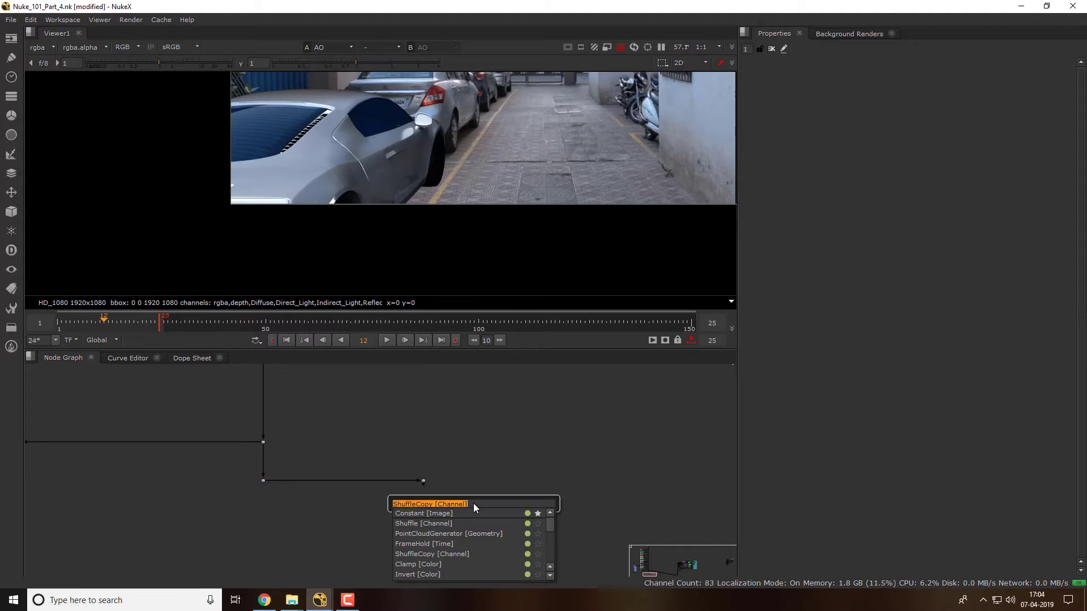
pyautogui.write('shu')
pyautogui.click(436, 511)
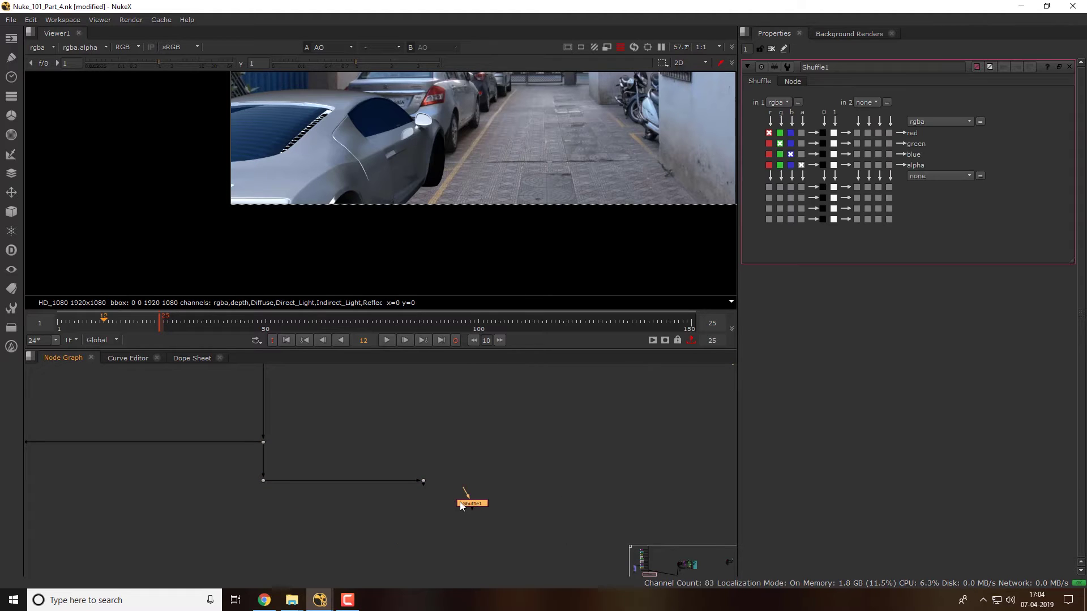
pyautogui.moveTo(432, 512); pyautogui.dragTo(423, 482)
pyautogui.moveTo(429, 521); pyautogui.dragTo(425, 541)
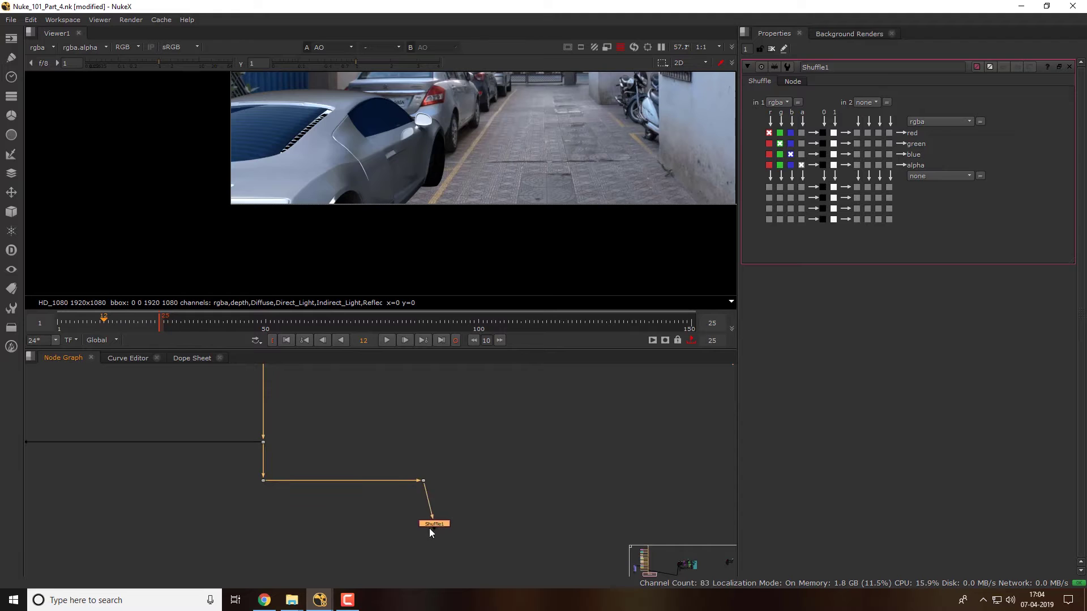
pyautogui.press('1')
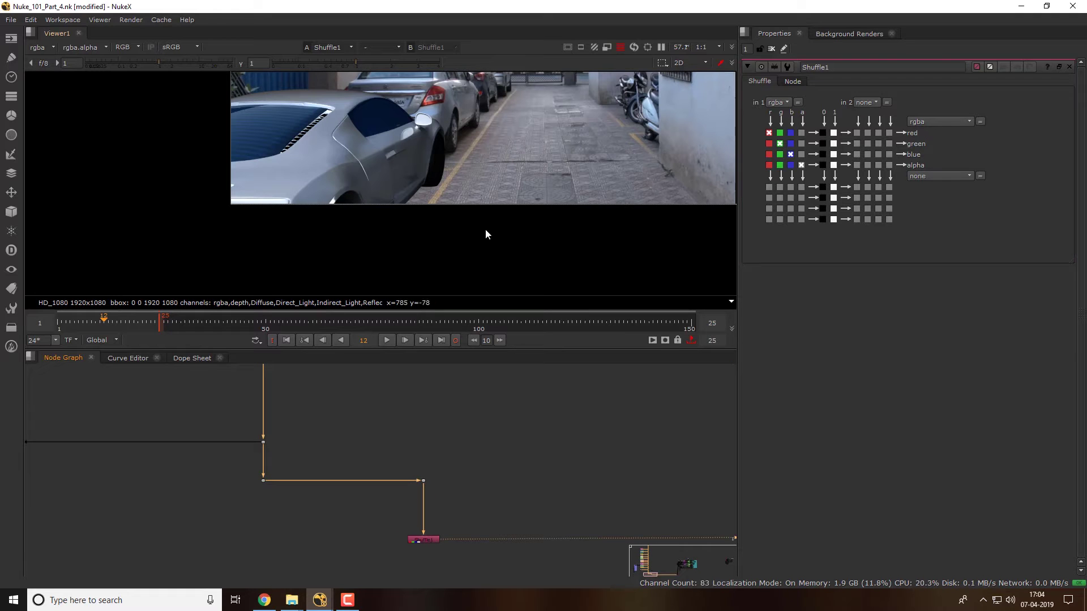
pyautogui.scroll(-1, 485, 229)
pyautogui.scroll(-2, 455, 187)
pyautogui.click(426, 540)
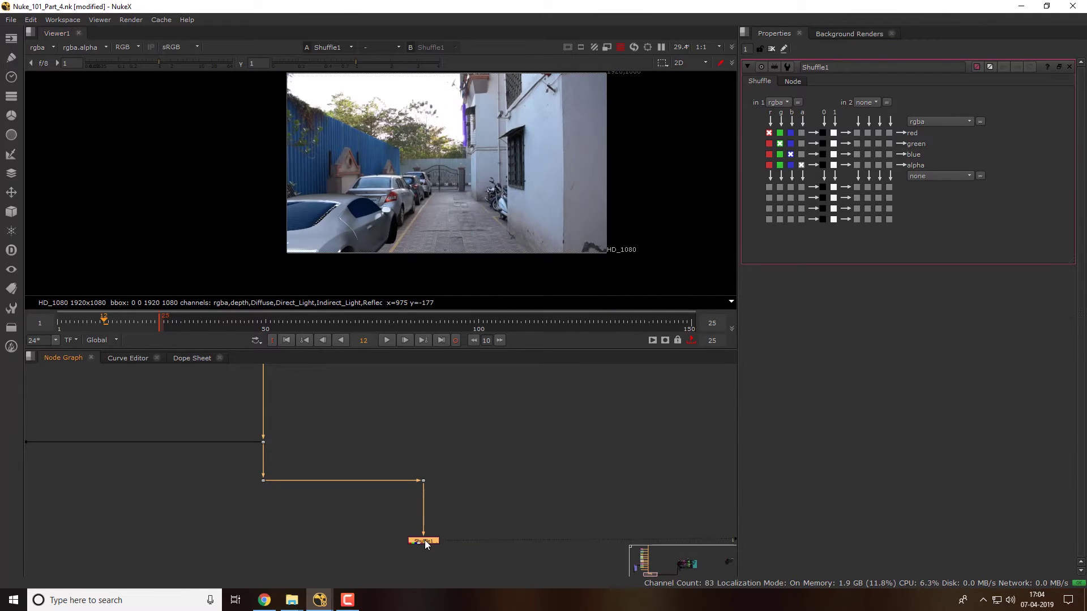
pyautogui.click(782, 101)
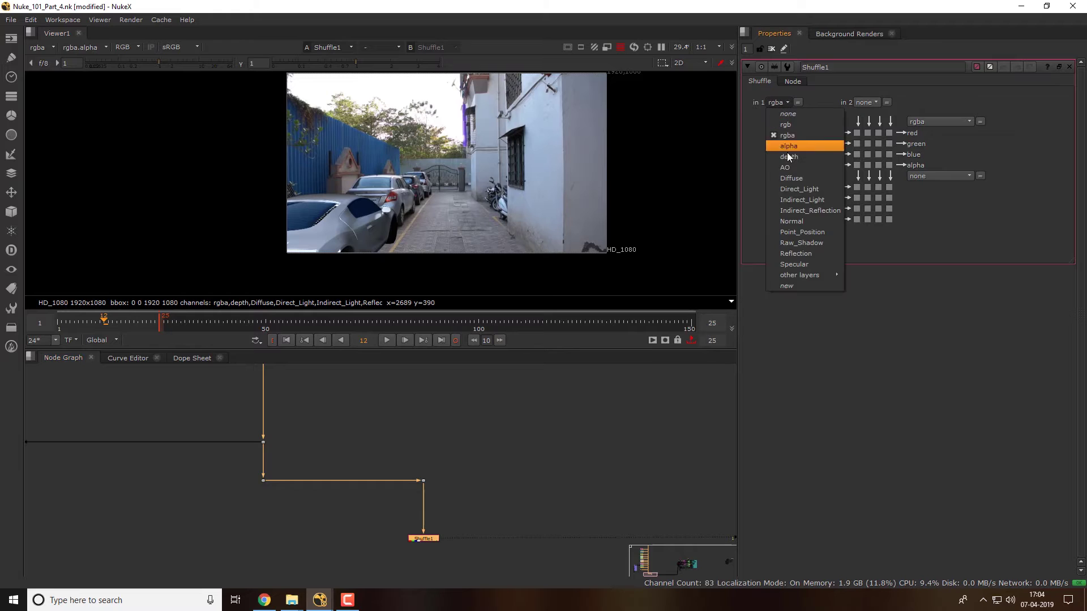
pyautogui.click(802, 178)
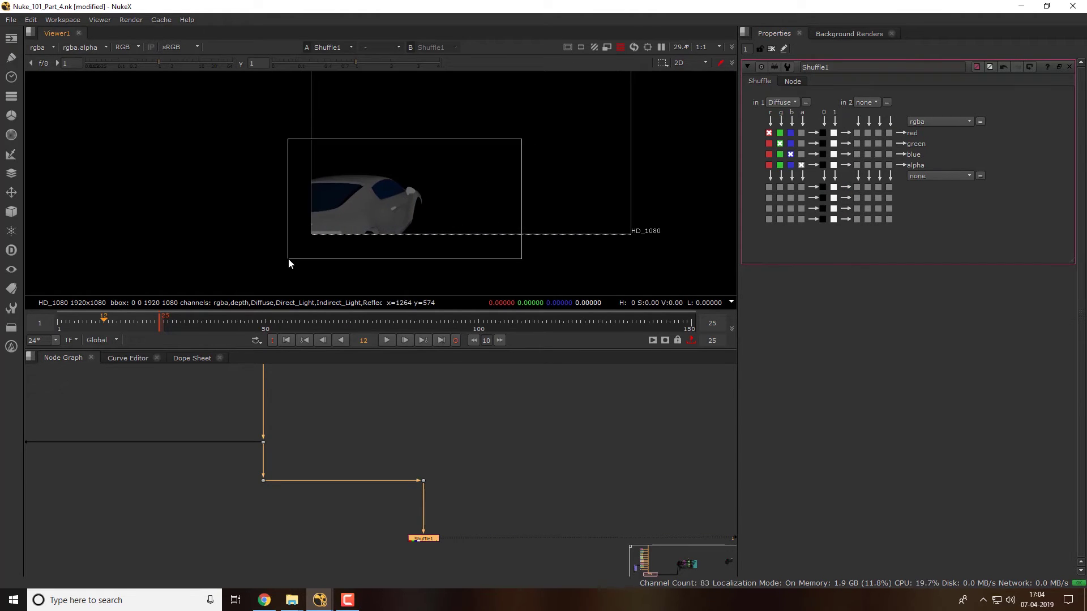
# Add another Dot on the pipe for a second branch
pyautogui.click(351, 467)
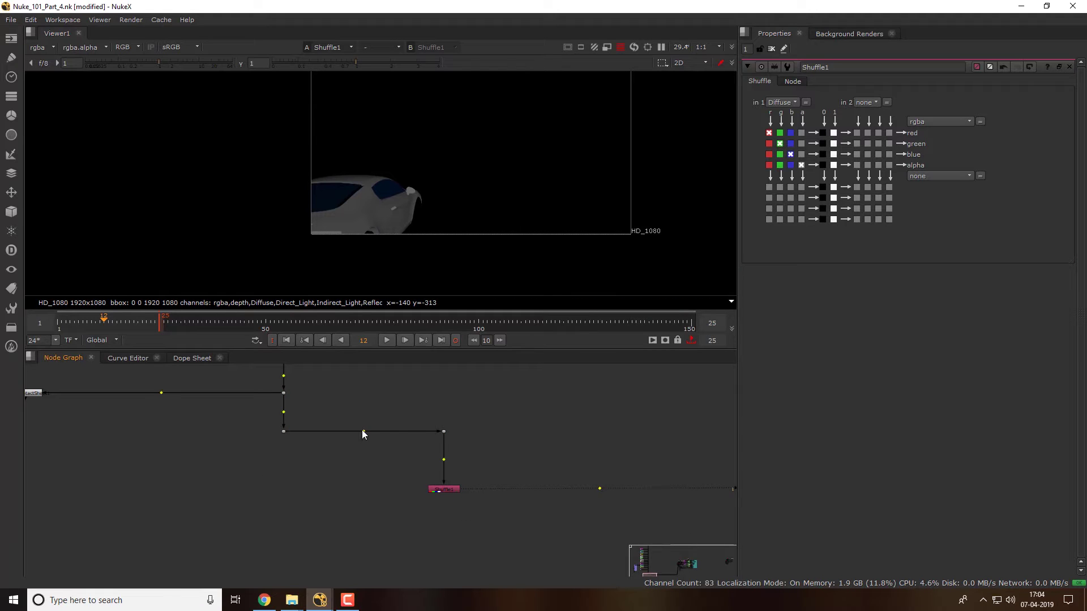
pyautogui.keyDown('ctrl'); pyautogui.click(362, 430); pyautogui.keyUp('ctrl')
pyautogui.click(369, 470)
pyautogui.press('Tab')
# Add Shuffle6 under the new dot with its input layer set to Direct_Light
pyautogui.write('shu')
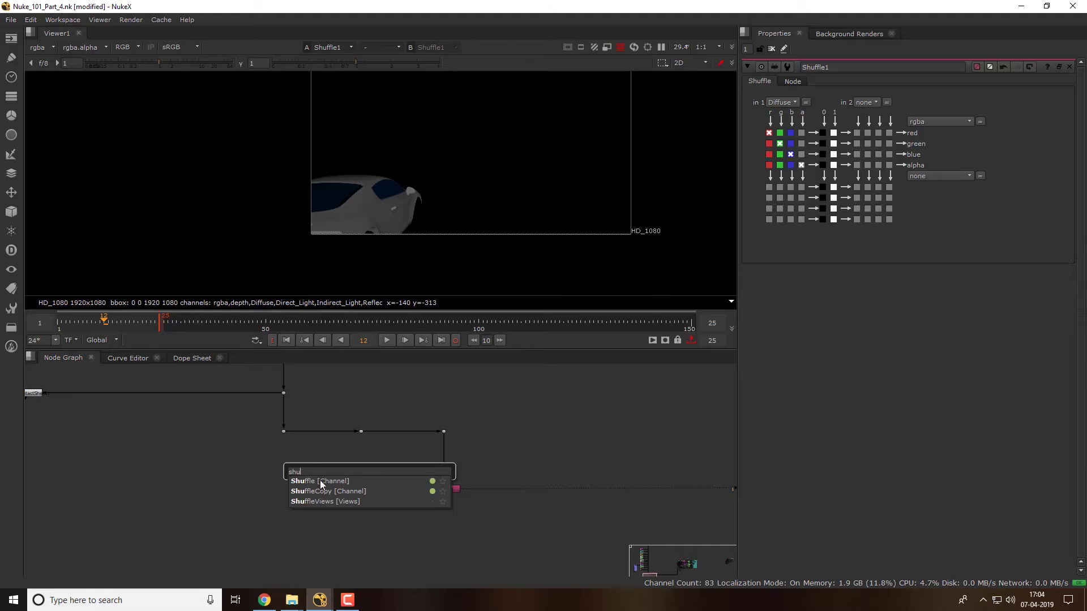
pyautogui.click(320, 482)
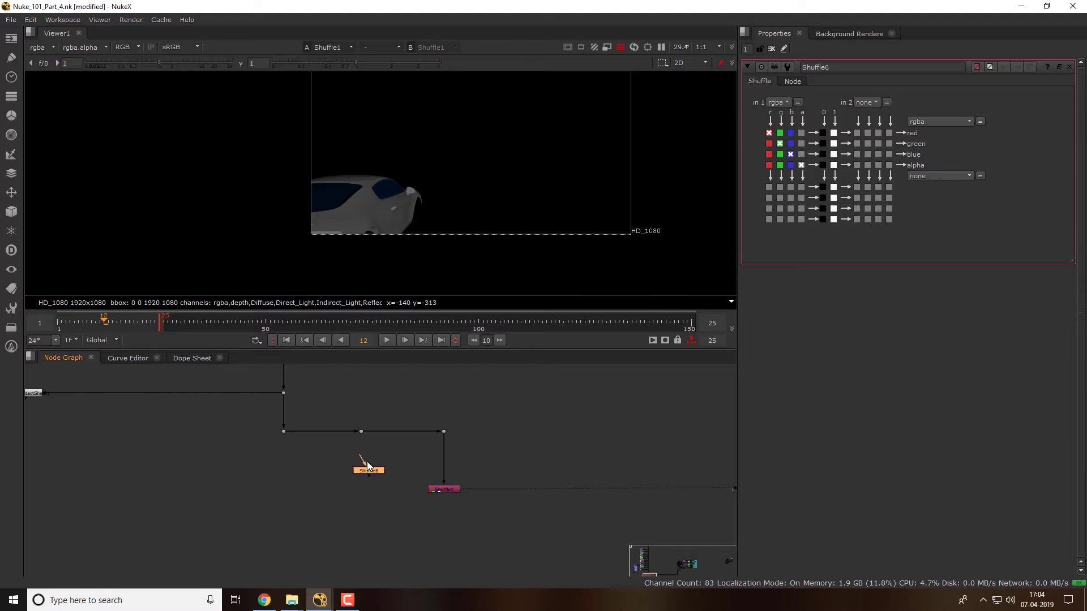
pyautogui.click(361, 431)
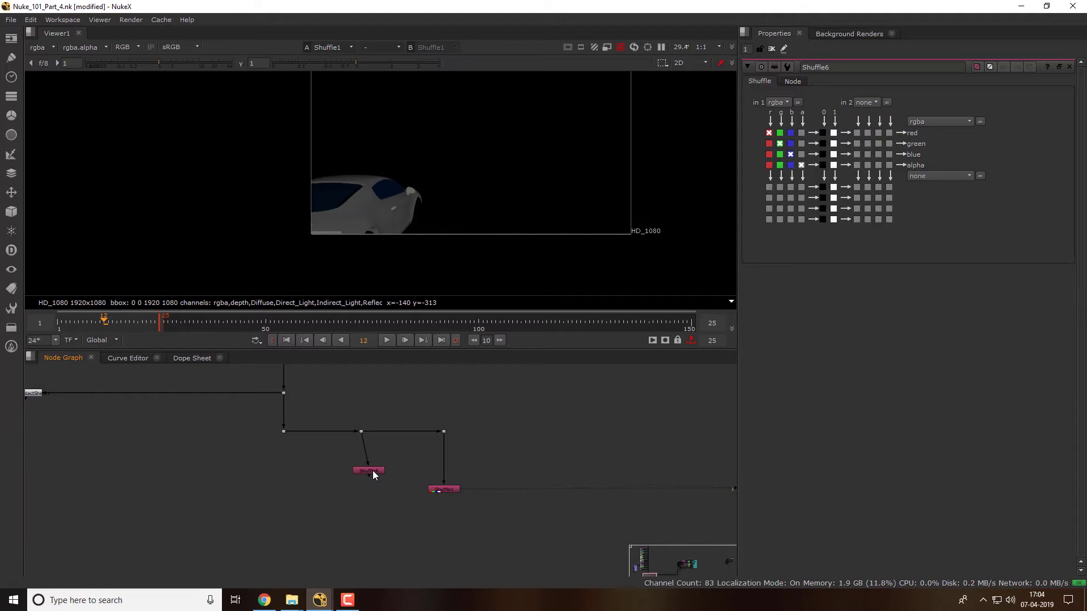
pyautogui.moveTo(372, 475); pyautogui.dragTo(364, 532)
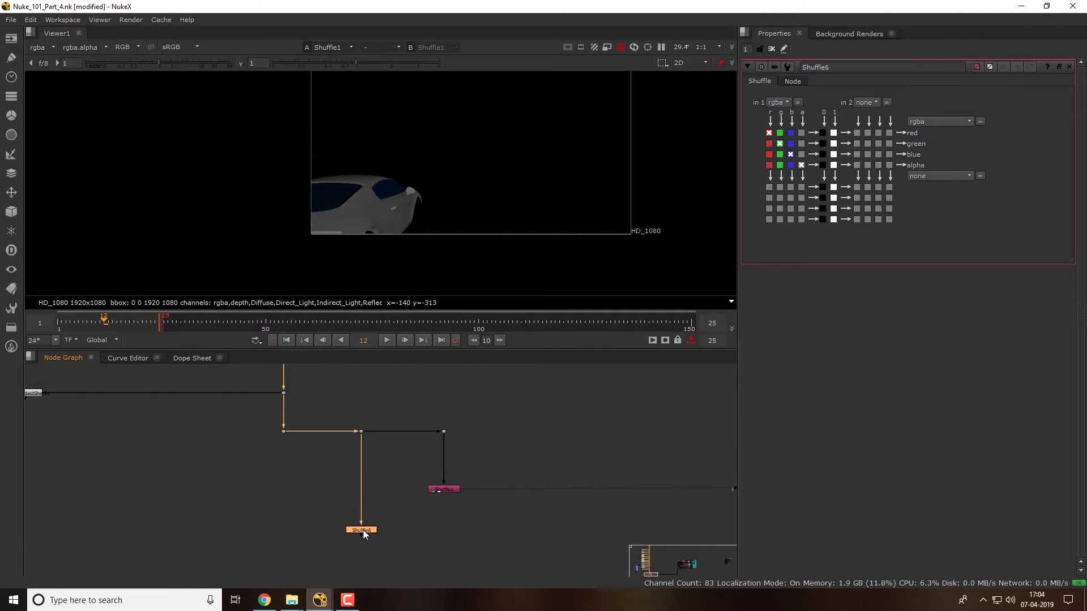
pyautogui.press('1')
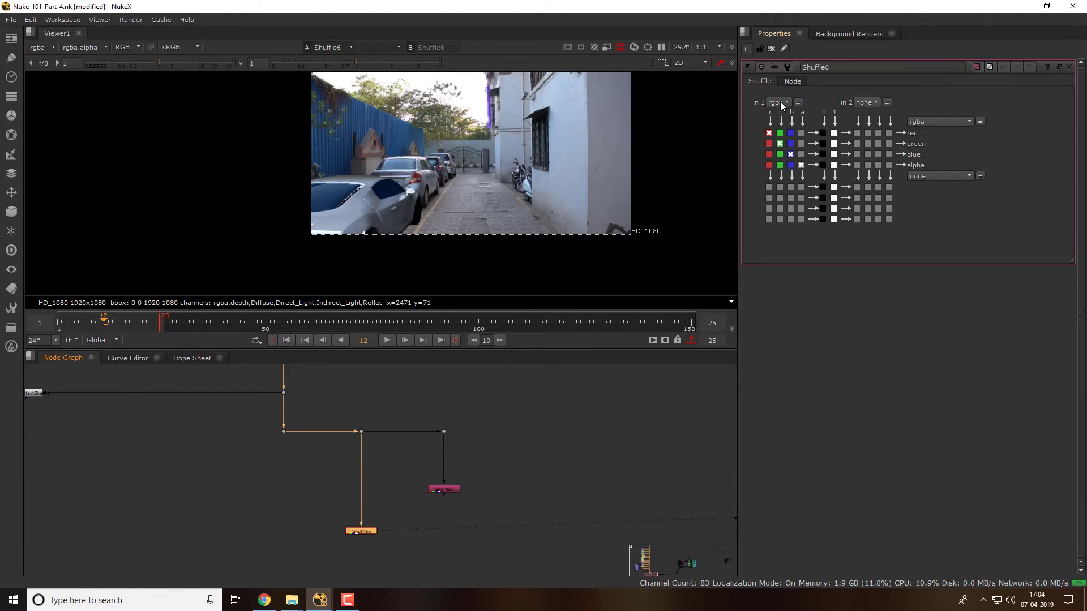
pyautogui.click(780, 101)
pyautogui.click(806, 185)
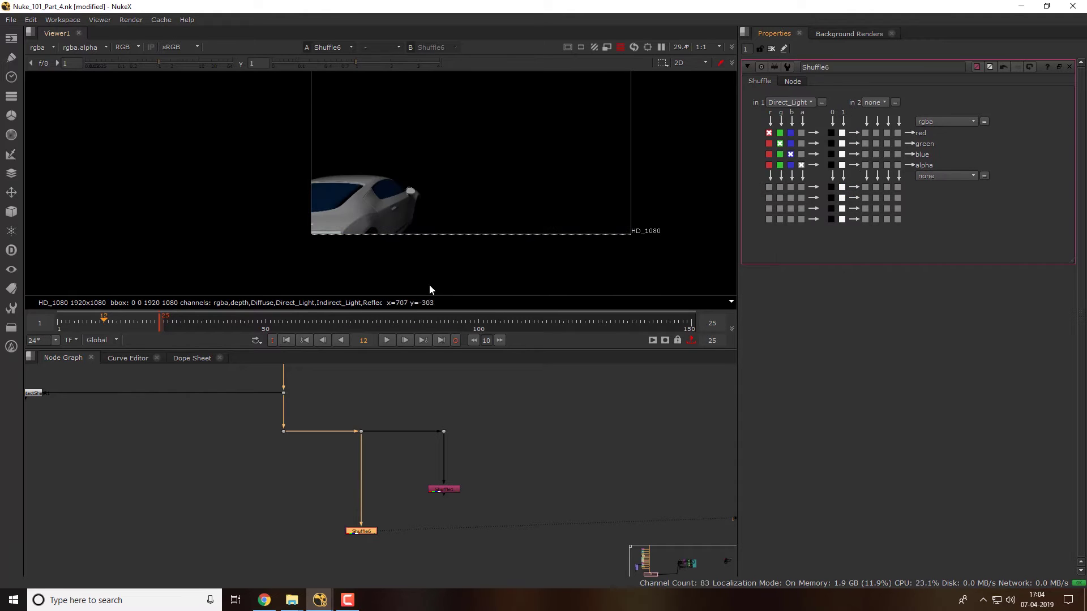
# Add Merge6 on Shuffle6's output and wire its A input to Shuffle1
pyautogui.moveTo(422, 458); pyautogui.dragTo(412, 427)
pyautogui.scroll(2, 360, 232)
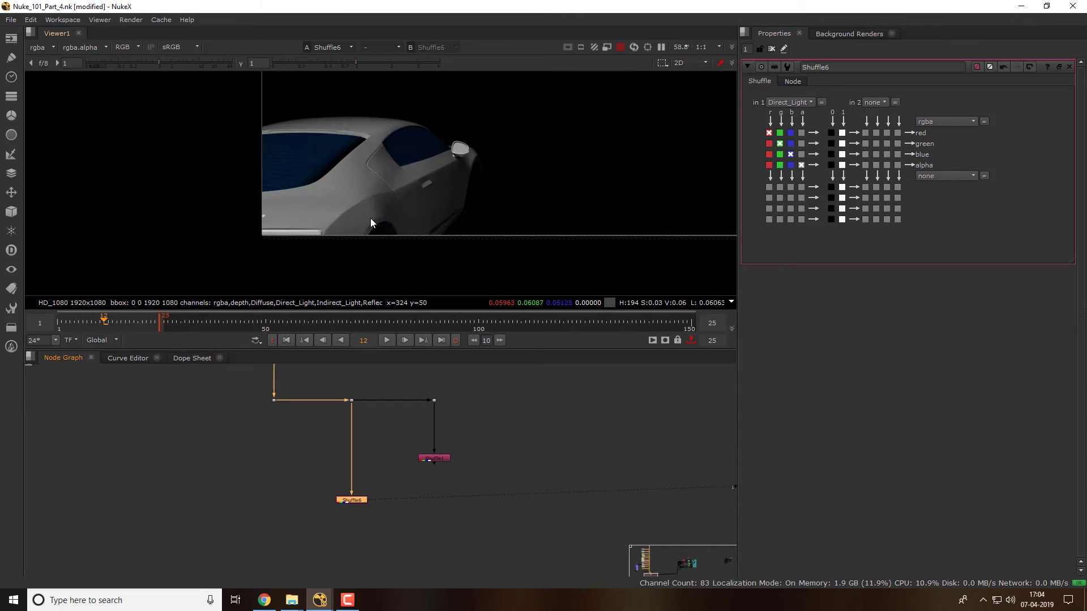
pyautogui.moveTo(370, 218); pyautogui.dragTo(355, 243)
pyautogui.click(396, 496)
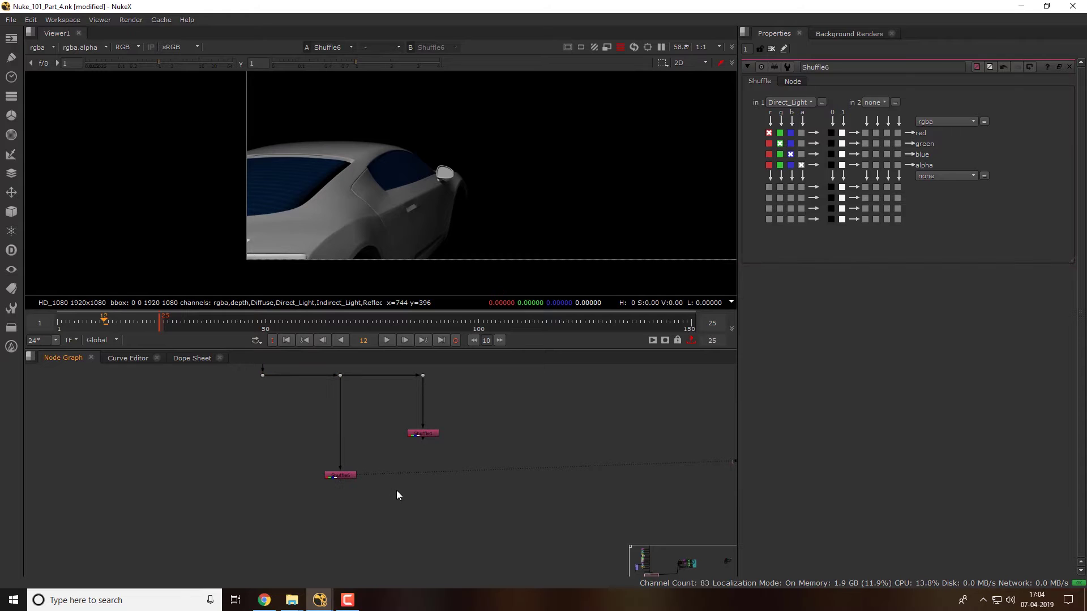
pyautogui.press('m')
pyautogui.moveTo(399, 493)
pyautogui.mouseDown()
pyautogui.moveTo(420, 476)
pyautogui.moveTo(417, 485)
pyautogui.moveTo(421, 435)
pyautogui.mouseUp()
pyautogui.moveTo(418, 485); pyautogui.dragTo(423, 477)
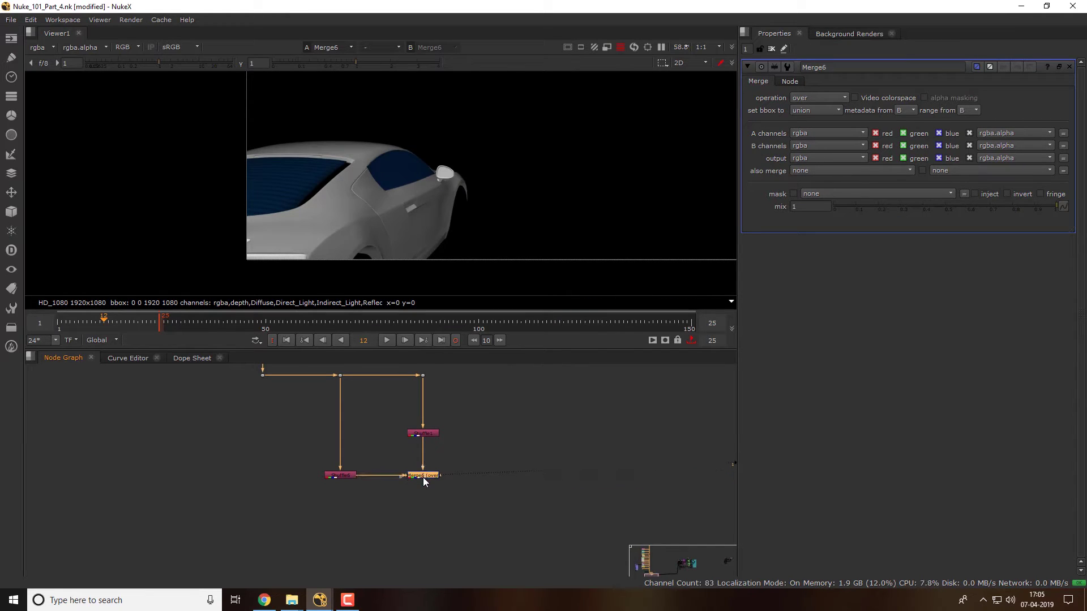
pyautogui.scroll(3, 427, 477)
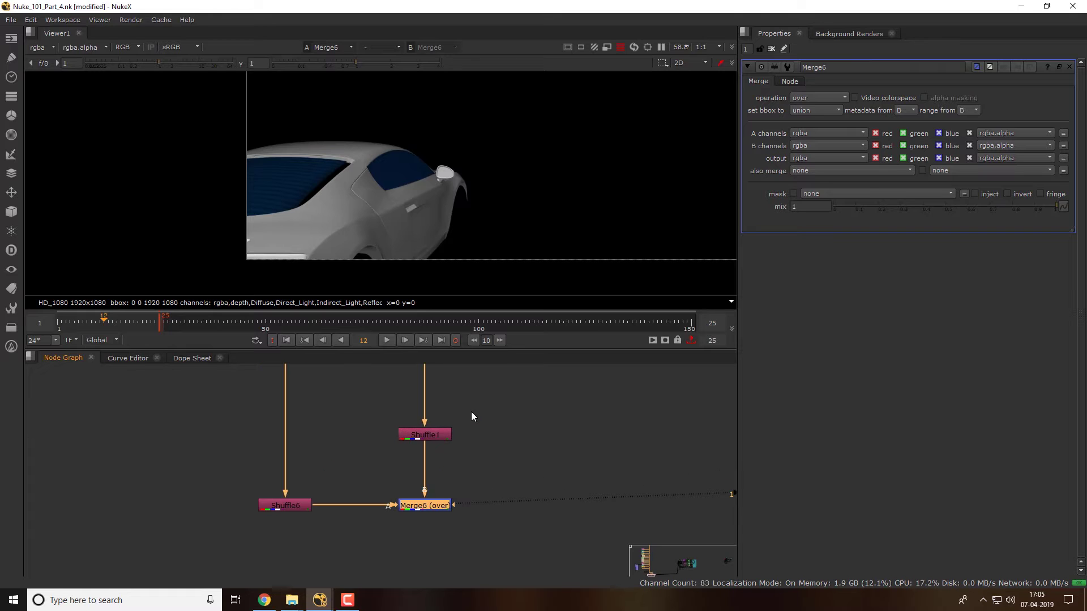
pyautogui.click(437, 492)
pyautogui.press('1')
# View Merge6 and change its operation from over to plus
pyautogui.moveTo(478, 485); pyautogui.dragTo(318, 553)
pyautogui.press('1')
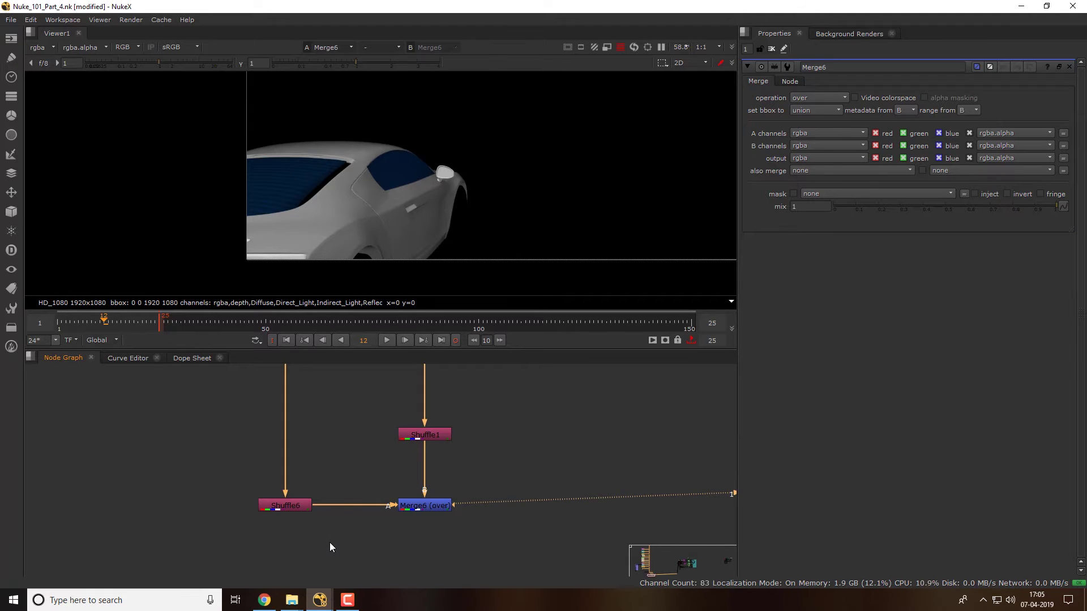
pyautogui.click(419, 507)
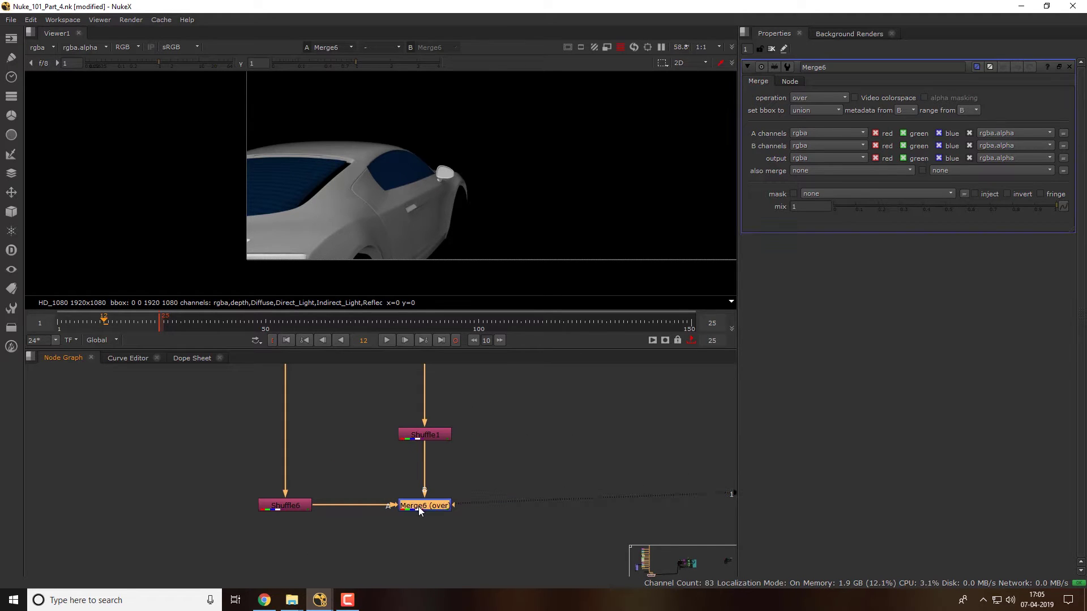
pyautogui.click(835, 96)
pyautogui.click(823, 264)
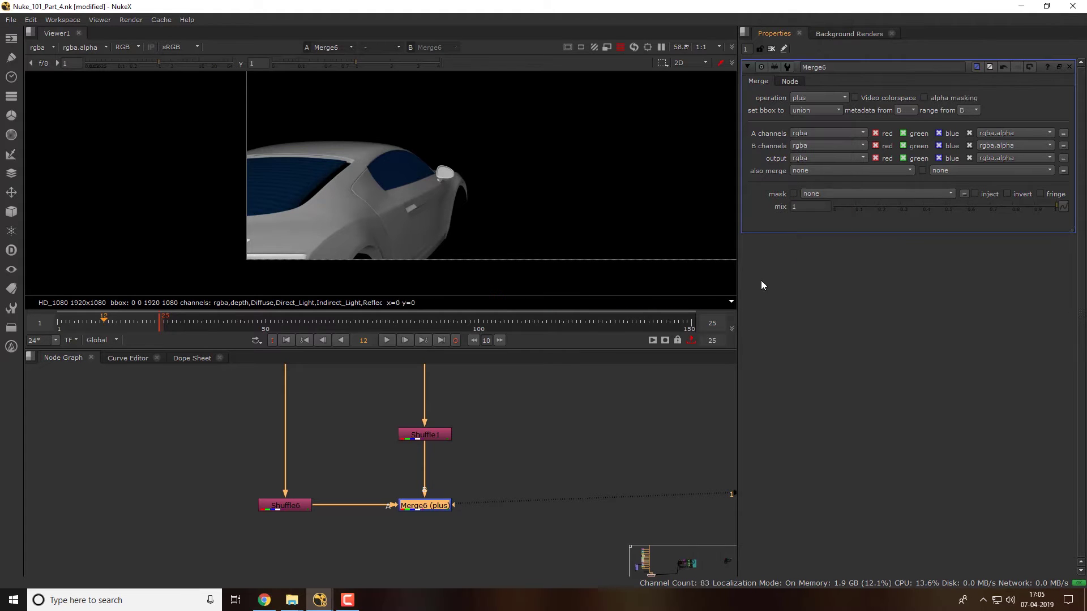
pyautogui.scroll(-2, 463, 203)
pyautogui.scroll(-1, 486, 225)
pyautogui.scroll(-1, 458, 229)
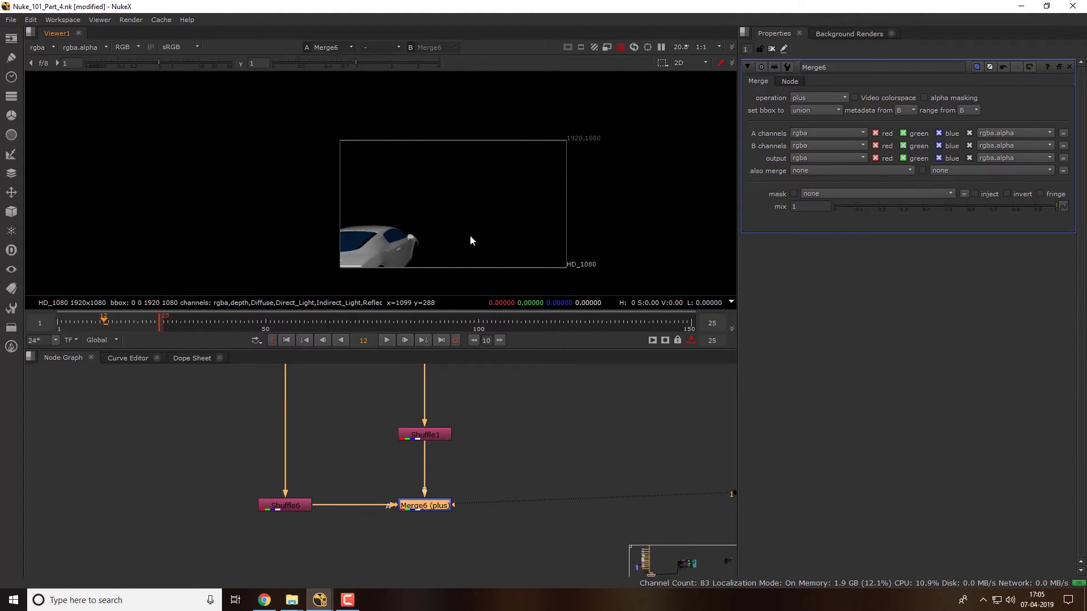
pyautogui.moveTo(470, 236); pyautogui.dragTo(467, 209)
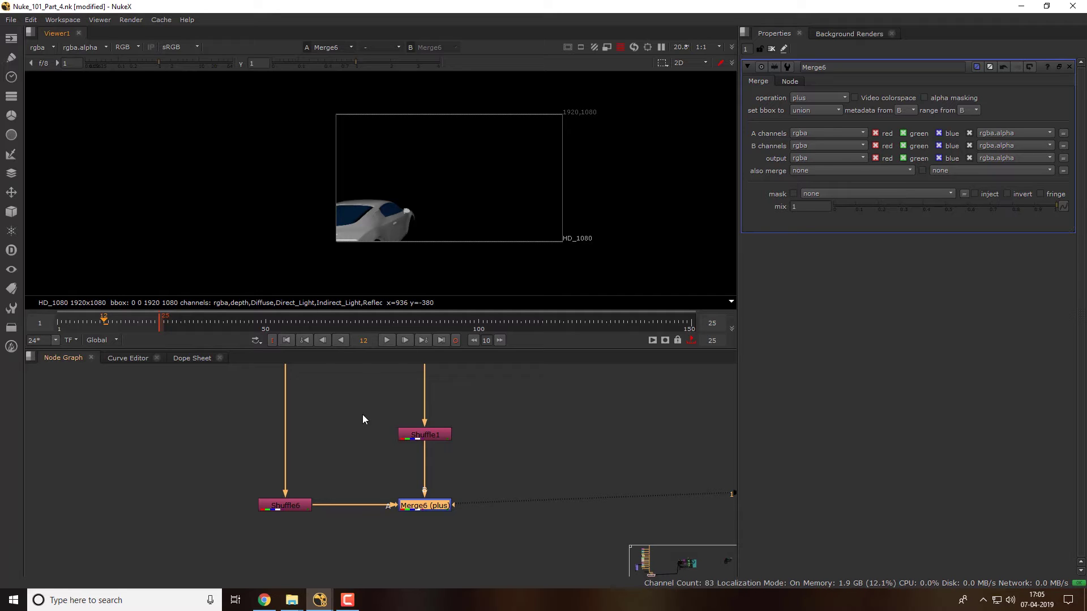
# Extend the plate chain with a new Dot and view the street plate there
pyautogui.scroll(-4, 486, 473)
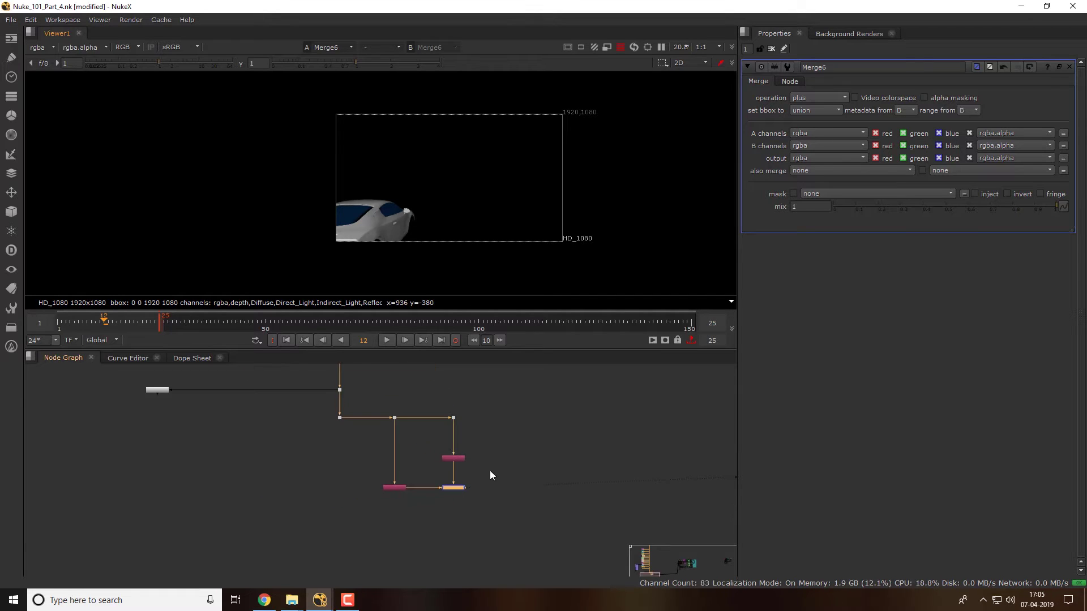
pyautogui.scroll(4, 457, 461)
pyautogui.scroll(1, 492, 424)
pyautogui.click(492, 424)
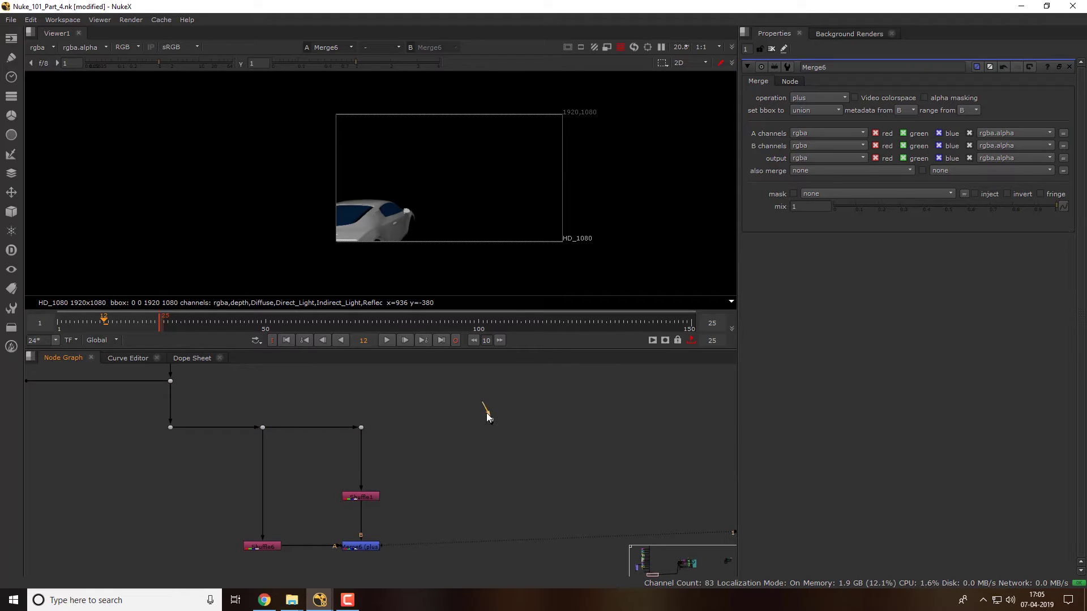
pyautogui.moveTo(444, 419); pyautogui.dragTo(361, 429)
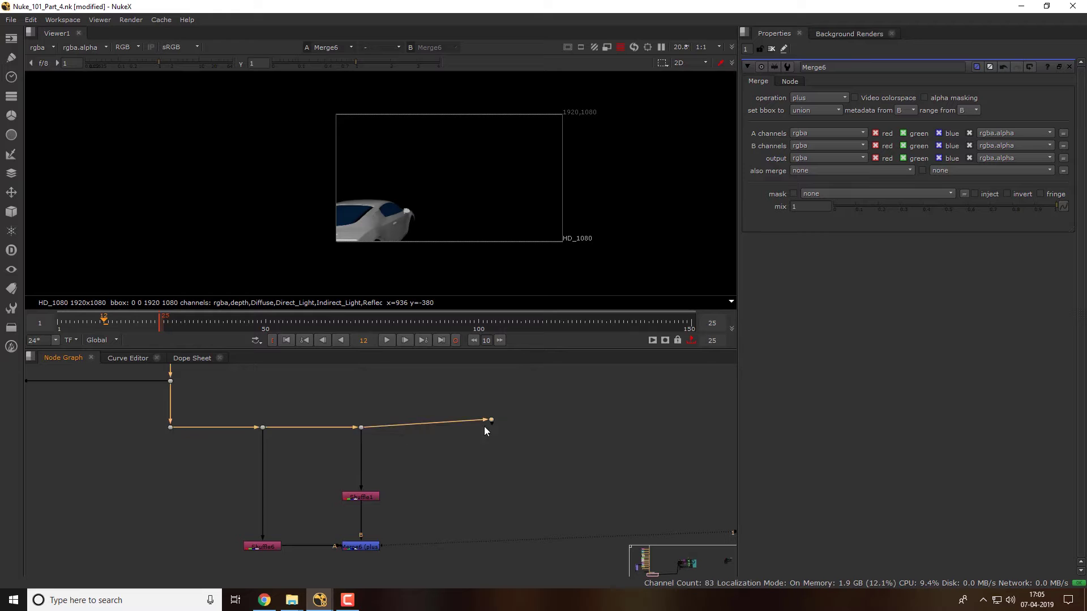
pyautogui.moveTo(494, 420); pyautogui.dragTo(510, 431)
pyautogui.press('1')
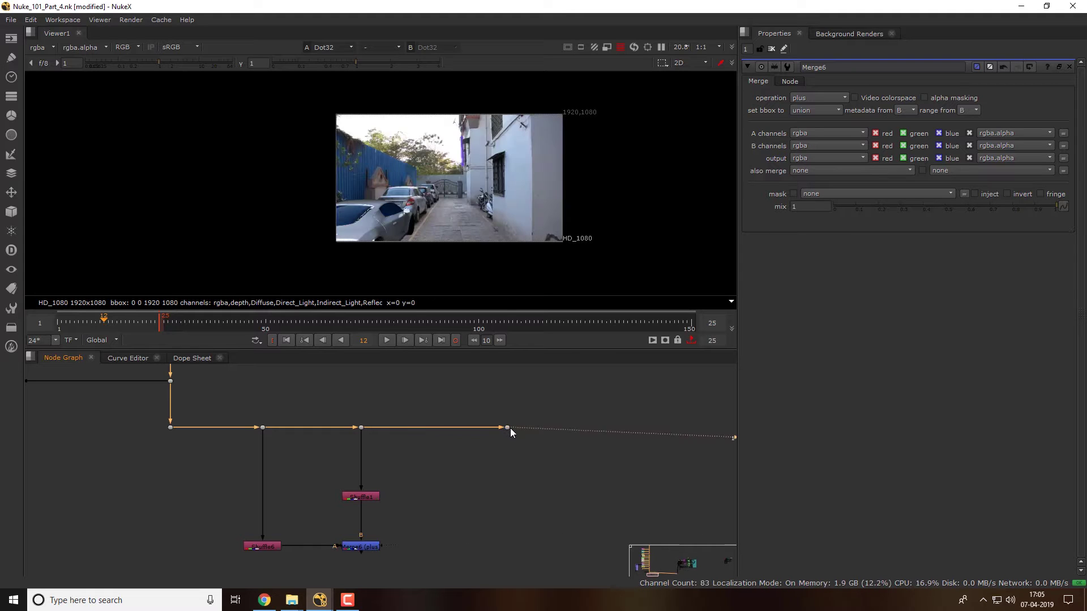
# Add Shuffle7 under the new dot with its input layer set to Indirect_Light
pyautogui.click(517, 485)
pyautogui.press('Tab')
pyautogui.write('shu')
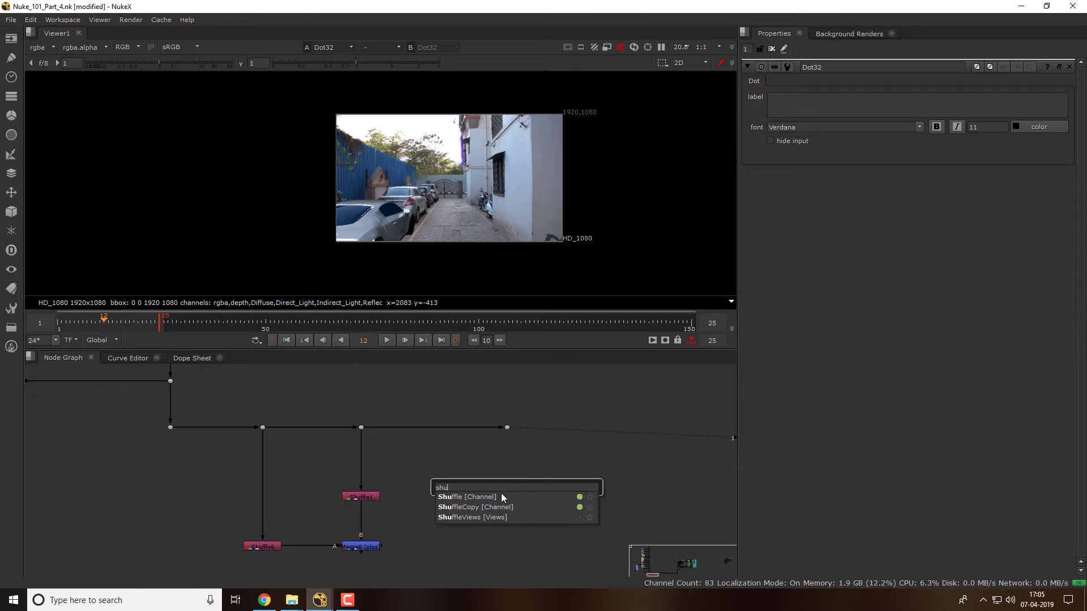
pyautogui.press('Return')
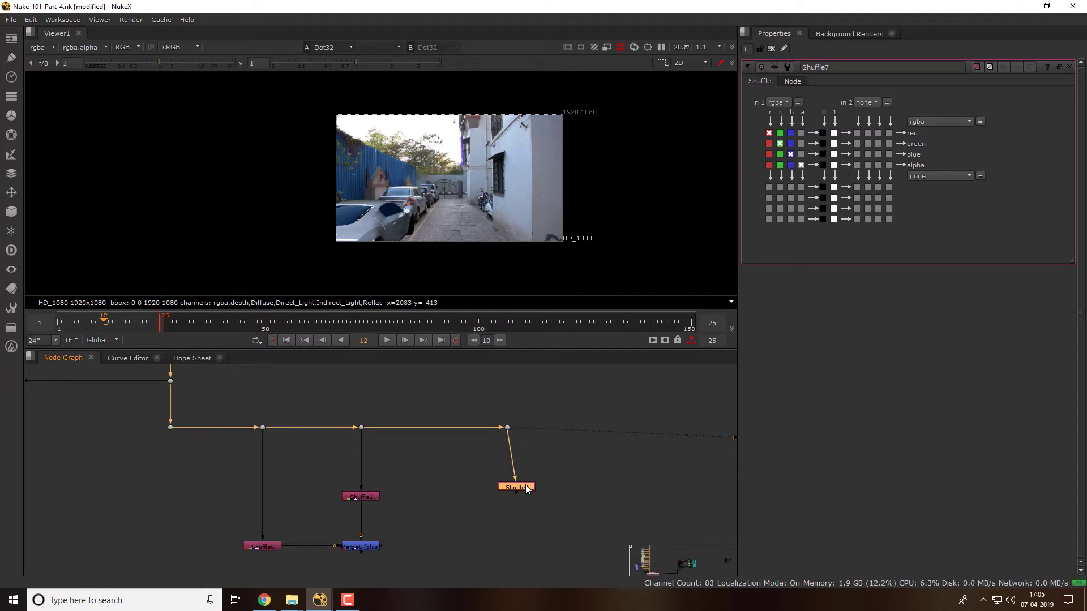
pyautogui.moveTo(525, 489); pyautogui.dragTo(516, 495)
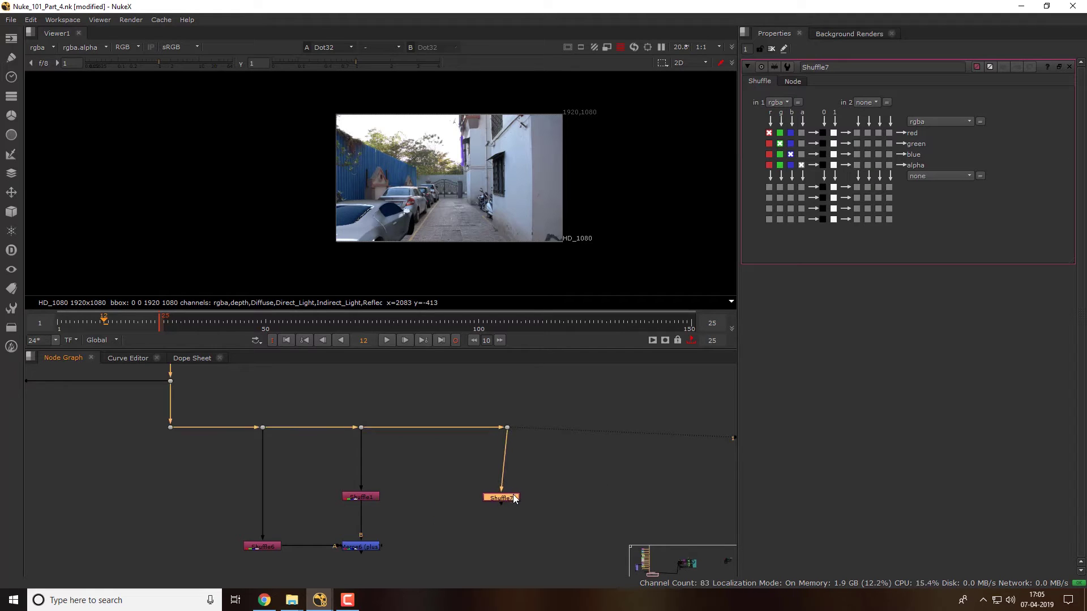
pyautogui.click(783, 103)
pyautogui.click(801, 195)
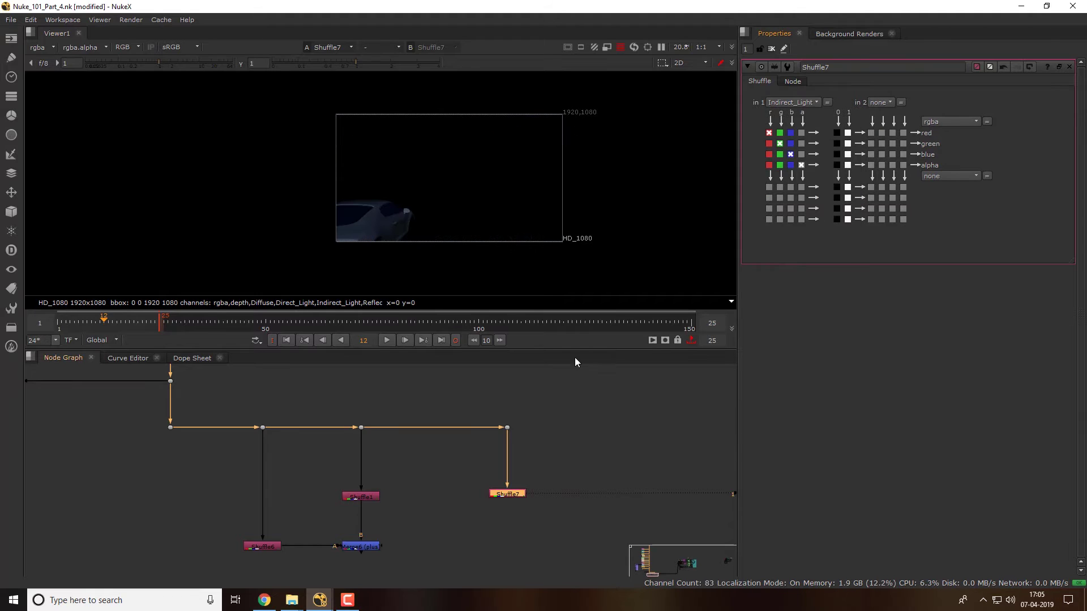
pyautogui.click(598, 496)
pyautogui.moveTo(442, 502); pyautogui.dragTo(406, 463)
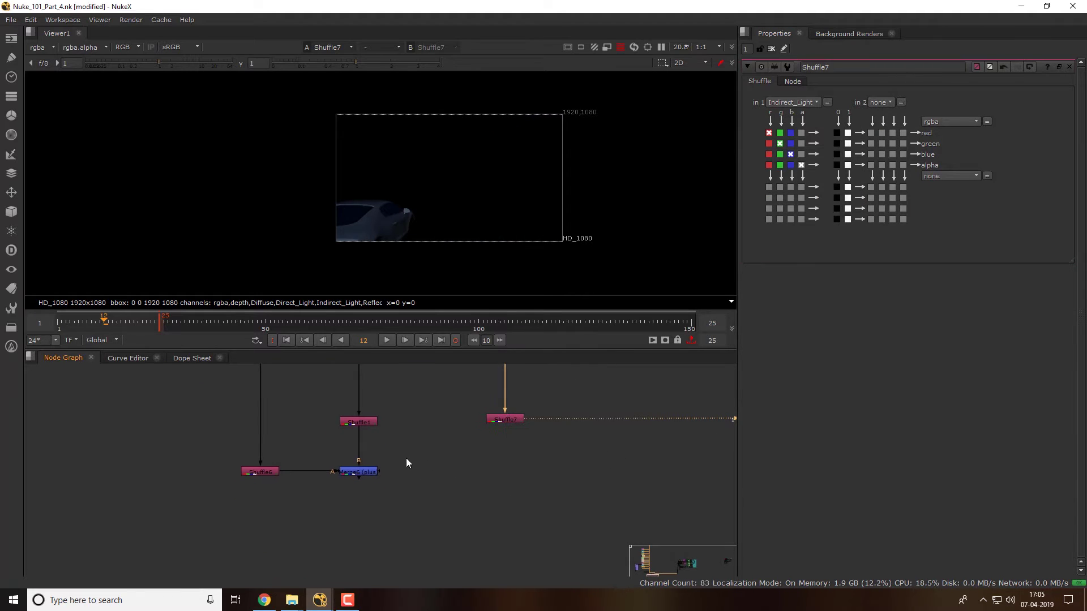
pyautogui.moveTo(467, 403); pyautogui.dragTo(426, 429)
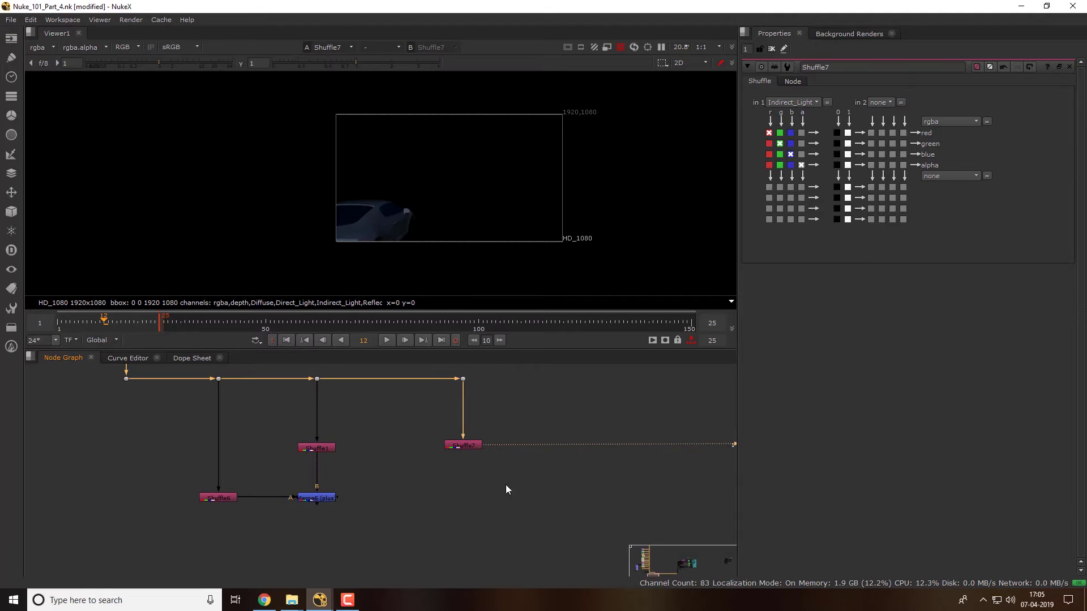
pyautogui.scroll(3, 460, 485)
# Add Merge7 with B from Merge6 and A from Shuffle7, set to plus, and view it
pyautogui.press('m')
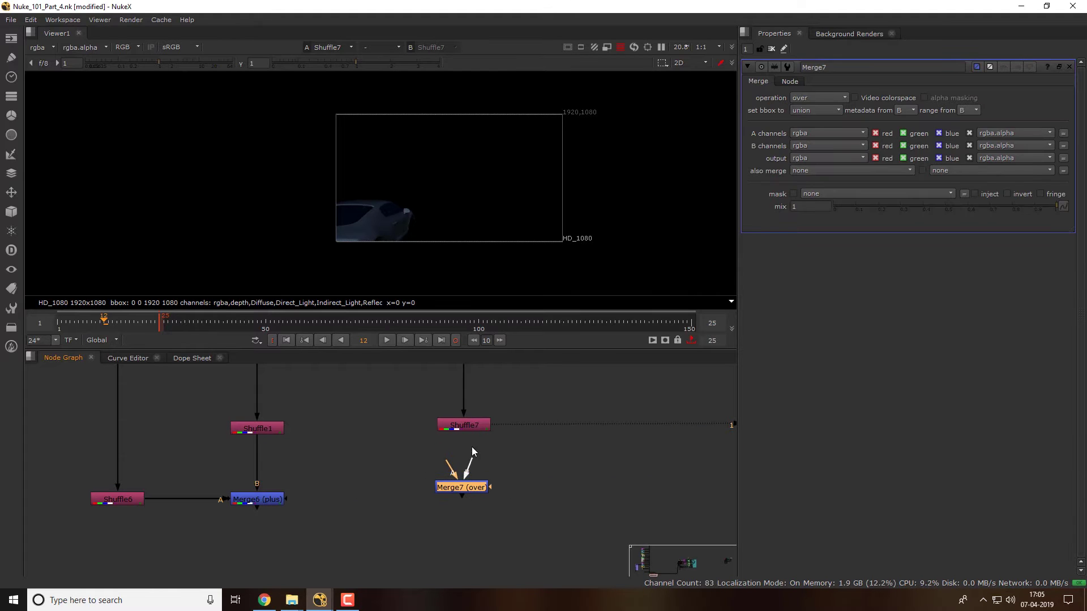
pyautogui.moveTo(470, 459); pyautogui.dragTo(304, 501)
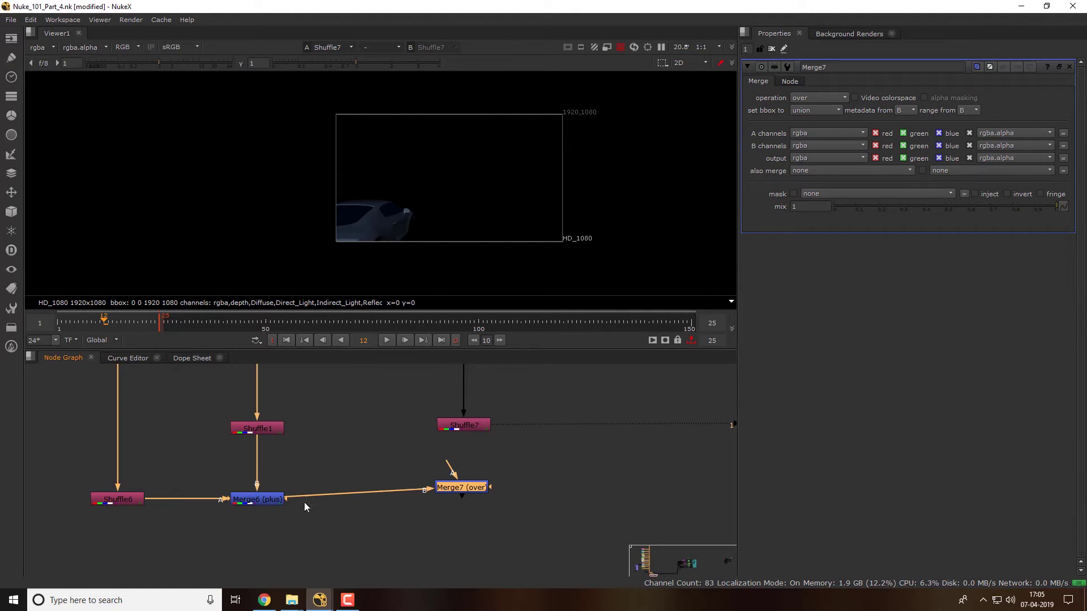
pyautogui.moveTo(453, 469); pyautogui.dragTo(463, 426)
pyautogui.moveTo(475, 493); pyautogui.dragTo(477, 505)
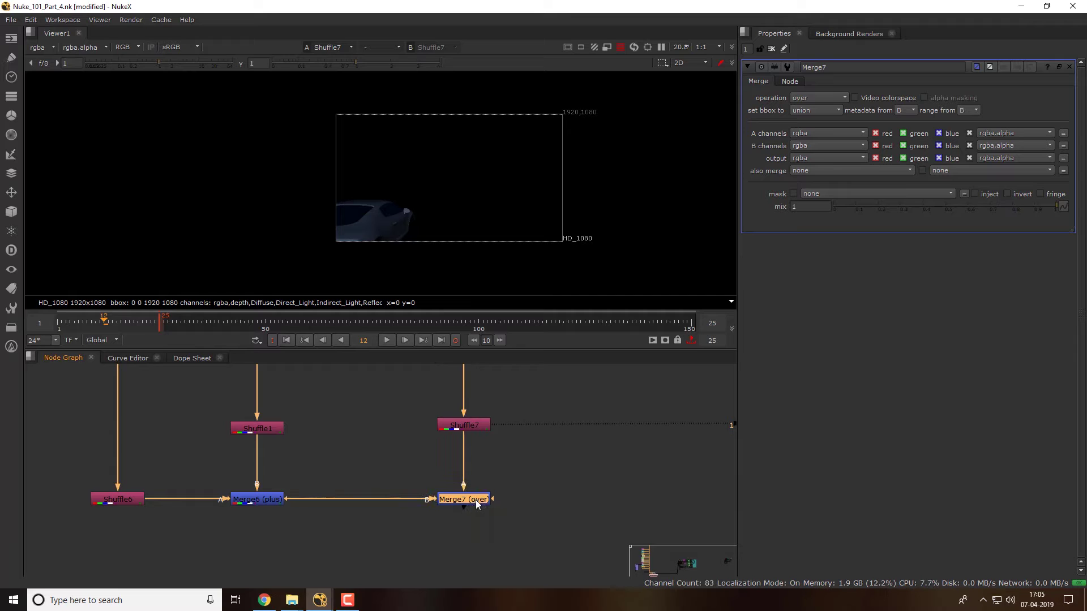
pyautogui.press('1')
pyautogui.click(816, 99)
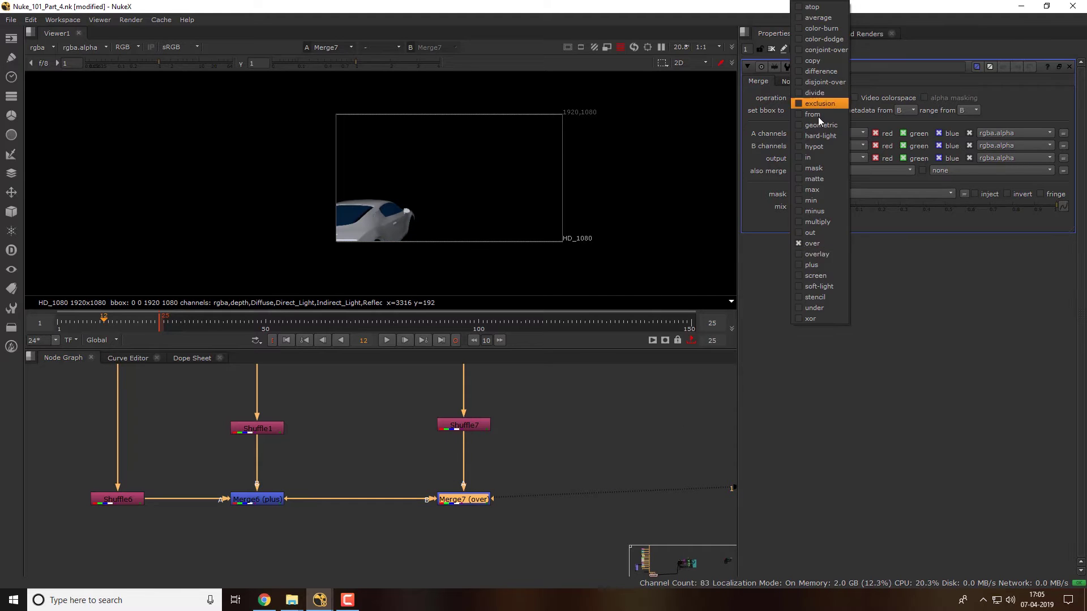
pyautogui.click(820, 266)
pyautogui.scroll(-3, 495, 436)
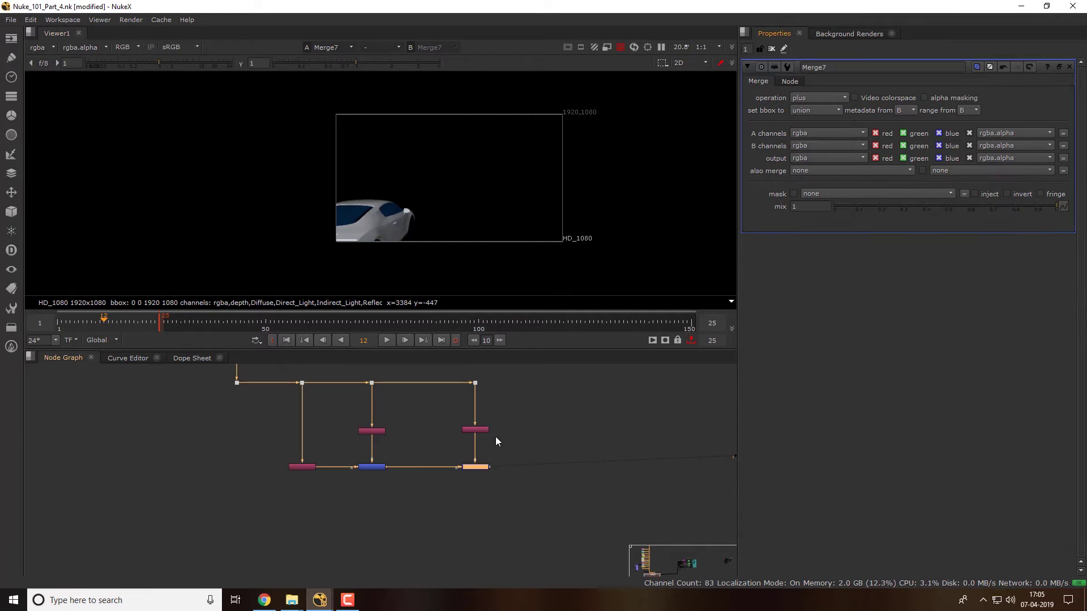
pyautogui.moveTo(496, 441); pyautogui.dragTo(458, 482)
pyautogui.click(481, 480)
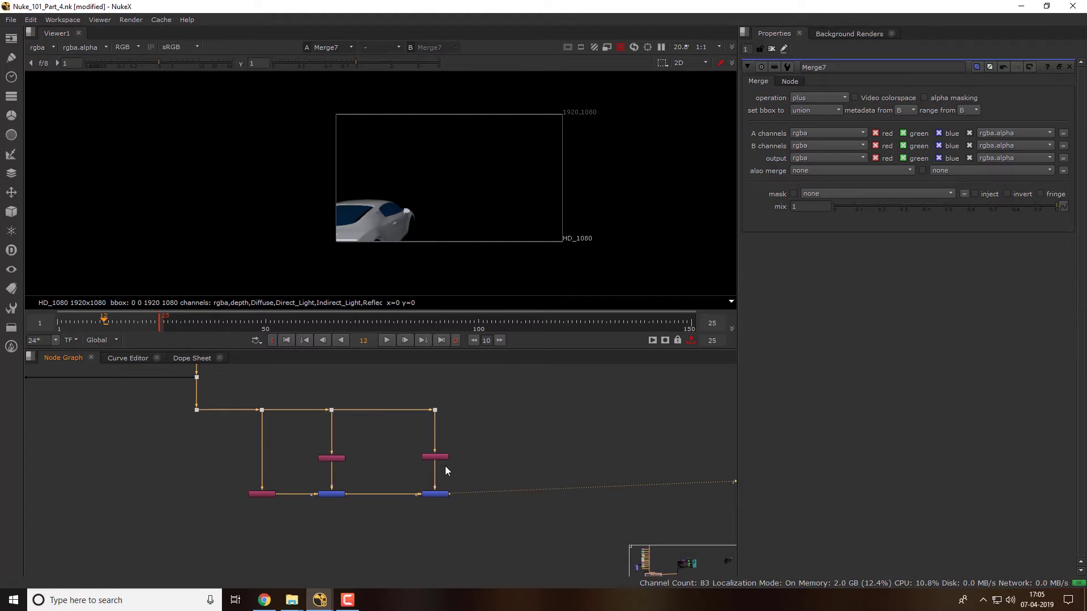
# Add a new dot at the end of the plate chain, aligned with the chain
pyautogui.click(490, 415)
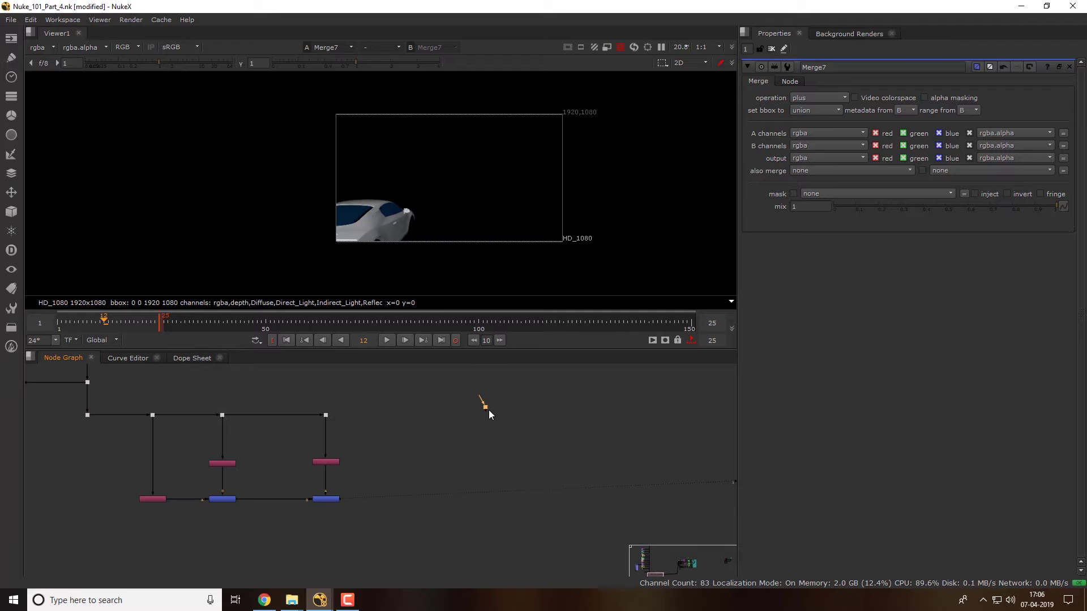
pyautogui.moveTo(478, 395); pyautogui.dragTo(326, 418)
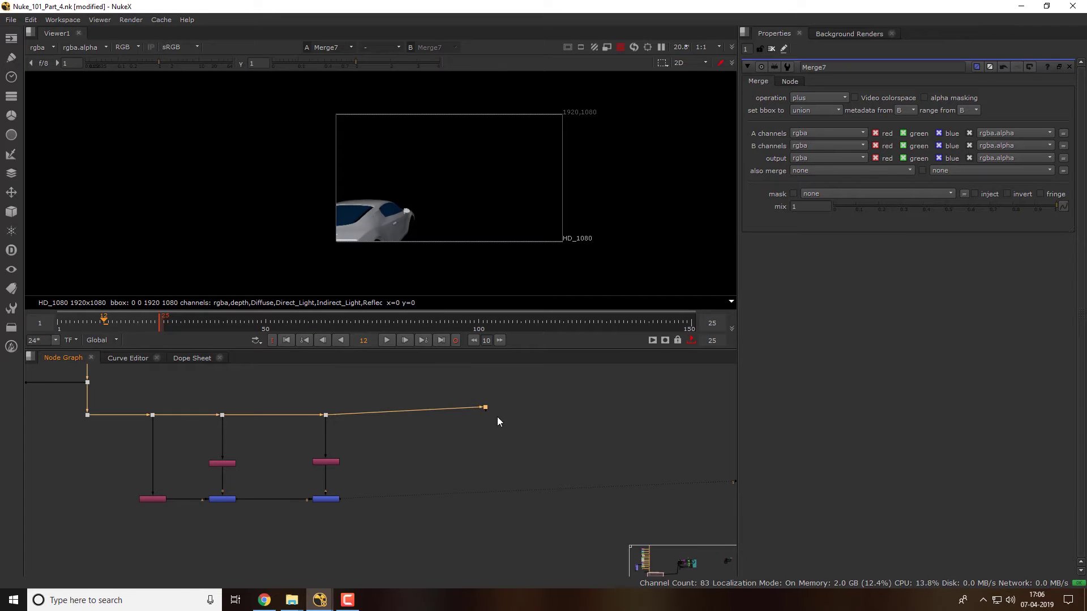
pyautogui.moveTo(486, 408); pyautogui.dragTo(427, 416)
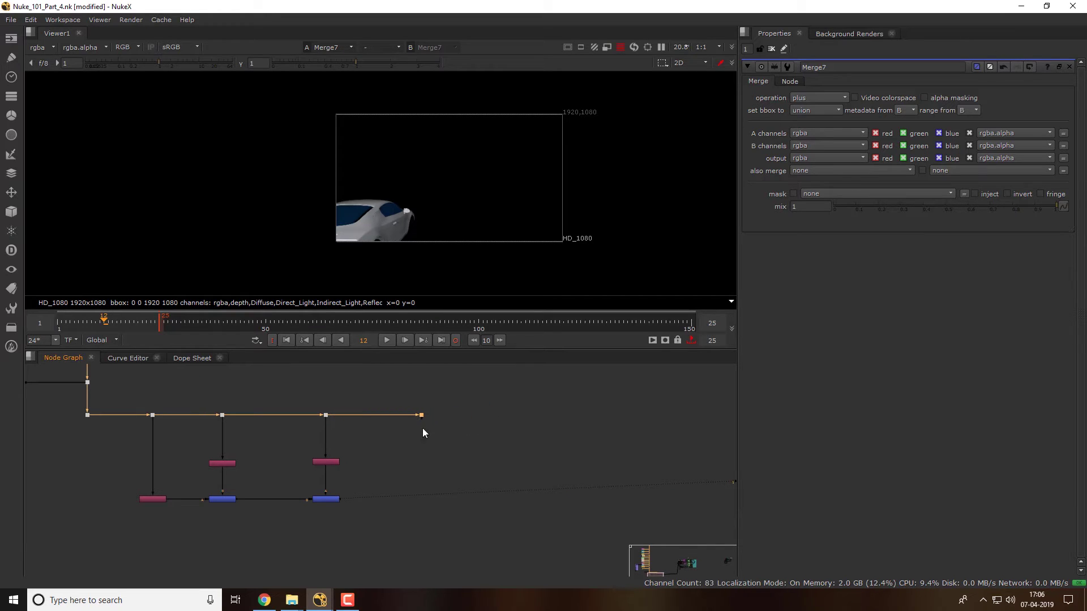
pyautogui.click(430, 444)
# Add Shuffle8 fed from the new dot and set it to extract the Indirect_Reflection pass
pyautogui.press('Tab')
pyautogui.write('shuffle')
pyautogui.press('Return')
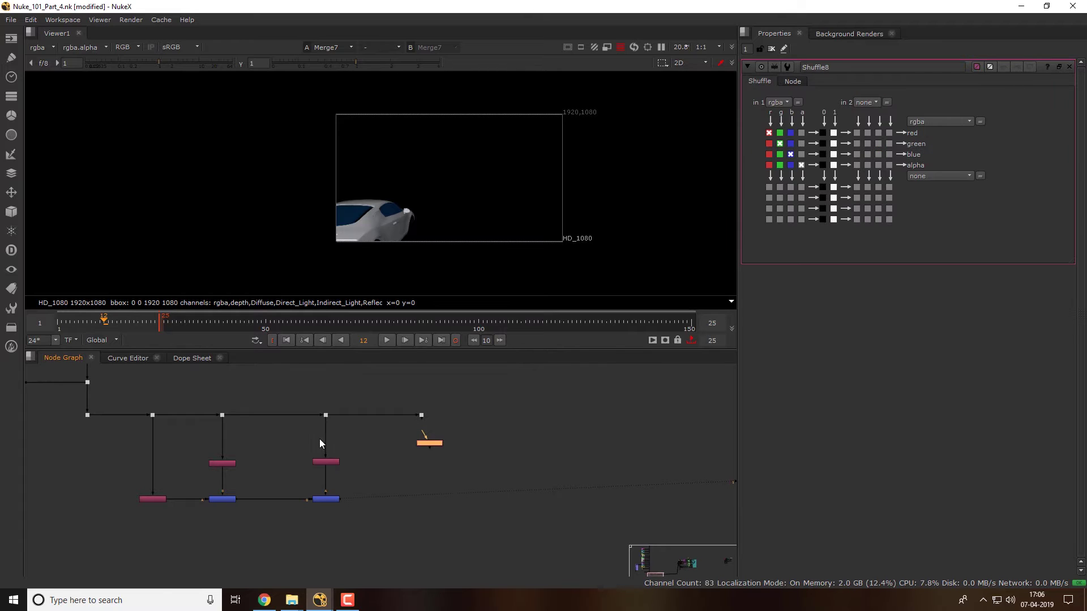
pyautogui.click(426, 441)
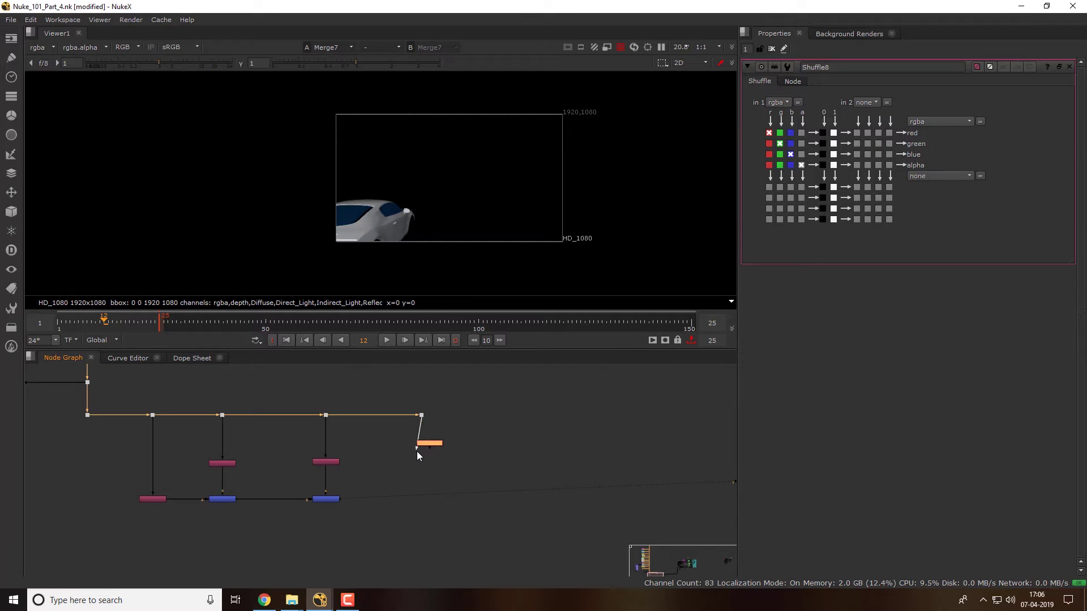
pyautogui.moveTo(417, 451)
pyautogui.mouseDown()
pyautogui.moveTo(426, 445)
pyautogui.moveTo(421, 458)
pyautogui.mouseUp()
pyautogui.press('1')
pyautogui.click(779, 103)
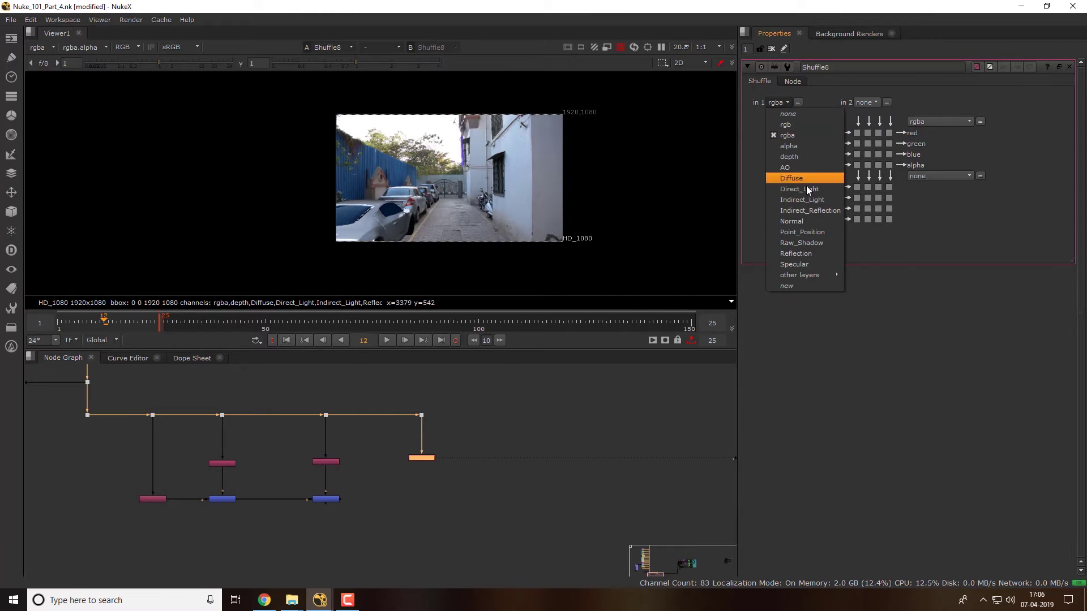
pyautogui.click(822, 213)
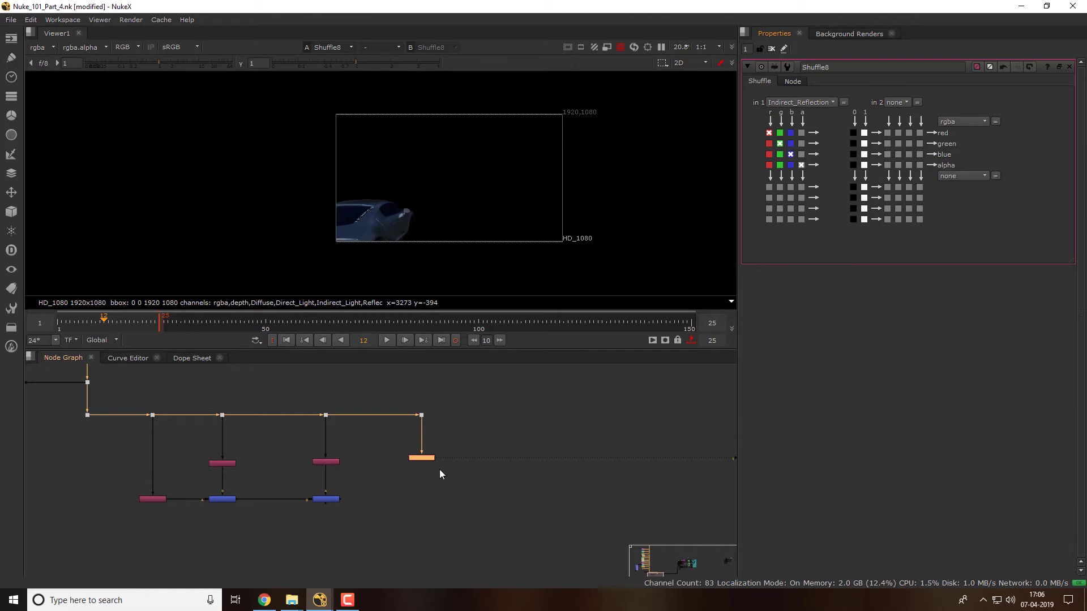
pyautogui.scroll(2, 429, 458)
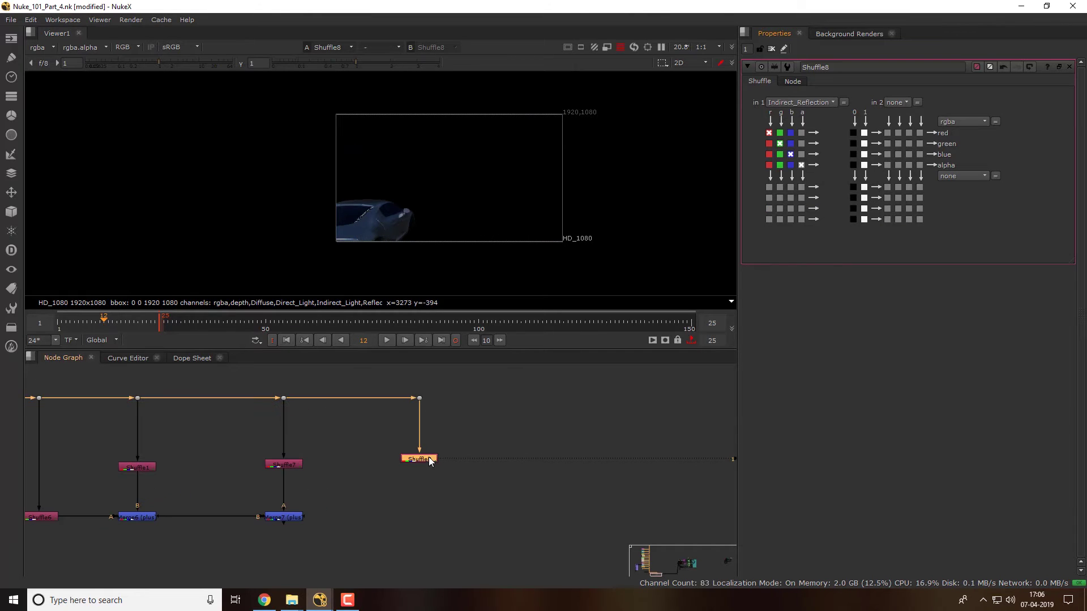
pyautogui.click(382, 487)
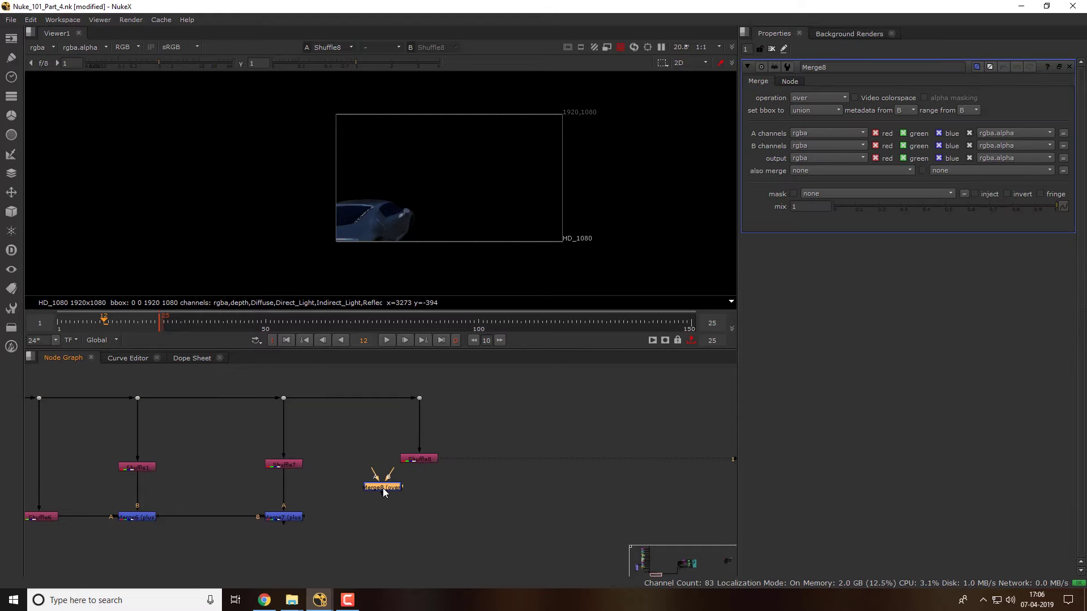
# Add Merge8 with Merge7 in B and Shuffle8 in A, using the plus operation
pyautogui.press('m')
pyautogui.moveTo(383, 502)
pyautogui.mouseDown()
pyautogui.moveTo(303, 517)
pyautogui.moveTo(414, 518)
pyautogui.moveTo(419, 460)
pyautogui.mouseUp()
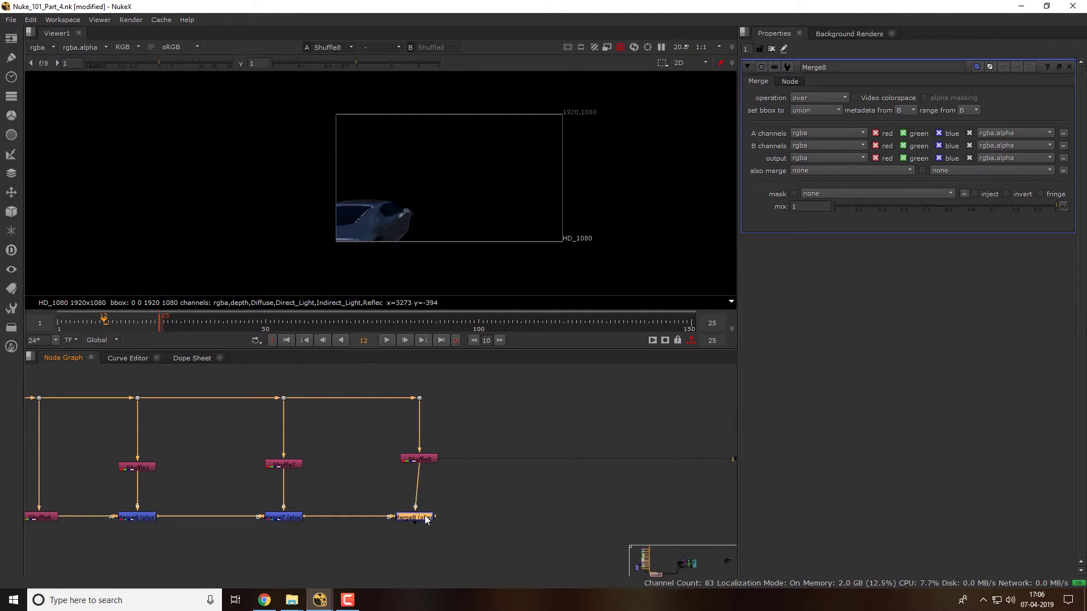
pyautogui.moveTo(416, 517); pyautogui.dragTo(428, 520)
pyautogui.press('1')
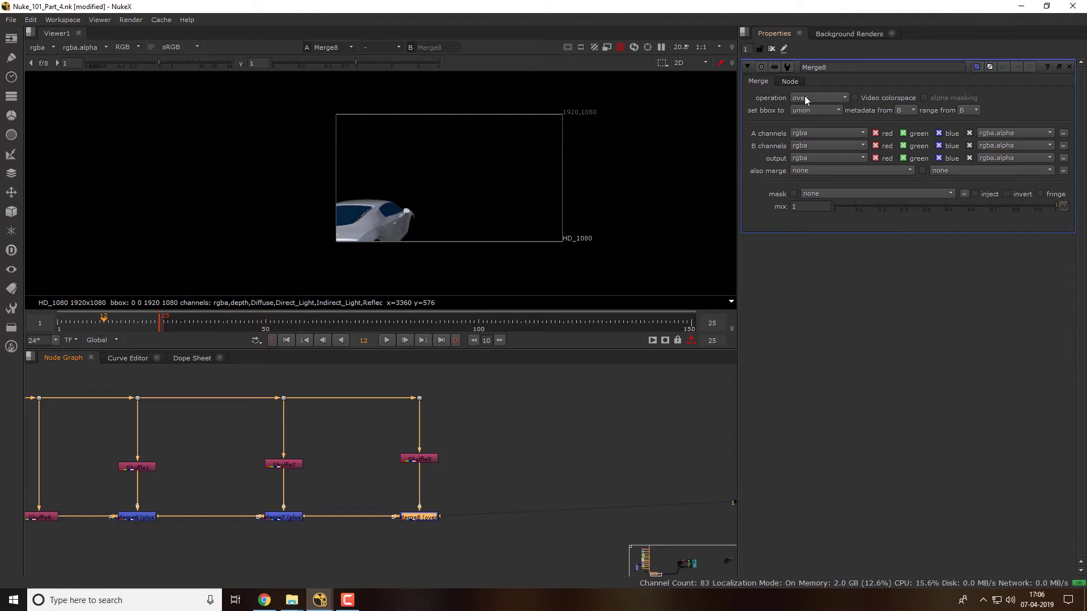
pyautogui.click(815, 97)
pyautogui.click(818, 264)
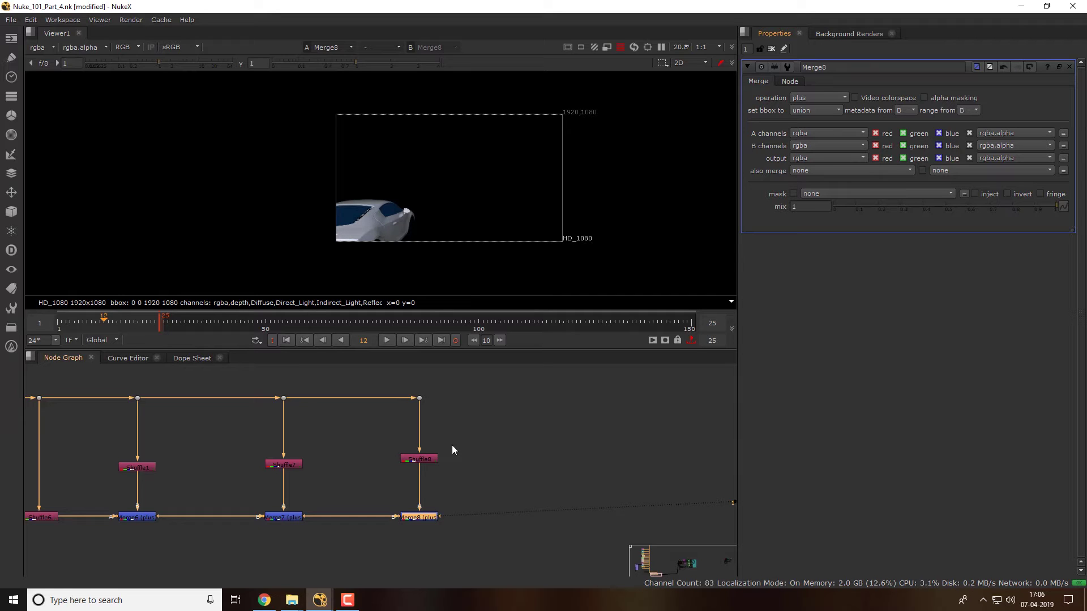
pyautogui.press('Tab')
# Create Shuffle9 fed through a dot off the main pipe, aligned with the others, extracting Reflection
pyautogui.write('shuffle')
pyautogui.press('Return')
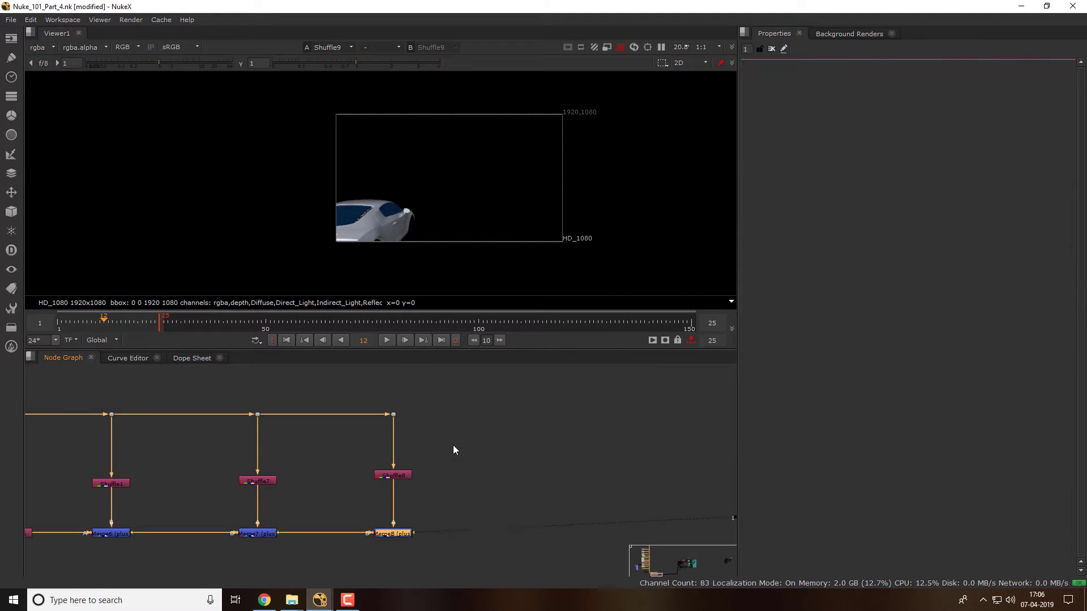
pyautogui.moveTo(406, 546)
pyautogui.mouseDown()
pyautogui.moveTo(442, 451)
pyautogui.moveTo(466, 428)
pyautogui.mouseUp()
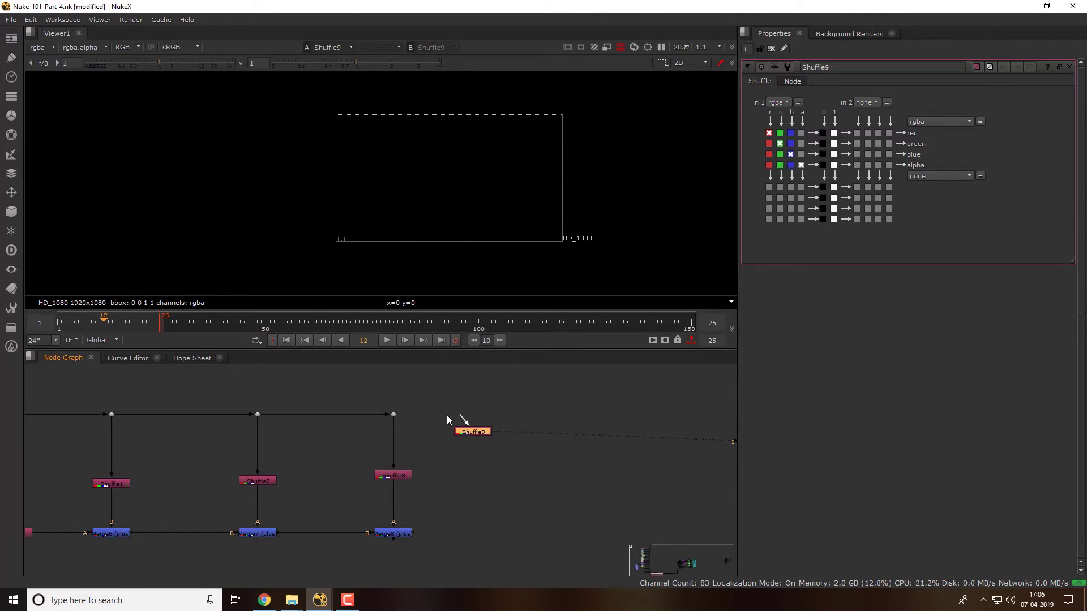
pyautogui.moveTo(394, 417); pyautogui.dragTo(395, 418)
pyautogui.moveTo(473, 432); pyautogui.dragTo(490, 500)
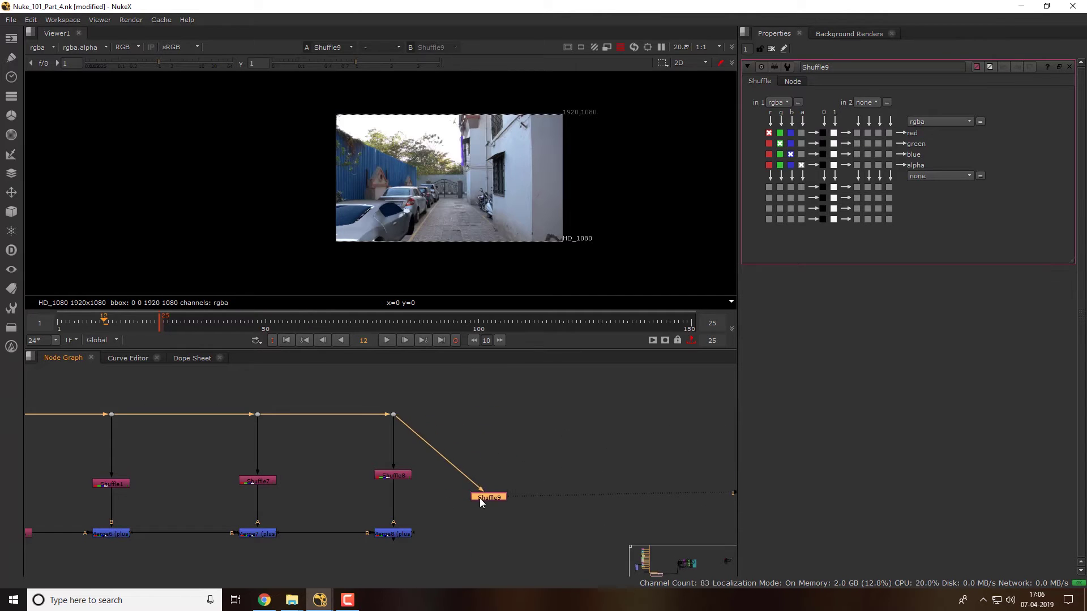
pyautogui.keyDown('ctrl'); pyautogui.moveTo(443, 457); pyautogui.dragTo(491, 414); pyautogui.keyUp('ctrl')
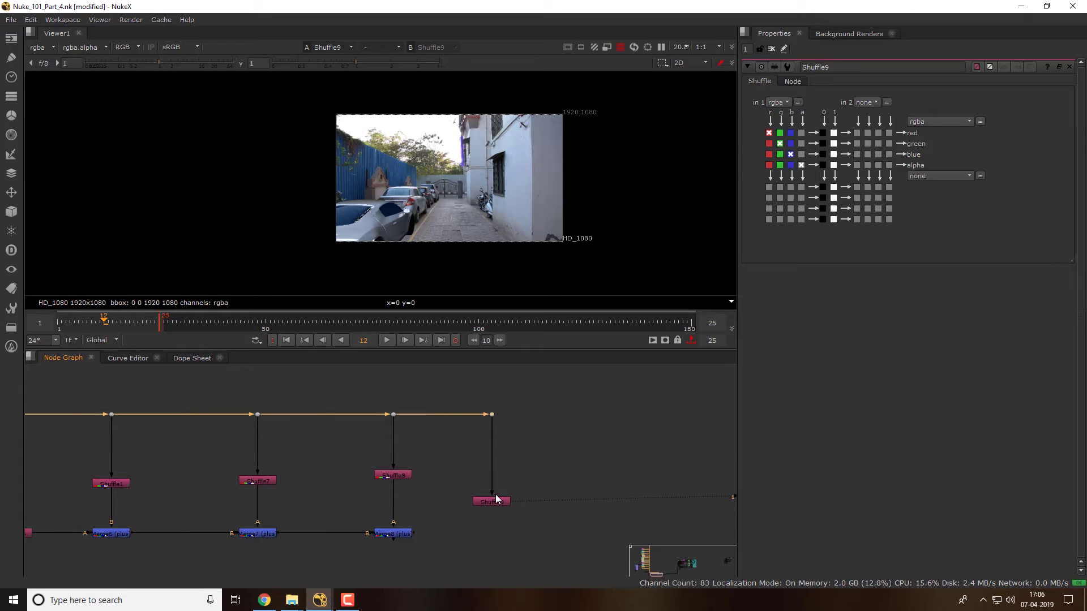
pyautogui.moveTo(496, 499); pyautogui.dragTo(498, 484)
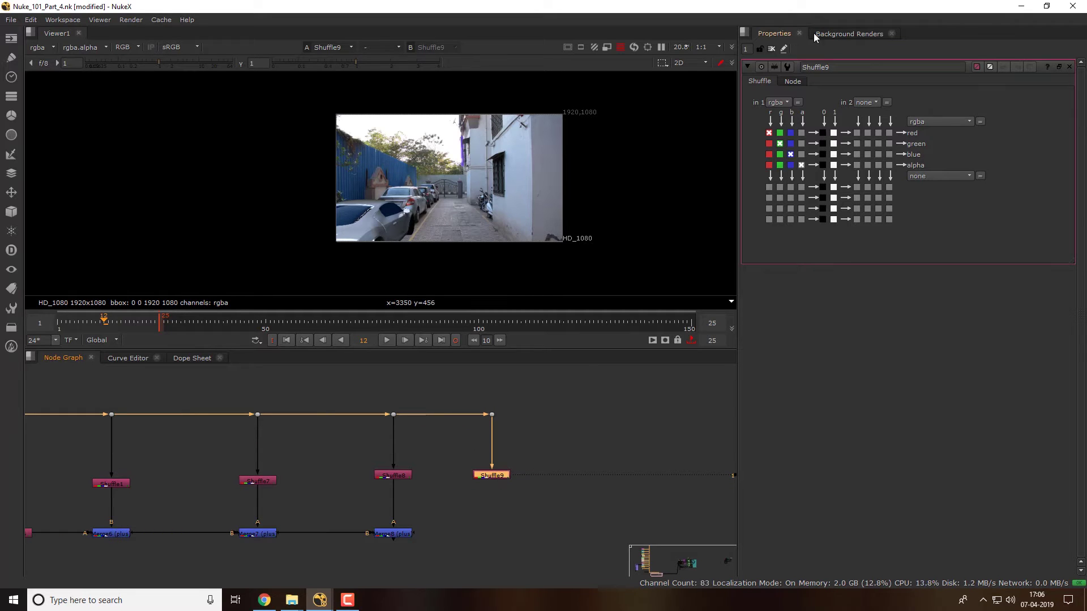
pyautogui.click(778, 102)
pyautogui.click(795, 253)
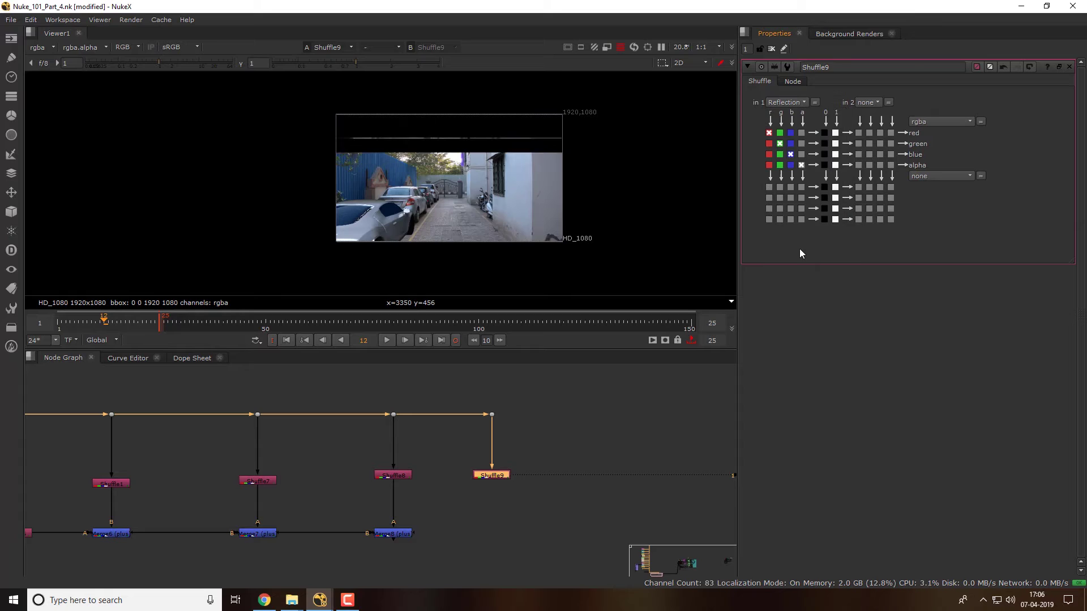
pyautogui.scroll(-2, 493, 450)
# Add Merge9 with Merge8 in B and Shuffle9 in A, aligned in the row and set to plus
pyautogui.press('m')
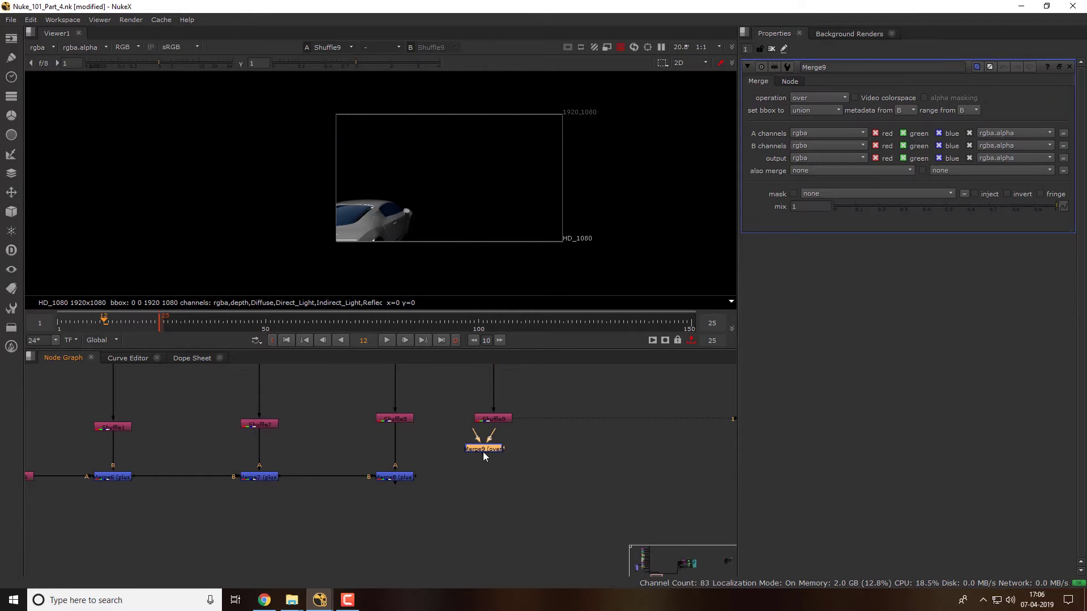
pyautogui.moveTo(473, 466); pyautogui.dragTo(410, 477)
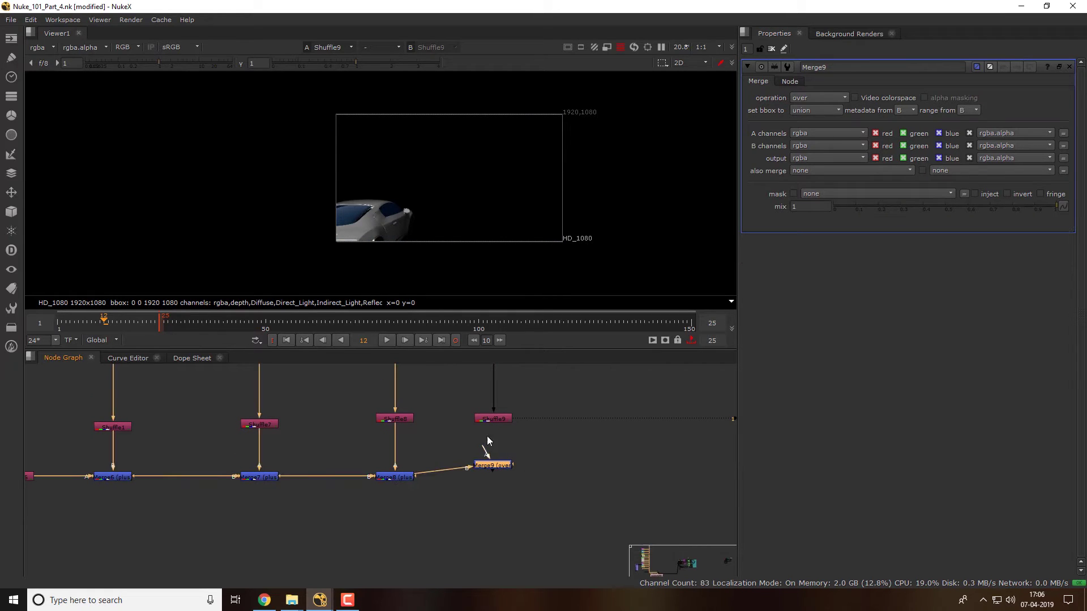
pyautogui.moveTo(485, 452); pyautogui.dragTo(493, 423)
pyautogui.moveTo(501, 469); pyautogui.dragTo(500, 480)
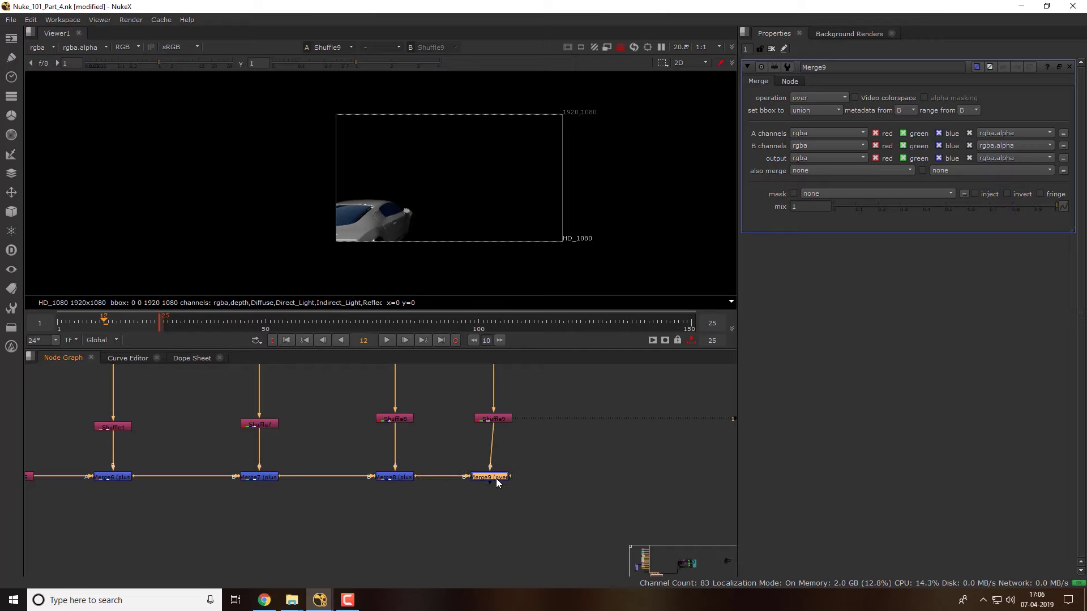
pyautogui.press('1')
pyautogui.click(501, 479)
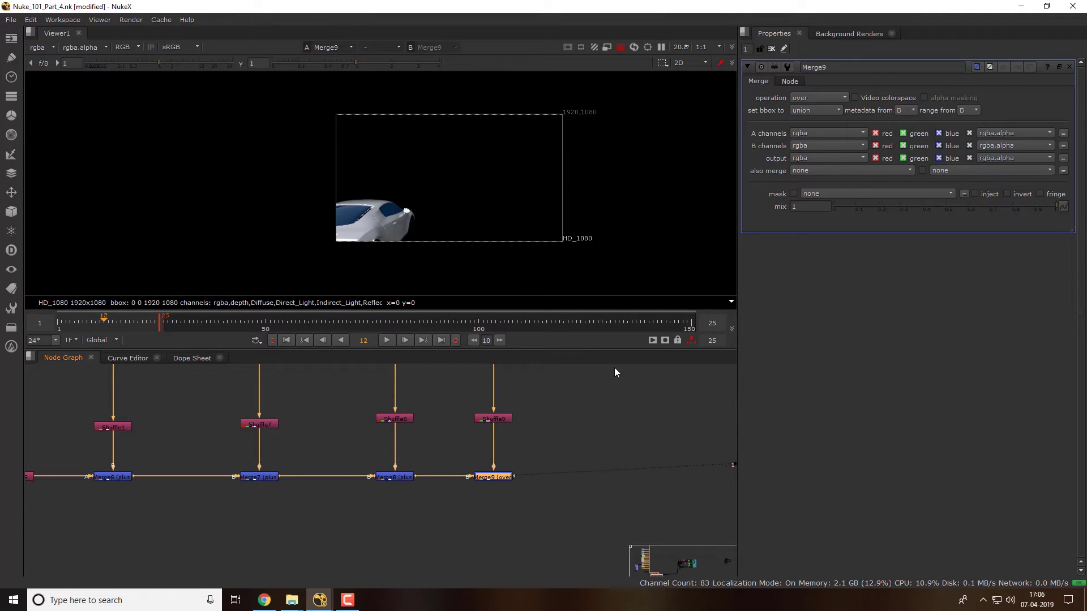
pyautogui.click(825, 97)
pyautogui.click(820, 266)
pyautogui.moveTo(545, 476); pyautogui.dragTo(460, 514)
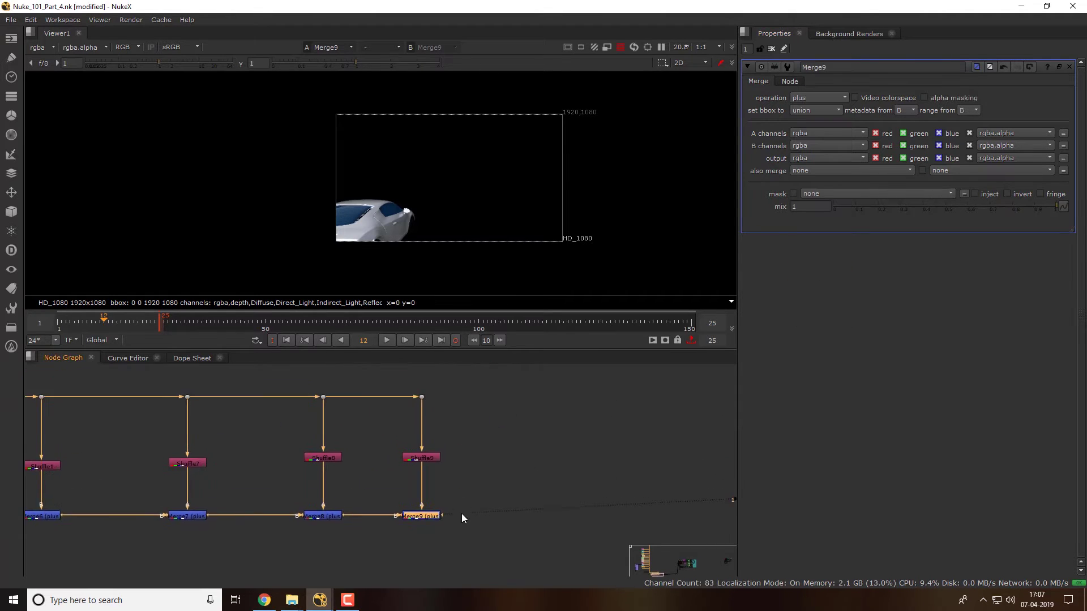
pyautogui.scroll(-3, 458, 501)
# View Shuffle1, then Merge9's combined five-pass result in the viewer
pyautogui.moveTo(195, 429); pyautogui.dragTo(238, 453)
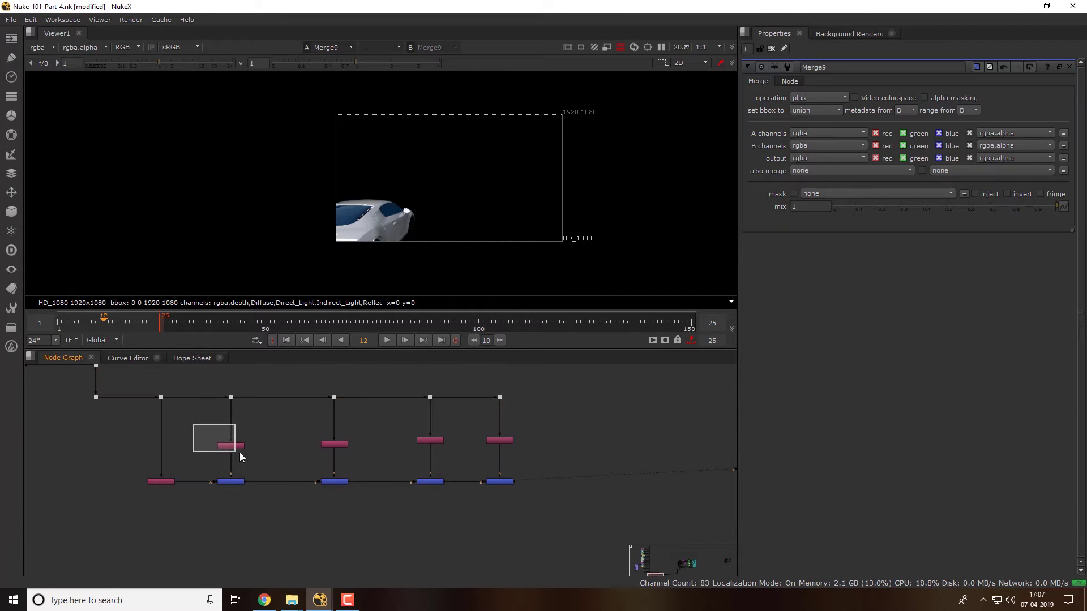
pyautogui.press('1')
pyautogui.moveTo(524, 460); pyautogui.dragTo(481, 512)
pyautogui.press('1')
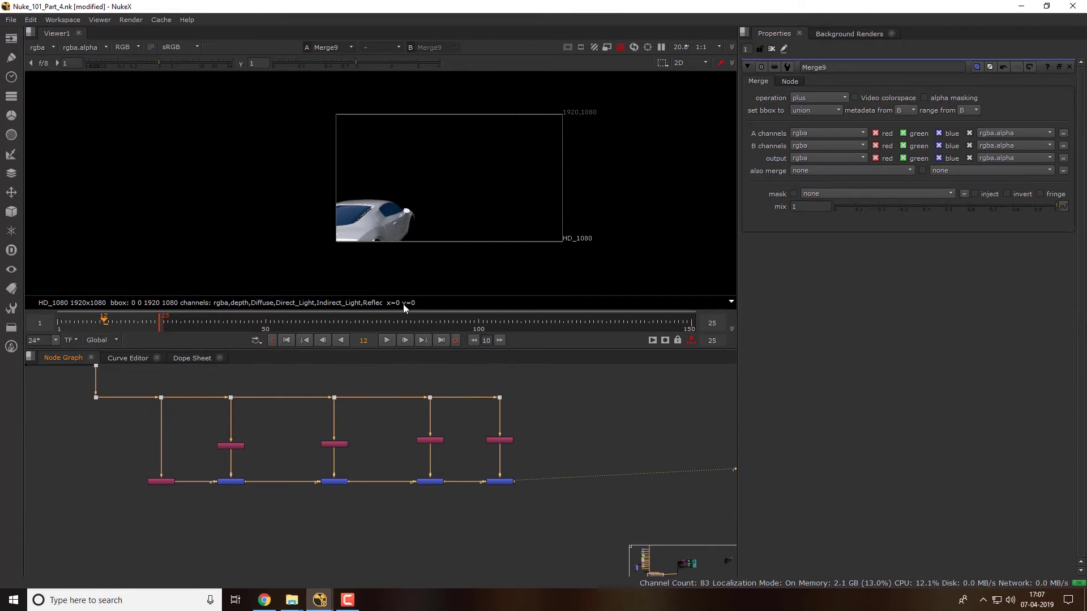
pyautogui.scroll(2, 408, 219)
pyautogui.scroll(2, 402, 222)
pyautogui.scroll(-1, 334, 212)
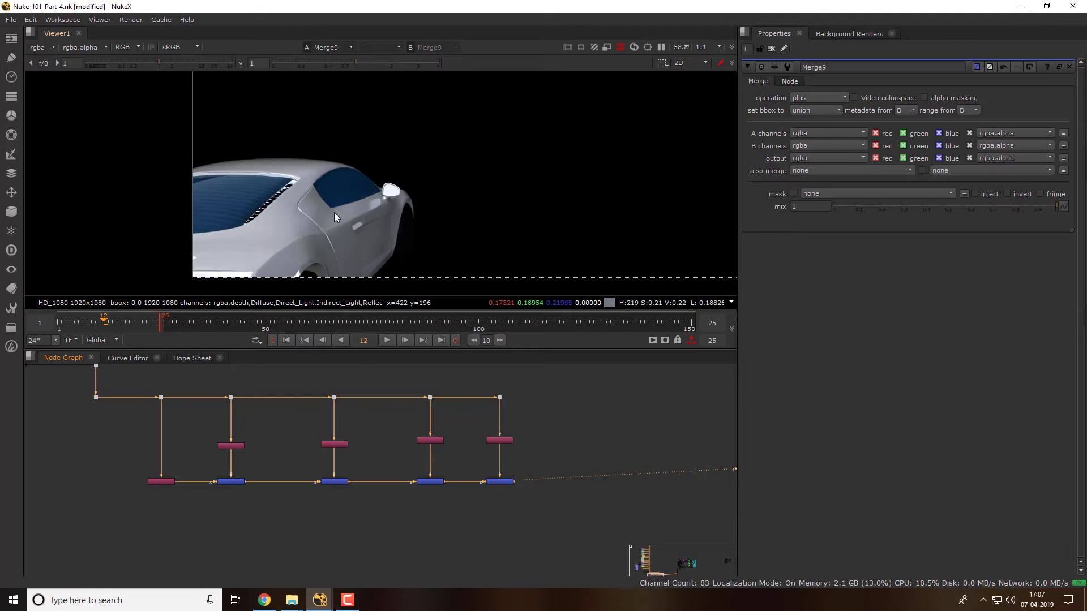
pyautogui.scroll(-2, 344, 236)
pyautogui.scroll(-1, 388, 226)
pyautogui.scroll(-2, 396, 238)
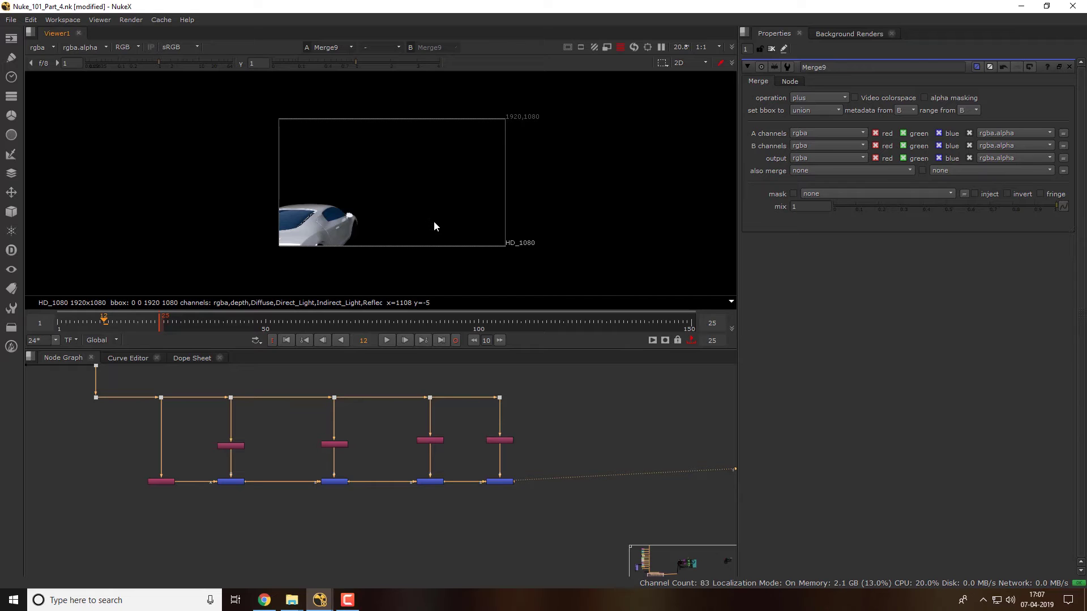
pyautogui.moveTo(434, 226); pyautogui.dragTo(396, 260)
pyautogui.scroll(-3, 517, 461)
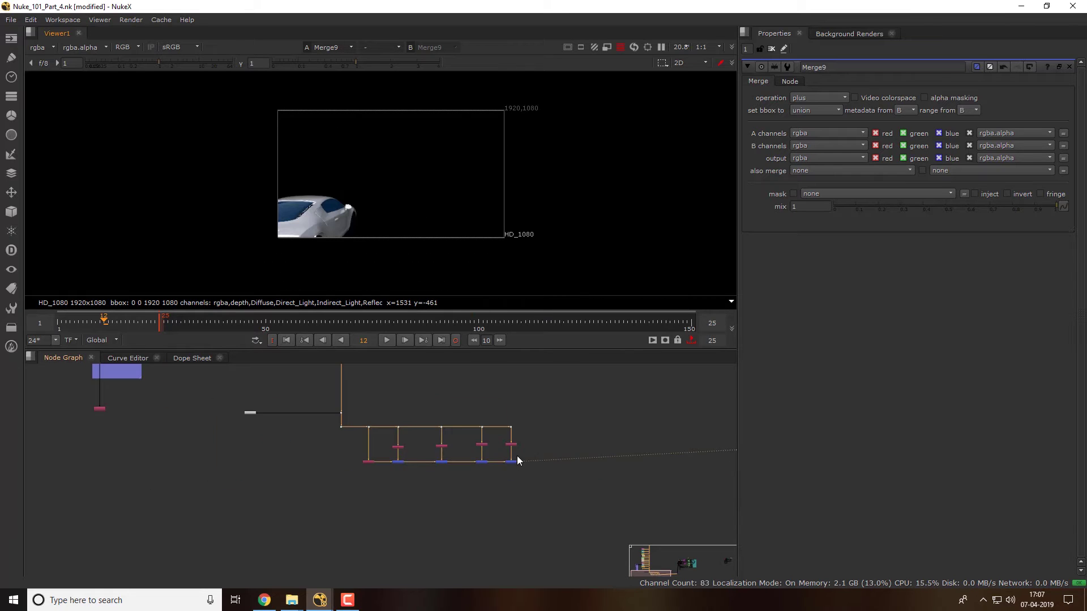
# Pipe Merge9's output into Merge1 further down the graph and settle Merge1 below it
pyautogui.moveTo(518, 456)
pyautogui.mouseDown()
pyautogui.moveTo(545, 430)
pyautogui.moveTo(547, 474)
pyautogui.mouseUp()
pyautogui.scroll(3, 547, 498)
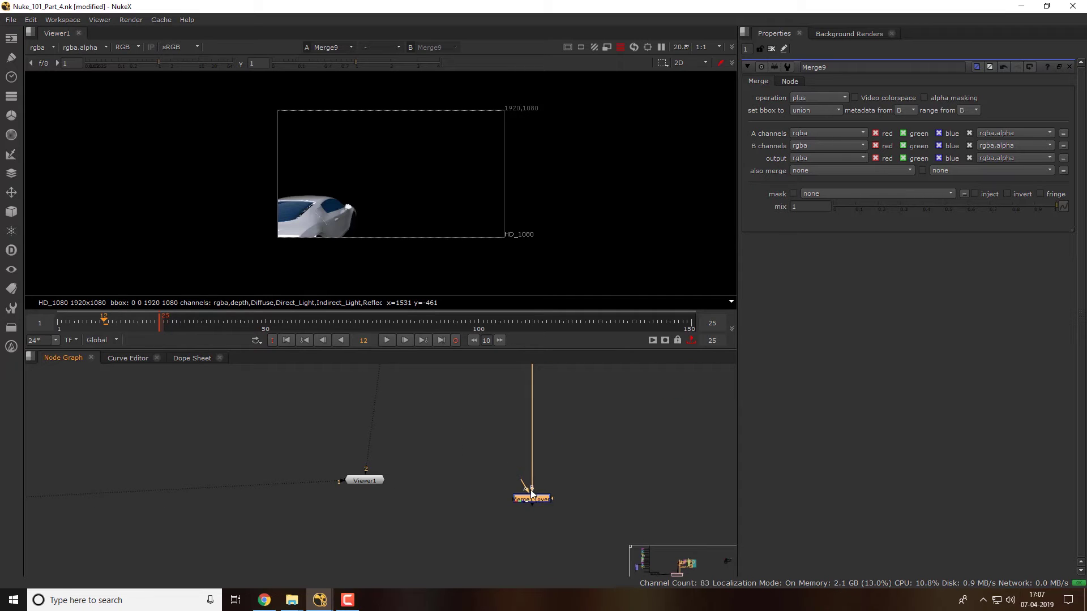
pyautogui.scroll(-3, 575, 494)
pyautogui.scroll(-3, 442, 497)
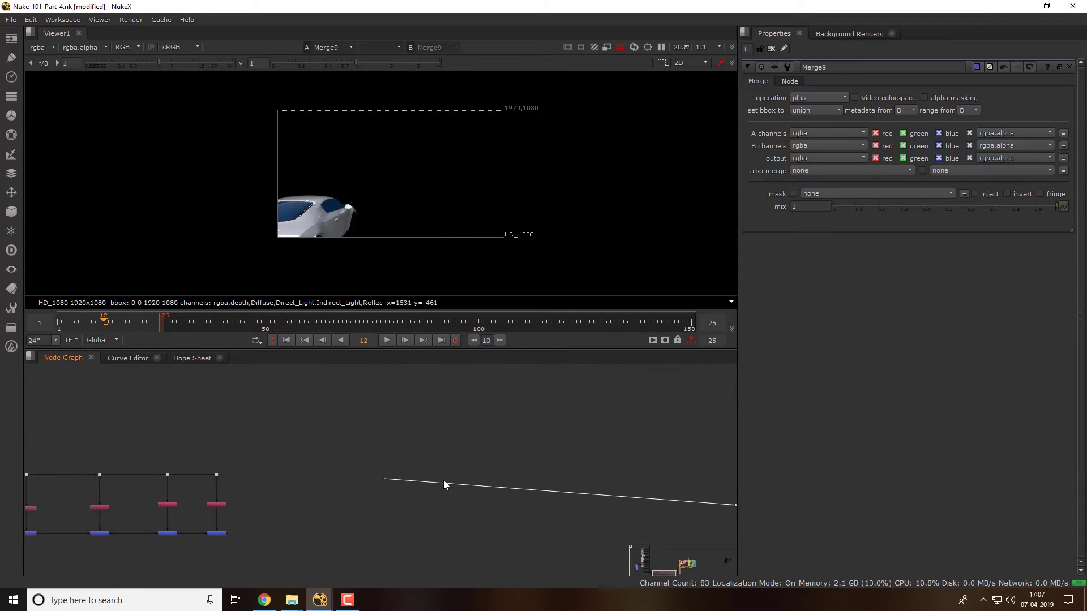
pyautogui.scroll(3, 399, 539)
pyautogui.moveTo(356, 535); pyautogui.dragTo(706, 532)
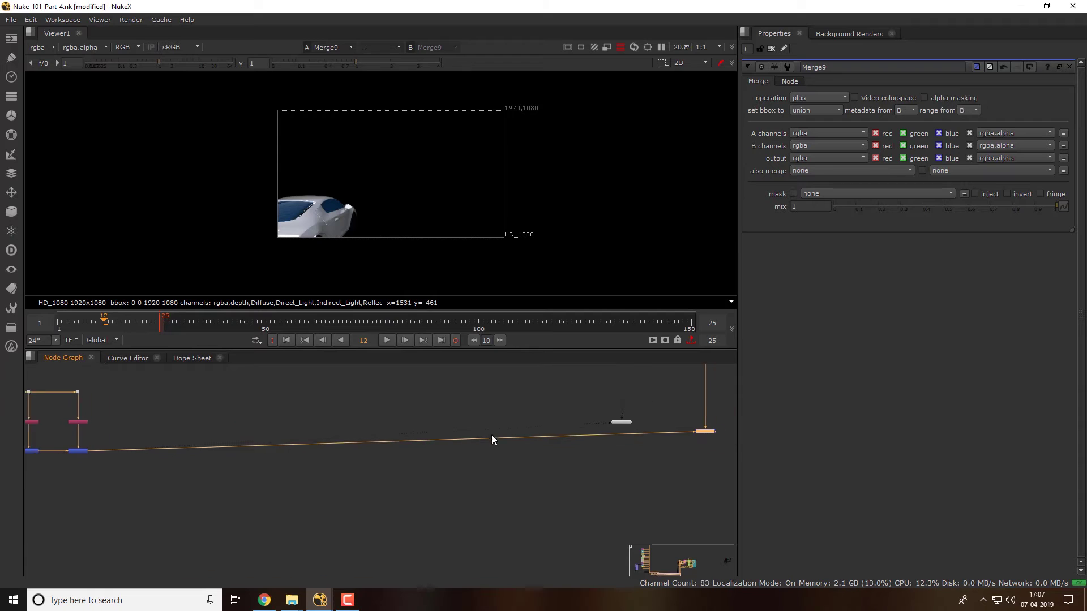
pyautogui.moveTo(714, 569); pyautogui.dragTo(707, 544)
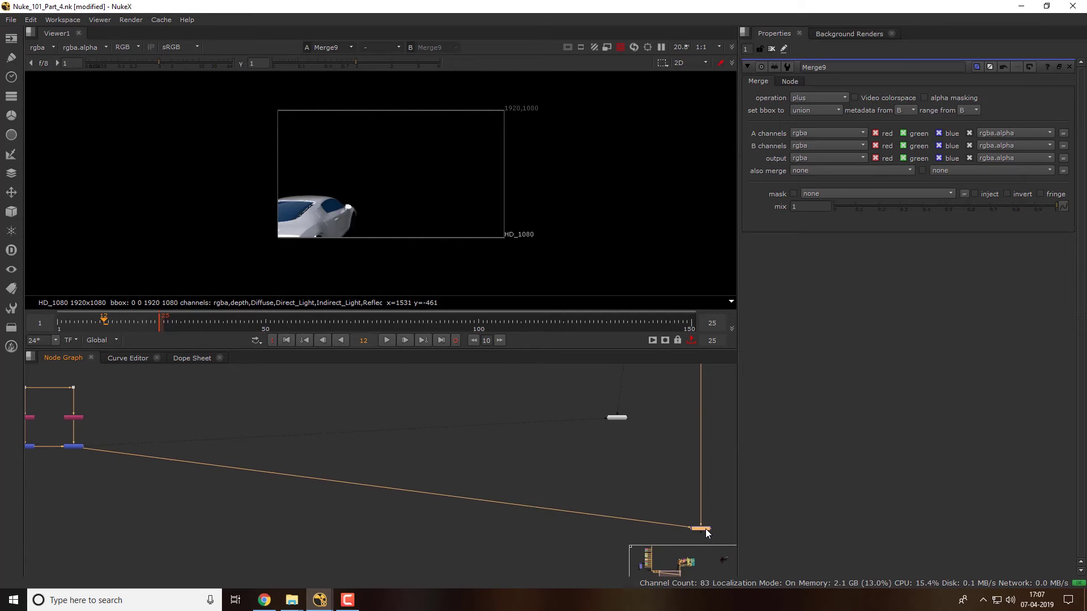
# Straighten the dot and pipe below Merge9 and view the car composited over the street plate
pyautogui.press('1')
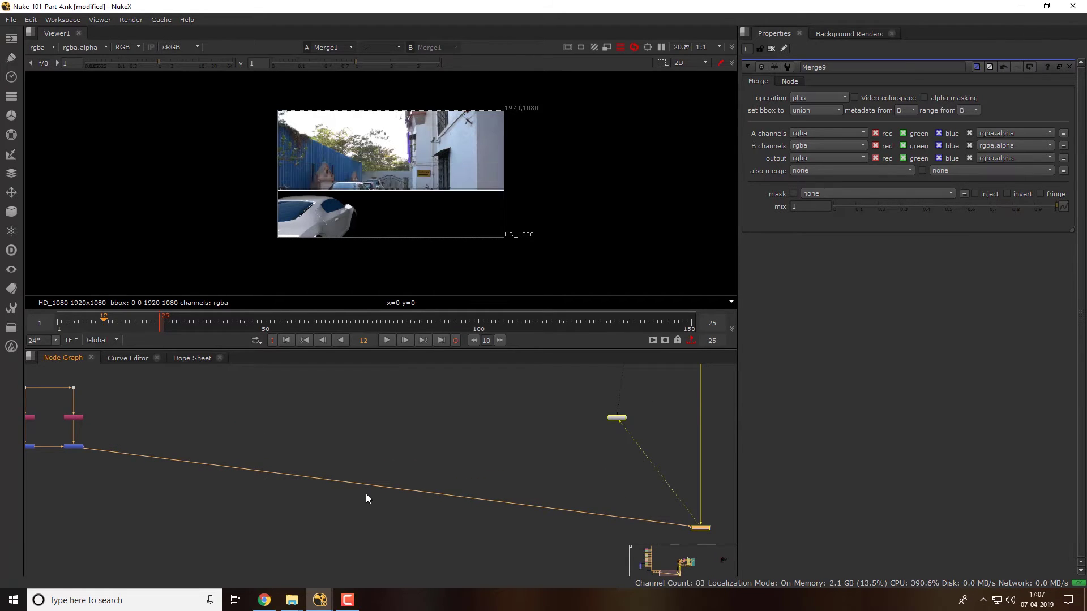
pyautogui.moveTo(365, 493)
pyautogui.mouseDown()
pyautogui.moveTo(429, 444)
pyautogui.moveTo(157, 504)
pyautogui.mouseUp()
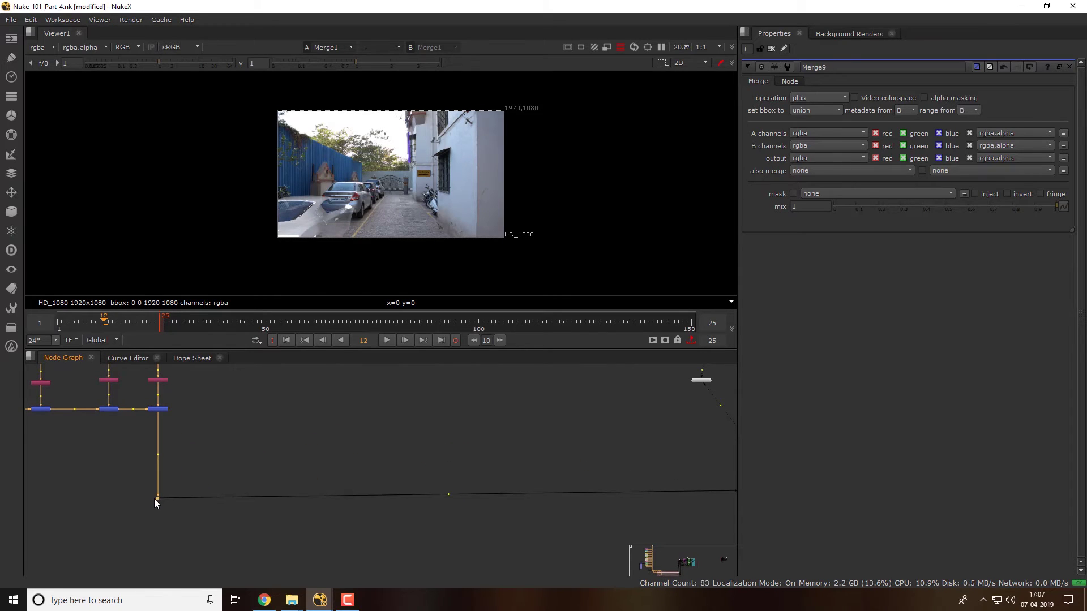
pyautogui.moveTo(155, 503); pyautogui.dragTo(161, 501)
pyautogui.scroll(-3, 447, 486)
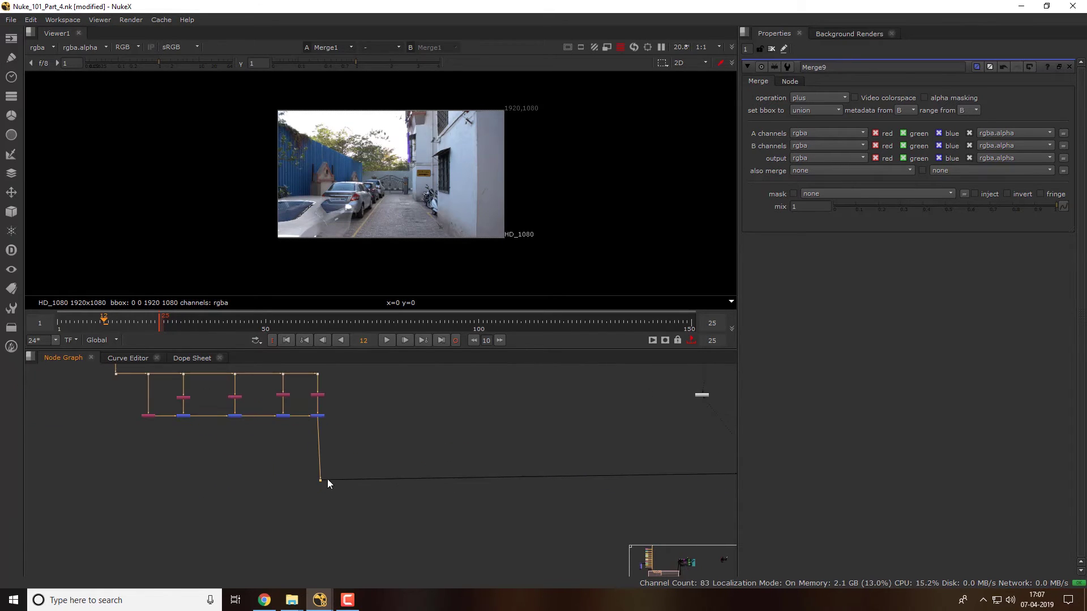
pyautogui.moveTo(320, 482); pyautogui.dragTo(317, 481)
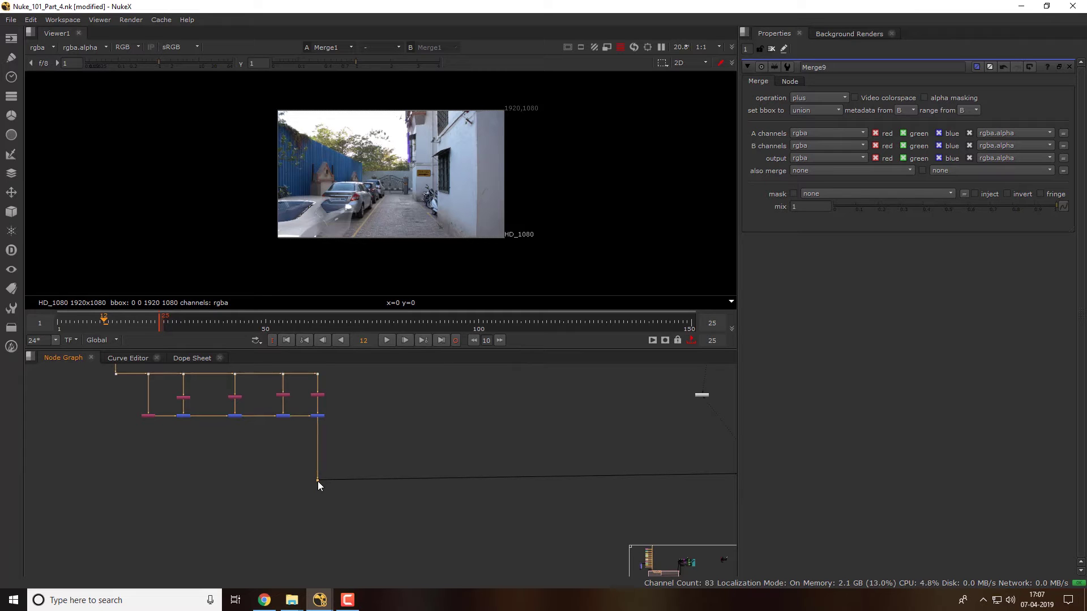
pyautogui.keyDown('alt'); pyautogui.moveTo(336, 412); pyautogui.dragTo(353, 447); pyautogui.keyUp('alt')
pyautogui.click(334, 451)
pyautogui.press('1')
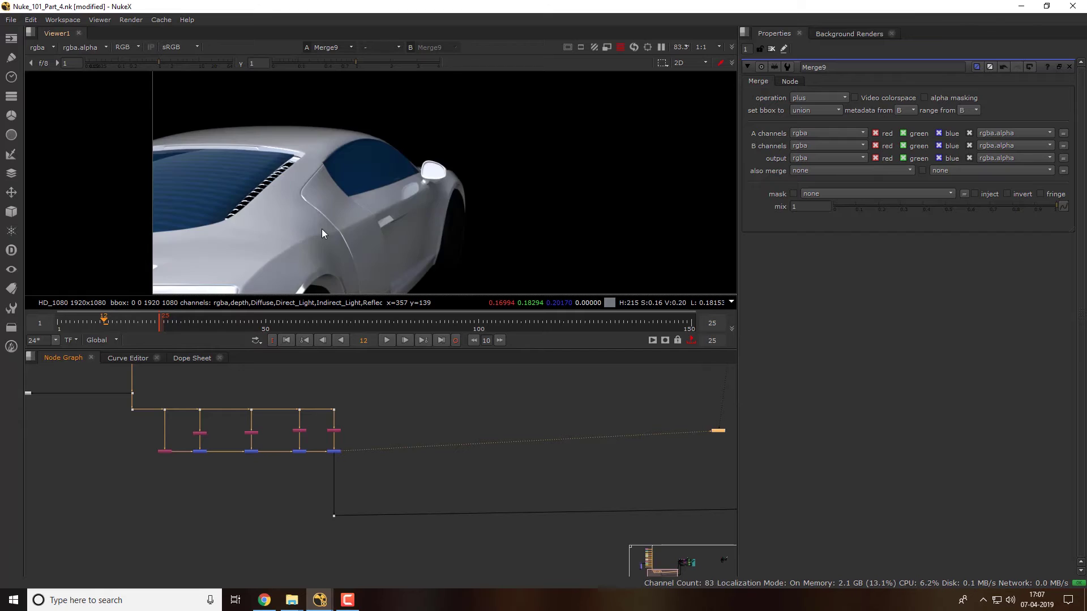
pyautogui.scroll(-5, 396, 440)
pyautogui.scroll(3, 480, 465)
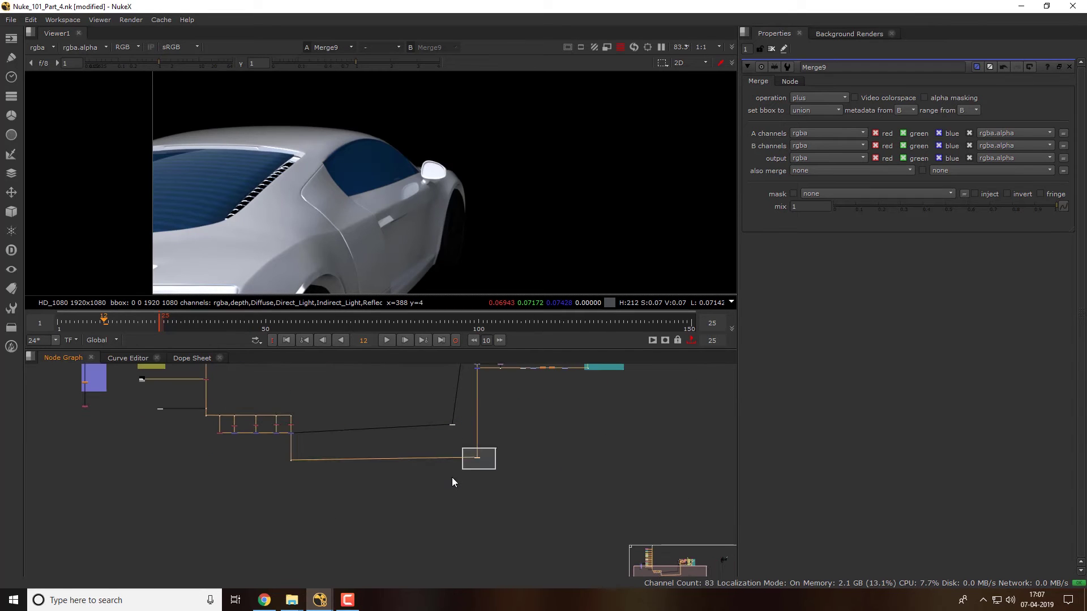
pyautogui.press('1')
pyautogui.scroll(-2, 361, 231)
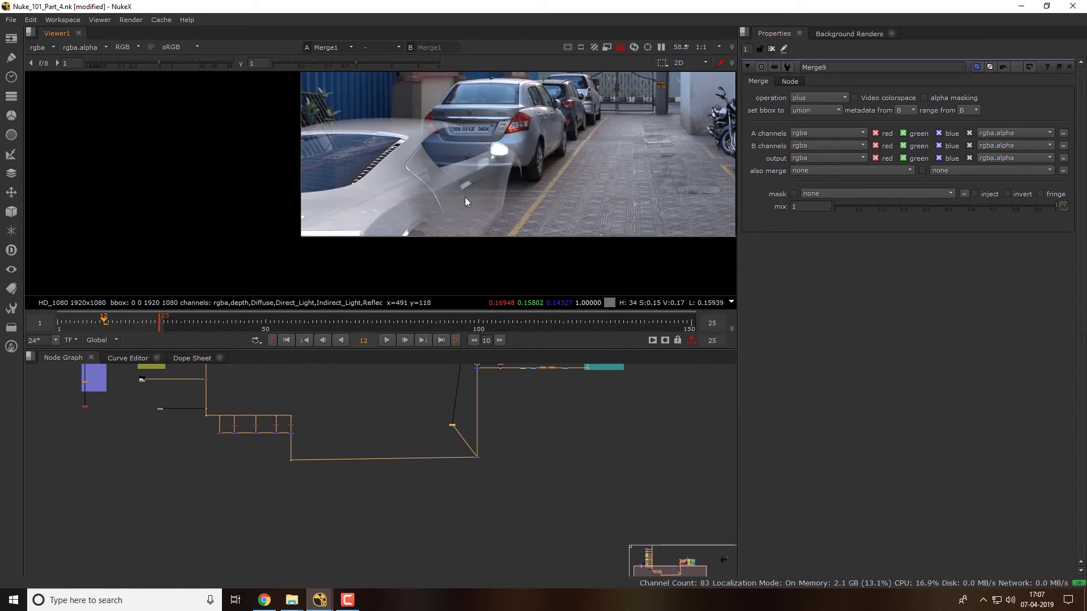
# Pull a new branch from the purple EdgeBlur node's output and place a dot below it
pyautogui.moveTo(265, 441); pyautogui.dragTo(385, 473)
pyautogui.scroll(3, 232, 447)
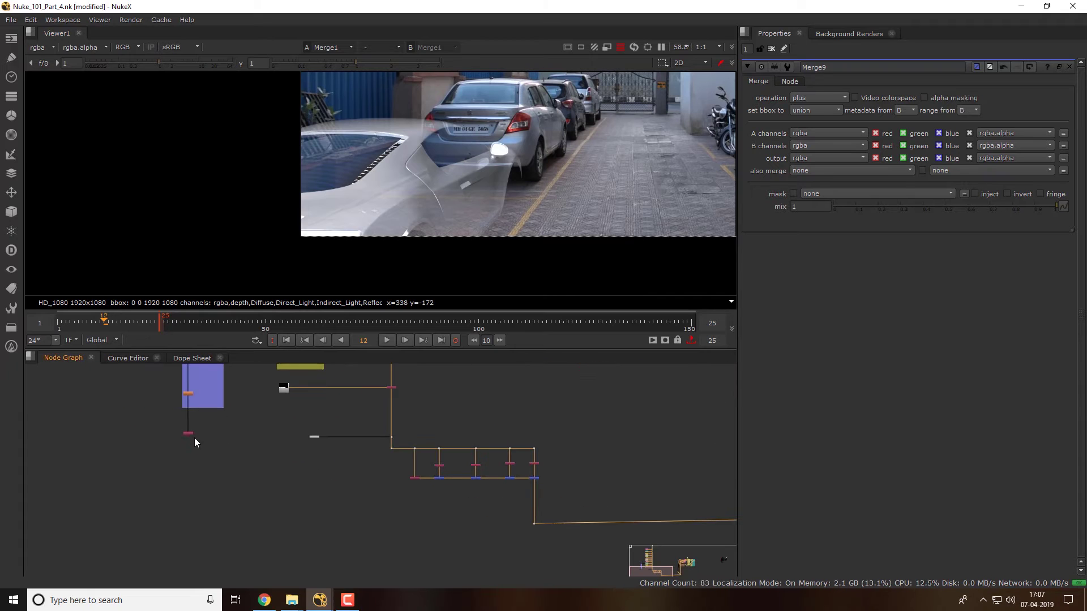
pyautogui.moveTo(188, 433); pyautogui.dragTo(191, 541)
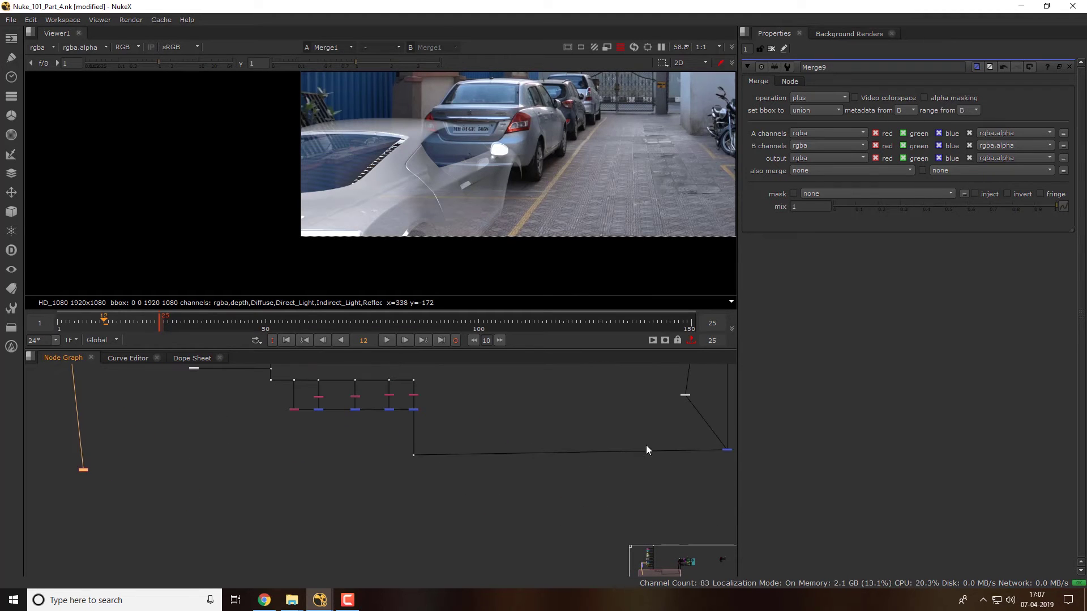
pyautogui.moveTo(578, 484); pyautogui.dragTo(687, 435)
pyautogui.moveTo(114, 471); pyautogui.dragTo(321, 444)
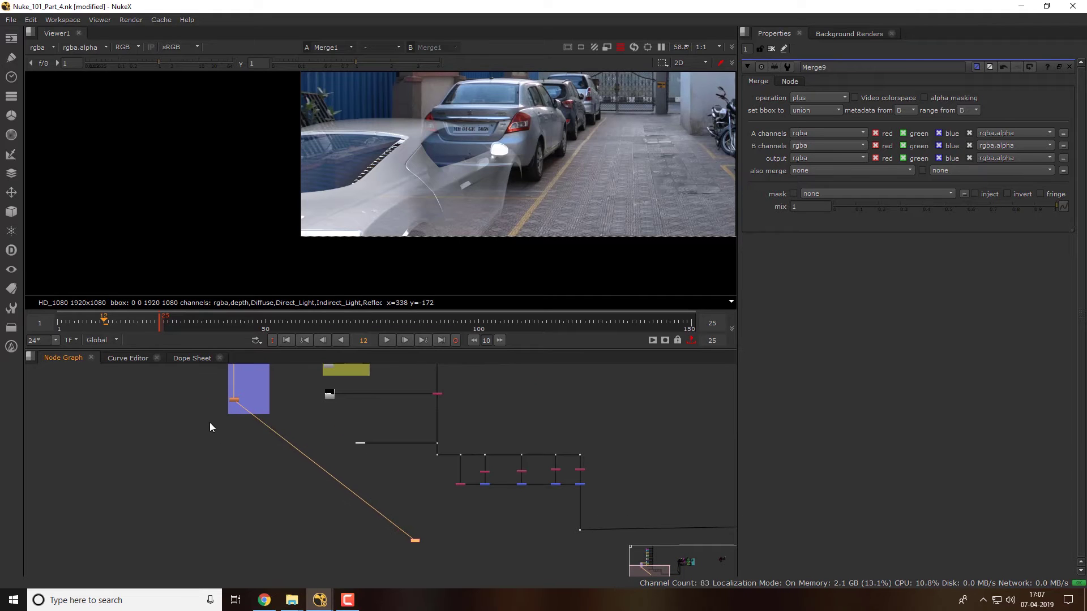
pyautogui.moveTo(204, 419); pyautogui.dragTo(256, 397)
# Inspect the EdgeBlur1 matte's alpha channel in the viewer
pyautogui.press('1')
pyautogui.press('a')
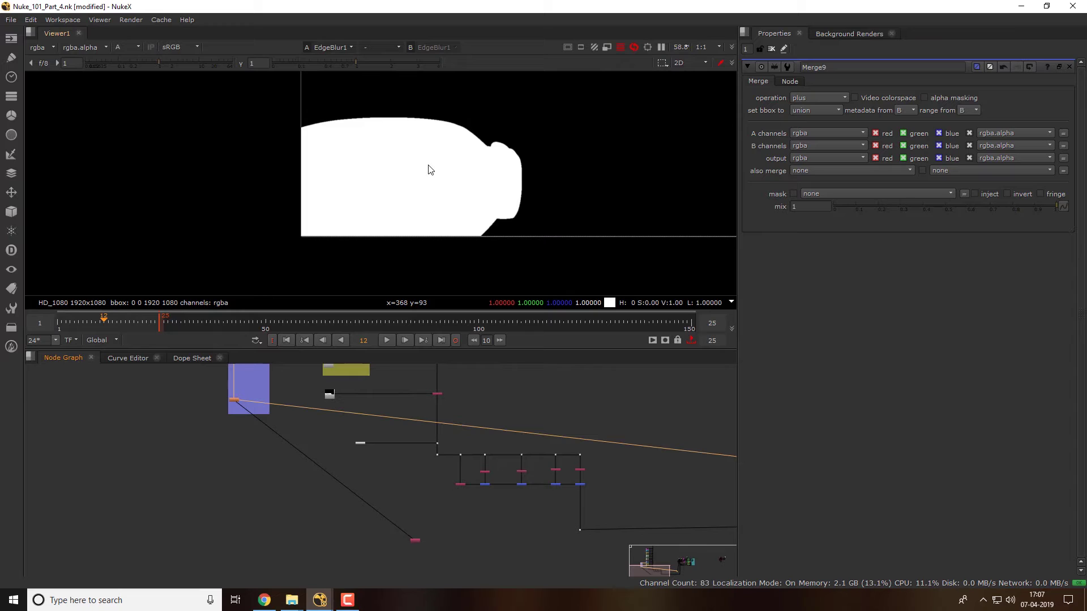
pyautogui.press('a')
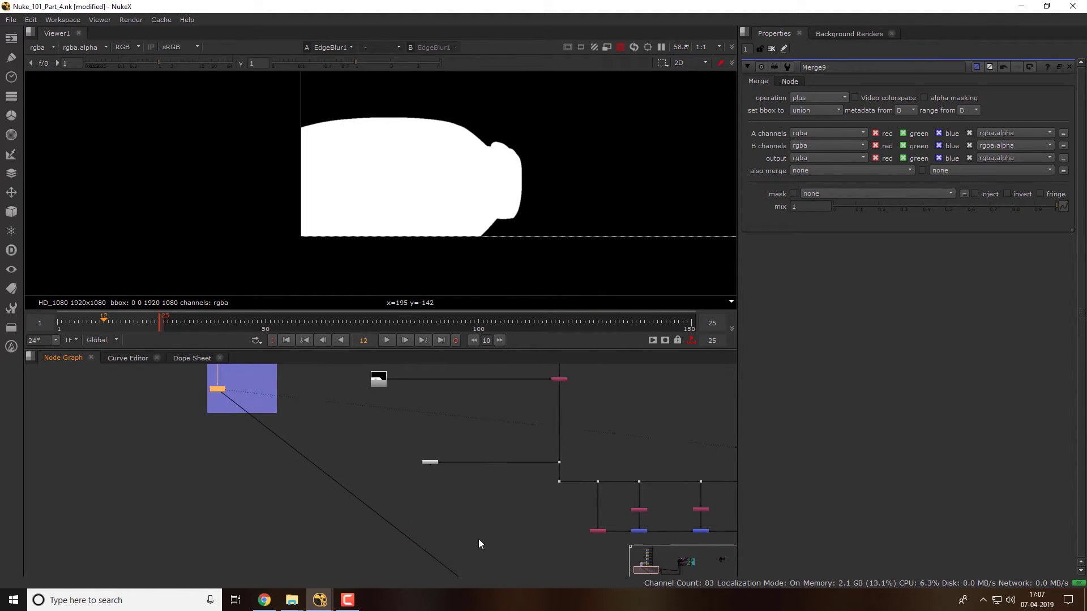
pyautogui.scroll(5, 441, 538)
pyautogui.scroll(-5, 378, 505)
# Insert Copy1 into the pipe below the merges, with an elbow dot straightening its matte input
pyautogui.moveTo(274, 480)
pyautogui.mouseDown()
pyautogui.moveTo(542, 443)
pyautogui.moveTo(550, 473)
pyautogui.mouseUp()
pyautogui.moveTo(449, 413); pyautogui.dragTo(44, 469)
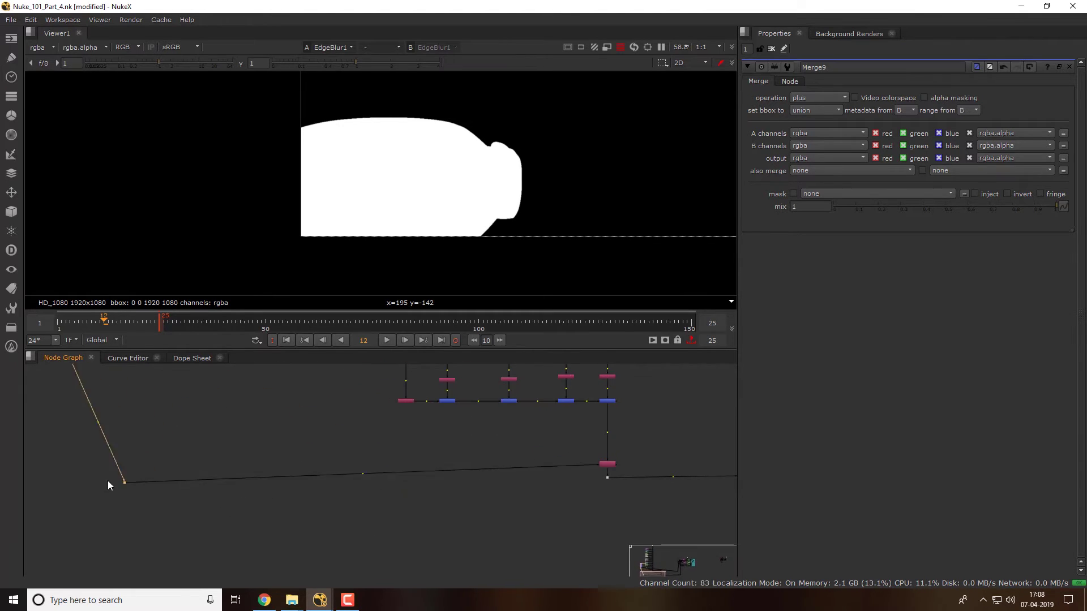
pyautogui.scroll(-3, 133, 490)
pyautogui.scroll(2, 188, 520)
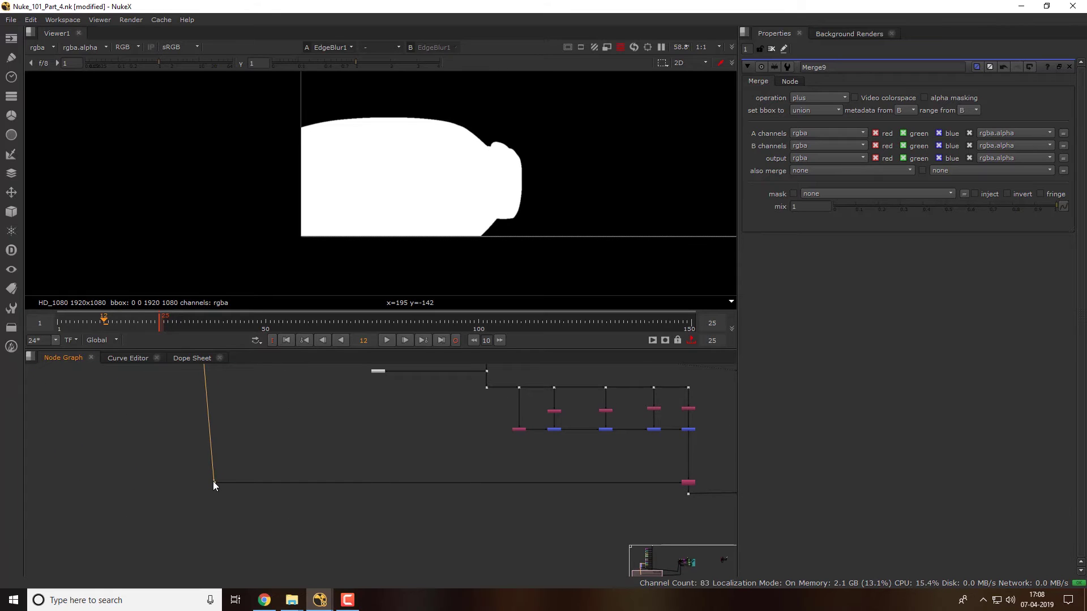
pyautogui.moveTo(214, 484); pyautogui.dragTo(193, 485)
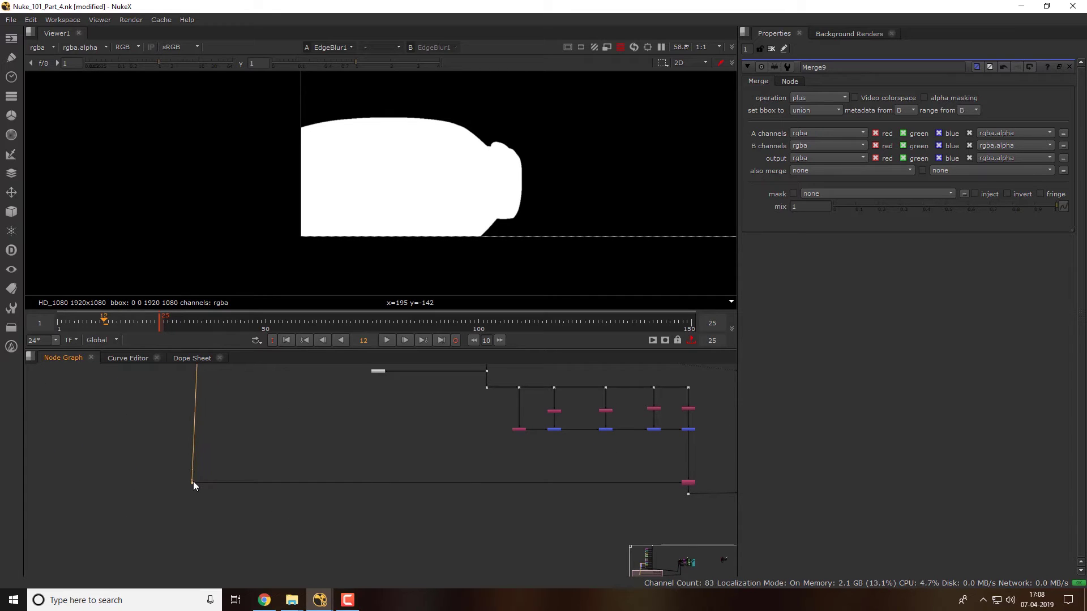
pyautogui.scroll(-2, 340, 472)
pyautogui.scroll(4, 351, 467)
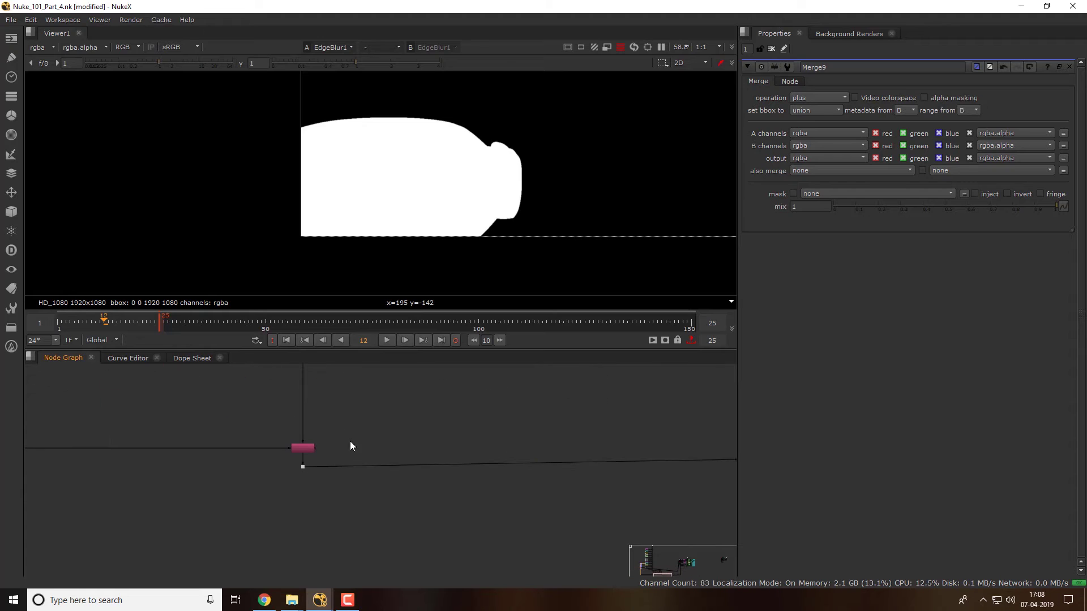
# Check the final car composite, centring the whole frame in the viewer
pyautogui.moveTo(429, 428); pyautogui.dragTo(511, 485)
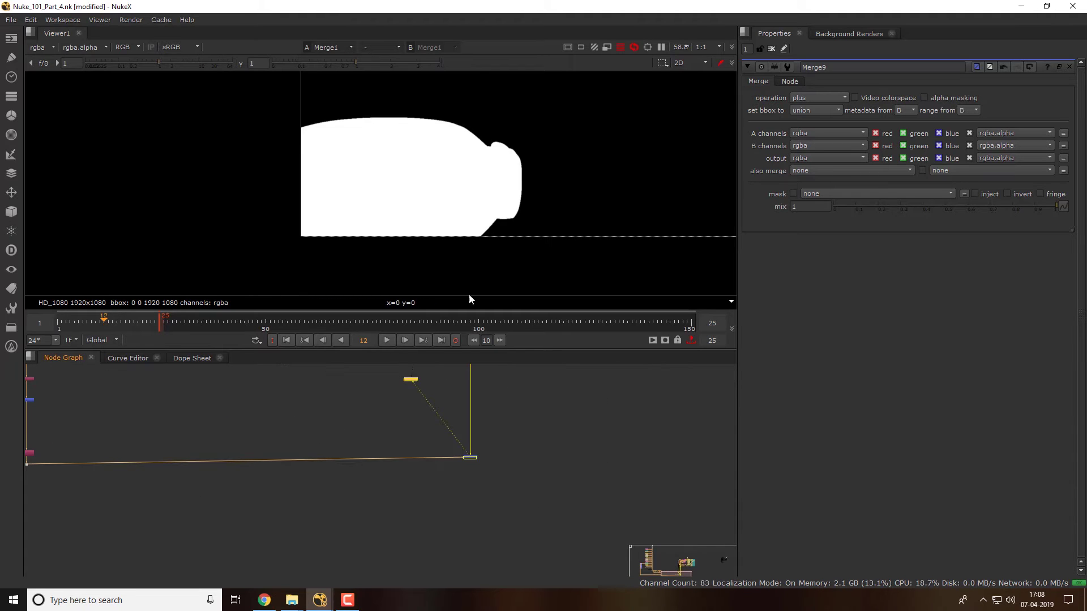
pyautogui.press('a')
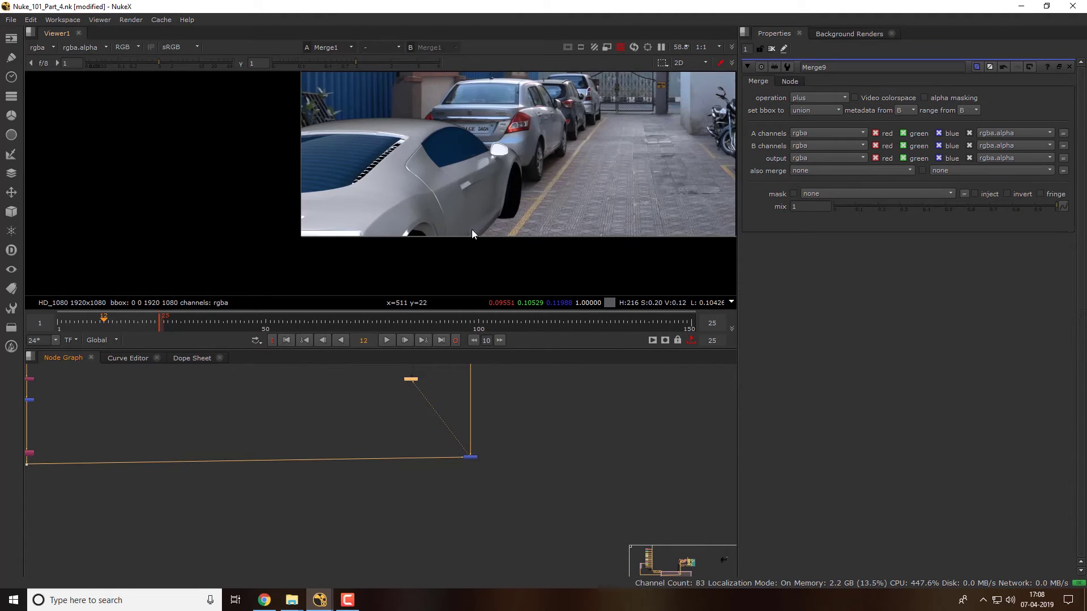
pyautogui.scroll(-2, 403, 218)
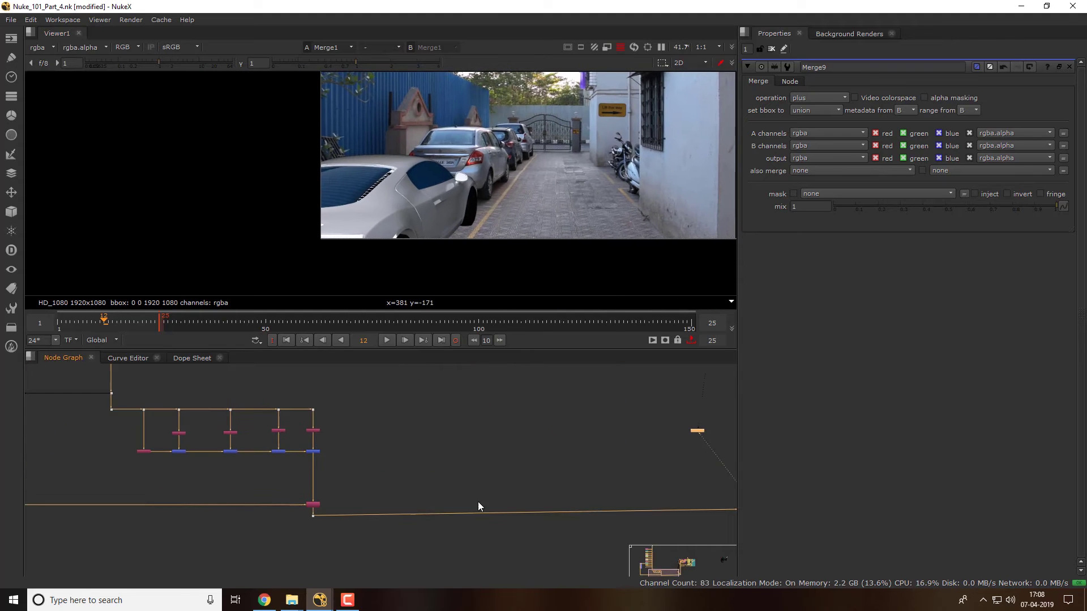
pyautogui.moveTo(351, 461); pyautogui.dragTo(286, 488)
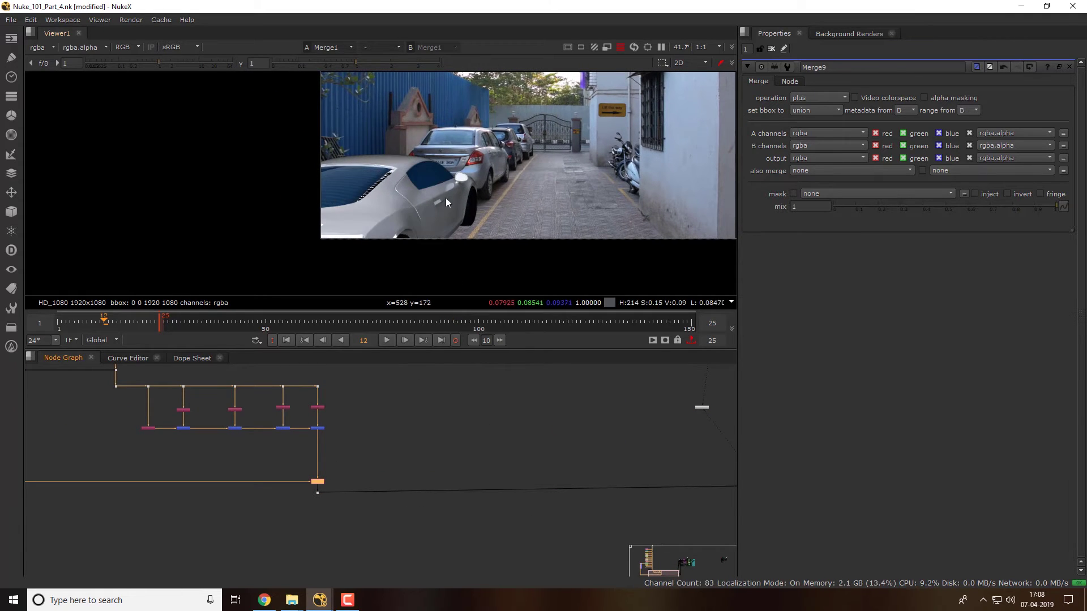
pyautogui.moveTo(446, 199); pyautogui.dragTo(387, 190)
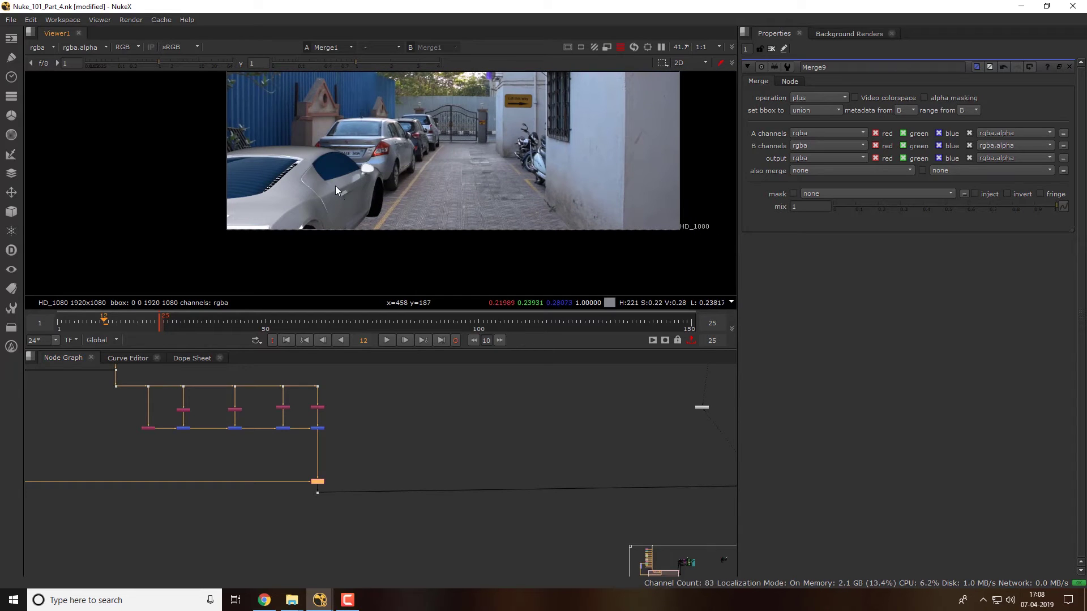
pyautogui.scroll(5, 339, 436)
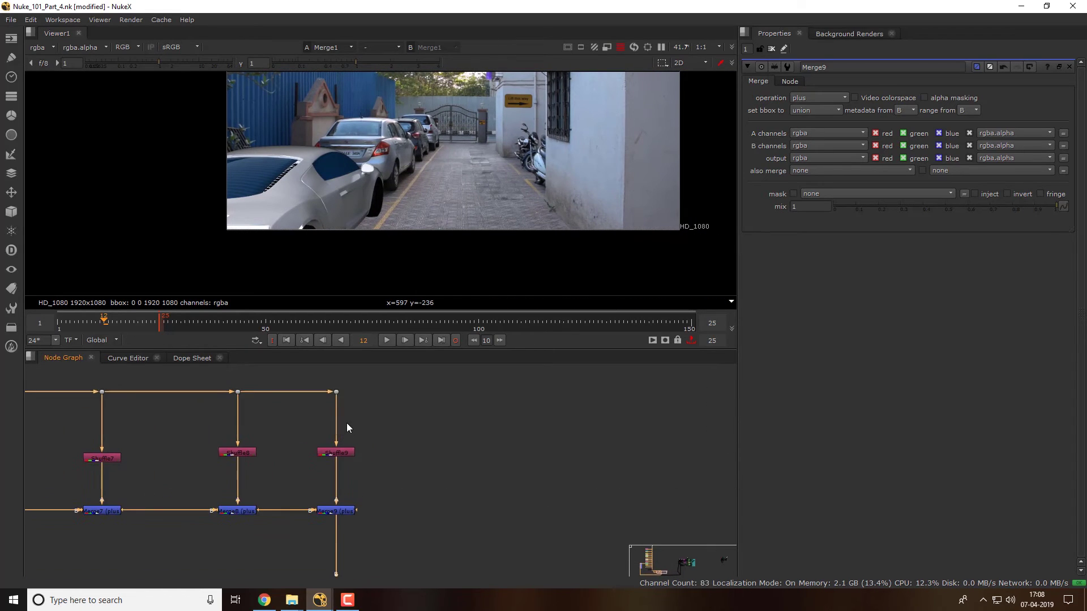
pyautogui.scroll(-5, 550, 505)
# View LayerContactSheet1 and pan across the Specular, Reflection and Indirect_Light passes
pyautogui.scroll(2, 263, 441)
pyautogui.press('1')
pyautogui.click(127, 495)
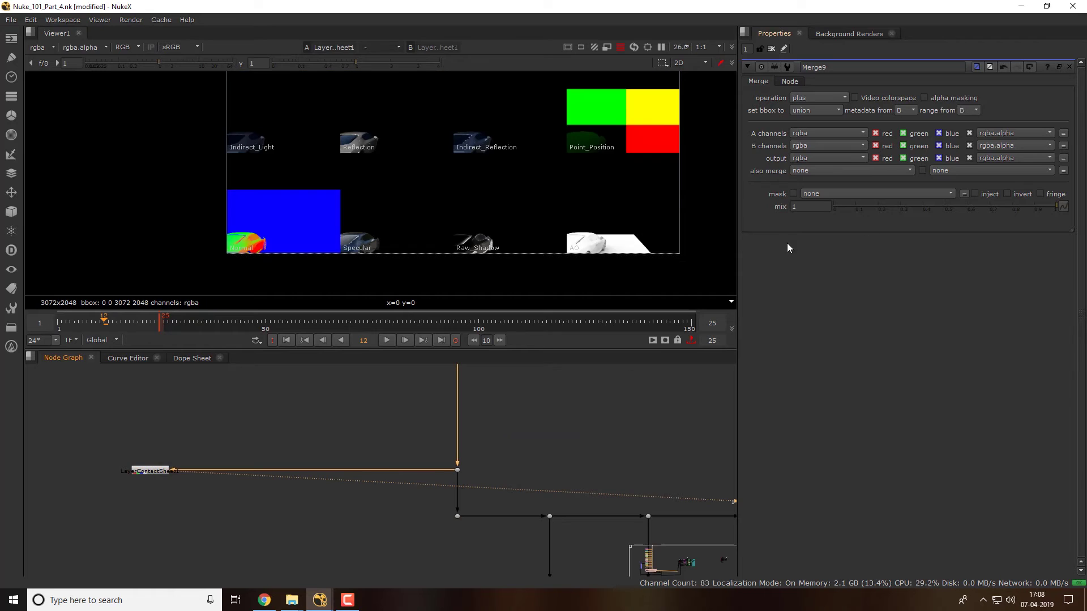
pyautogui.scroll(3, 365, 213)
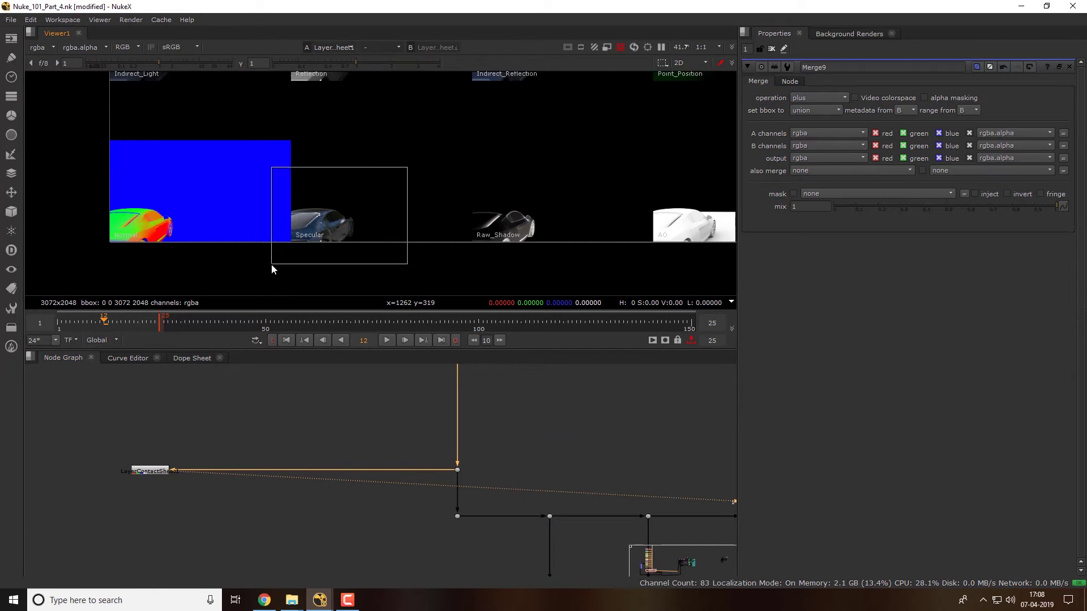
pyautogui.moveTo(447, 168); pyautogui.dragTo(358, 207)
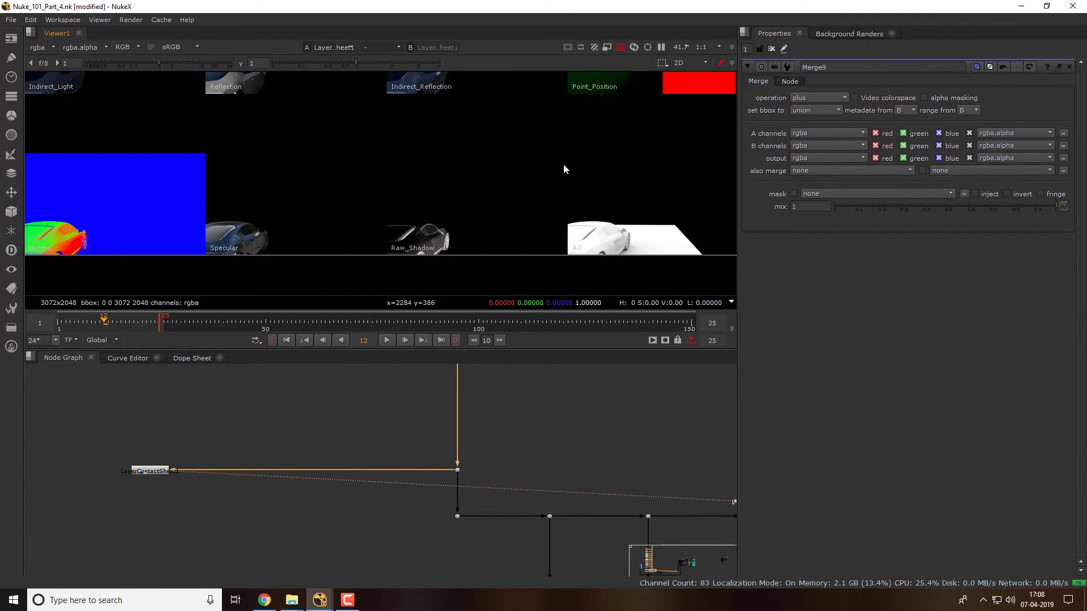
pyautogui.scroll(-2, 501, 232)
pyautogui.scroll(1, 467, 195)
pyautogui.scroll(1, 541, 192)
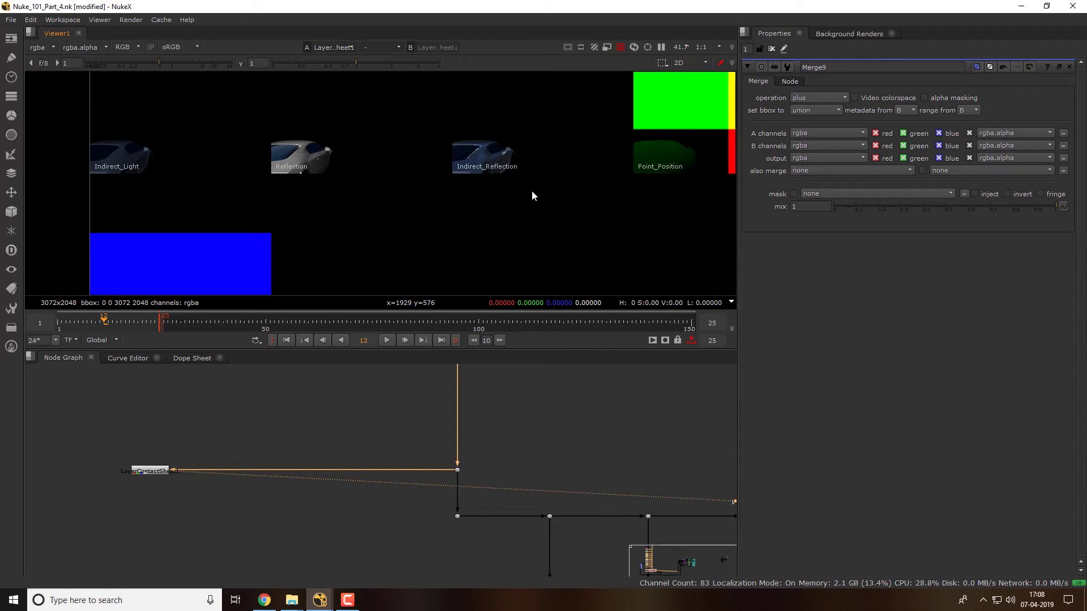
pyautogui.scroll(-2, 531, 196)
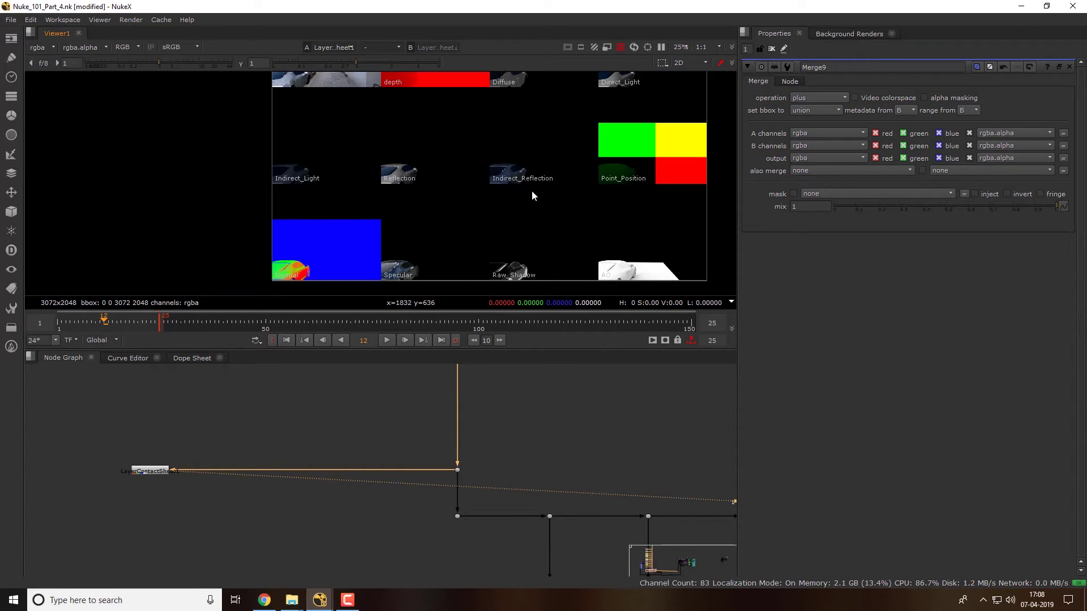
# Bring the row of Shuffle and Merge nodes into view in the node graph
pyautogui.moveTo(525, 482); pyautogui.dragTo(414, 413)
pyautogui.scroll(-3, 413, 412)
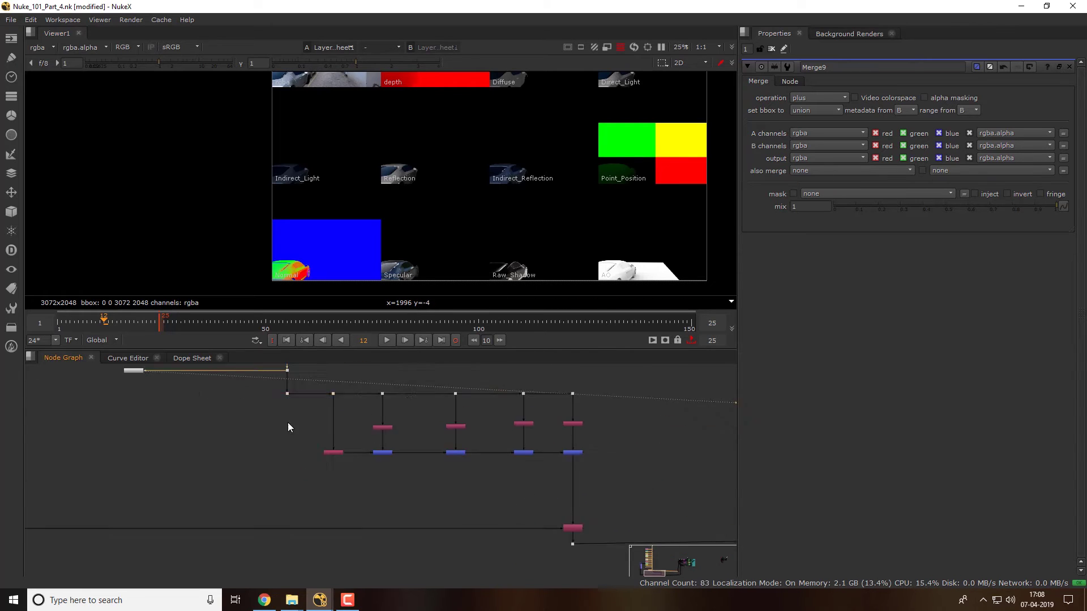
pyautogui.scroll(-2, 424, 440)
pyautogui.scroll(1, 466, 435)
pyautogui.scroll(1, 441, 418)
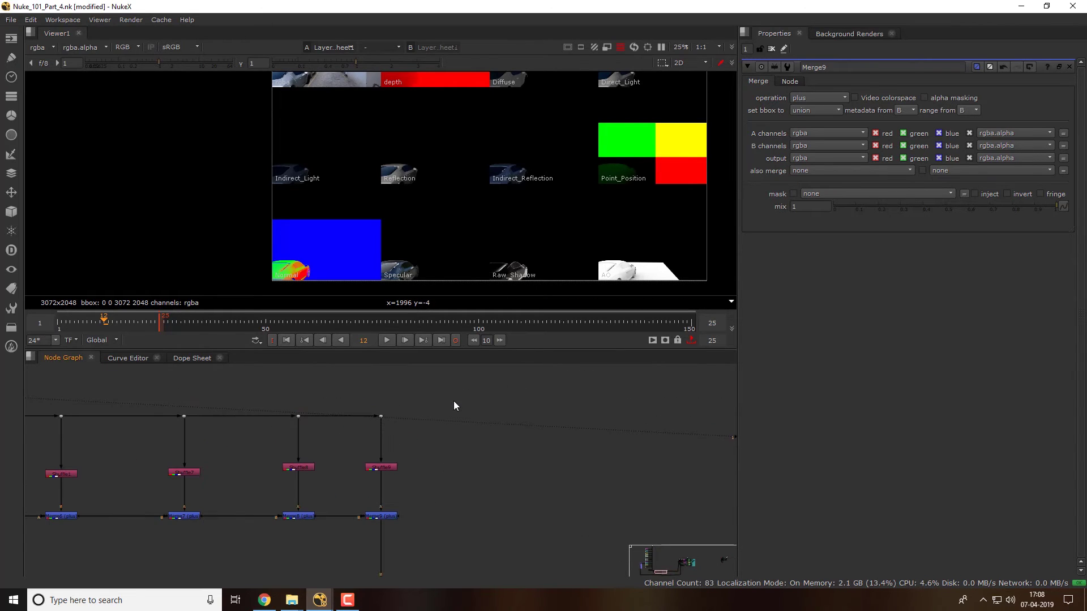
# Add Merge10 connected after Merge9 in the merge row
pyautogui.press('m')
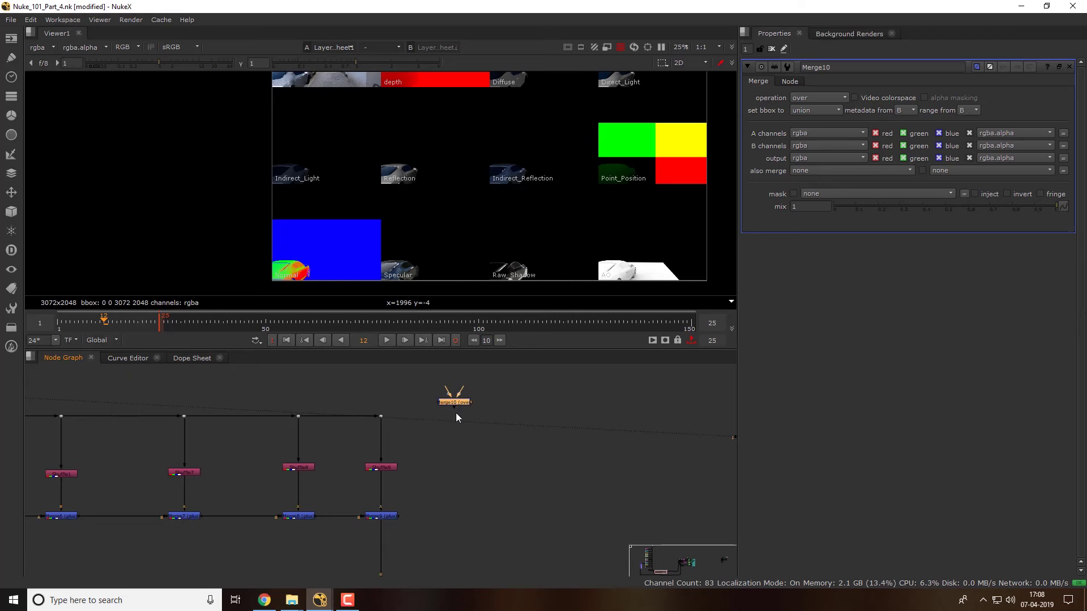
pyautogui.moveTo(451, 536)
pyautogui.mouseDown()
pyautogui.moveTo(383, 551)
pyautogui.moveTo(447, 519)
pyautogui.mouseUp()
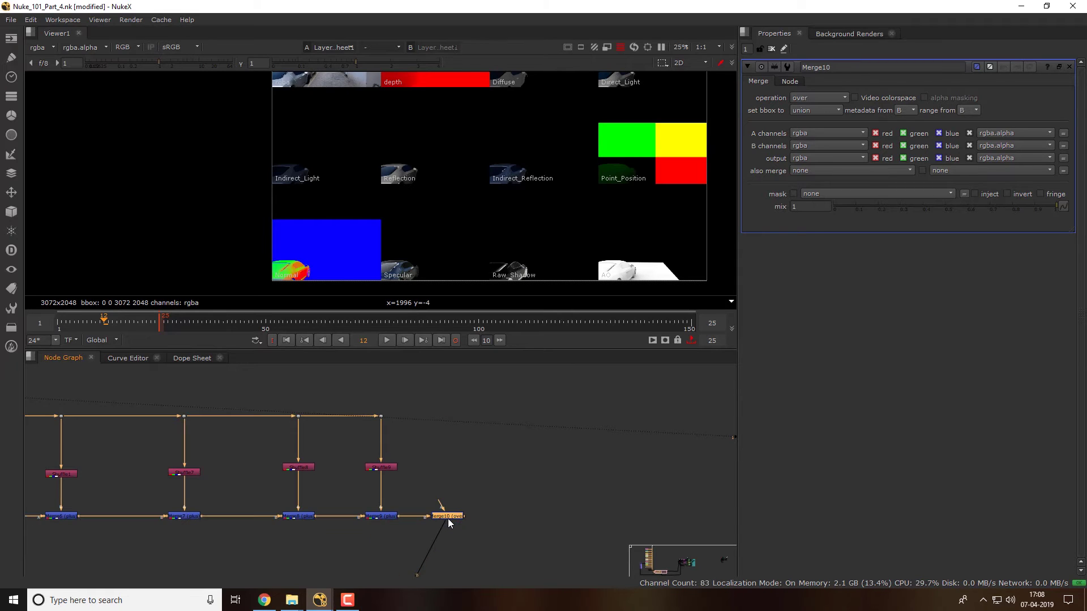
pyautogui.click(444, 438)
# Add Shuffle10 on the passes pipe and set its input layer to Specular
pyautogui.press('Tab')
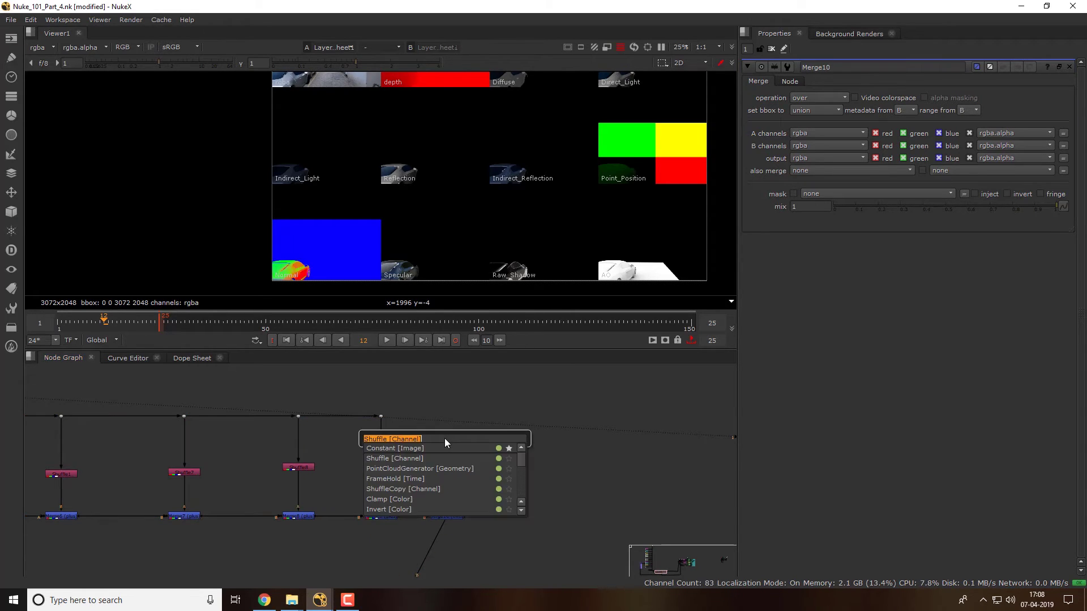
pyautogui.write('sh')
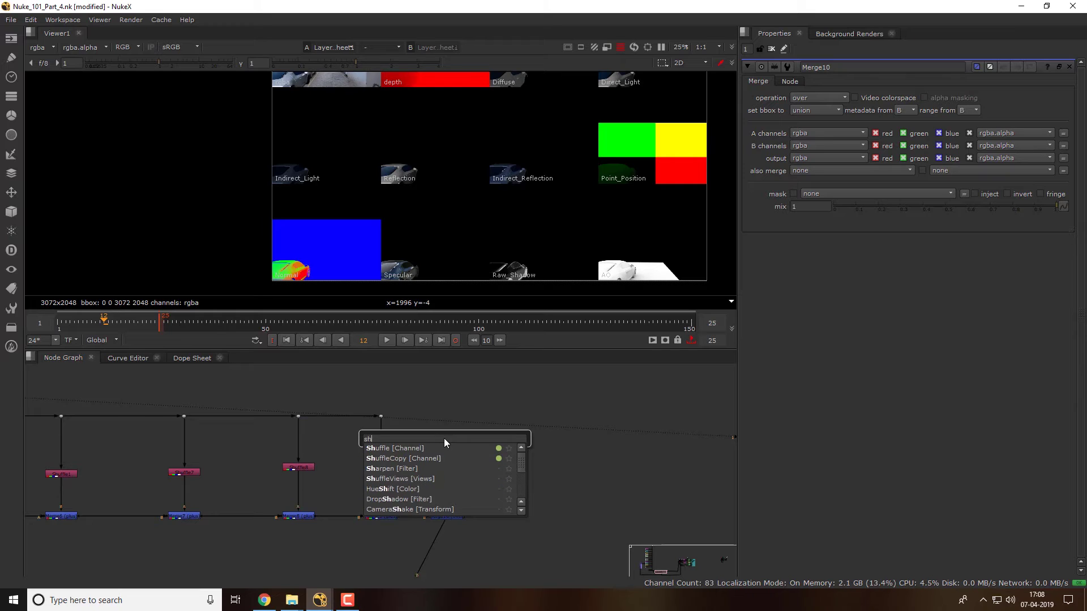
pyautogui.write('u')
pyautogui.click(408, 449)
pyautogui.moveTo(415, 426)
pyautogui.mouseDown()
pyautogui.moveTo(384, 417)
pyautogui.moveTo(430, 416)
pyautogui.moveTo(443, 470)
pyautogui.mouseUp()
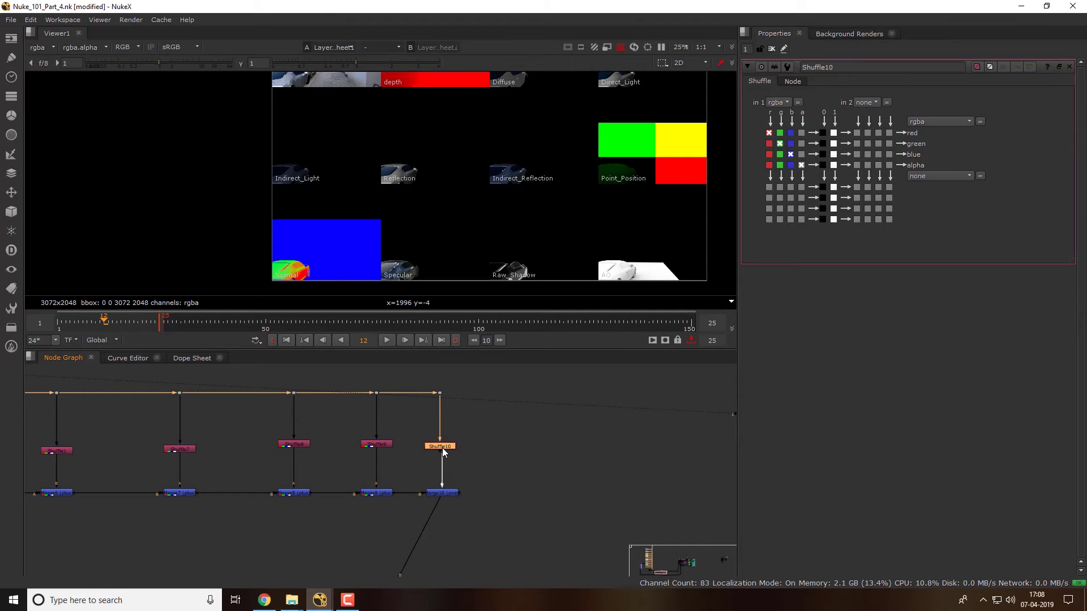
pyautogui.click(450, 492)
pyautogui.moveTo(439, 451); pyautogui.dragTo(447, 452)
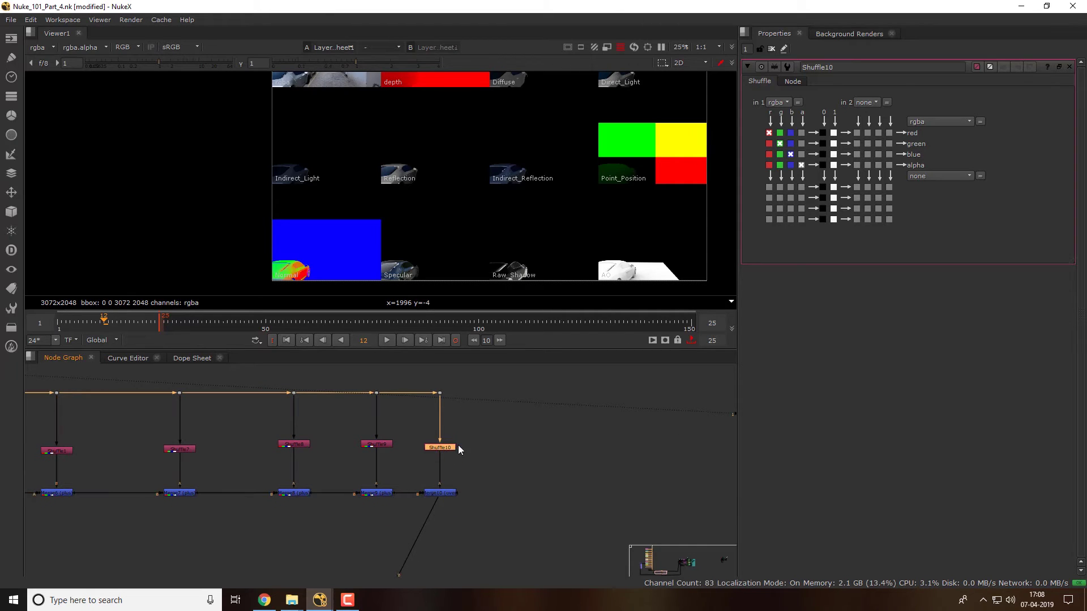
pyautogui.click(778, 102)
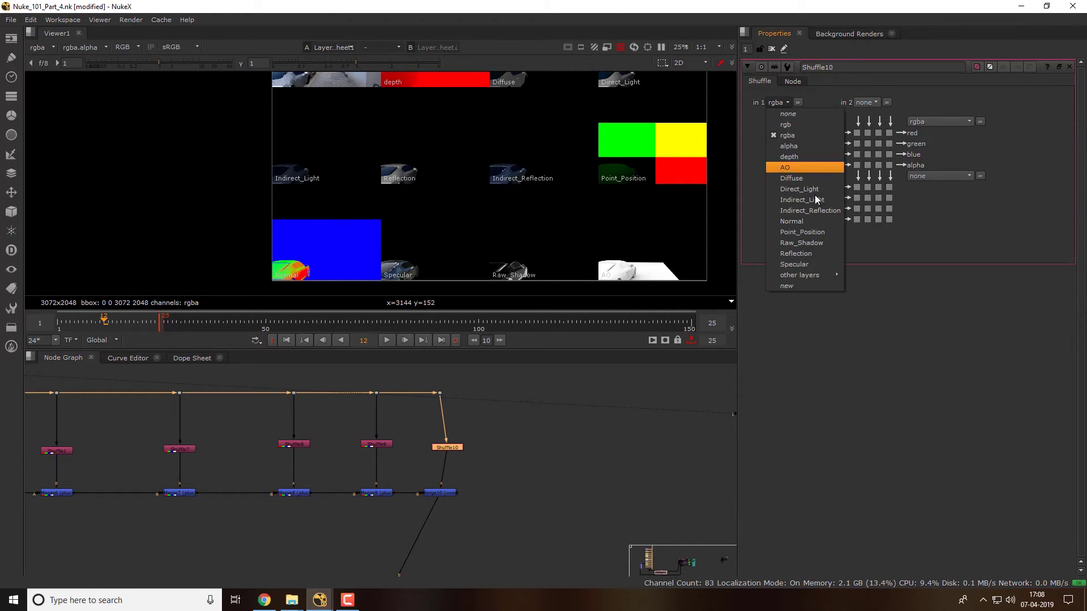
pyautogui.click(806, 264)
pyautogui.moveTo(438, 431); pyautogui.dragTo(432, 431)
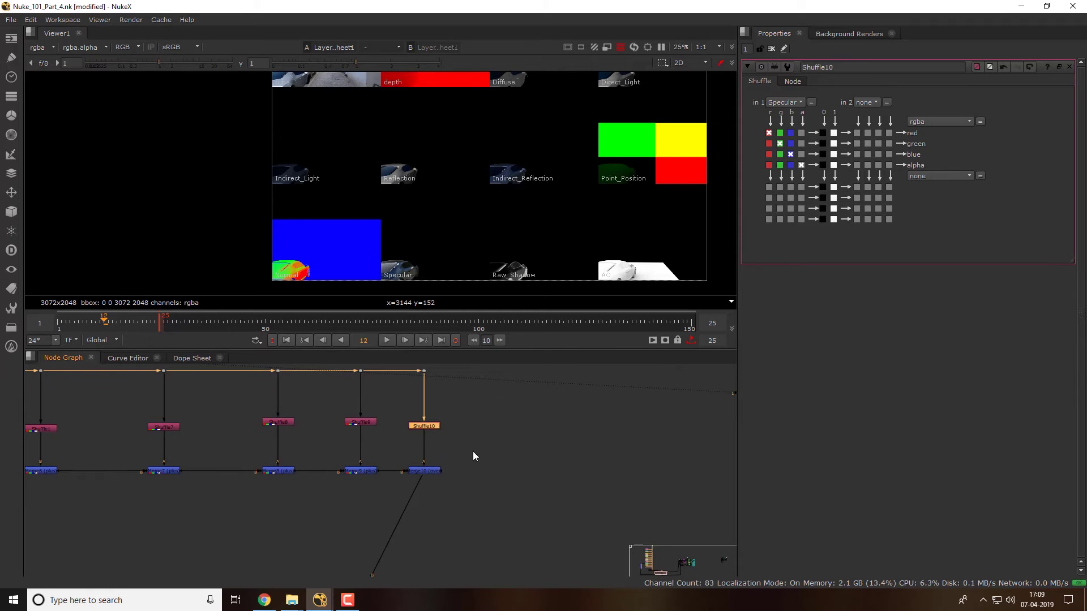
pyautogui.click(435, 474)
# View Merge10 and change its merge operation from over to plus
pyautogui.press('1')
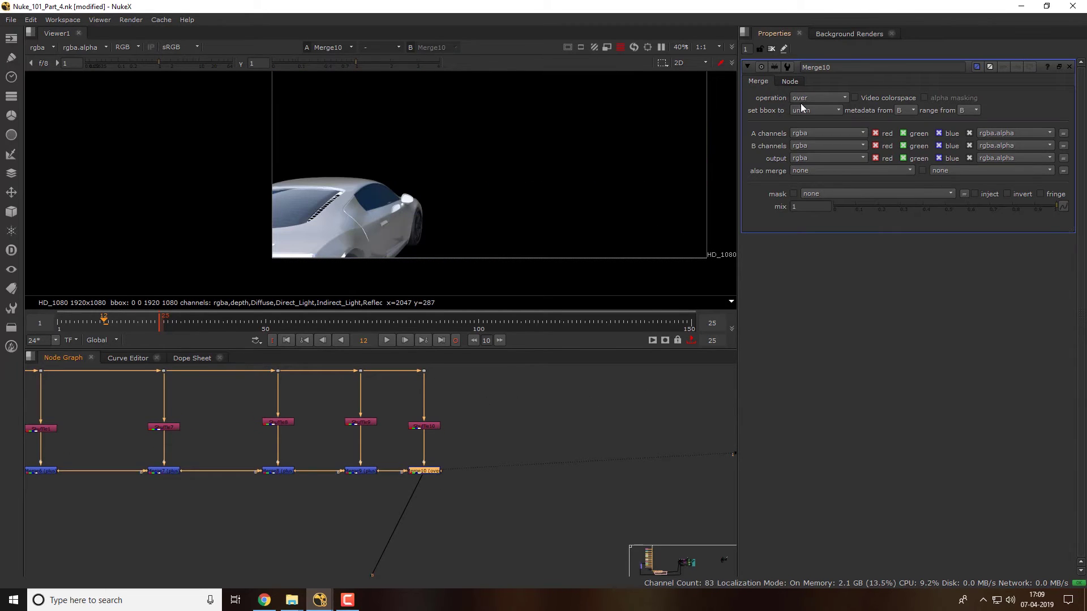
pyautogui.click(819, 97)
pyautogui.click(815, 267)
pyautogui.scroll(-1, 418, 230)
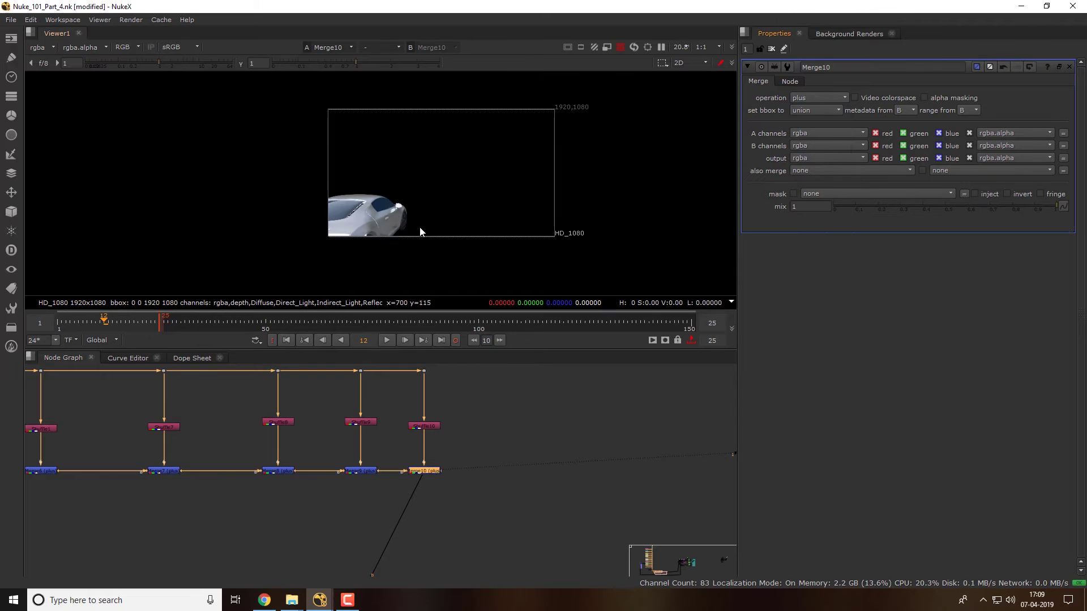
pyautogui.scroll(3, 376, 215)
pyautogui.scroll(-2, 559, 483)
# View the full car-over-street composite from Merge1 and nudge the main merge node right
pyautogui.moveTo(558, 478); pyautogui.dragTo(389, 457)
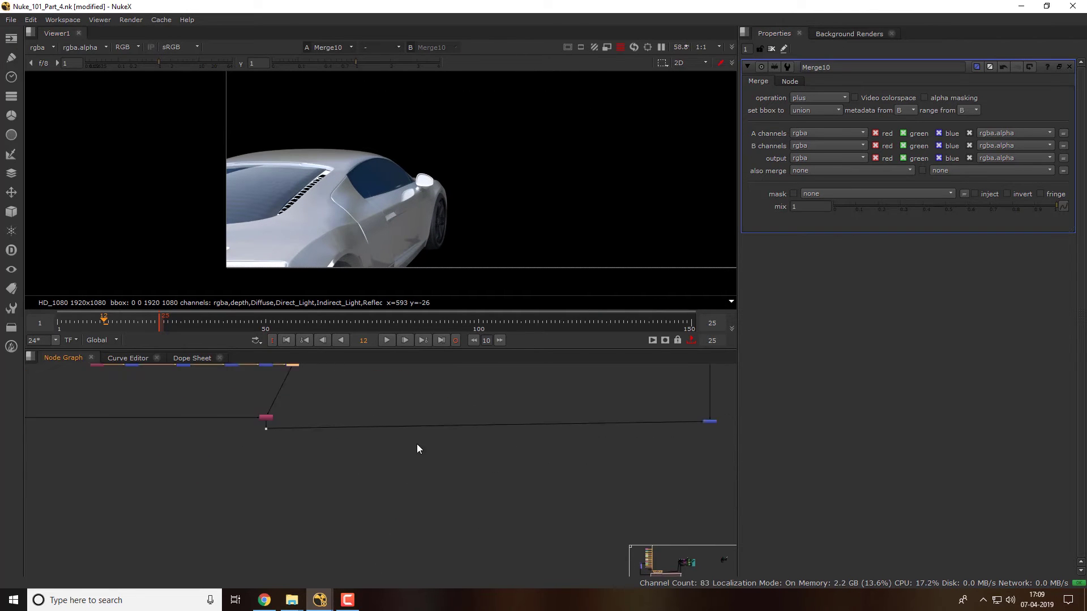
pyautogui.moveTo(454, 428); pyautogui.dragTo(587, 479)
pyautogui.press('1')
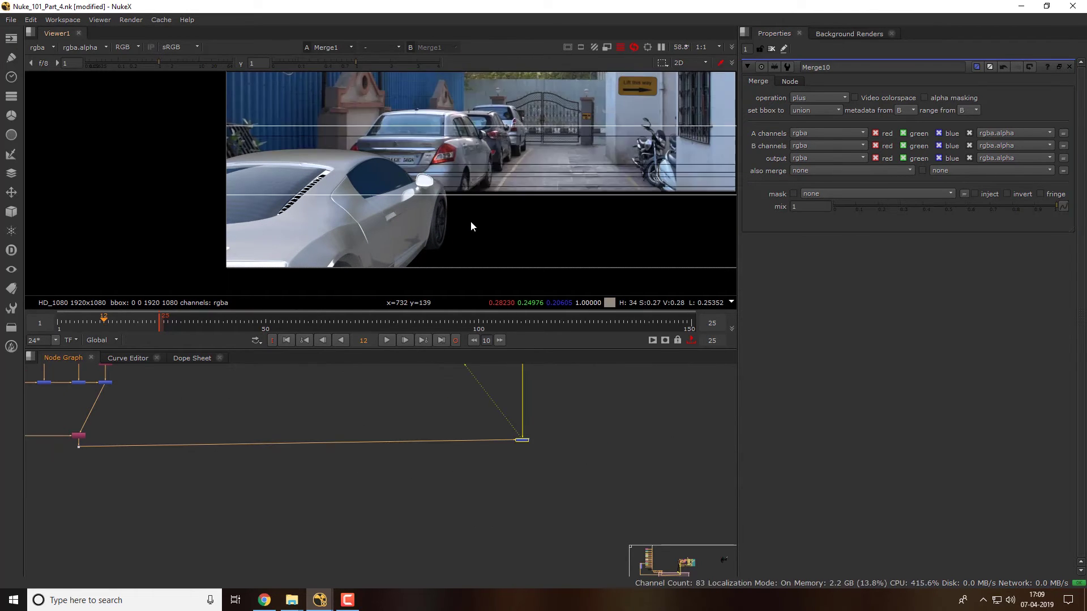
pyautogui.scroll(-1, 457, 226)
pyautogui.scroll(-2, 425, 203)
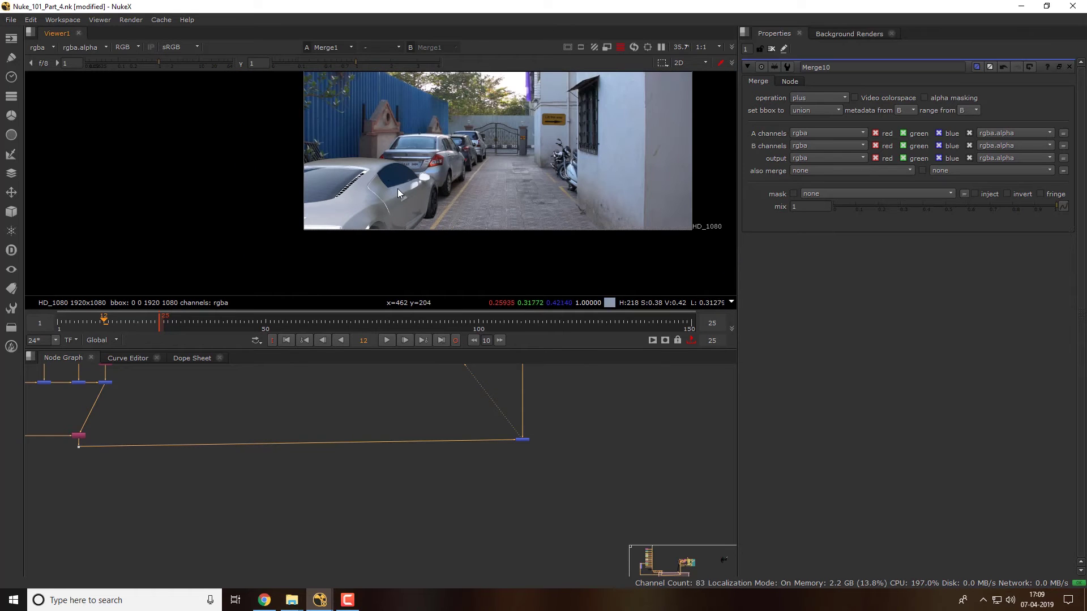
pyautogui.moveTo(99, 426); pyautogui.dragTo(308, 473)
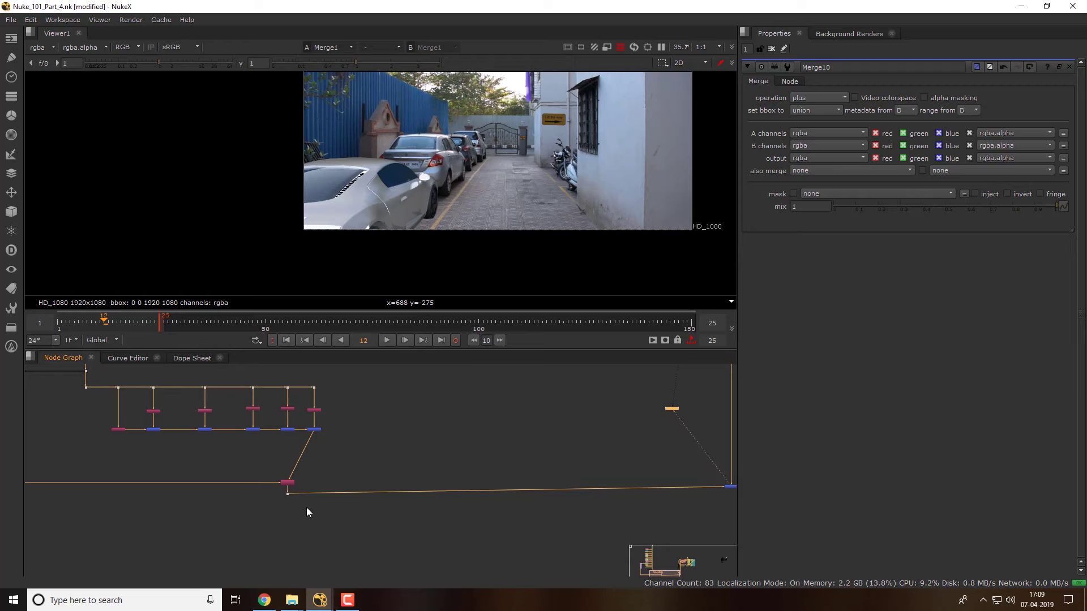
pyautogui.moveTo(289, 483); pyautogui.dragTo(311, 486)
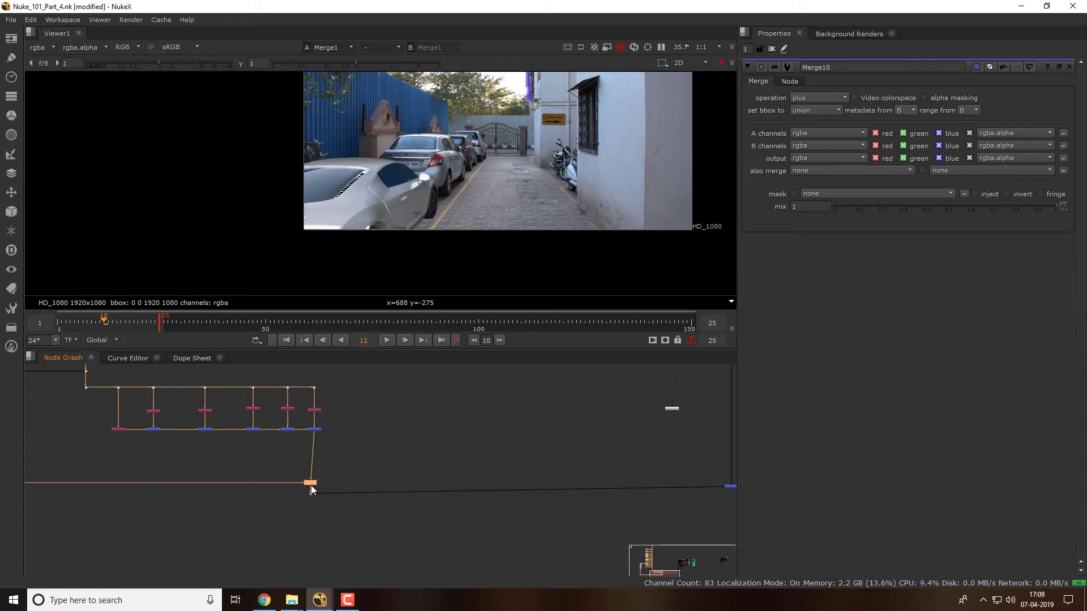
pyautogui.scroll(3, 280, 422)
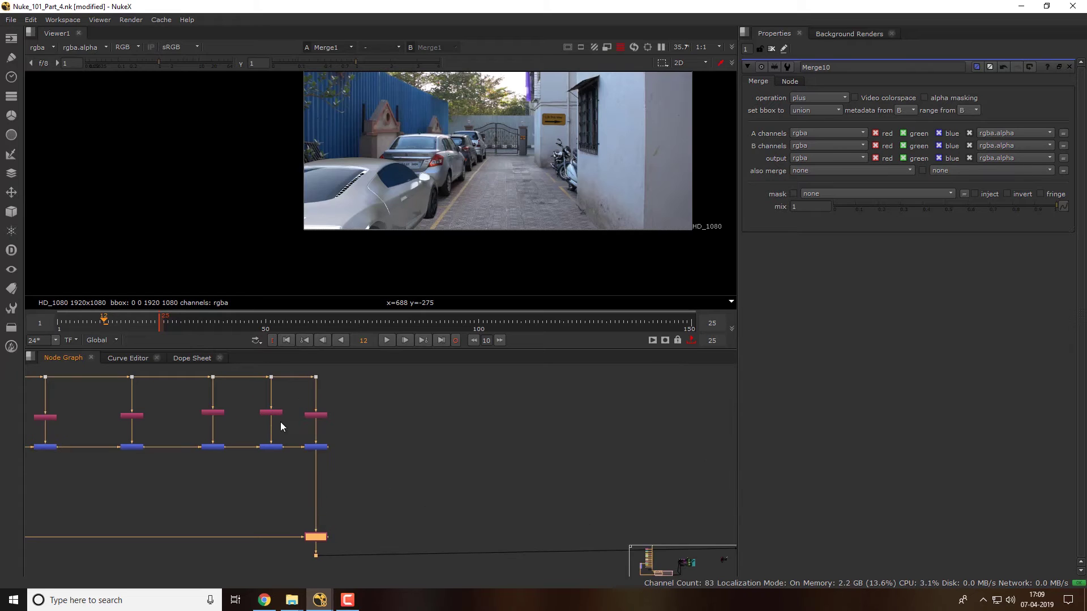
# Reselect Merge10 and begin lowering its mix amount
pyautogui.moveTo(434, 442); pyautogui.dragTo(376, 474)
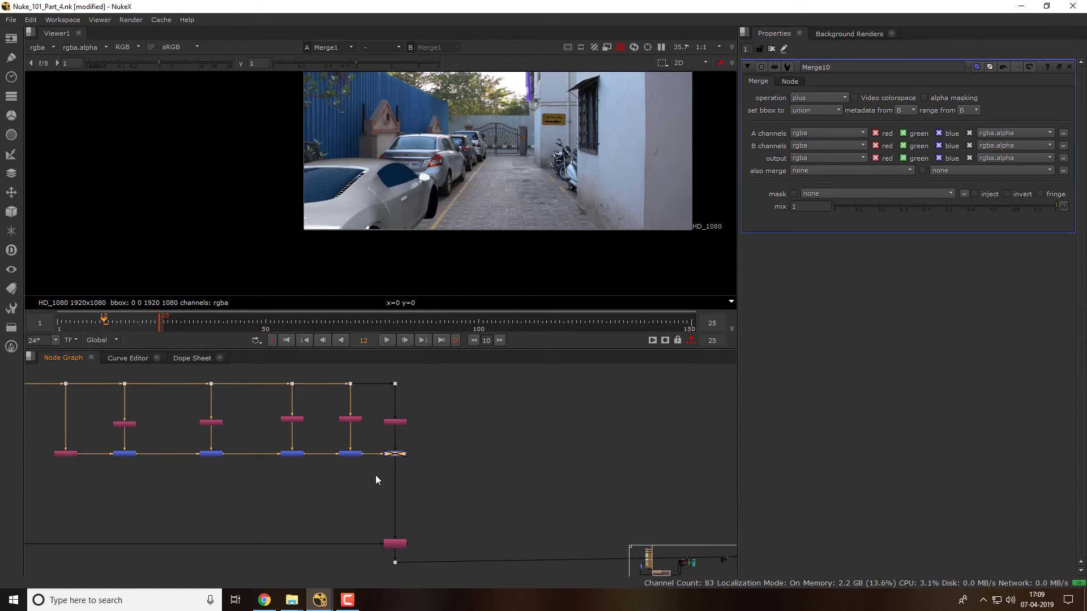
pyautogui.scroll(1, 402, 460)
pyautogui.scroll(3, 404, 460)
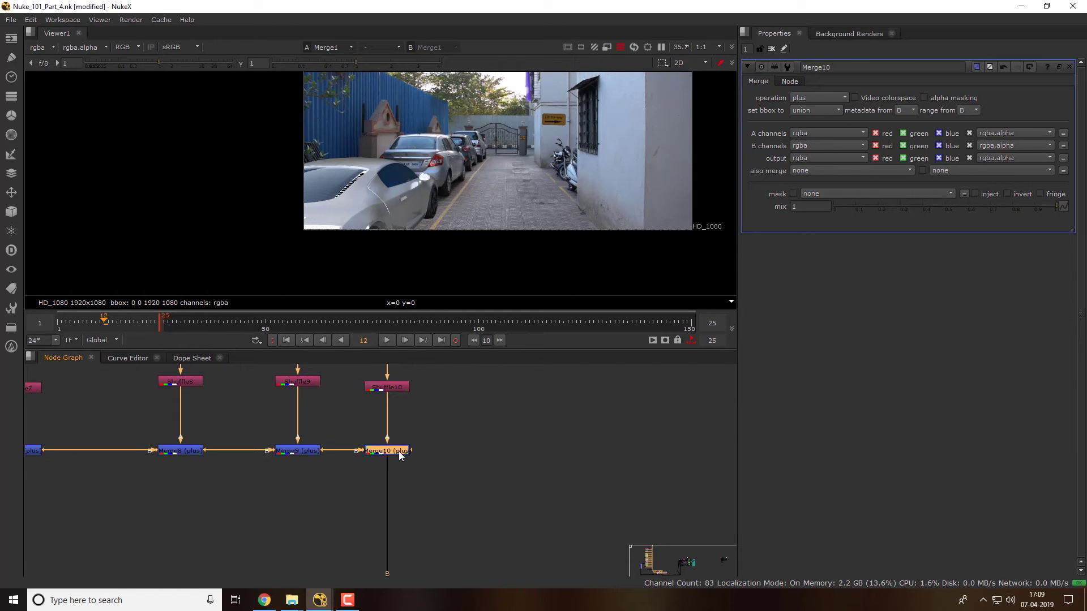
pyautogui.click(457, 457)
pyautogui.moveTo(458, 457); pyautogui.dragTo(411, 466)
pyautogui.click(380, 466)
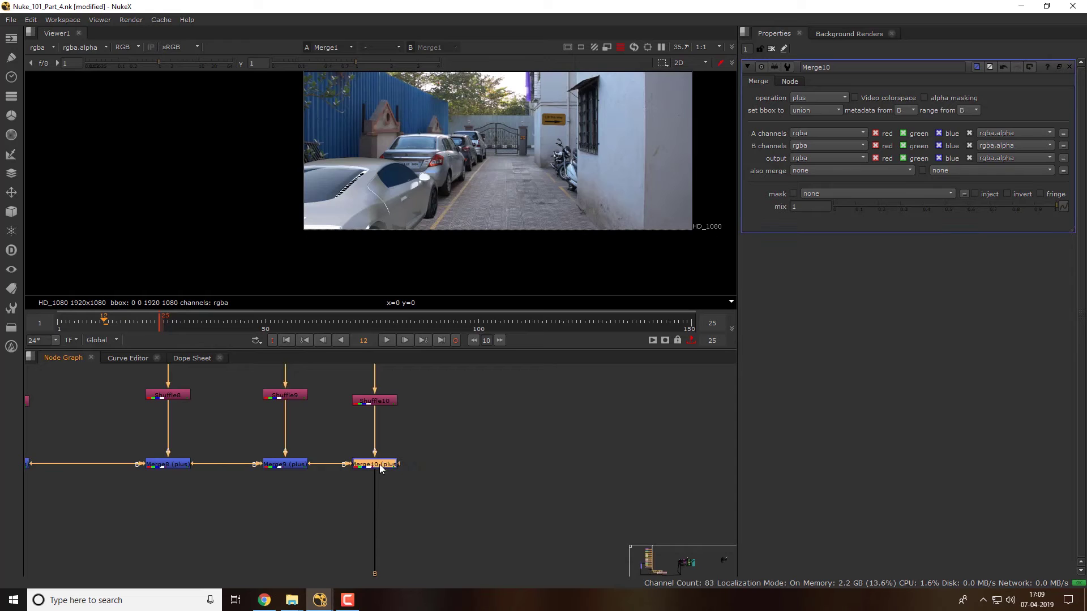
pyautogui.moveTo(1050, 206); pyautogui.dragTo(868, 215)
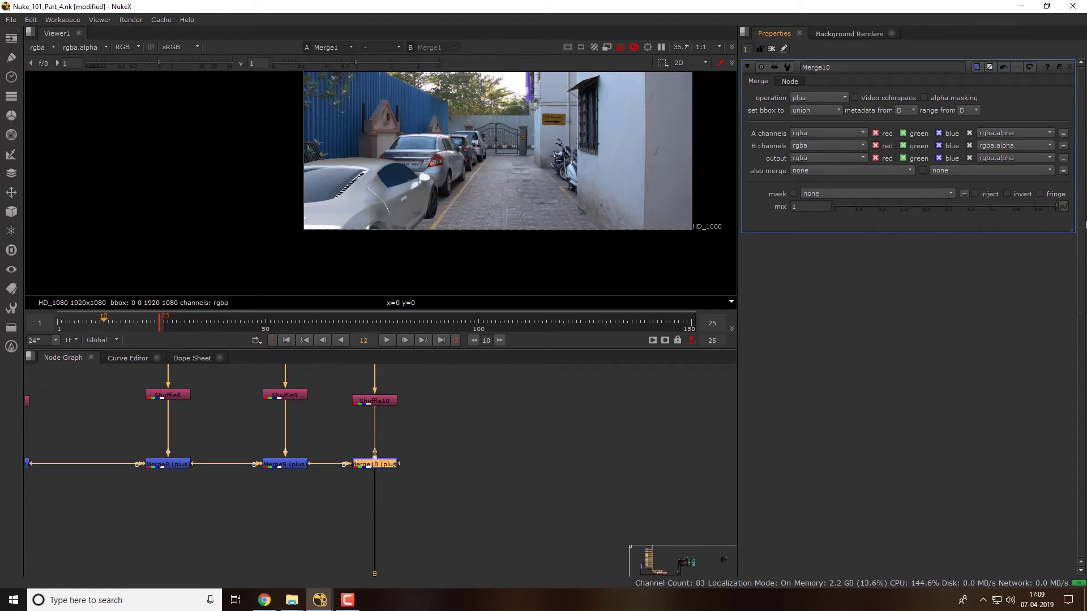
# View Merge10 alone and set its specular mix to about 0.525
pyautogui.moveTo(401, 461); pyautogui.dragTo(344, 490)
pyautogui.press('1')
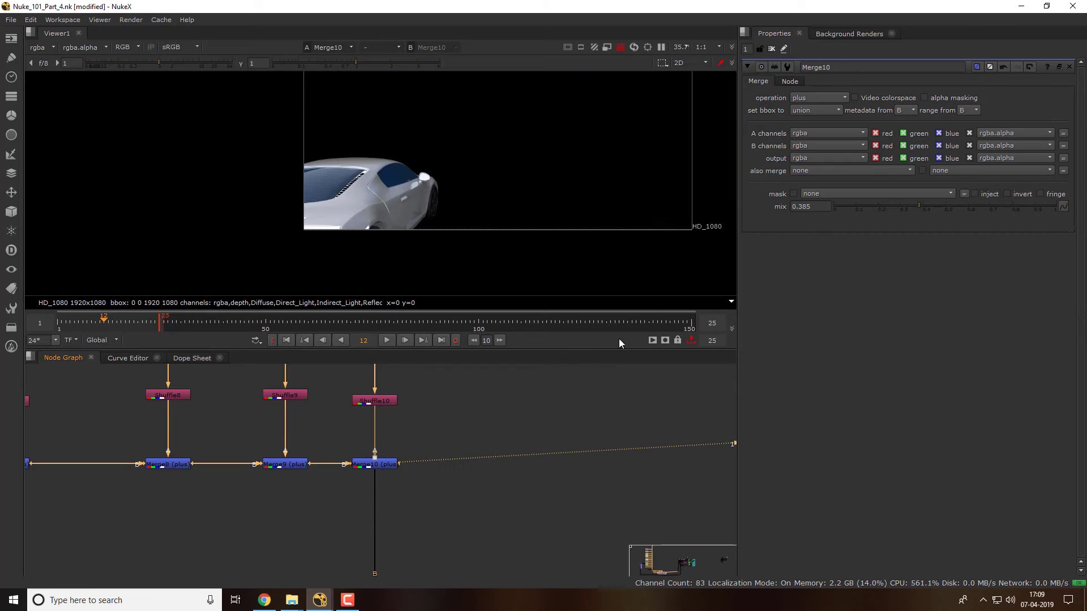
pyautogui.moveTo(920, 208); pyautogui.dragTo(834, 209)
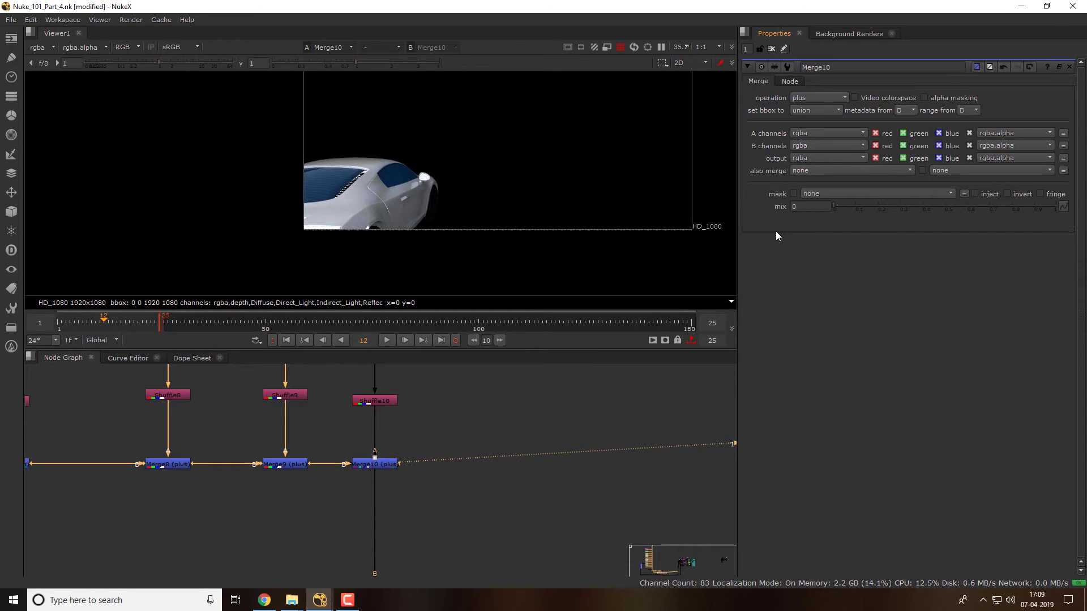
pyautogui.moveTo(906, 208); pyautogui.dragTo(942, 230)
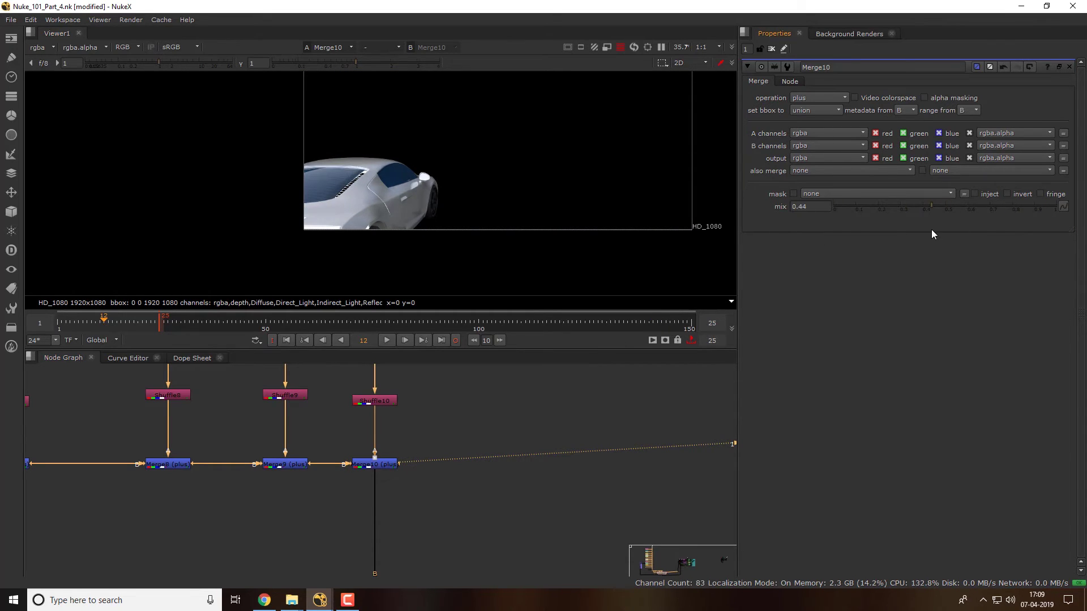
pyautogui.scroll(-3, 547, 541)
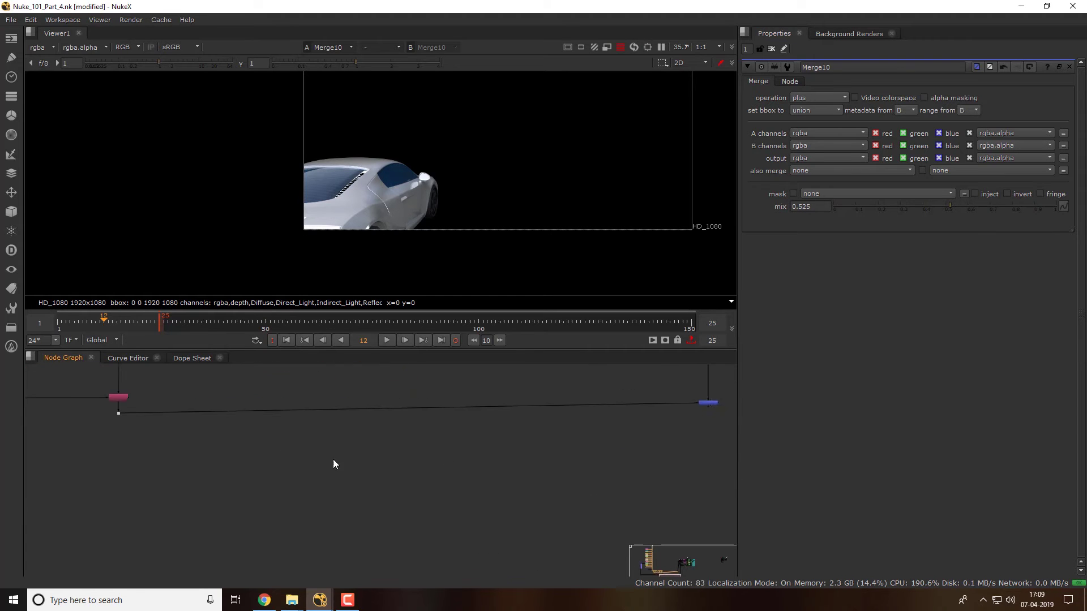
# View the final Merge1 composite, center the car, and reposition a shuffle-merge pair
pyautogui.moveTo(533, 402); pyautogui.dragTo(610, 463)
pyautogui.press('1')
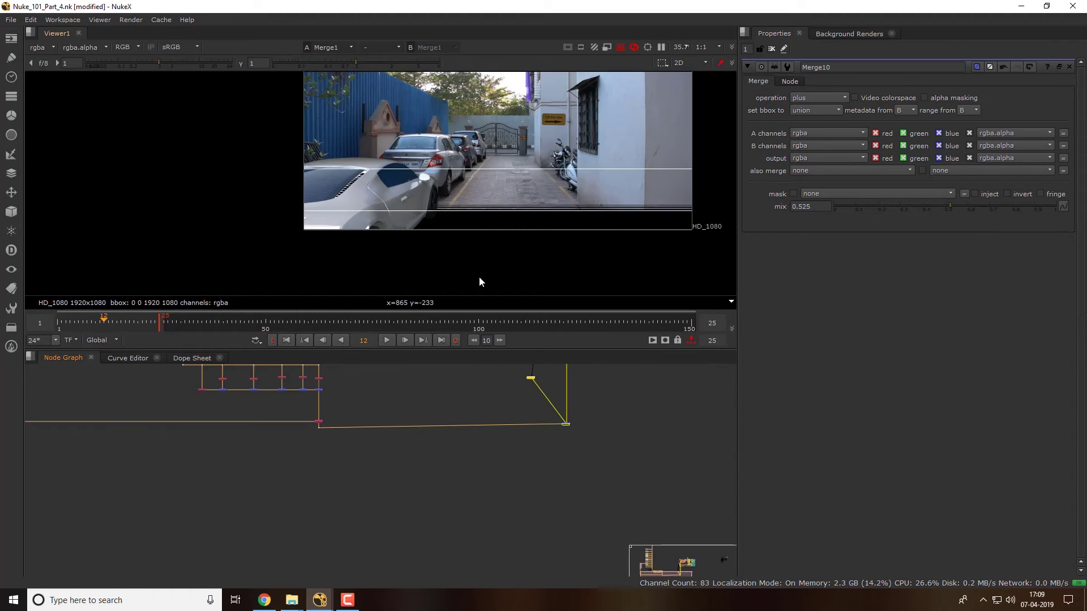
pyautogui.moveTo(391, 416); pyautogui.dragTo(412, 452)
pyautogui.moveTo(378, 208); pyautogui.dragTo(393, 216)
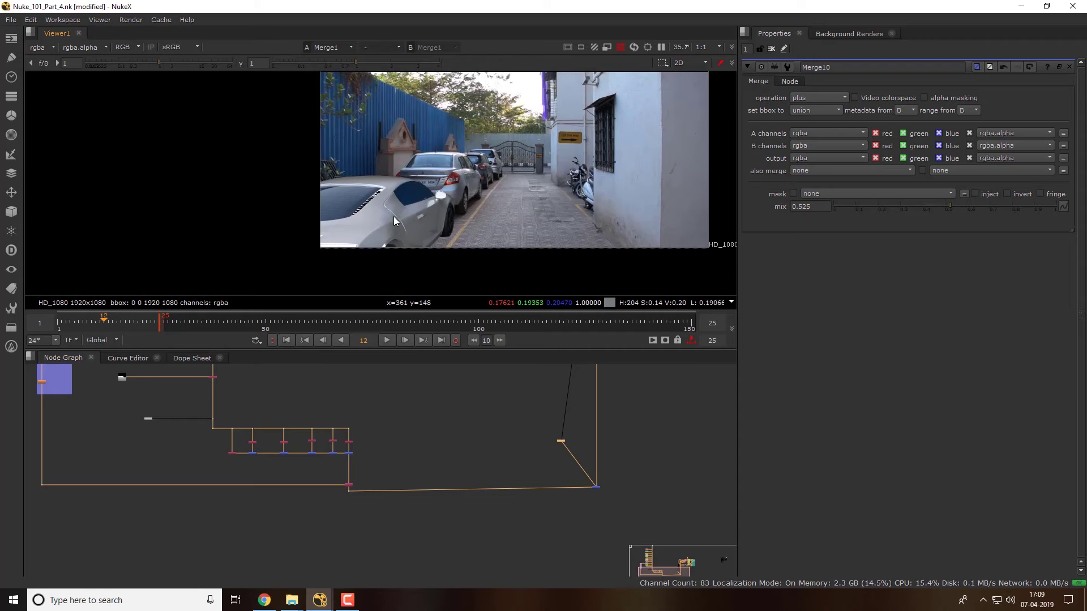
pyautogui.scroll(2, 395, 220)
pyautogui.scroll(3, 286, 430)
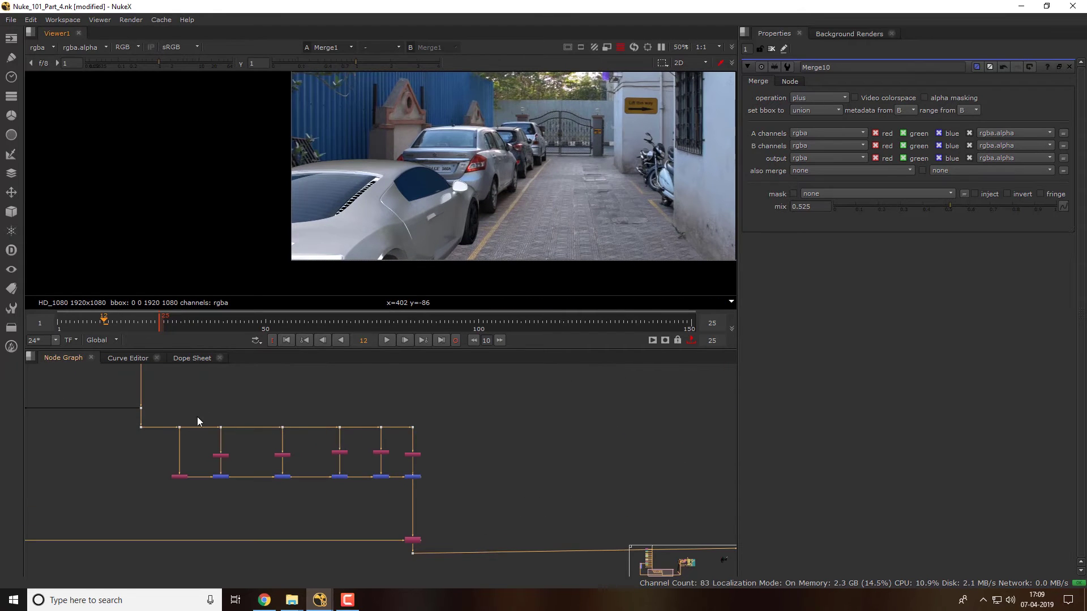
pyautogui.moveTo(197, 418)
pyautogui.mouseDown()
pyautogui.moveTo(241, 491)
pyautogui.moveTo(237, 478)
pyautogui.mouseUp()
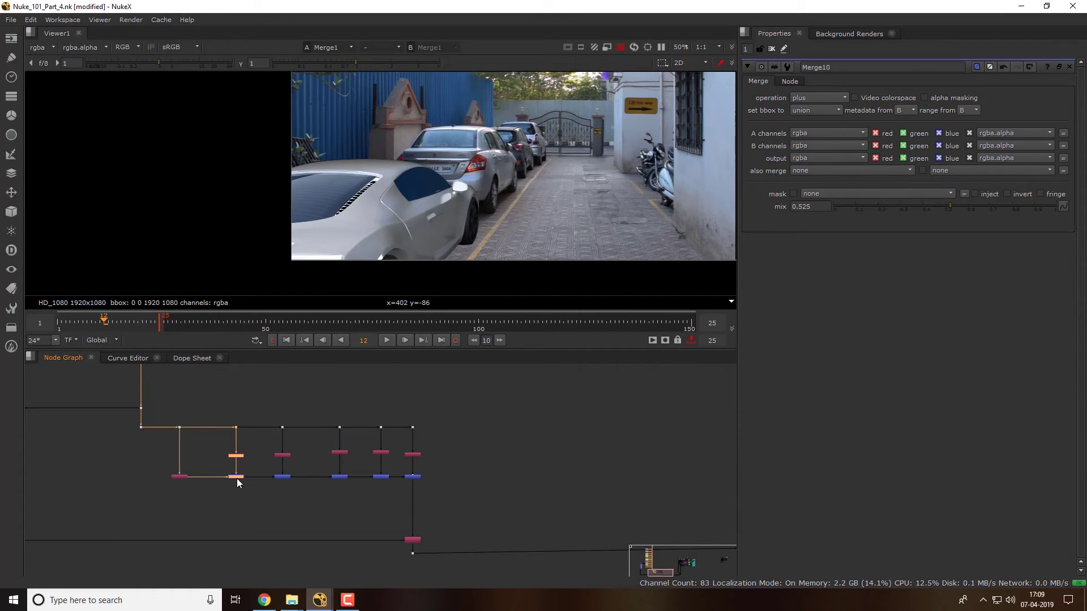
pyautogui.scroll(1, 470, 240)
pyautogui.scroll(1, 475, 186)
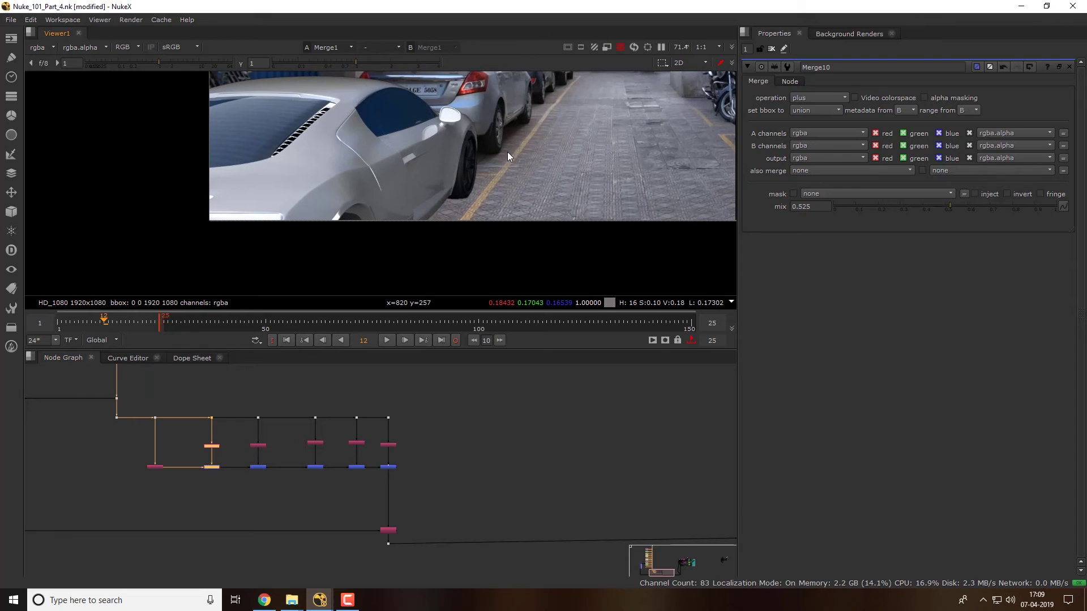
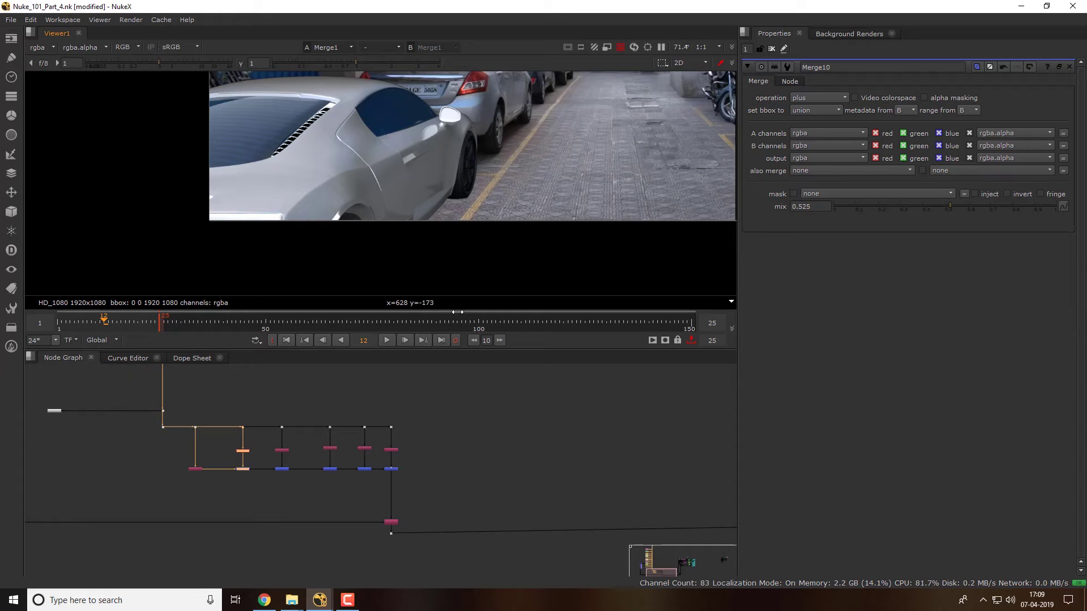
# Add a new Merge node and a Shuffle11 node connected to the render pass stream
pyautogui.scroll(-2, 420, 468)
pyautogui.scroll(2, 420, 468)
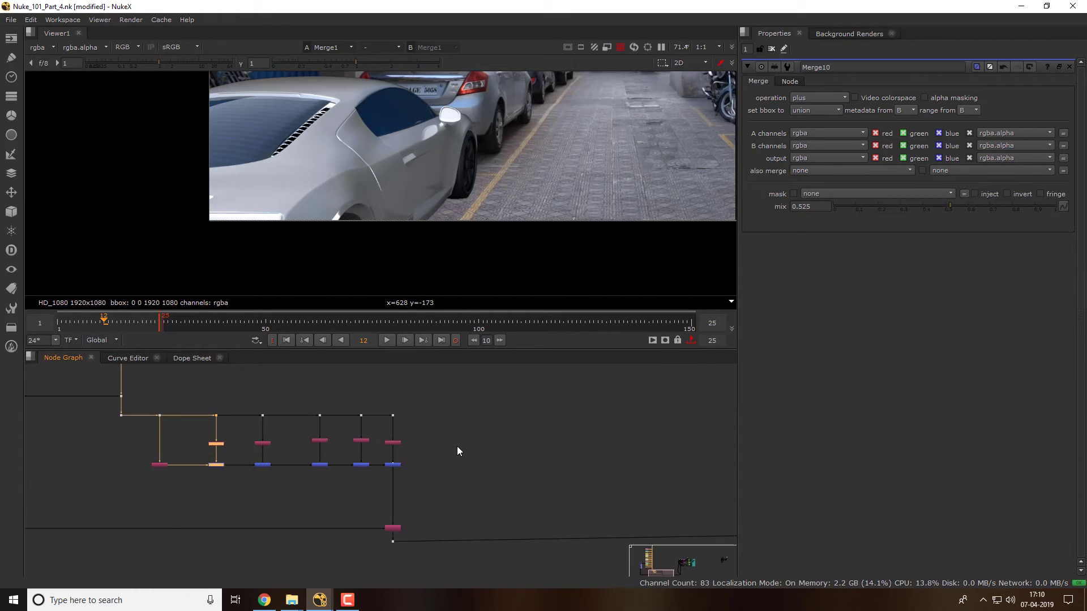
pyautogui.press('m')
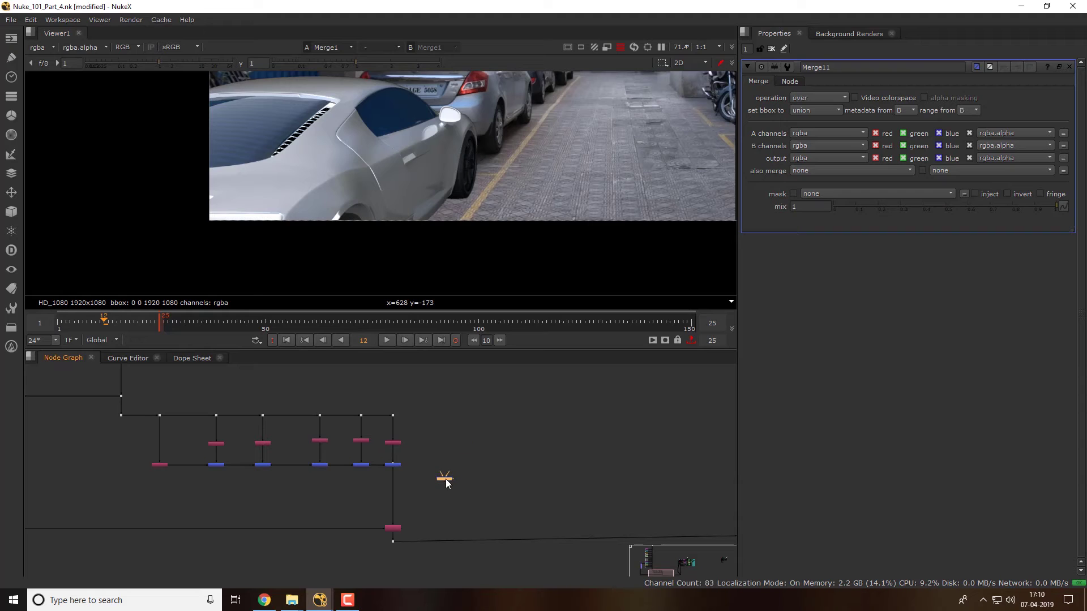
pyautogui.click(434, 433)
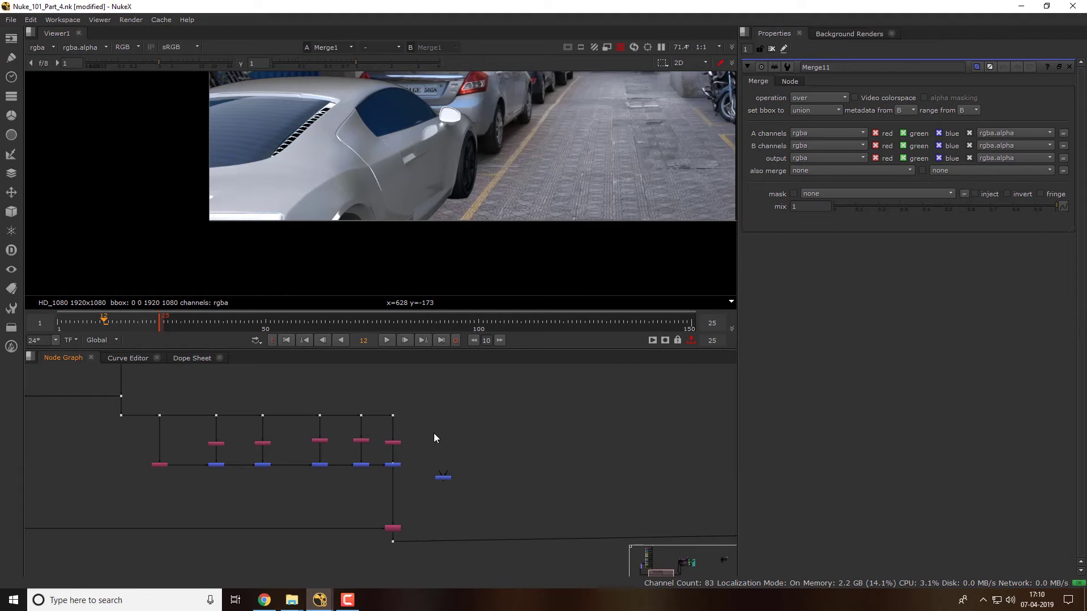
pyautogui.press('Tab')
pyautogui.write('shuf')
pyautogui.press('Return')
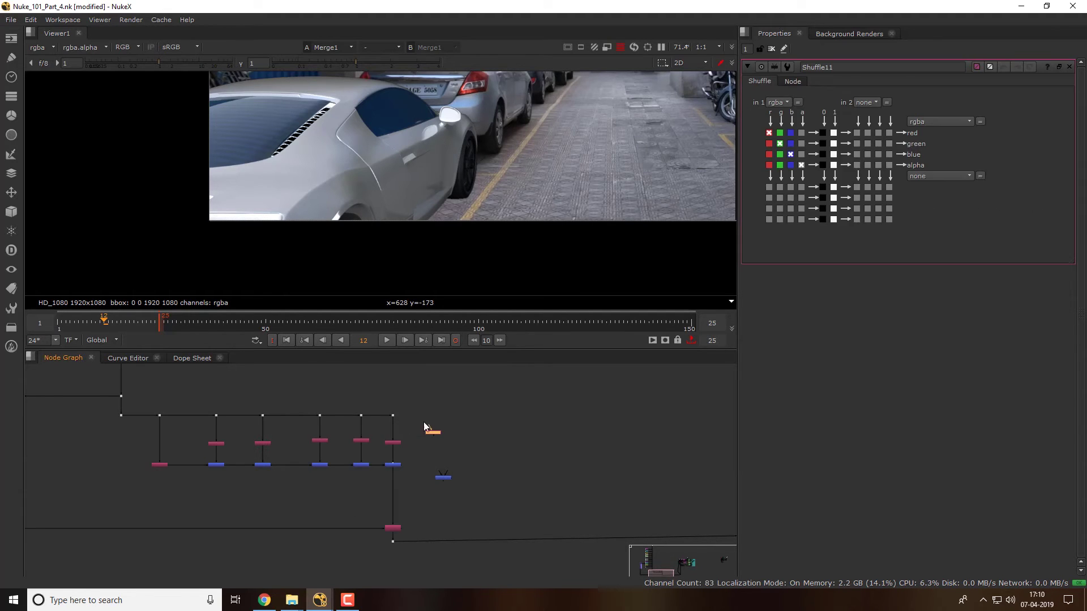
pyautogui.scroll(2, 425, 426)
pyautogui.moveTo(396, 421)
pyautogui.keyDown('ctrl'); pyautogui.mouseDown()
pyautogui.moveTo(440, 407)
pyautogui.moveTo(436, 460)
pyautogui.mouseUp(); pyautogui.keyUp('ctrl')
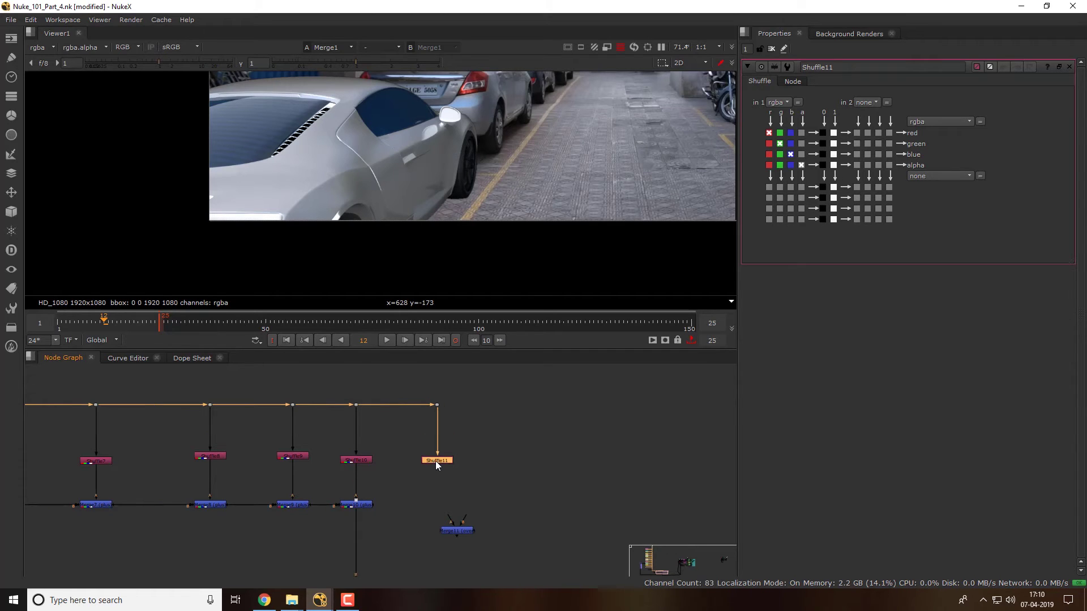
# Set Shuffle11's input layer to the AO pass and view its output full frame
pyautogui.click(777, 103)
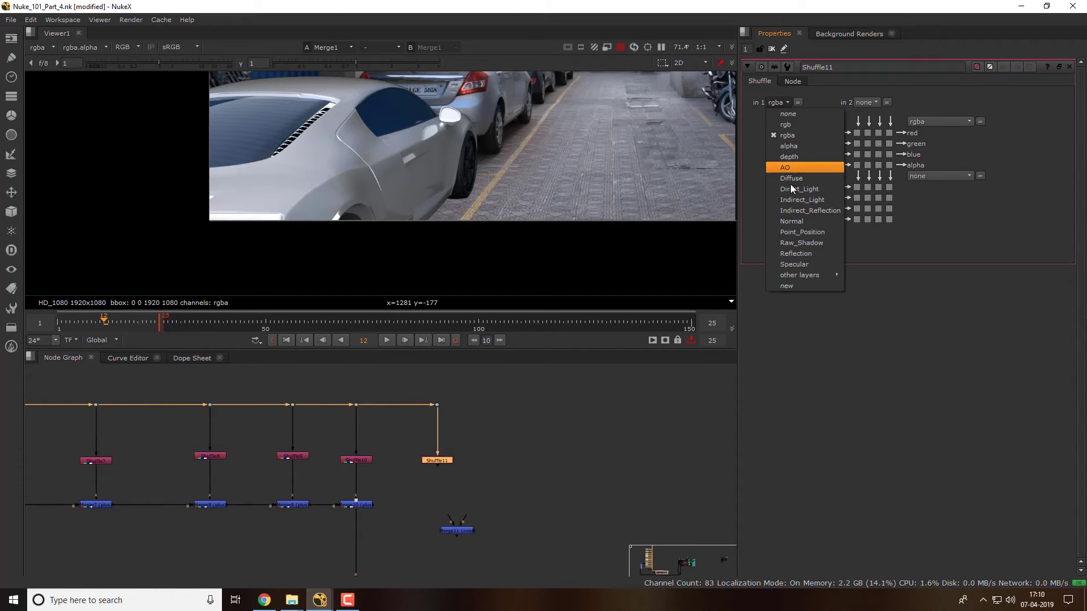
pyautogui.click(793, 169)
pyautogui.press('1')
pyautogui.click(456, 440)
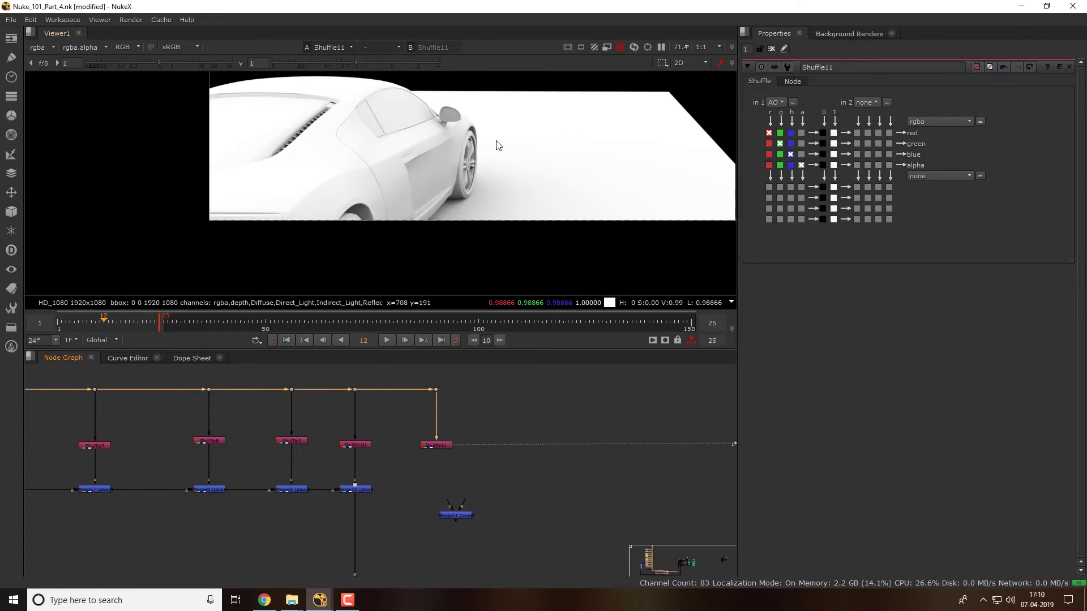
pyautogui.press('f')
# Insert Merge11 into the chain under Shuffle11 and set its operation to multiply
pyautogui.scroll(-2, 452, 388)
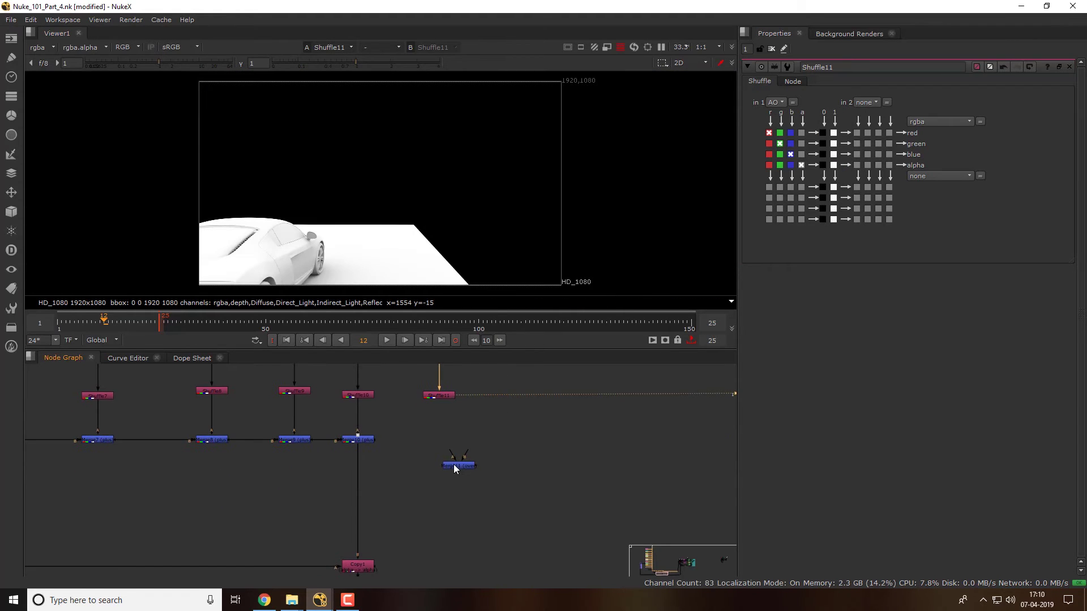
pyautogui.moveTo(454, 465)
pyautogui.mouseDown()
pyautogui.moveTo(360, 478)
pyautogui.moveTo(423, 490)
pyautogui.moveTo(439, 396)
pyautogui.mouseUp()
pyautogui.moveTo(426, 488); pyautogui.dragTo(448, 442)
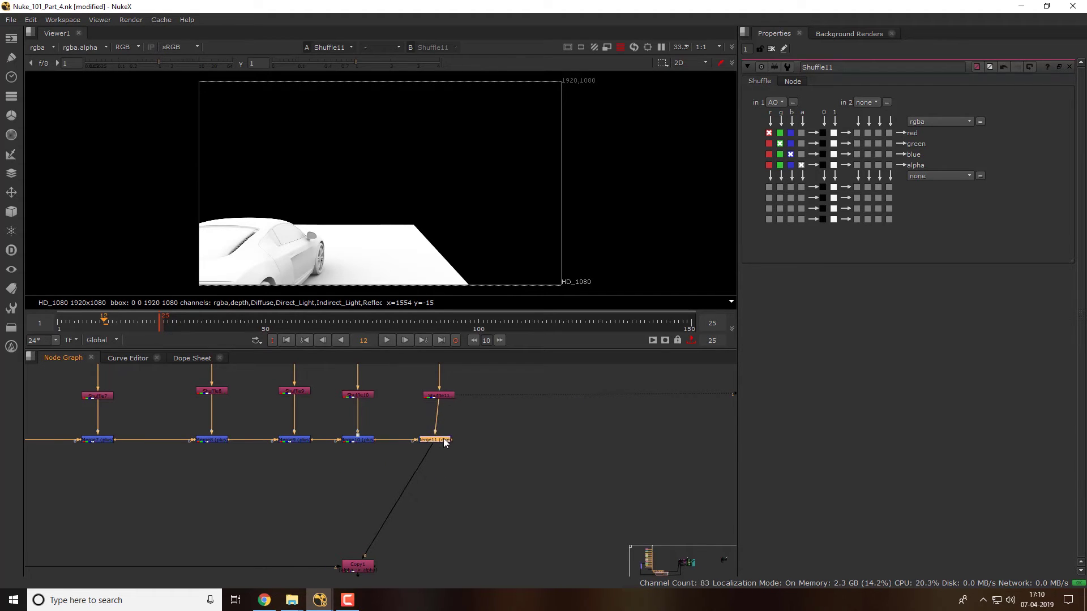
pyautogui.press('1')
pyautogui.click(443, 413)
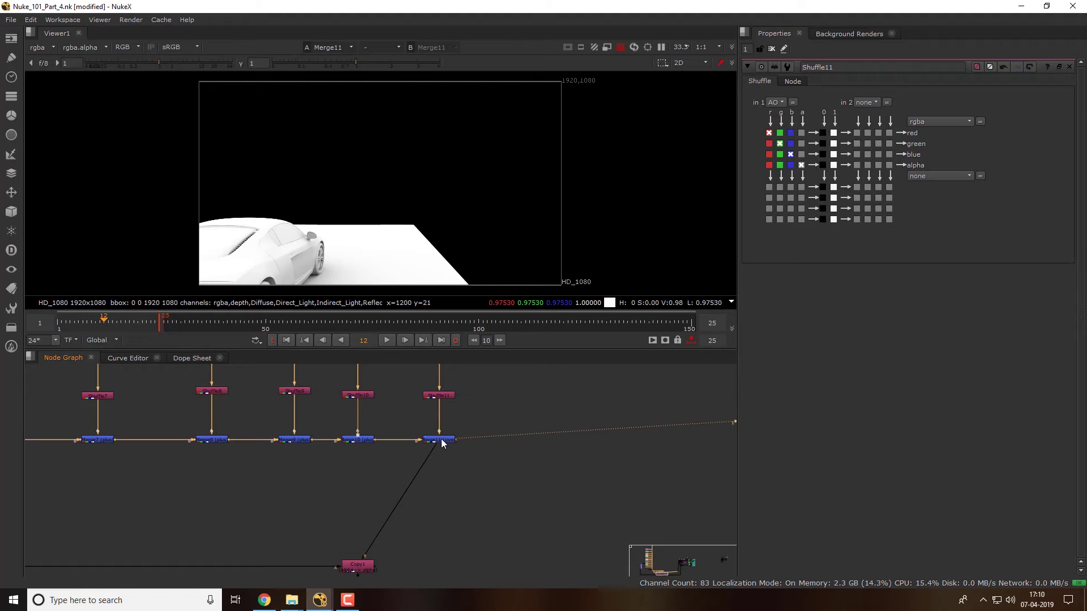
pyautogui.doubleClick(440, 440)
pyautogui.click(809, 96)
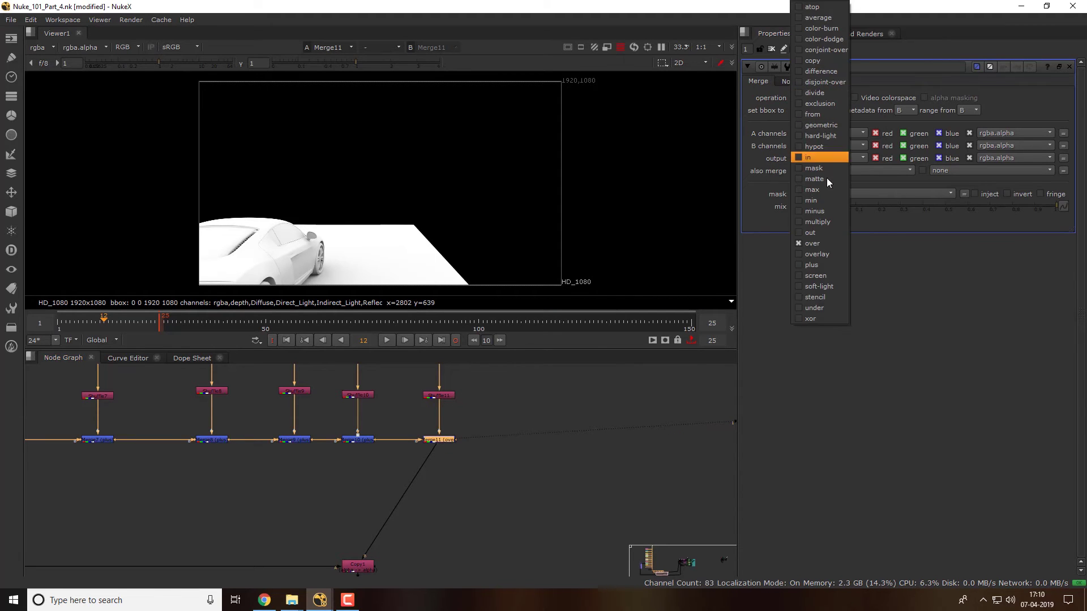
pyautogui.click(827, 222)
# Move Copy1 right so it sits straight below the merge chain
pyautogui.press('a')
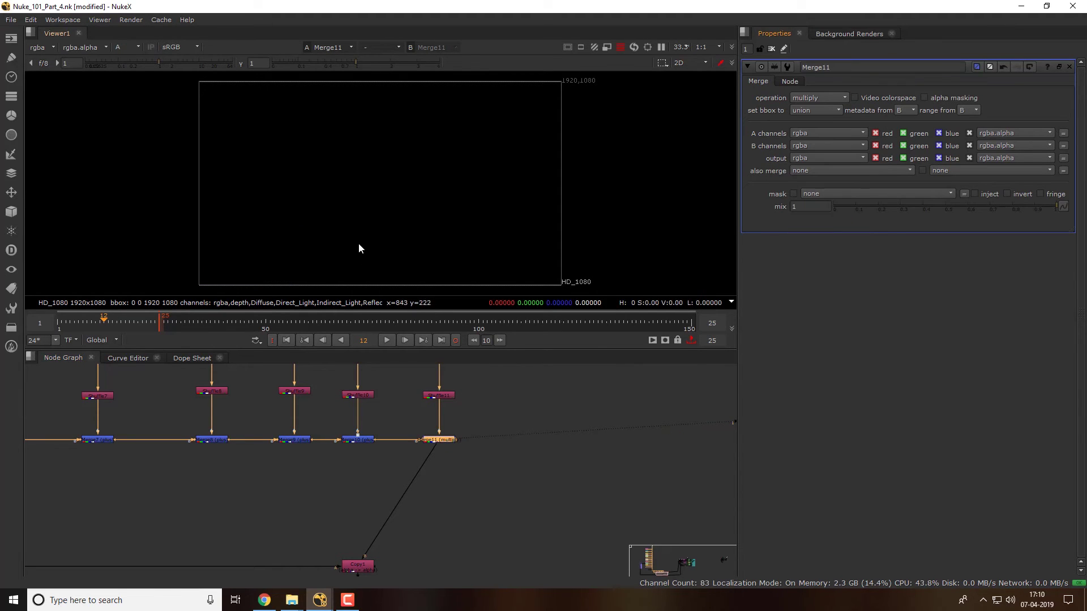
pyautogui.moveTo(430, 488); pyautogui.dragTo(389, 414)
pyautogui.moveTo(350, 463); pyautogui.dragTo(269, 527)
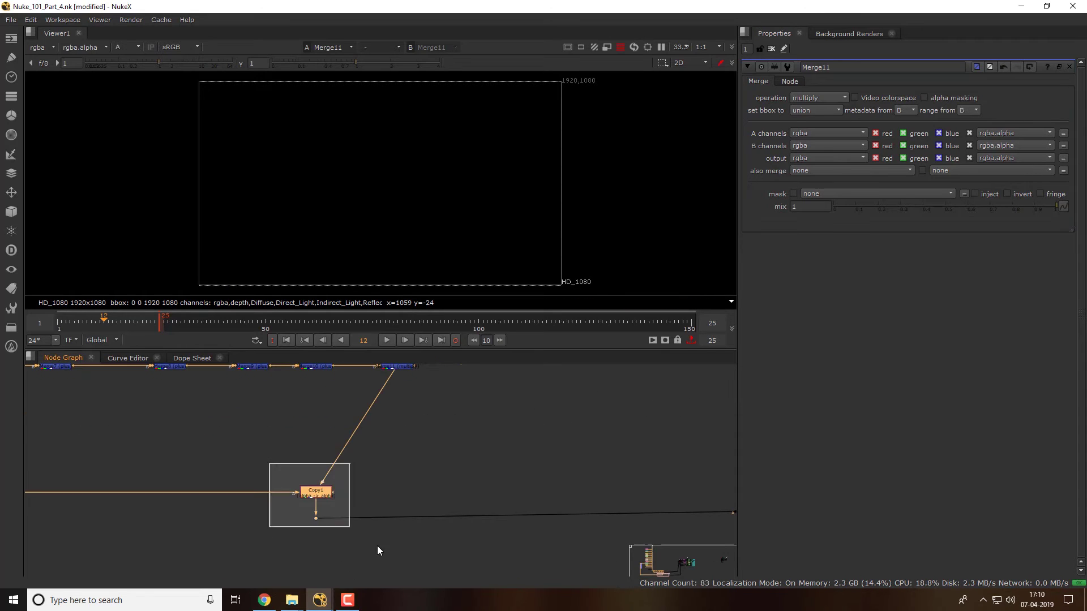
pyautogui.moveTo(323, 492); pyautogui.dragTo(385, 495)
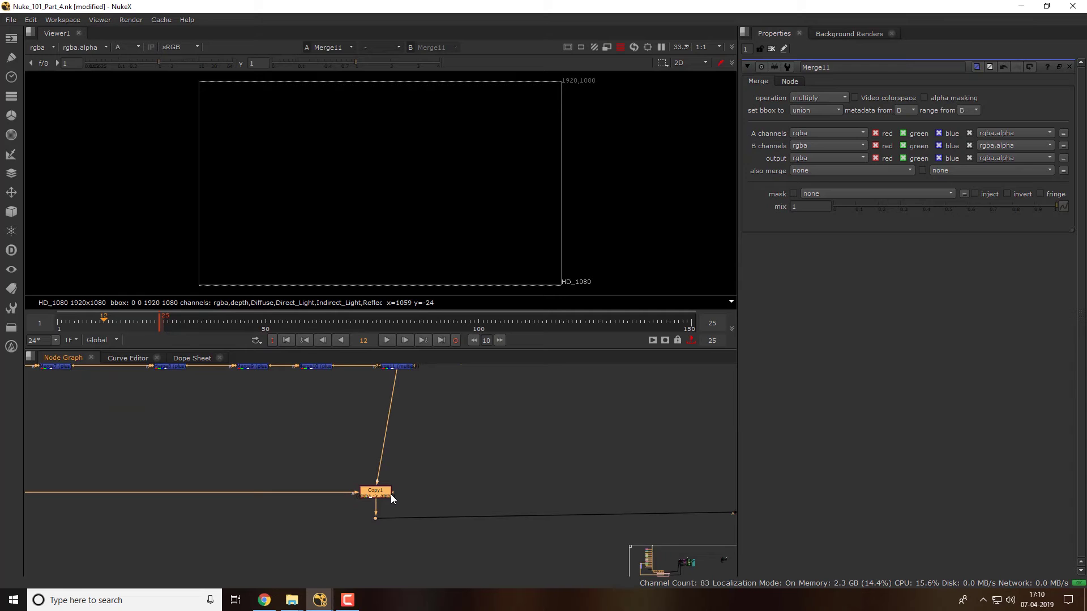
pyautogui.moveTo(392, 494); pyautogui.dragTo(410, 495)
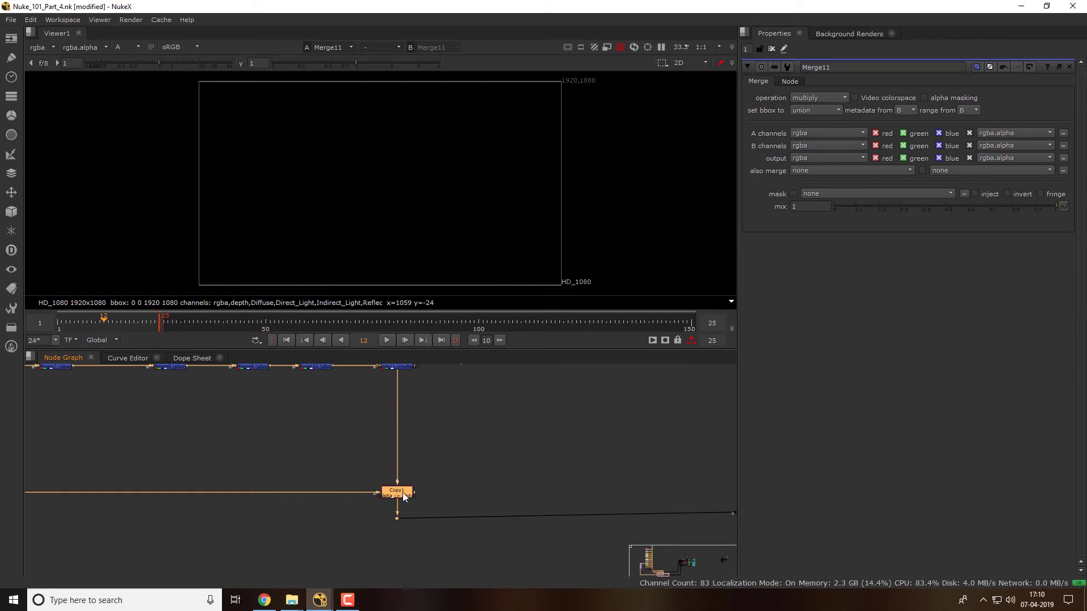
# View Merge1's composite of the car on the parking-lot plate
pyautogui.scroll(-3, 408, 494)
pyautogui.moveTo(562, 506); pyautogui.dragTo(371, 498)
pyautogui.moveTo(563, 454); pyautogui.dragTo(657, 502)
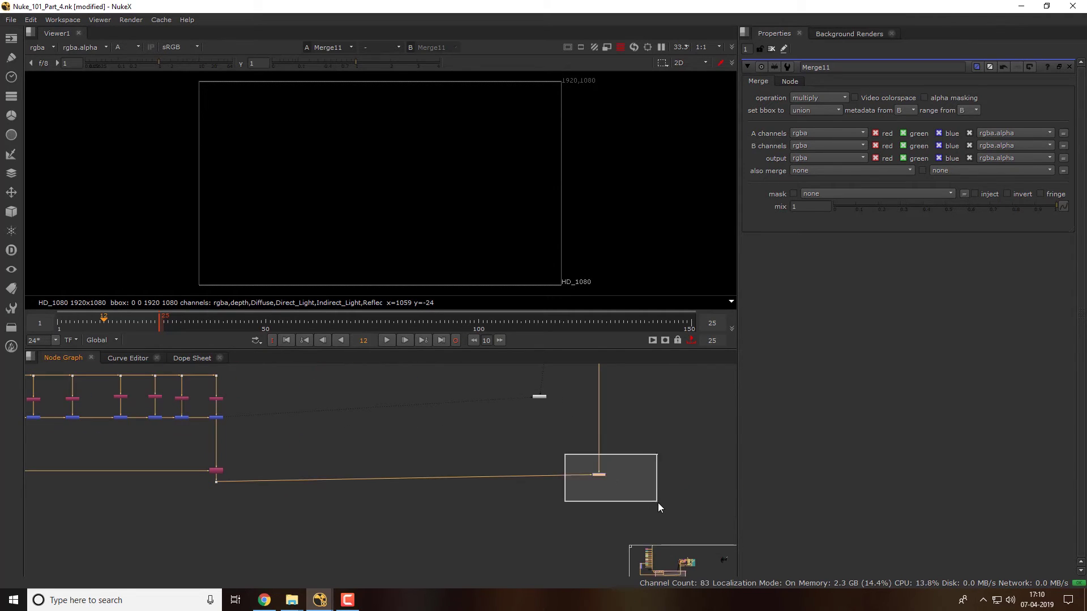
pyautogui.press('1')
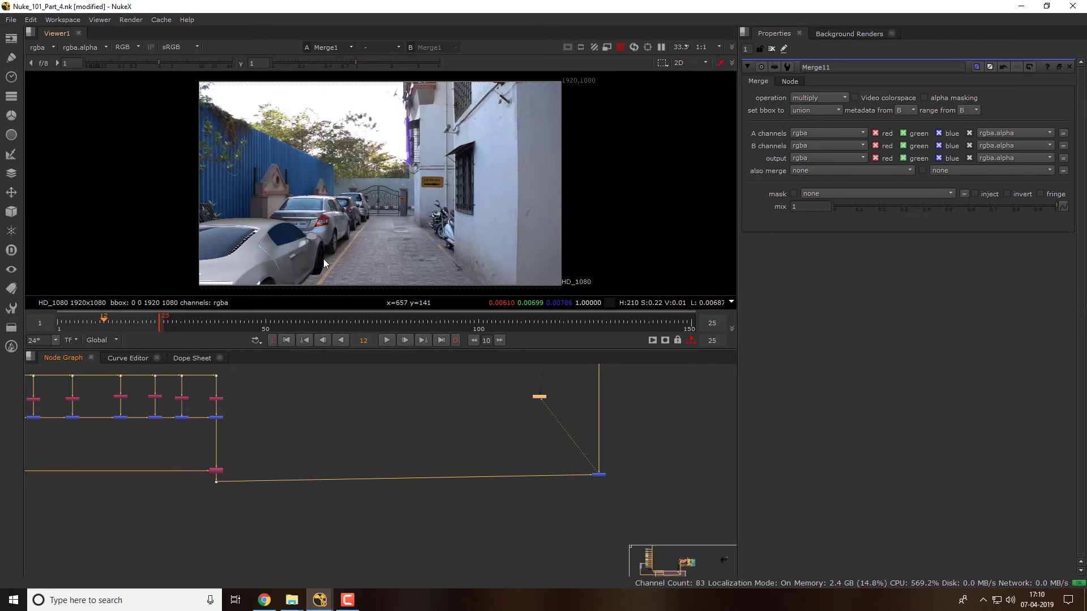
# Disable and re-enable the last merge to compare the result, then select Merge4
pyautogui.scroll(2, 344, 238)
pyautogui.scroll(3, 381, 236)
pyautogui.moveTo(221, 426); pyautogui.dragTo(313, 488)
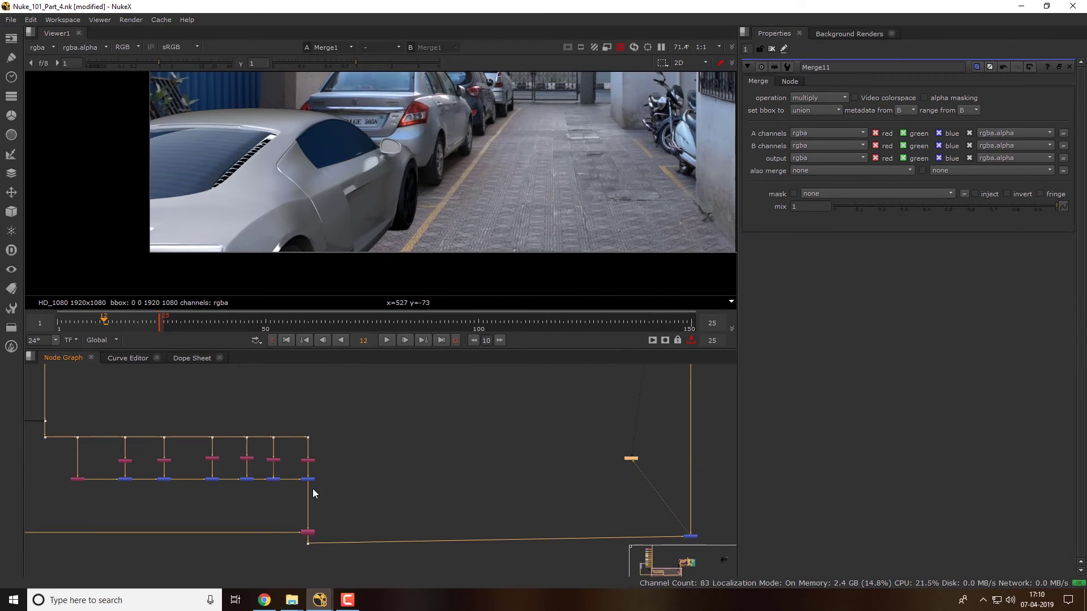
pyautogui.click(311, 480)
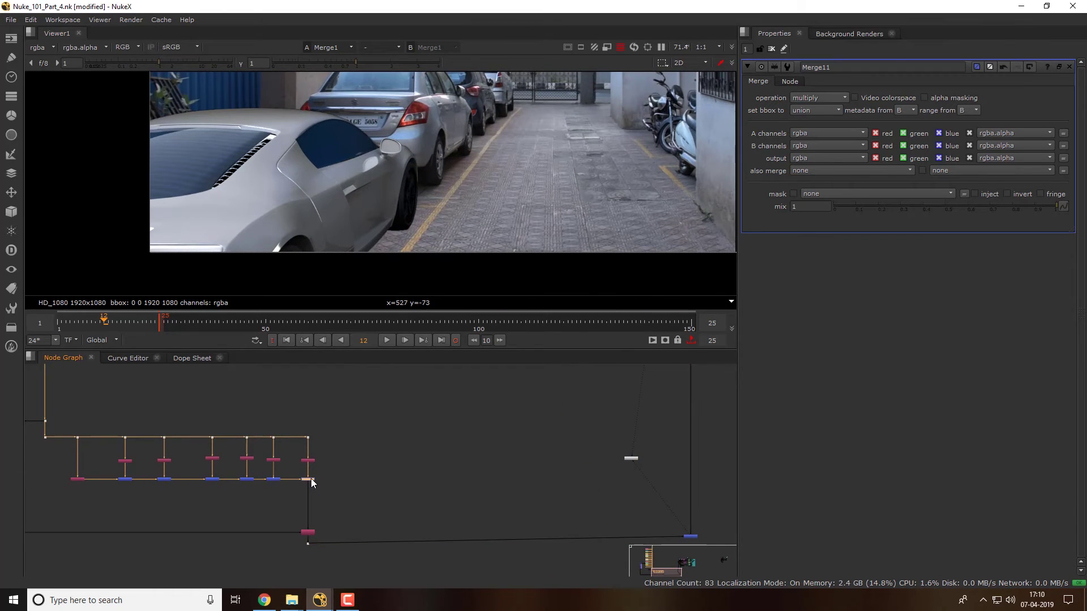
pyautogui.press('d')
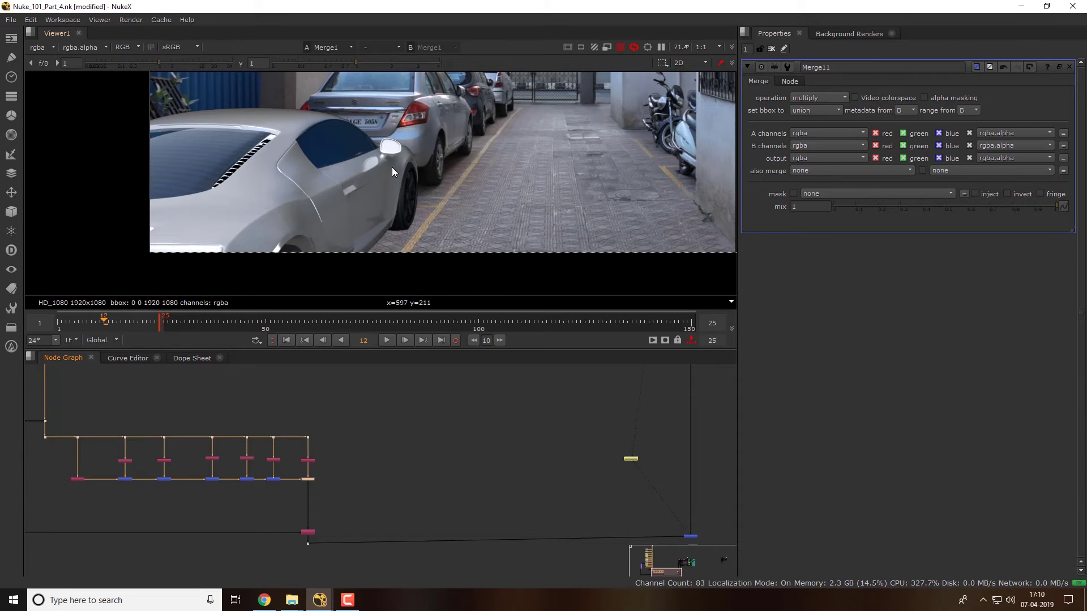
pyautogui.press('d')
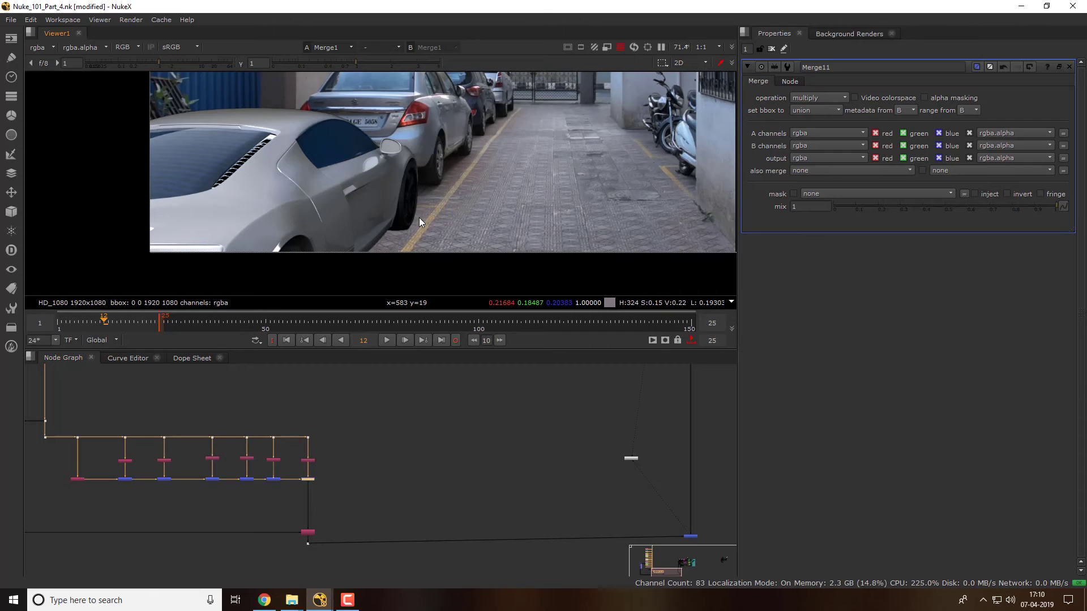
pyautogui.moveTo(352, 253)
pyautogui.mouseDown()
pyautogui.moveTo(396, 272)
pyautogui.moveTo(446, 209)
pyautogui.mouseUp()
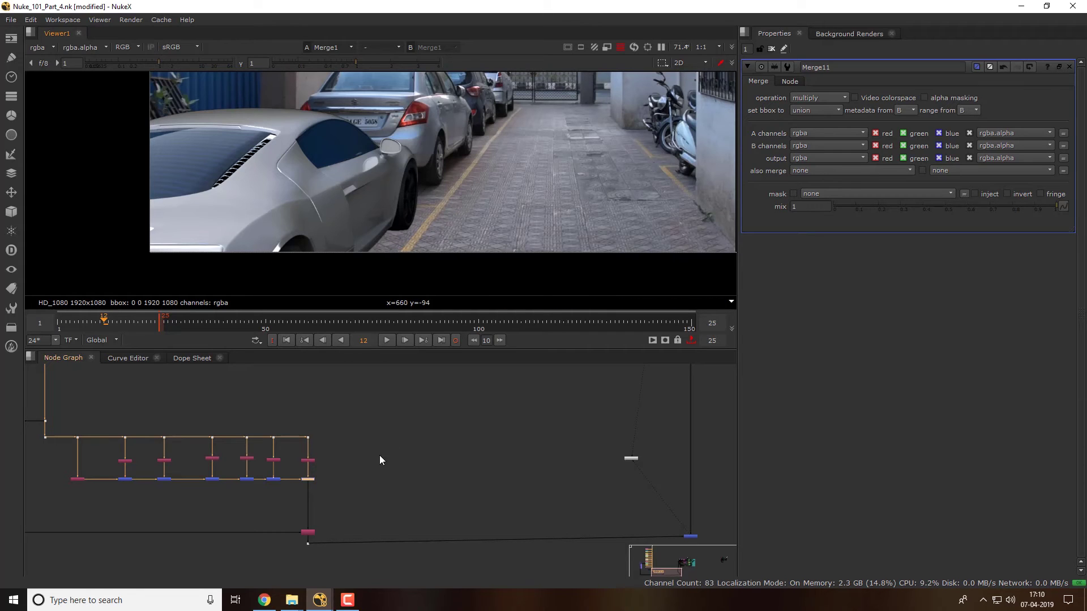
pyautogui.moveTo(433, 481); pyautogui.dragTo(371, 441)
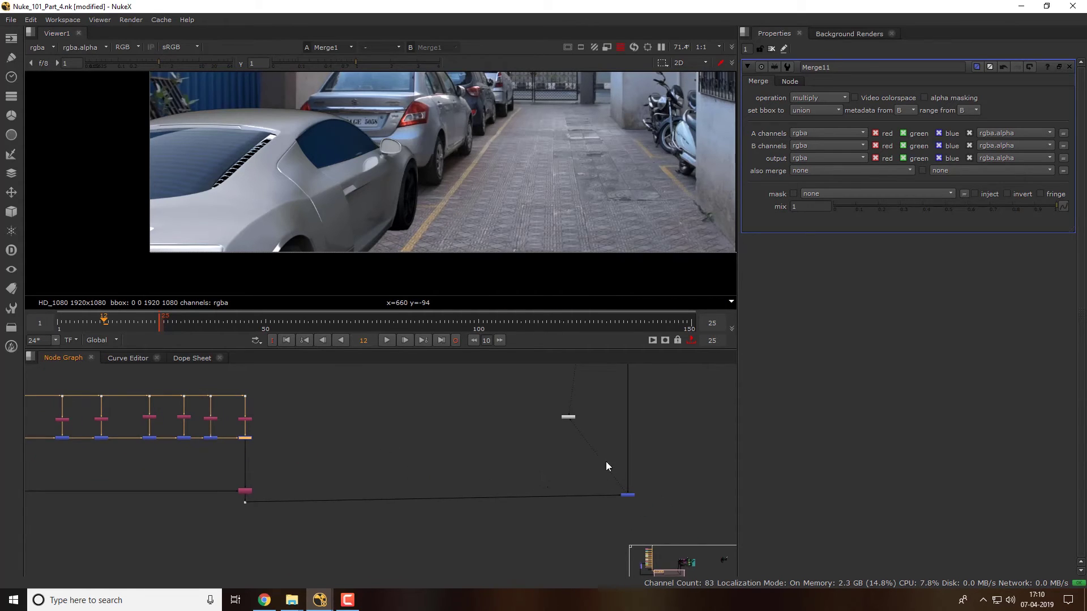
pyautogui.moveTo(546, 408); pyautogui.dragTo(599, 369)
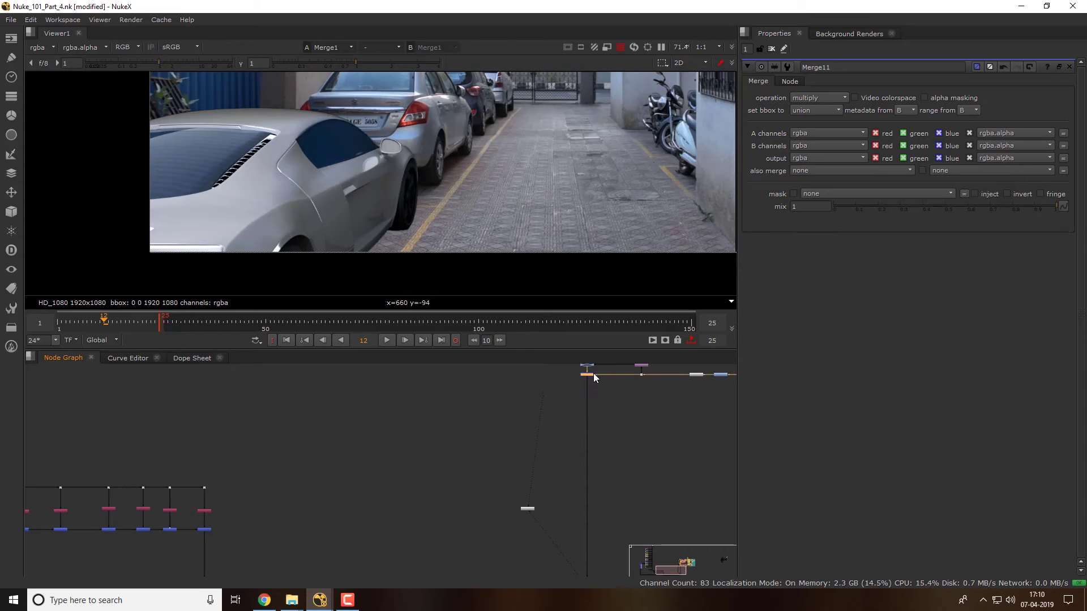
# View Merge4's output and add a new Merge12 node below the tree
pyautogui.press('1')
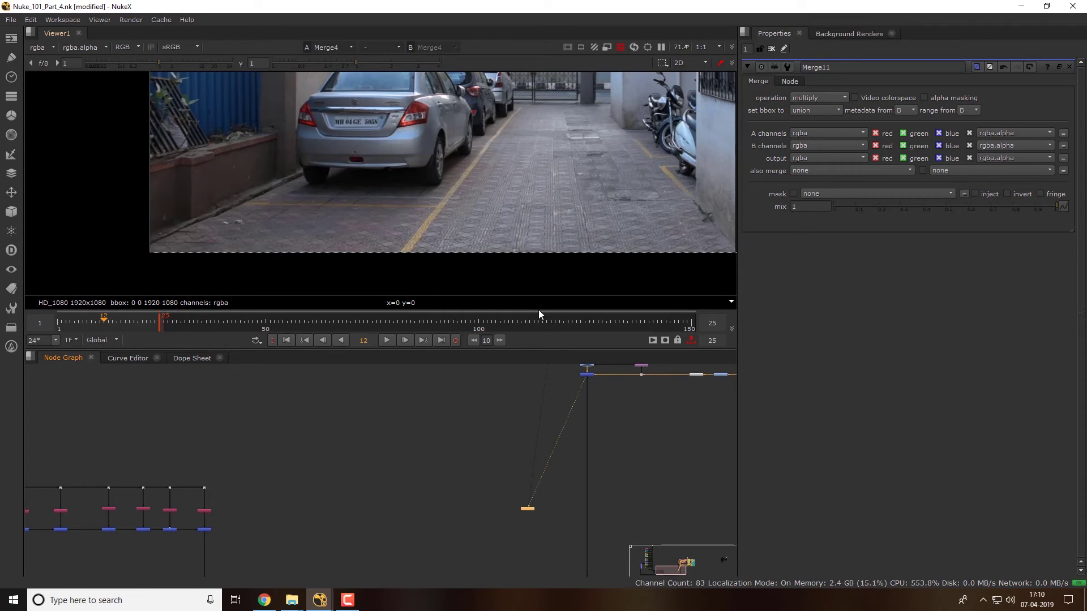
pyautogui.moveTo(426, 484); pyautogui.dragTo(463, 375)
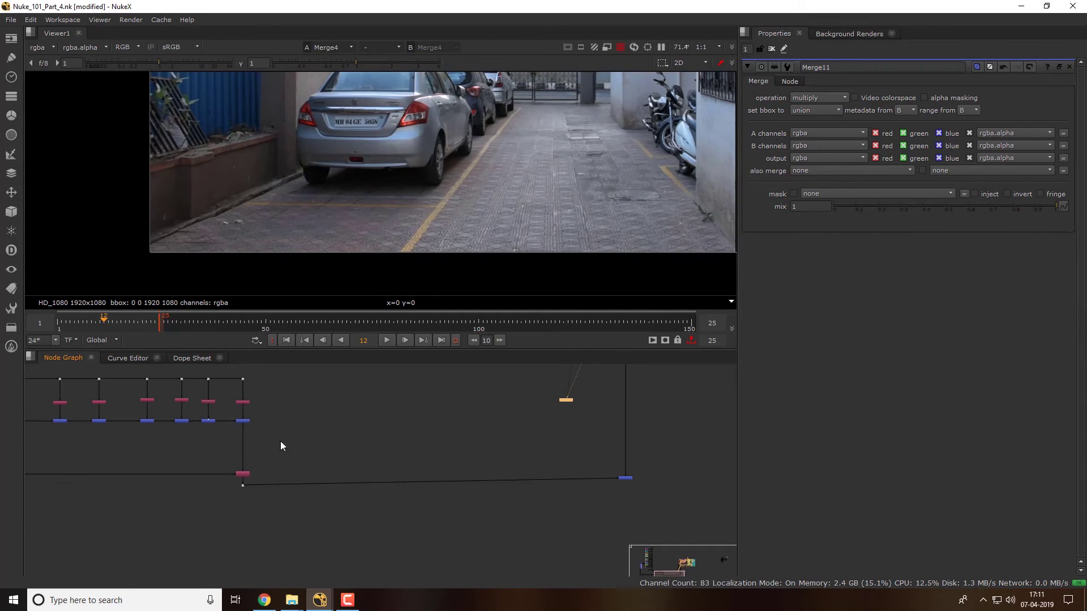
pyautogui.moveTo(282, 444); pyautogui.dragTo(258, 483)
pyautogui.scroll(3, 205, 470)
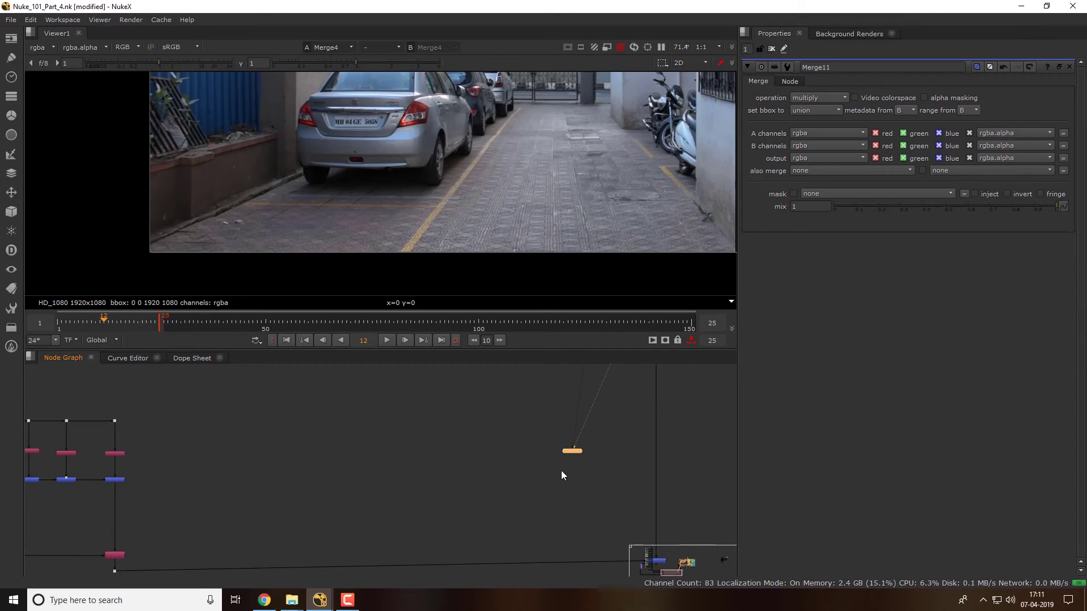
pyautogui.scroll(-3, 480, 434)
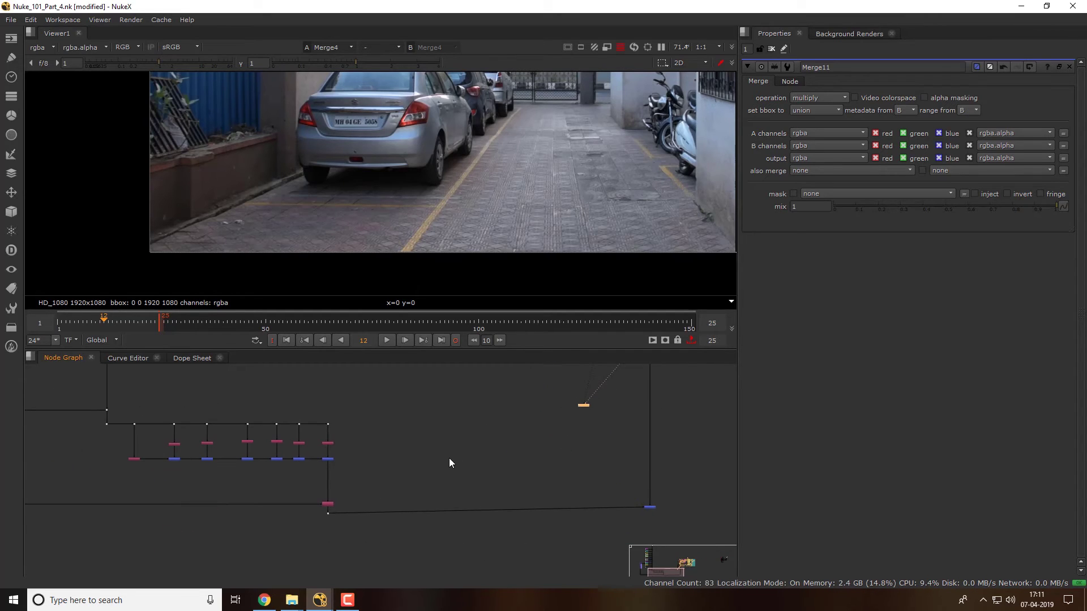
pyautogui.press('m')
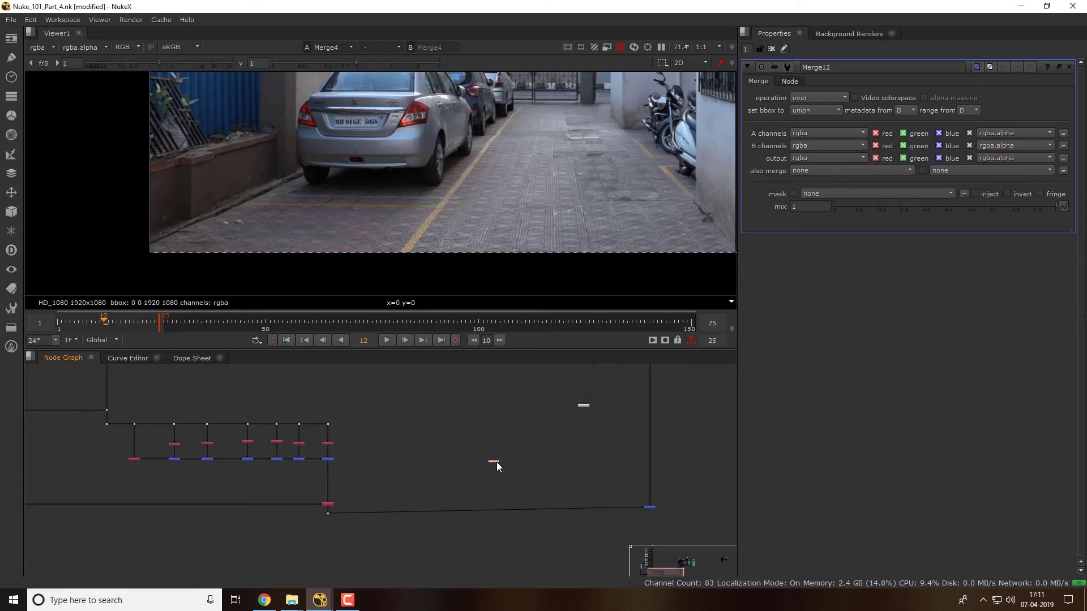
pyautogui.scroll(3, 497, 463)
pyautogui.scroll(-3, 496, 473)
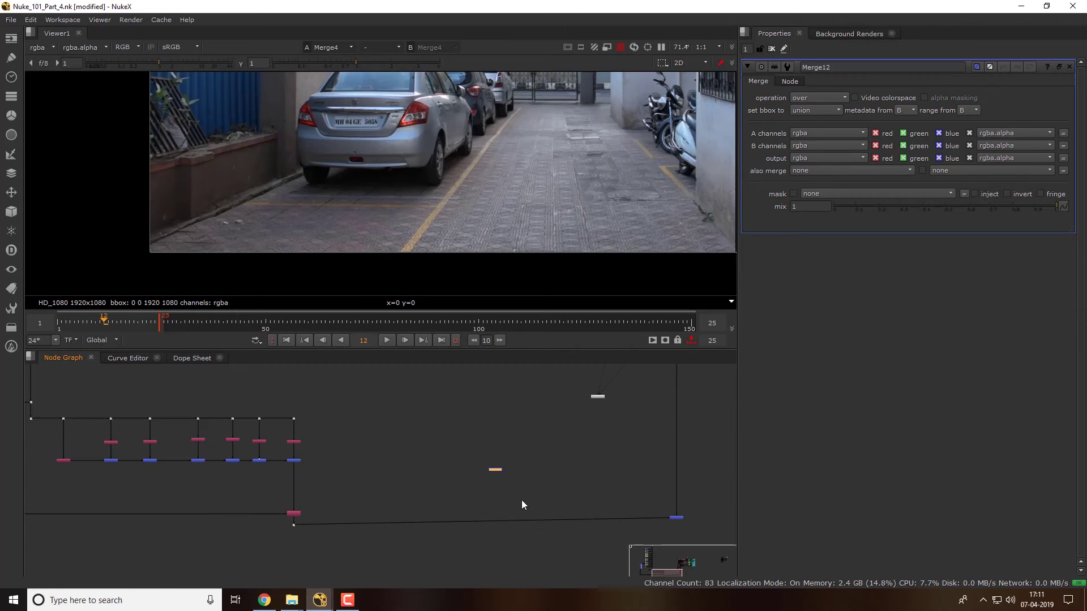
# Wire Merge12's inputs to the top-right node and the last shuffled pass
pyautogui.click(675, 518)
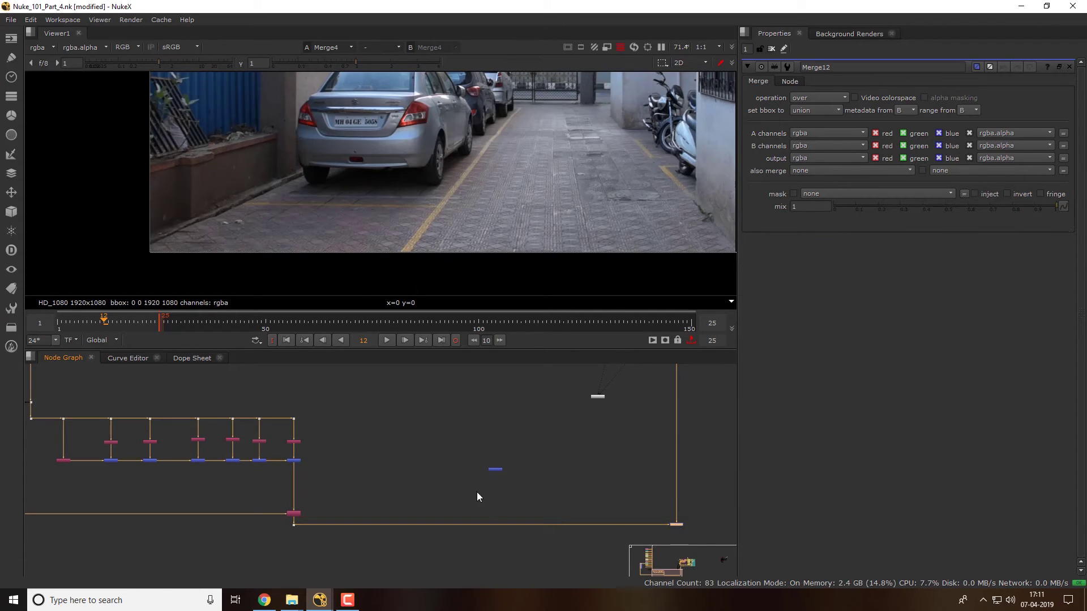
pyautogui.scroll(1, 496, 473)
pyautogui.moveTo(497, 474)
pyautogui.mouseDown()
pyautogui.moveTo(505, 481)
pyautogui.moveTo(321, 440)
pyautogui.moveTo(372, 457)
pyautogui.mouseUp()
pyautogui.click(339, 464)
pyautogui.moveTo(548, 496); pyautogui.dragTo(467, 479)
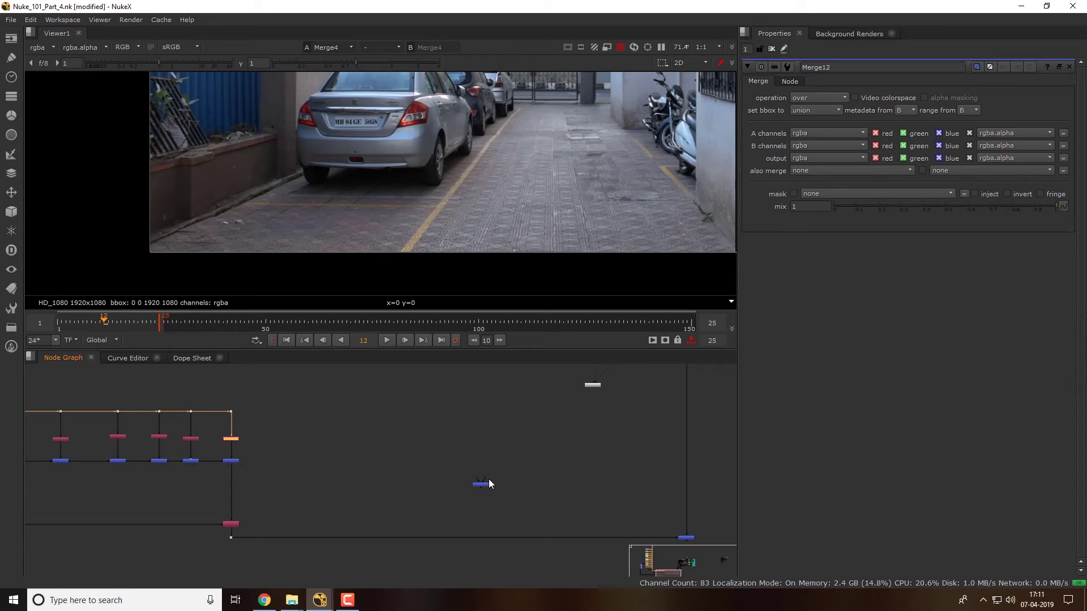
pyautogui.hotkey('ctrl', 'z')
pyautogui.moveTo(451, 490); pyautogui.dragTo(663, 379)
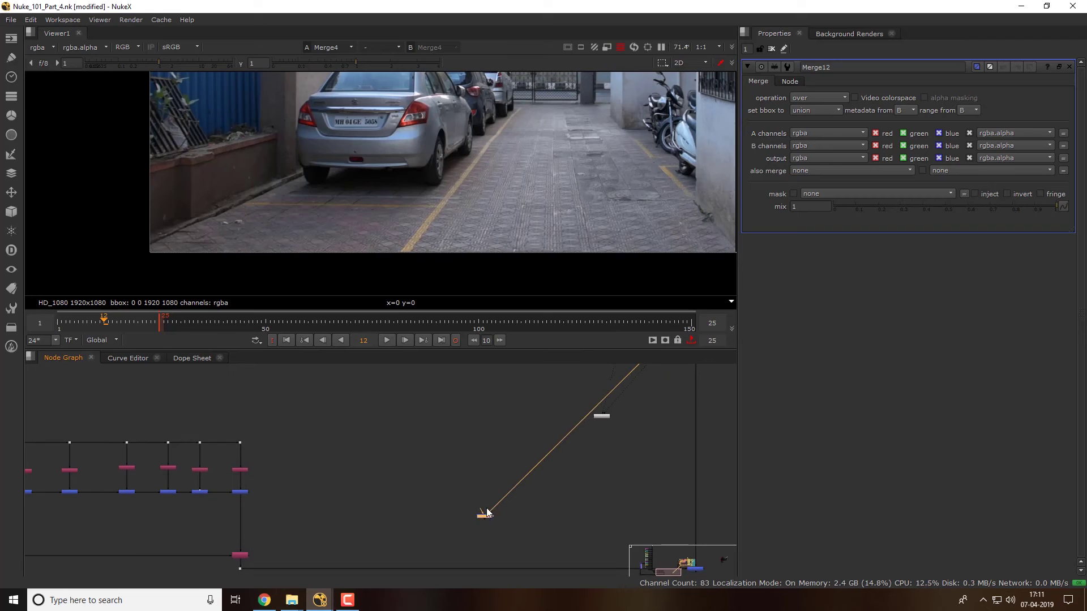
pyautogui.moveTo(482, 517)
pyautogui.mouseDown()
pyautogui.moveTo(346, 518)
pyautogui.moveTo(243, 470)
pyautogui.mouseUp()
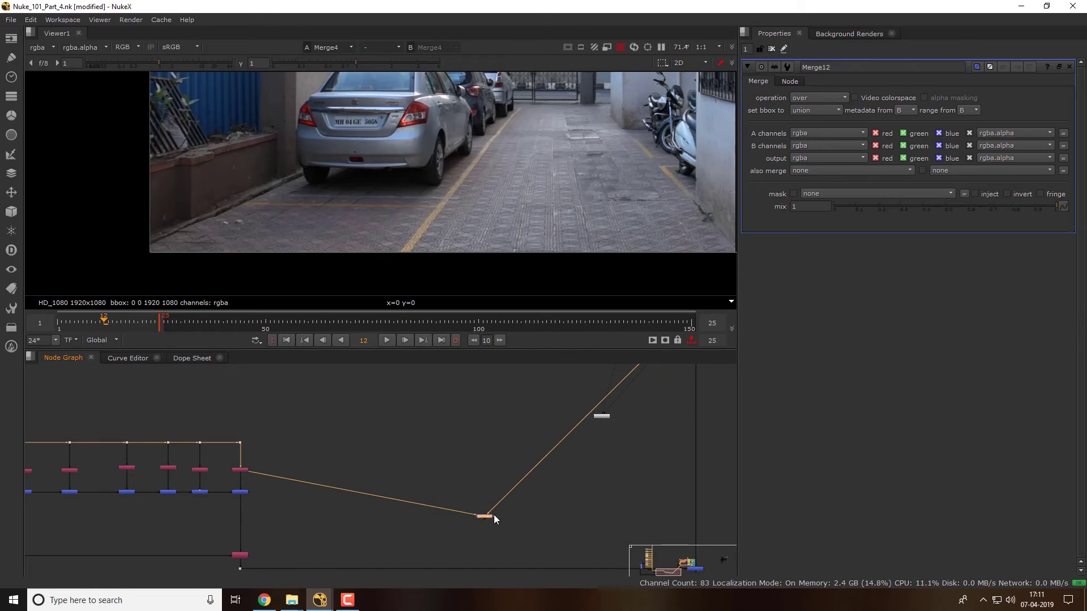
# Switch Merge12's operation to multiply after trying overlay, checking the result in the viewer
pyautogui.press('1')
pyautogui.click(815, 98)
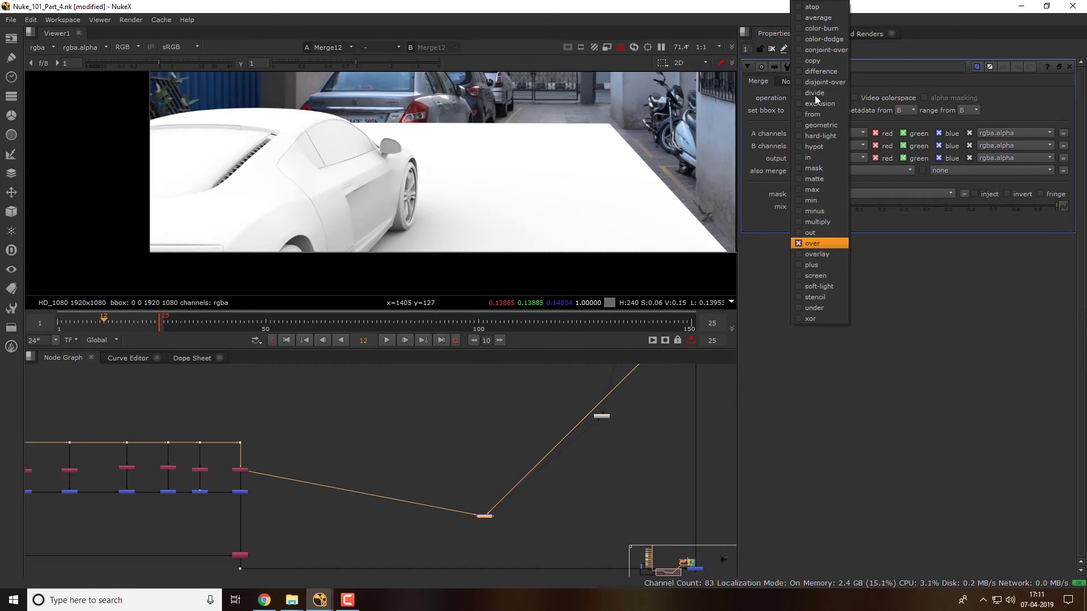
pyautogui.click(813, 253)
pyautogui.click(813, 97)
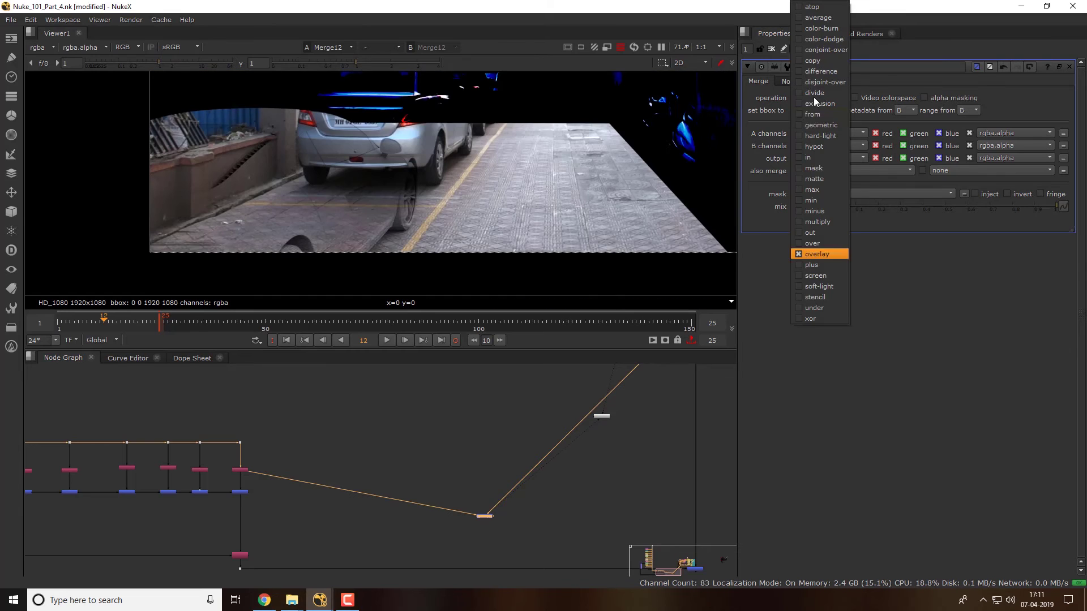
pyautogui.click(820, 223)
pyautogui.moveTo(461, 201)
pyautogui.mouseDown()
pyautogui.moveTo(442, 154)
pyautogui.moveTo(431, 210)
pyautogui.mouseUp()
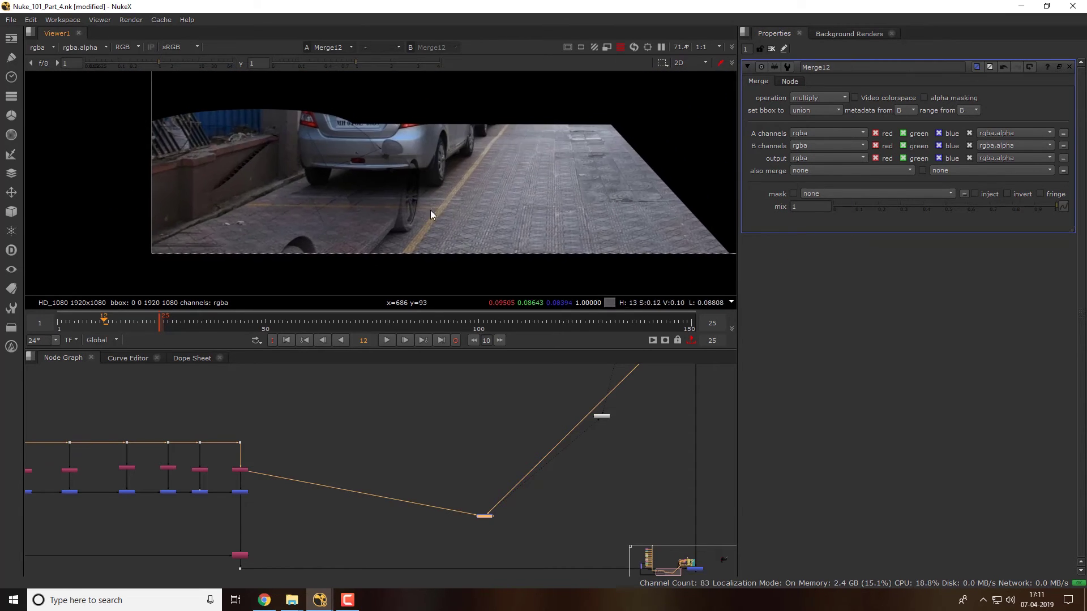
pyautogui.scroll(-3, 430, 209)
pyautogui.moveTo(554, 178); pyautogui.dragTo(508, 189)
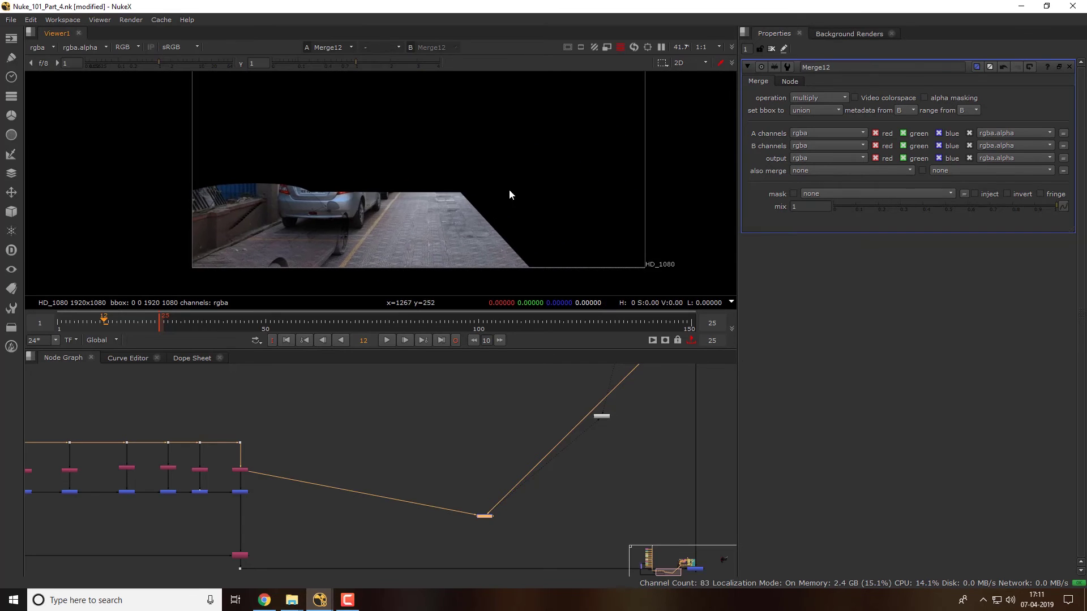
pyautogui.scroll(-3, 508, 189)
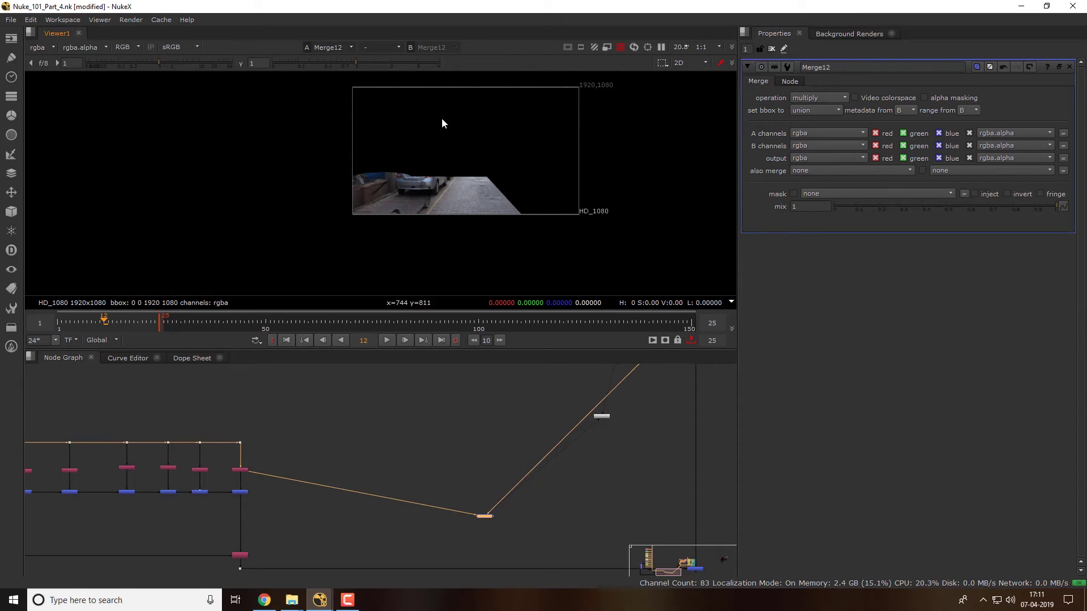
pyautogui.moveTo(519, 139); pyautogui.dragTo(581, 216)
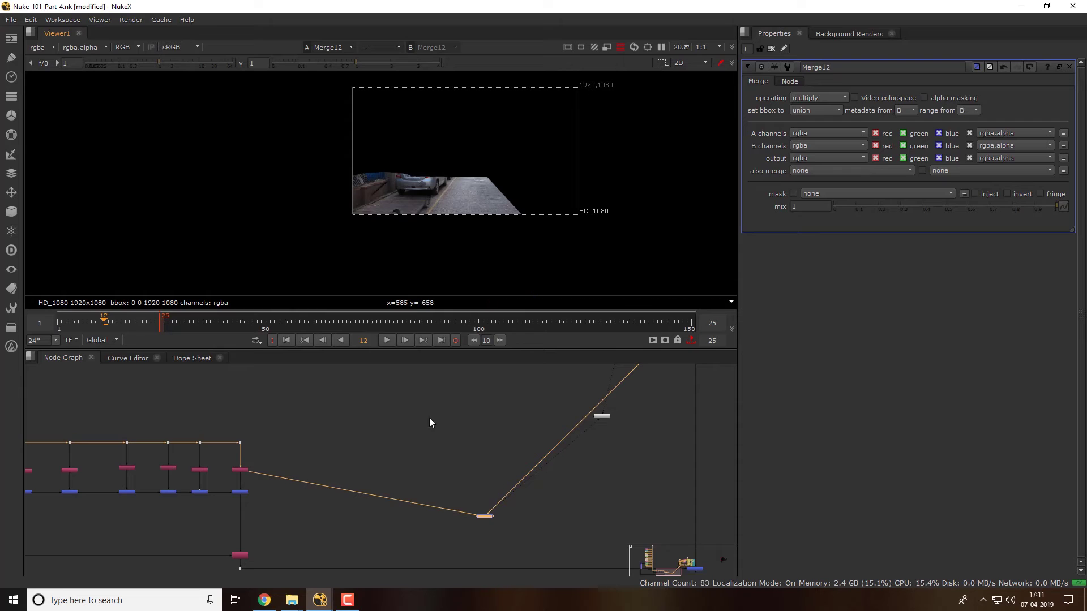
pyautogui.scroll(3, 356, 425)
# View the Shuffle11 car pass in the viewer
pyautogui.click(346, 431)
pyautogui.press('1')
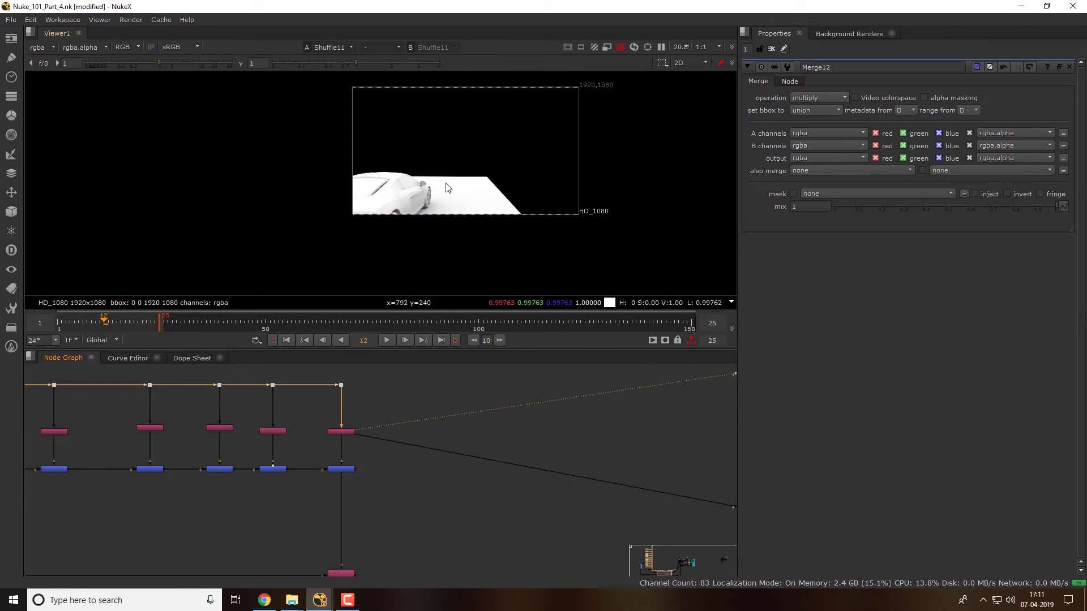
pyautogui.scroll(3, 448, 187)
pyautogui.click(362, 406)
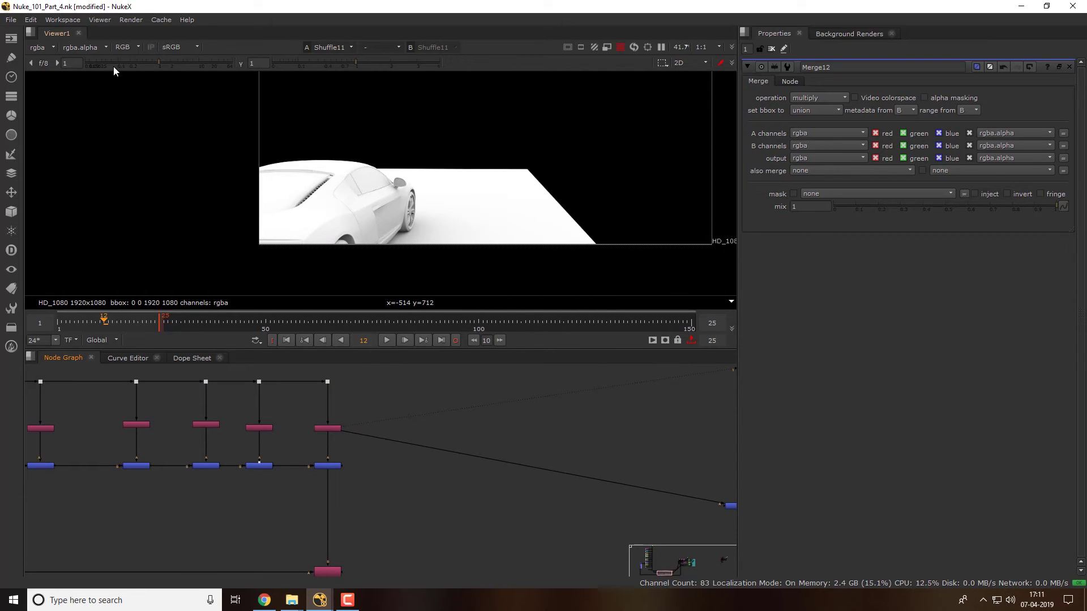
pyautogui.click(11, 20)
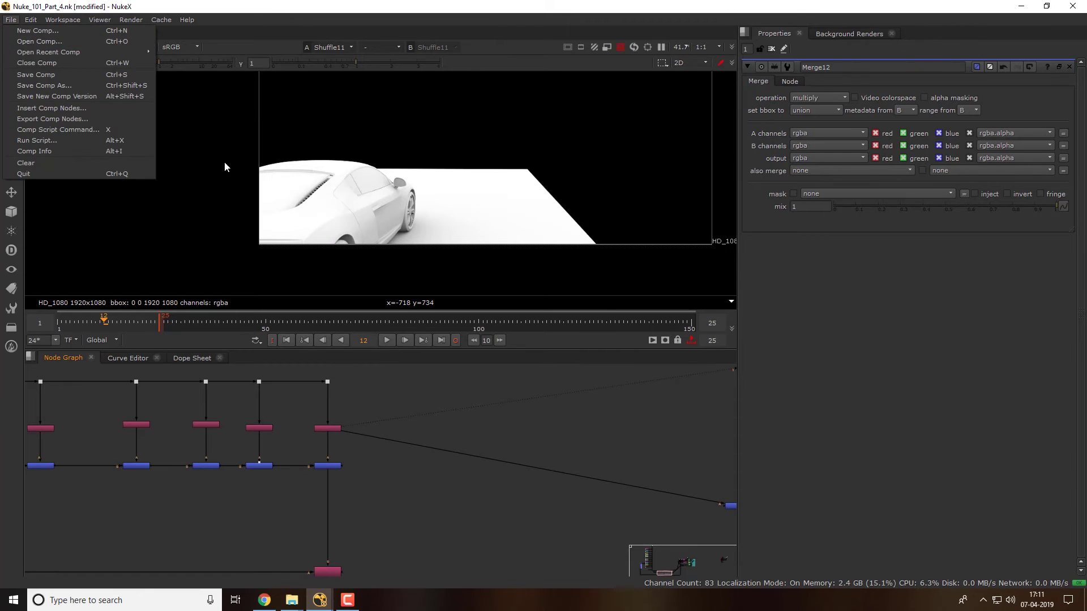
pyautogui.click(224, 166)
pyautogui.click(11, 39)
# Add Constant1 sampled from the car's white (0.999666) with rgba channels
pyautogui.click(53, 105)
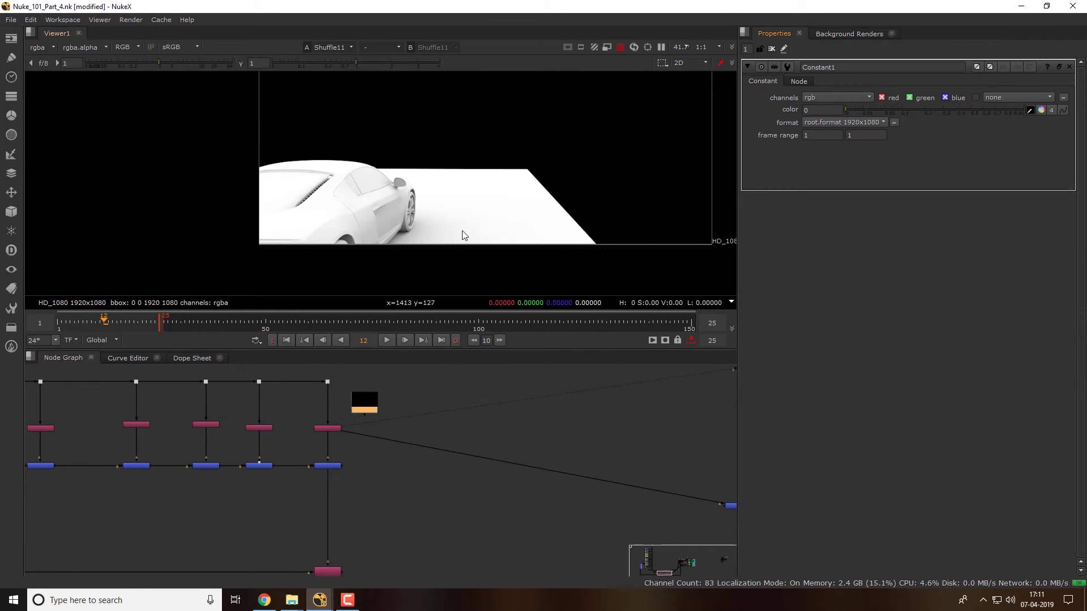
pyautogui.scroll(3, 497, 111)
pyautogui.scroll(2, 529, 128)
pyautogui.keyDown('ctrl'); pyautogui.keyDown('shift'); pyautogui.moveTo(532, 103); pyautogui.dragTo(552, 108); pyautogui.keyUp('shift'); pyautogui.keyUp('ctrl')
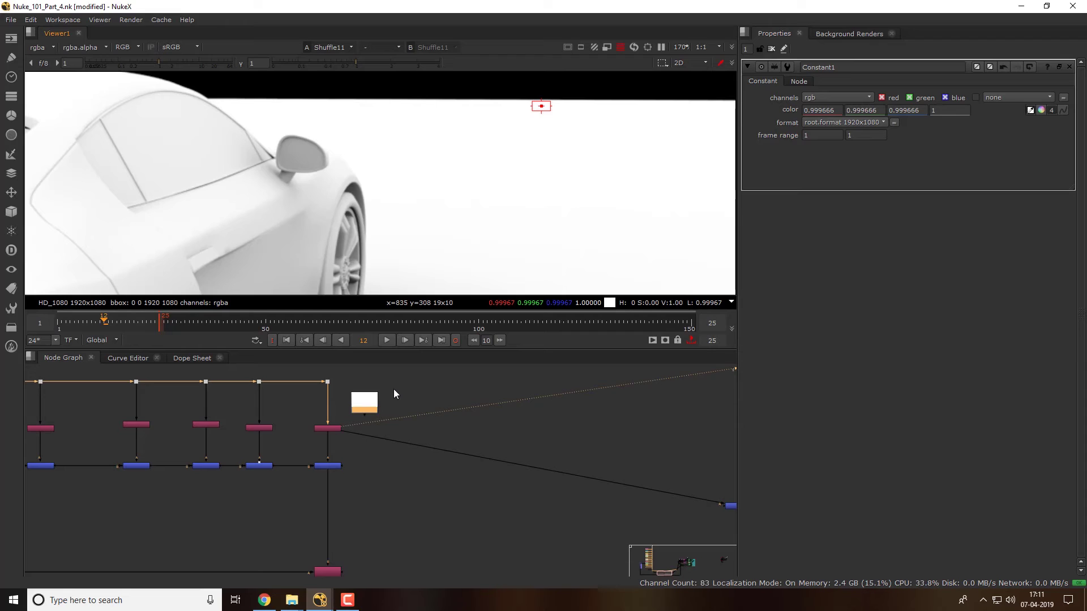
pyautogui.hotkey('ctrl', 'x')
pyautogui.hotkey('ctrl', 'v')
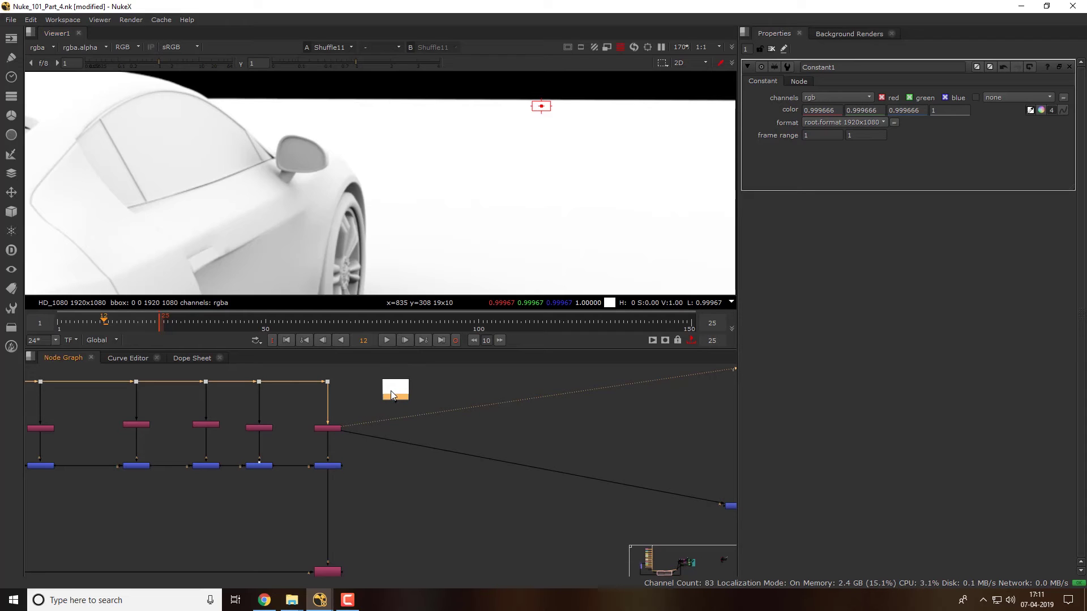
pyautogui.click(826, 98)
pyautogui.click(825, 130)
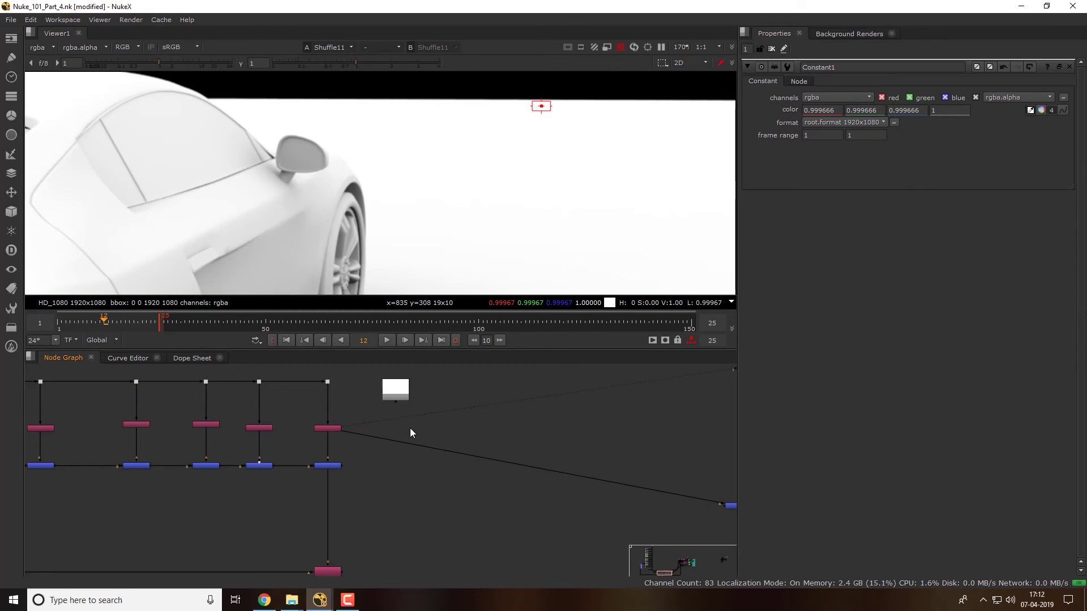
# Drop a new Merge13 onto the pipe after the last shuffle and view it
pyautogui.press('m')
pyautogui.moveTo(412, 428)
pyautogui.mouseDown()
pyautogui.moveTo(386, 442)
pyautogui.moveTo(407, 427)
pyautogui.mouseUp()
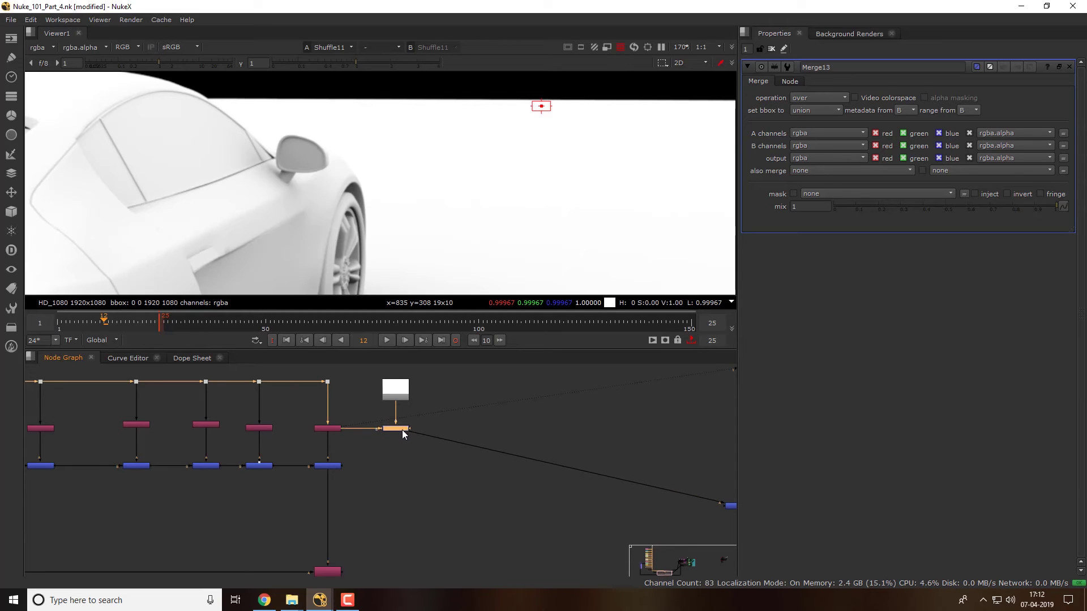
pyautogui.press('1')
pyautogui.moveTo(456, 232); pyautogui.dragTo(436, 230)
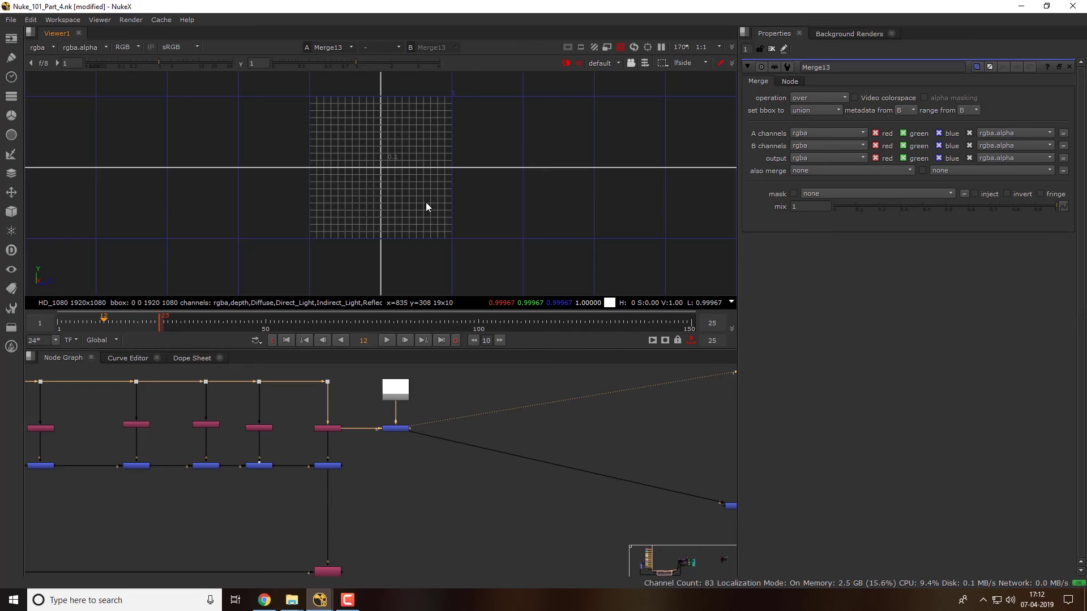
pyautogui.moveTo(424, 213); pyautogui.dragTo(423, 222)
pyautogui.press('Tab')
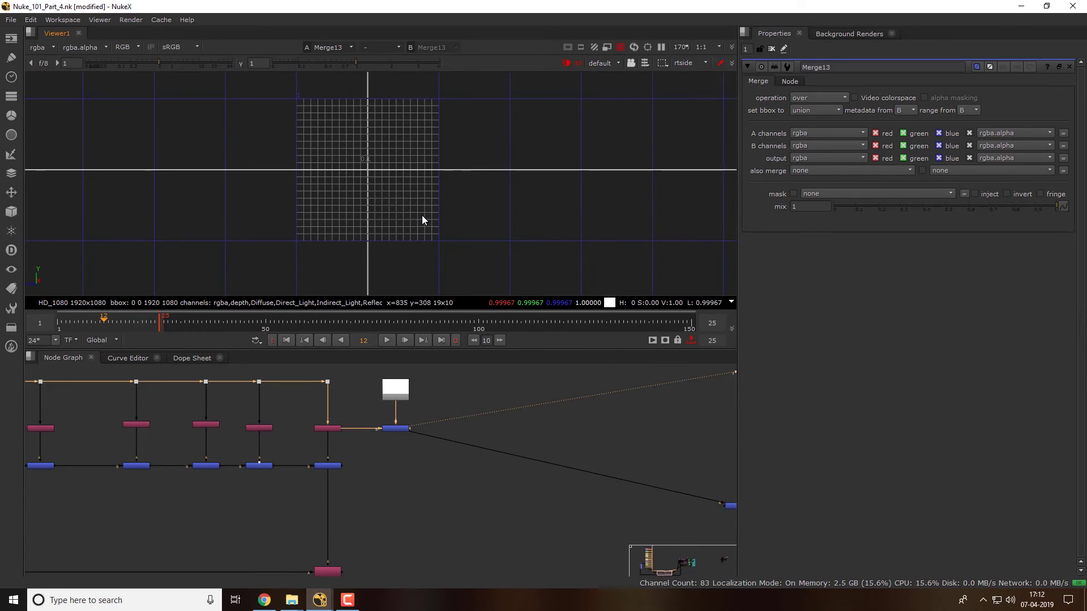
pyautogui.press('Tab')
# Fit Merge13's result in the viewer, then view the Shuffle11 car pass
pyautogui.click(400, 428)
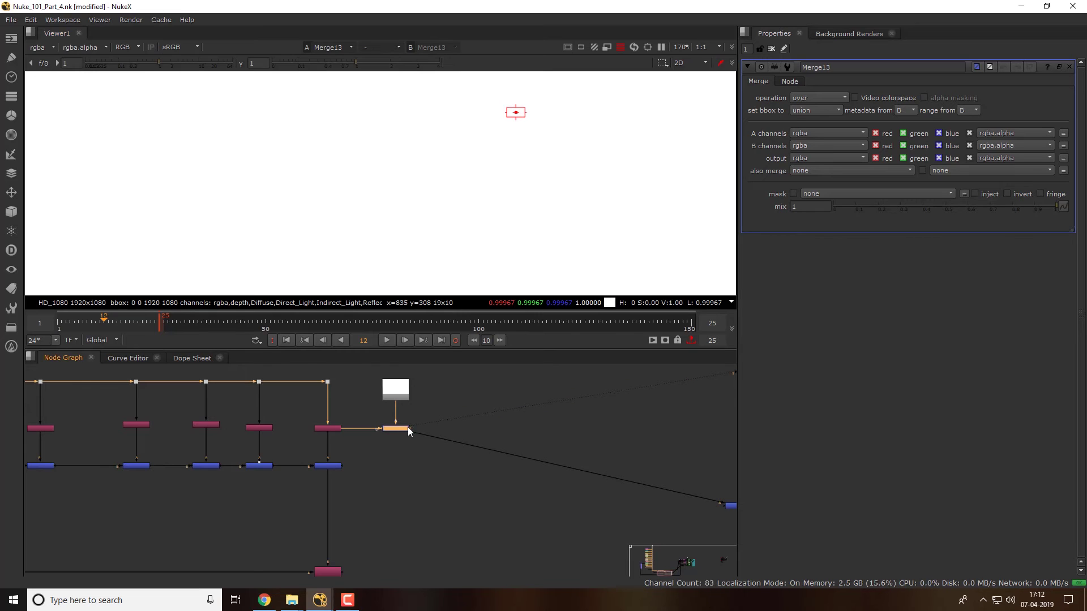
pyautogui.press('1')
pyautogui.press('f')
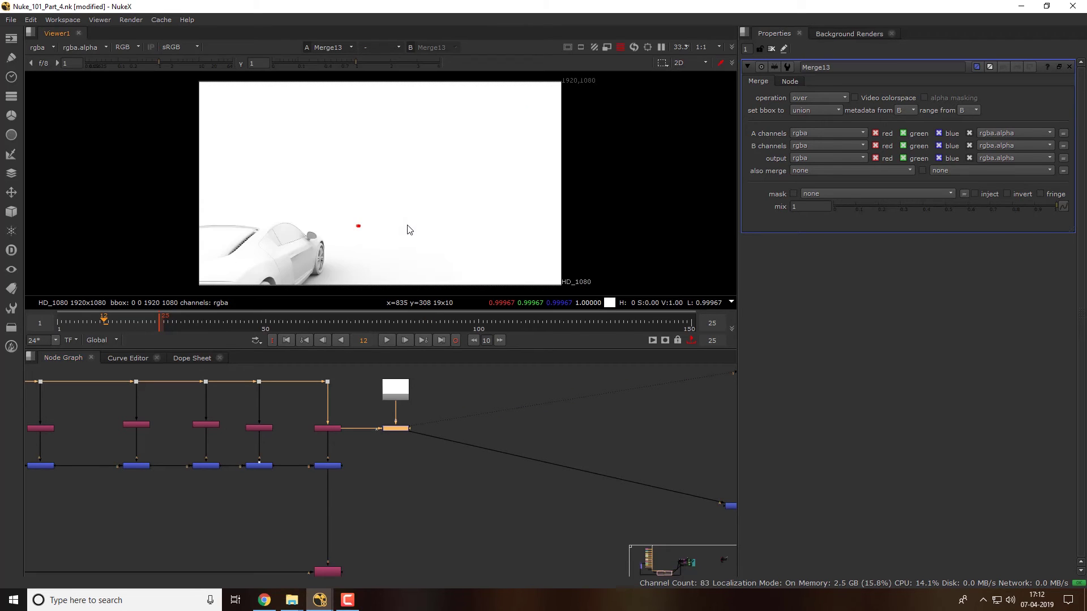
pyautogui.scroll(-1, 381, 204)
pyautogui.scroll(3, 336, 261)
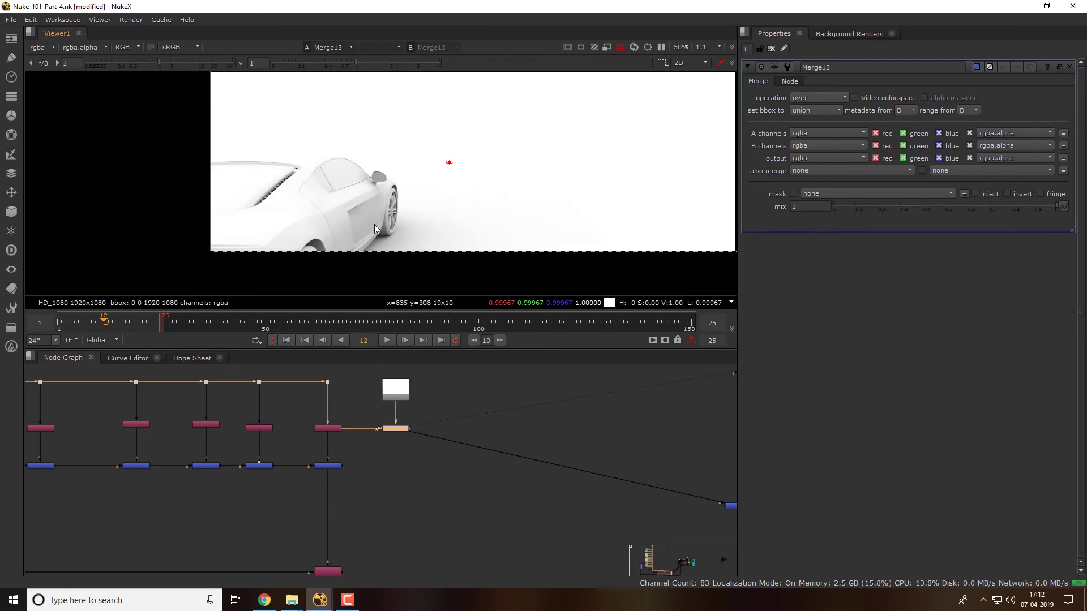
pyautogui.scroll(-1, 339, 259)
pyautogui.scroll(-1, 359, 253)
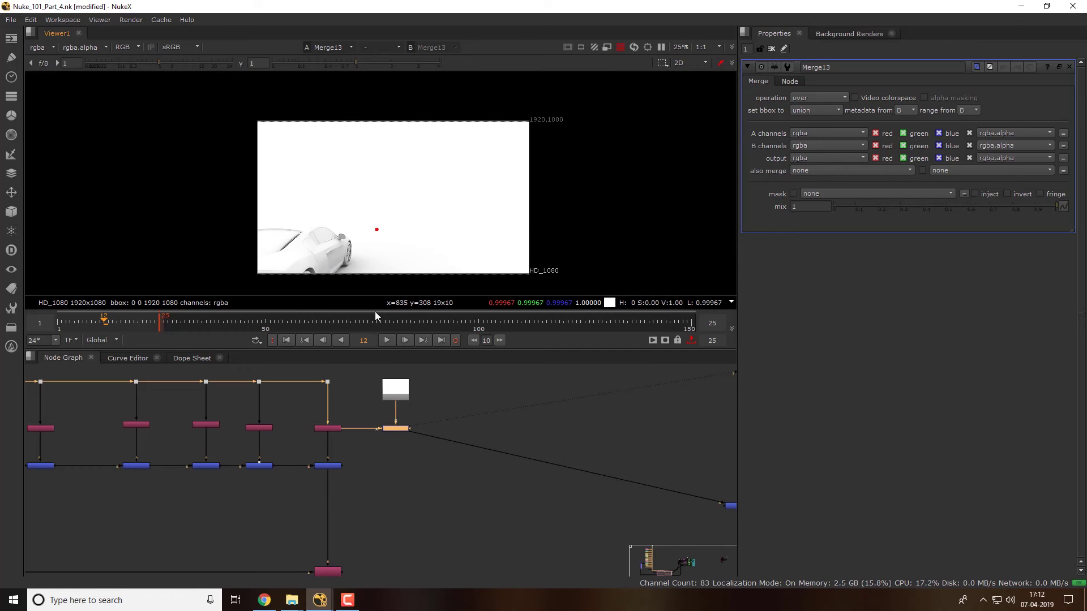
pyautogui.click(369, 419)
pyautogui.press('1')
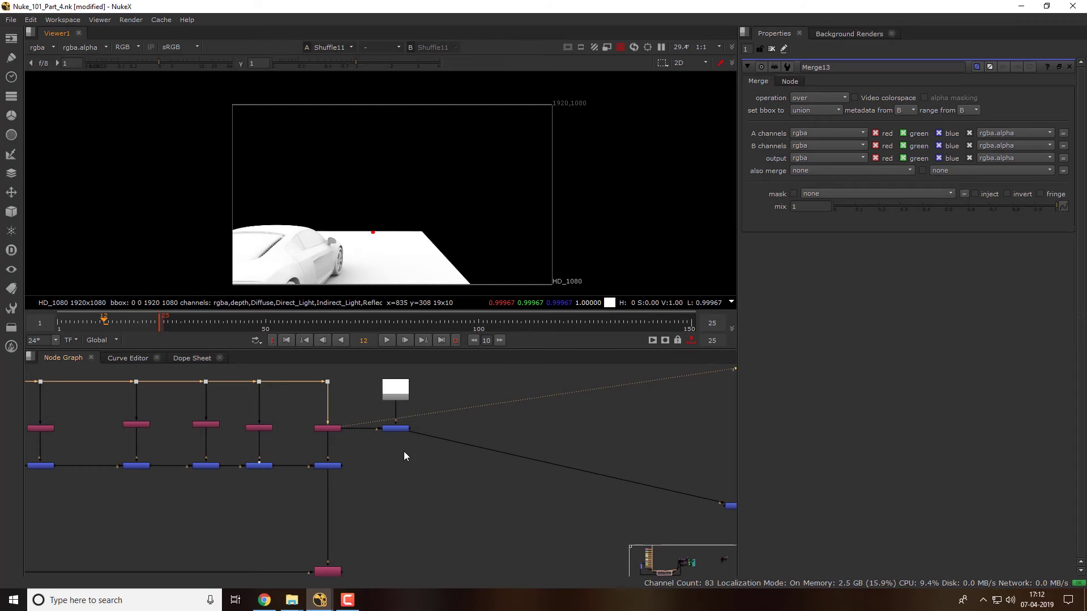
# View Merge13, then Merge12, and pan the graph up to the upper merges
pyautogui.click(397, 429)
pyautogui.press('1')
pyautogui.scroll(-3, 453, 484)
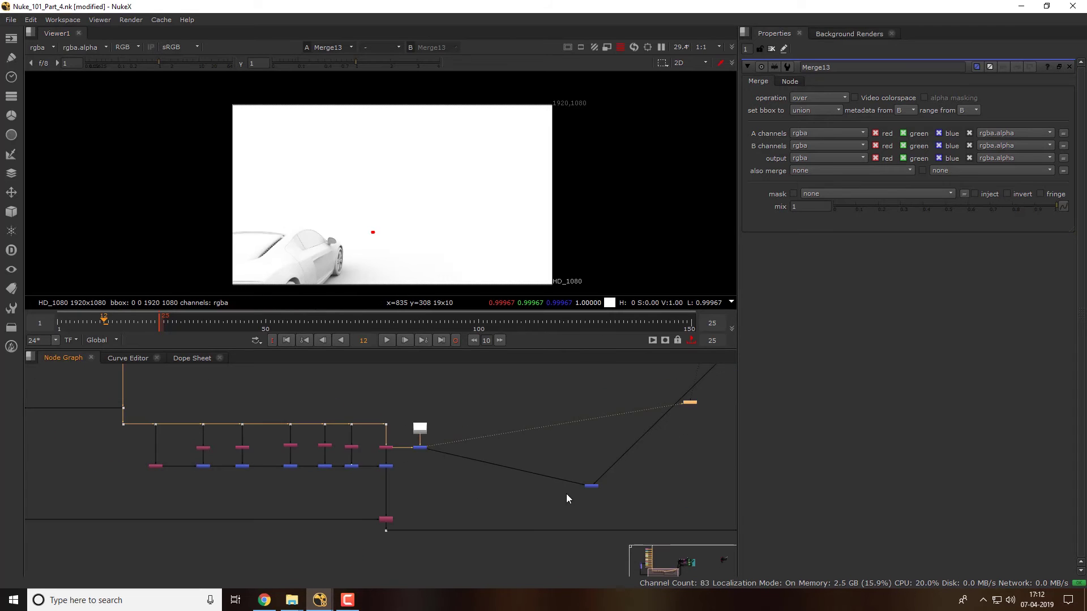
pyautogui.scroll(1, 462, 480)
pyautogui.click(489, 451)
pyautogui.press('1')
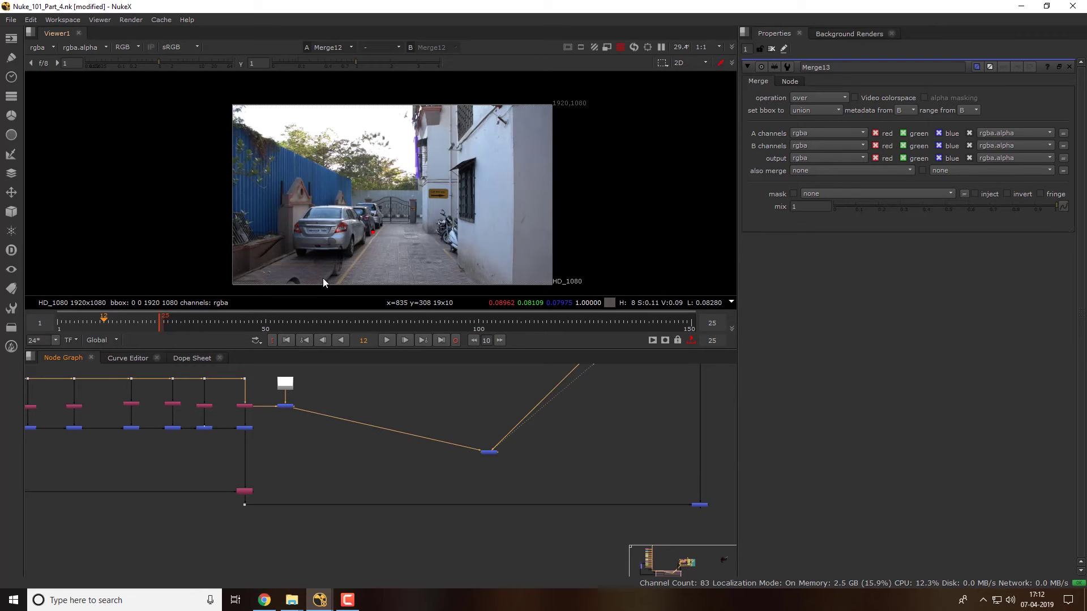
pyautogui.scroll(2, 304, 278)
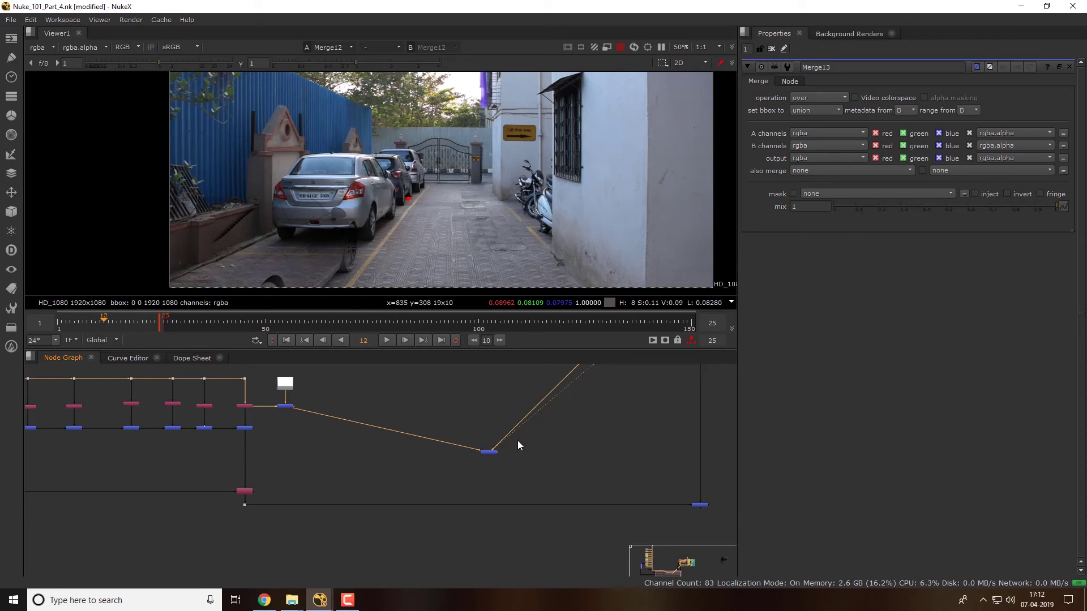
pyautogui.moveTo(552, 441); pyautogui.dragTo(362, 488)
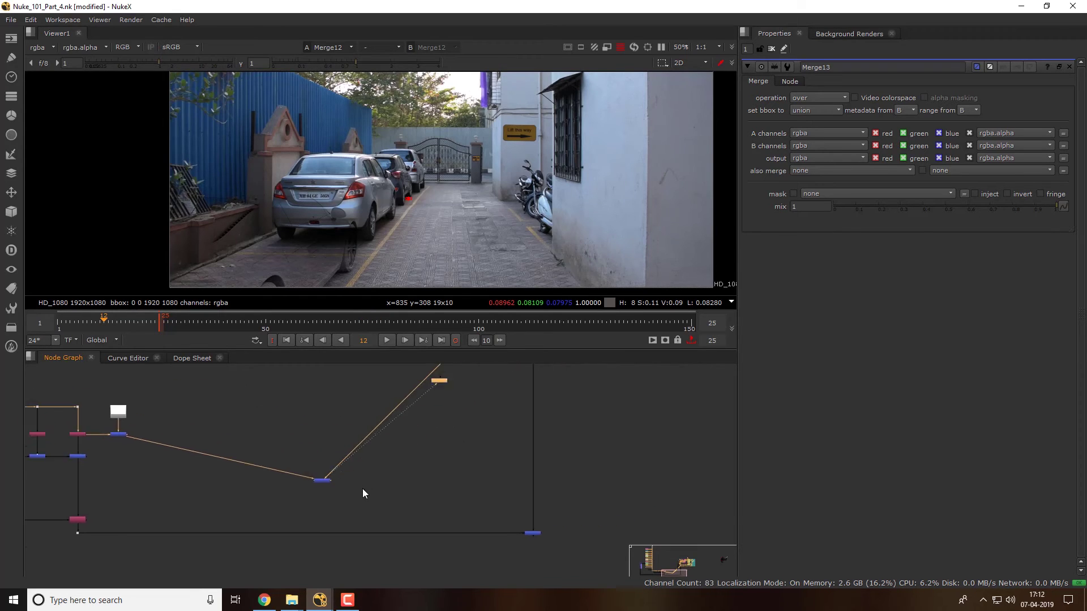
pyautogui.moveTo(456, 449)
pyautogui.mouseDown()
pyautogui.moveTo(501, 423)
pyautogui.moveTo(385, 528)
pyautogui.moveTo(447, 530)
pyautogui.moveTo(510, 504)
pyautogui.mouseUp()
pyautogui.scroll(-2, 501, 424)
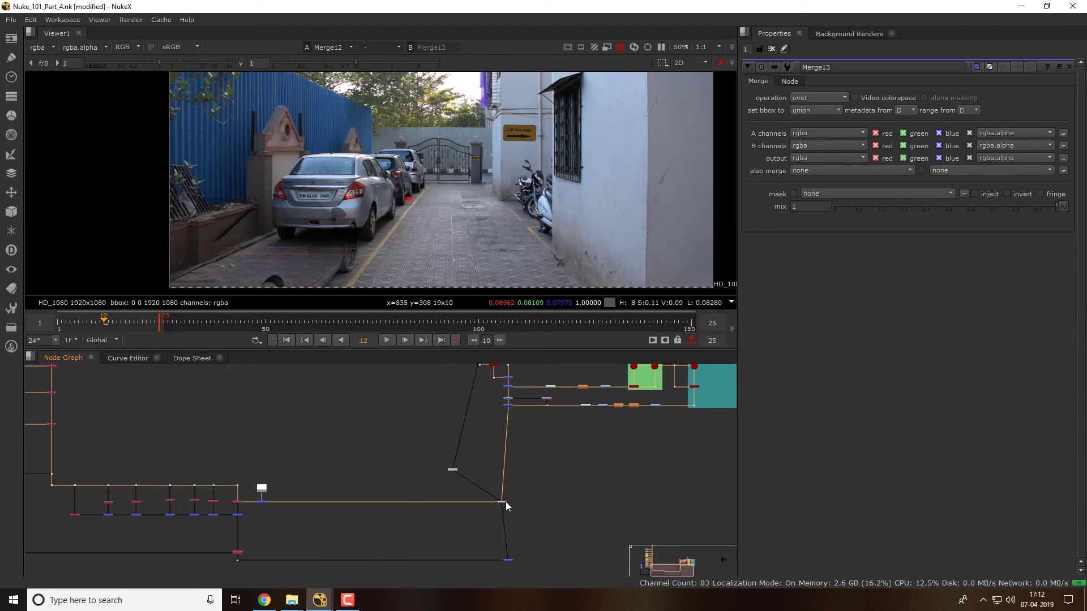
pyautogui.press('1')
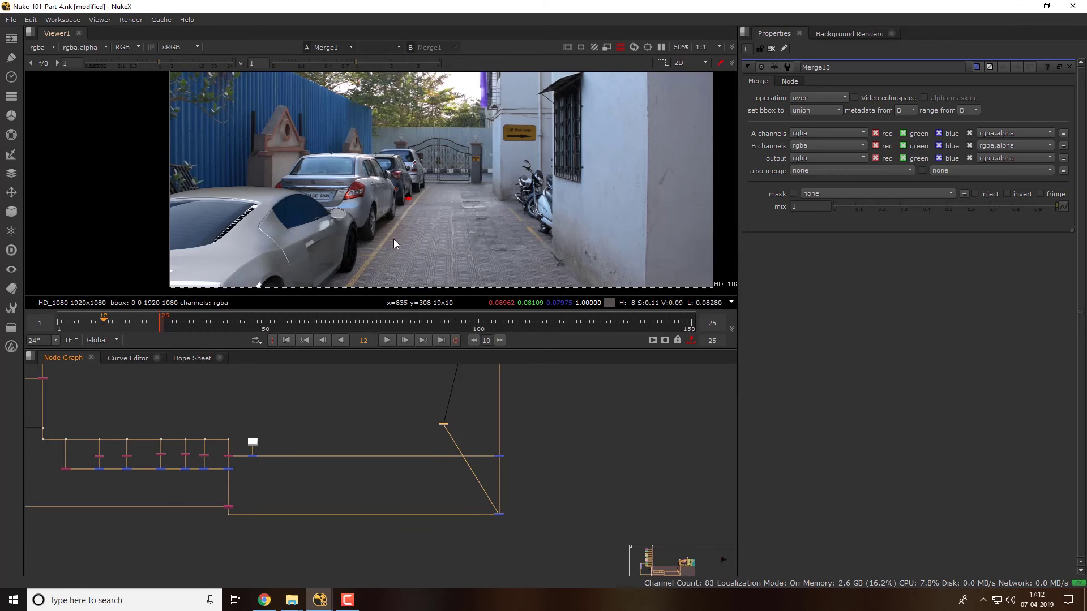
pyautogui.scroll(2, 346, 233)
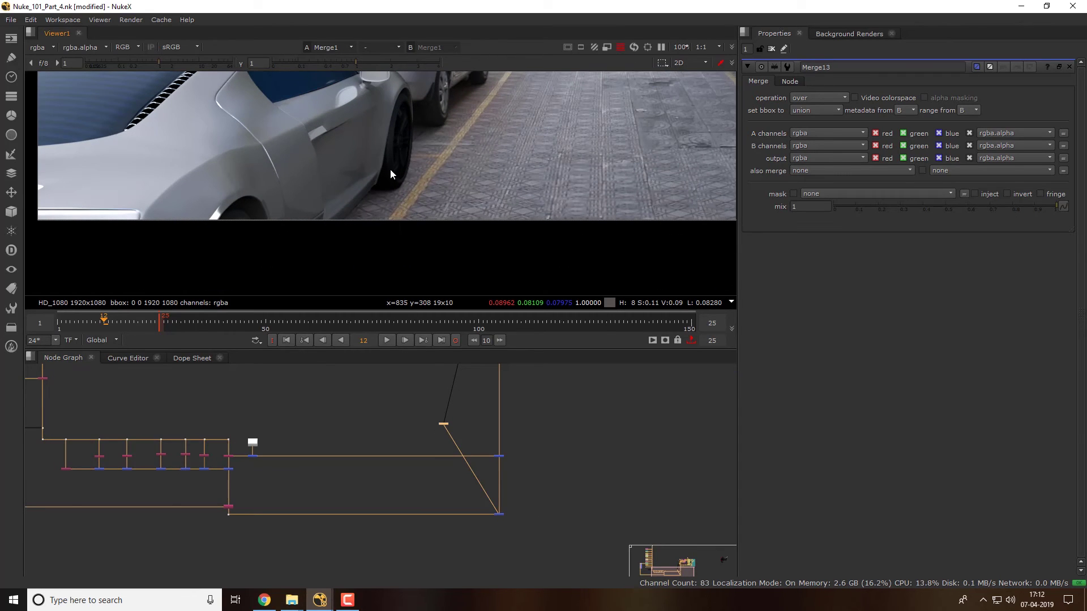
pyautogui.scroll(-3, 396, 192)
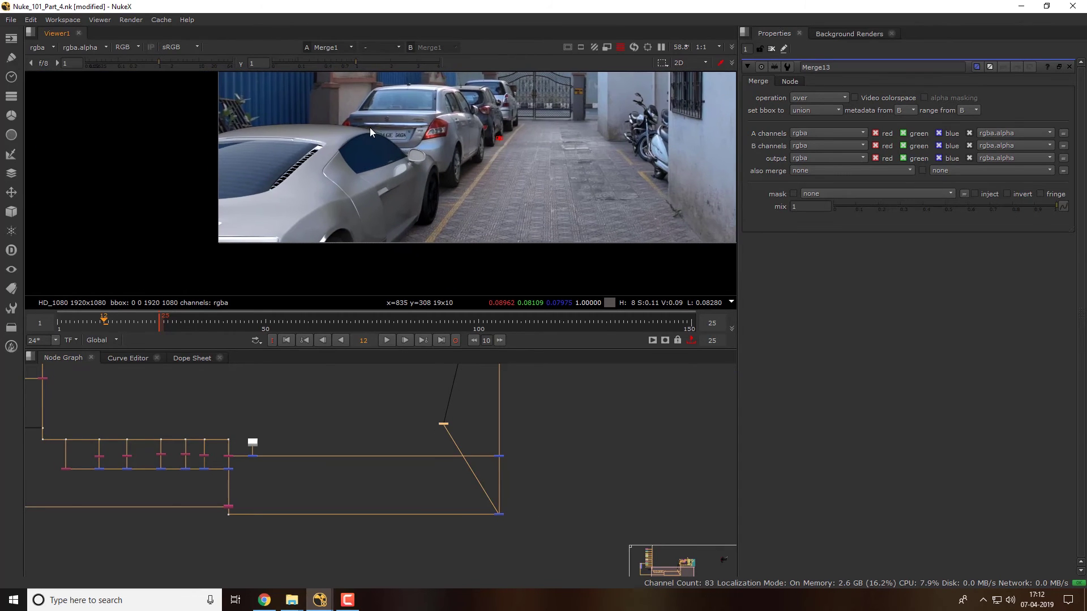
pyautogui.scroll(3, 372, 129)
pyautogui.scroll(2, 382, 136)
pyautogui.scroll(4, 325, 219)
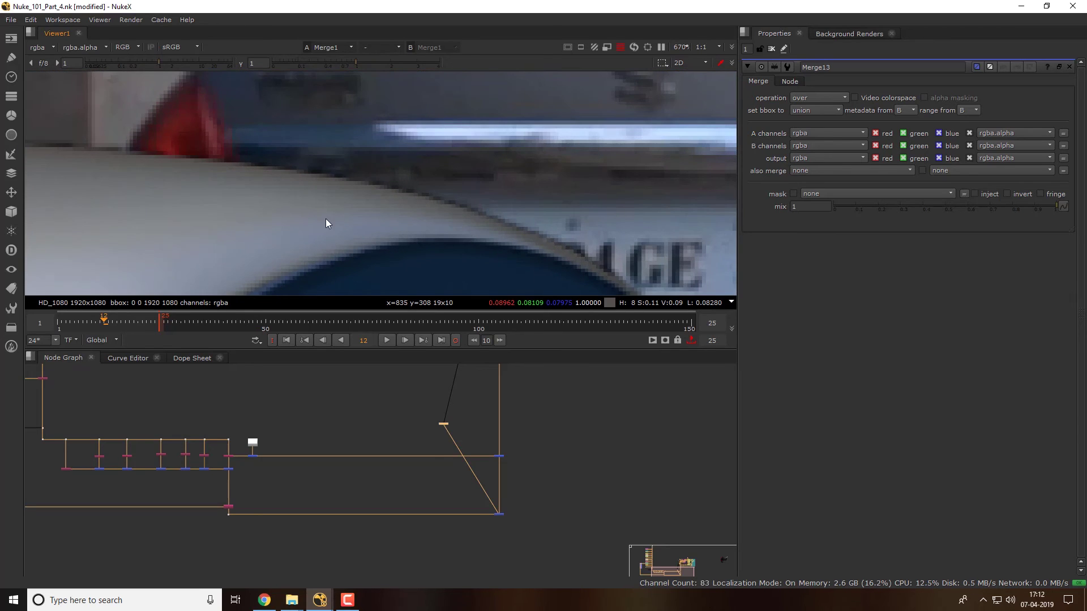
pyautogui.scroll(-2, 417, 211)
pyautogui.scroll(-1, 404, 211)
pyautogui.scroll(-1, 441, 248)
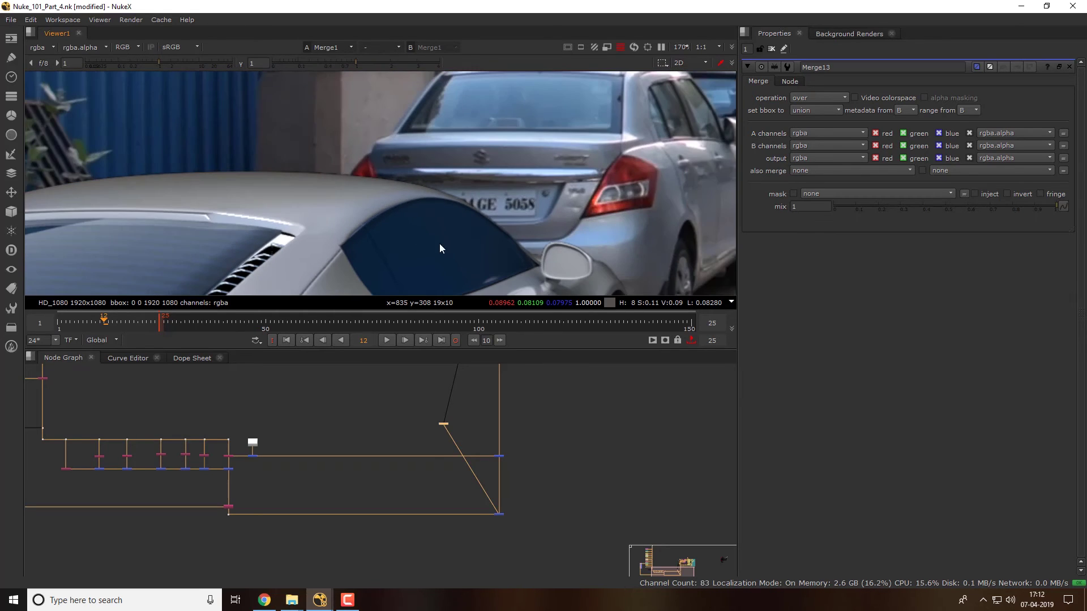
pyautogui.scroll(5, 331, 465)
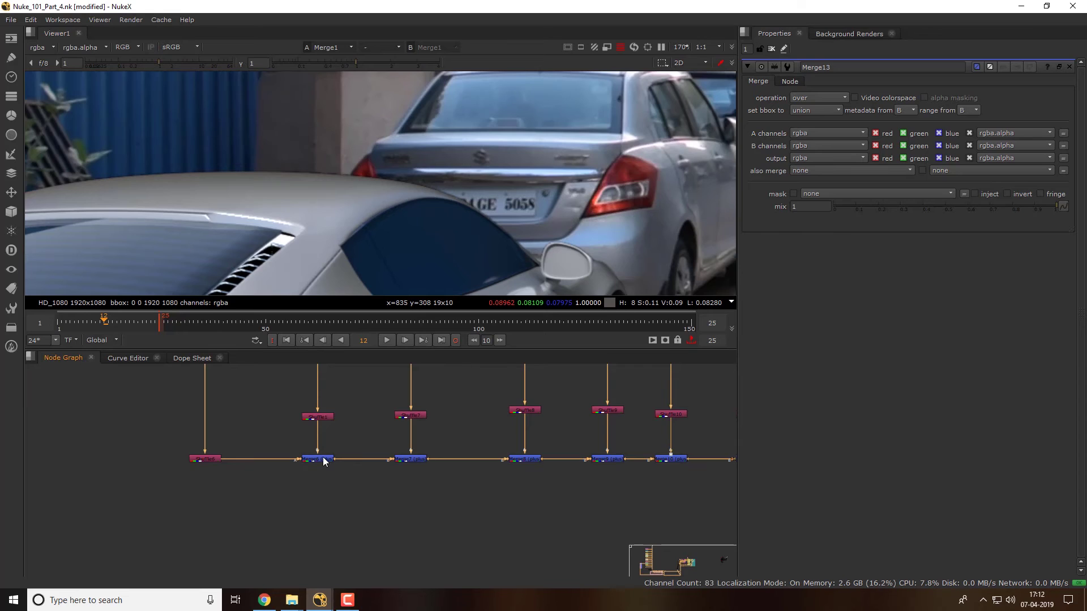
# Change the output of Merge6, Merge7 and Merge8 from rgba to rgb
pyautogui.click(325, 461)
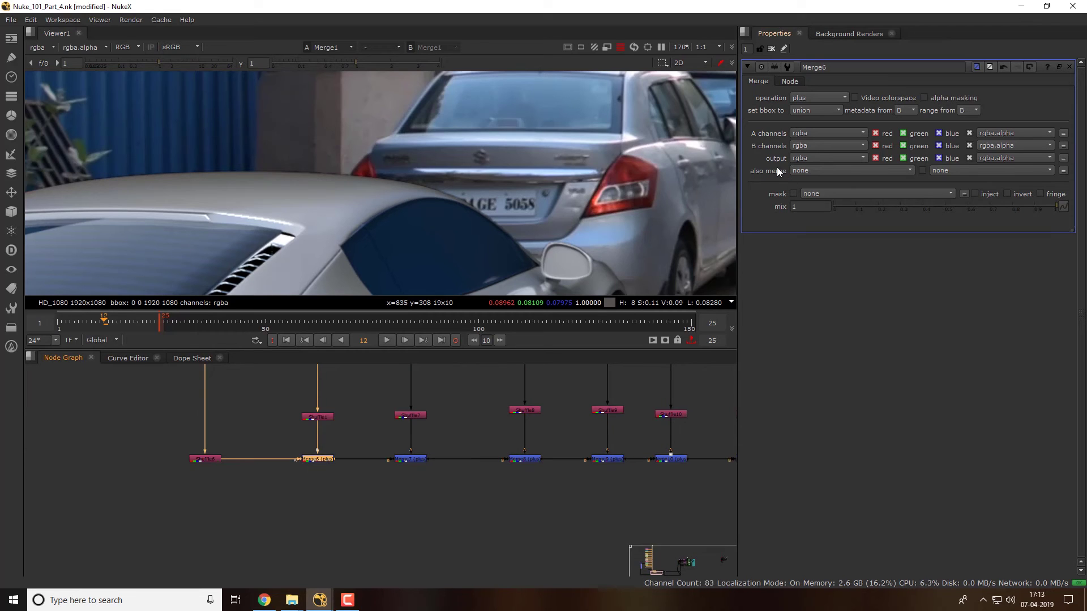
pyautogui.click(804, 159)
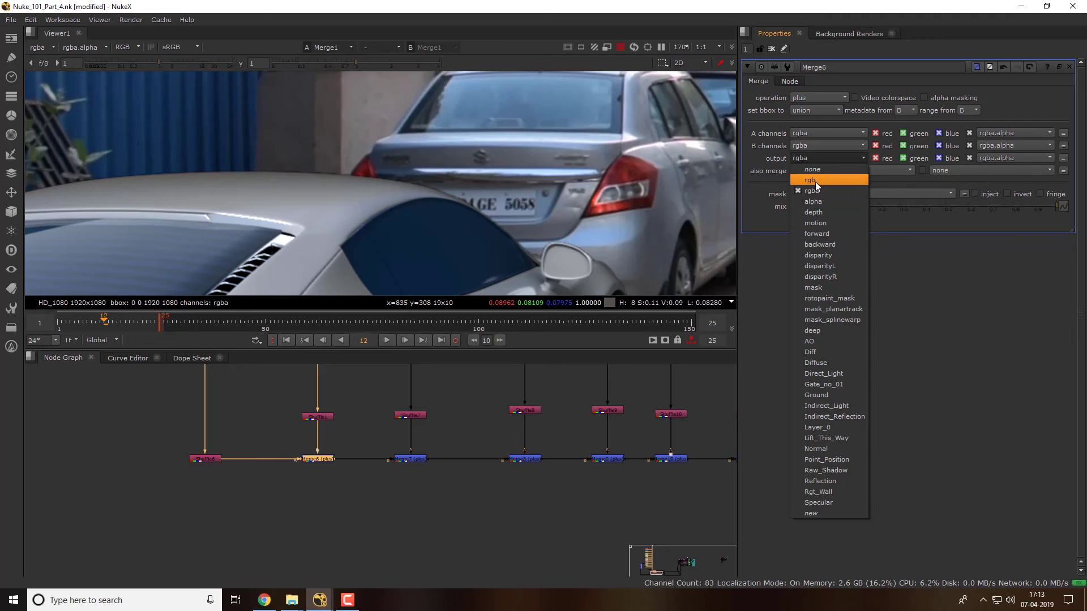
pyautogui.click(815, 180)
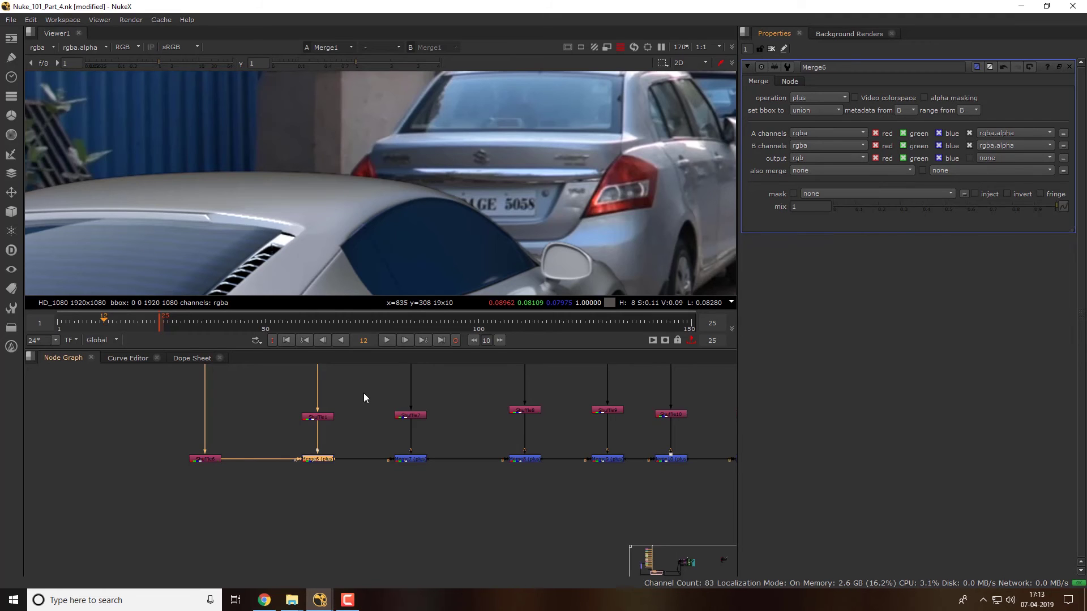
pyautogui.click(412, 460)
pyautogui.click(808, 162)
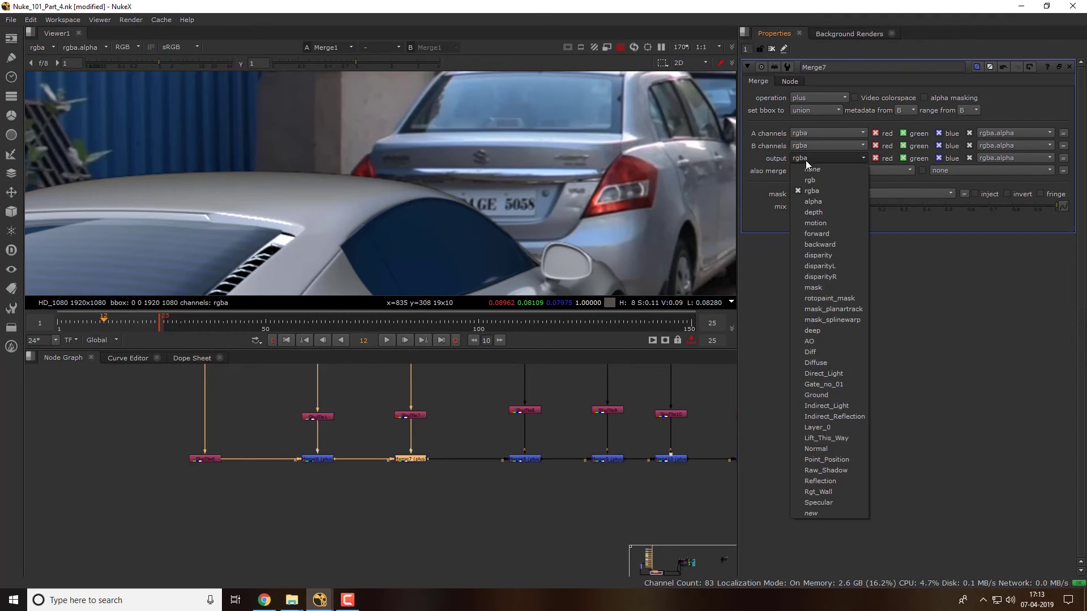
pyautogui.click(810, 180)
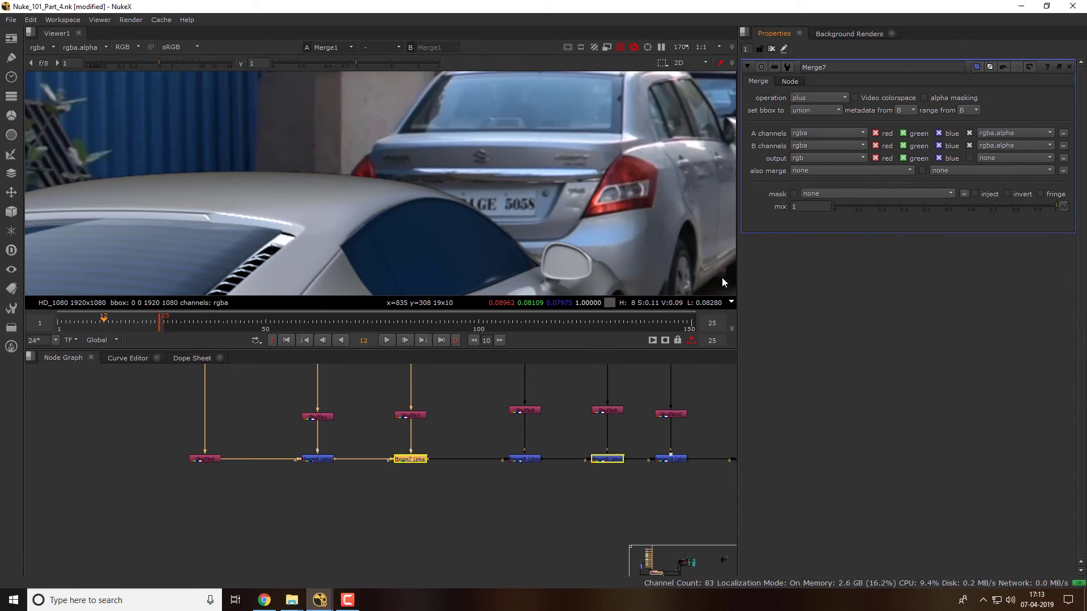
pyautogui.moveTo(478, 457); pyautogui.dragTo(372, 449)
pyautogui.click(422, 451)
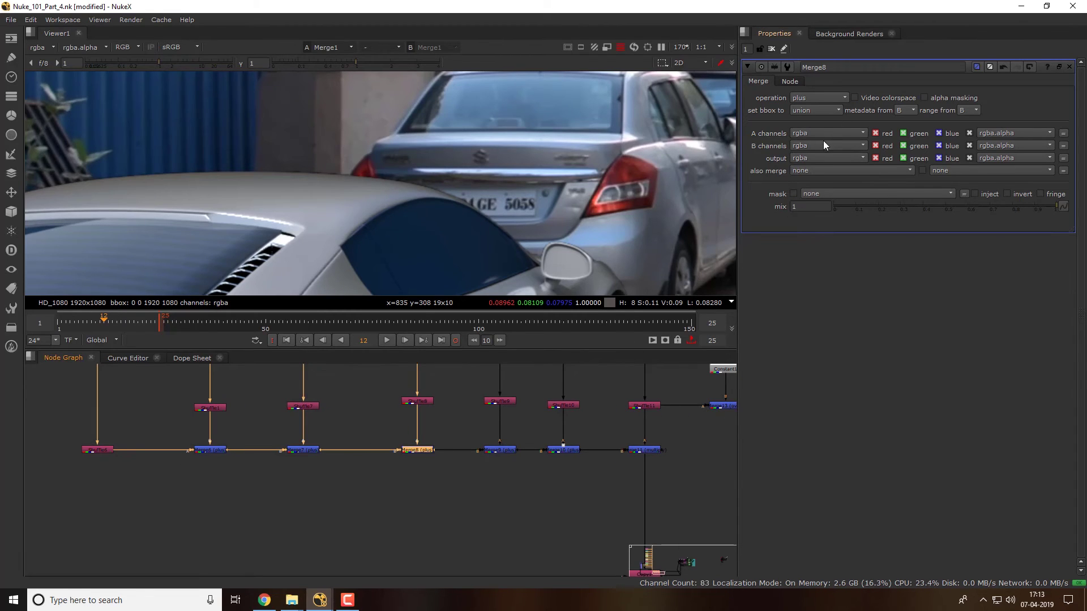
pyautogui.click(812, 158)
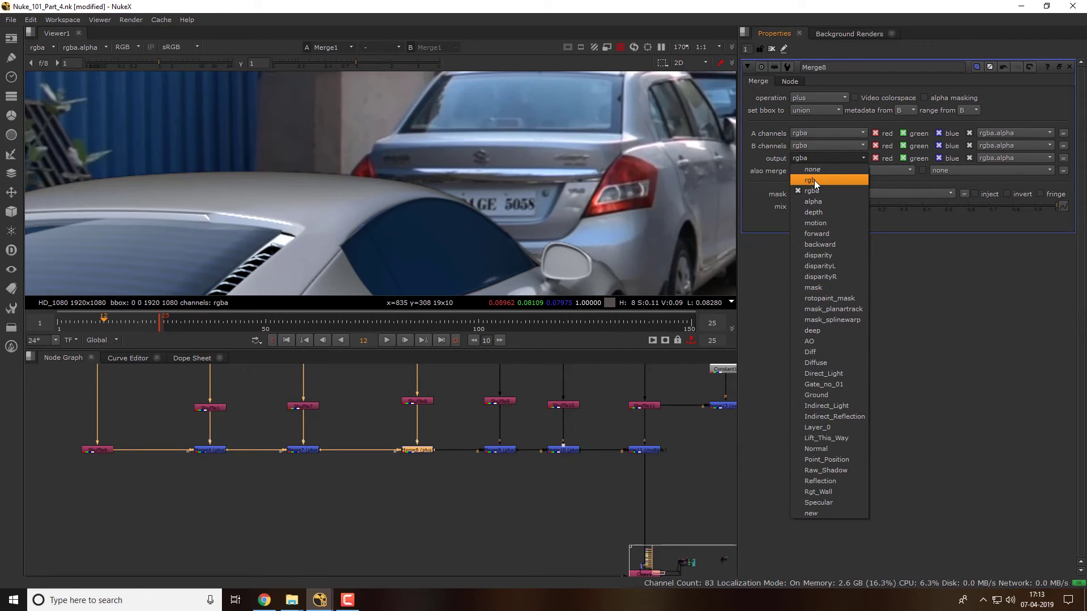
pyautogui.click(814, 180)
# Change the output of Merge9, Merge10 and Merge11 from rgba to rgb
pyautogui.moveTo(483, 437); pyautogui.dragTo(354, 430)
pyautogui.click(371, 442)
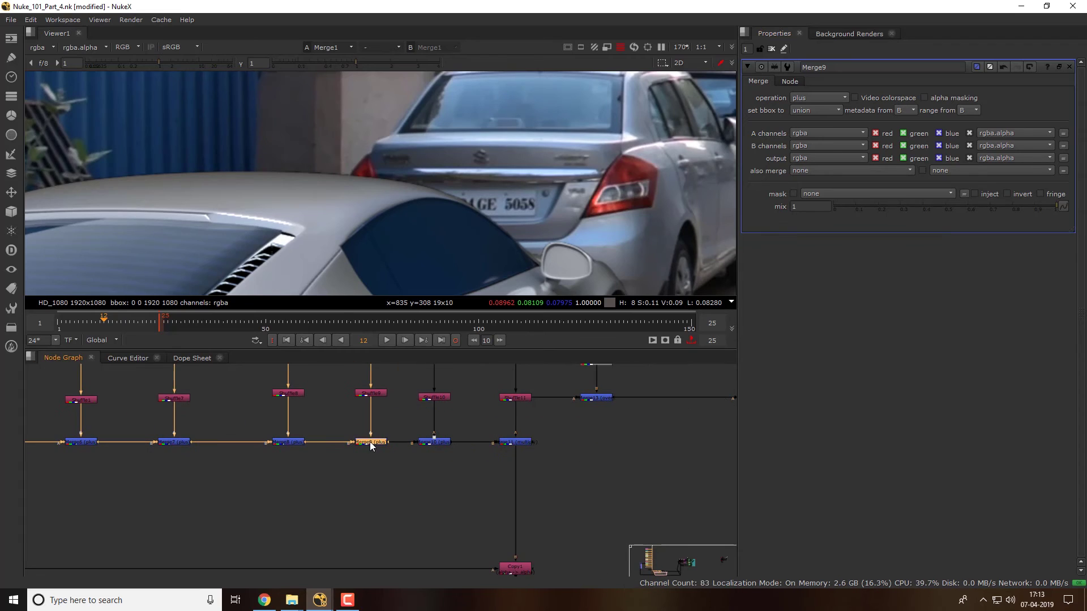
pyautogui.click(809, 158)
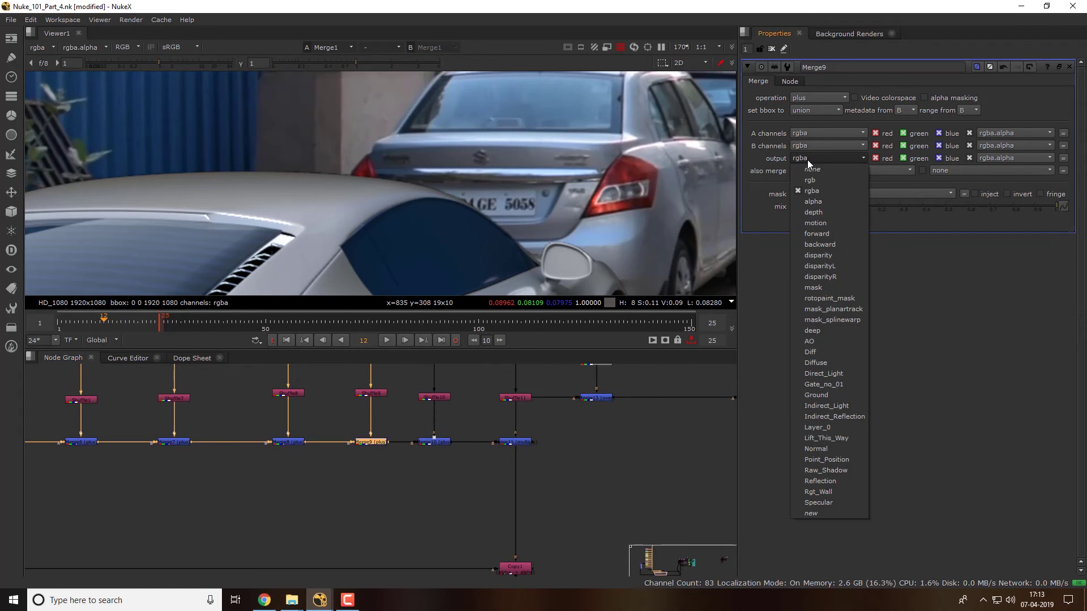
pyautogui.click(815, 180)
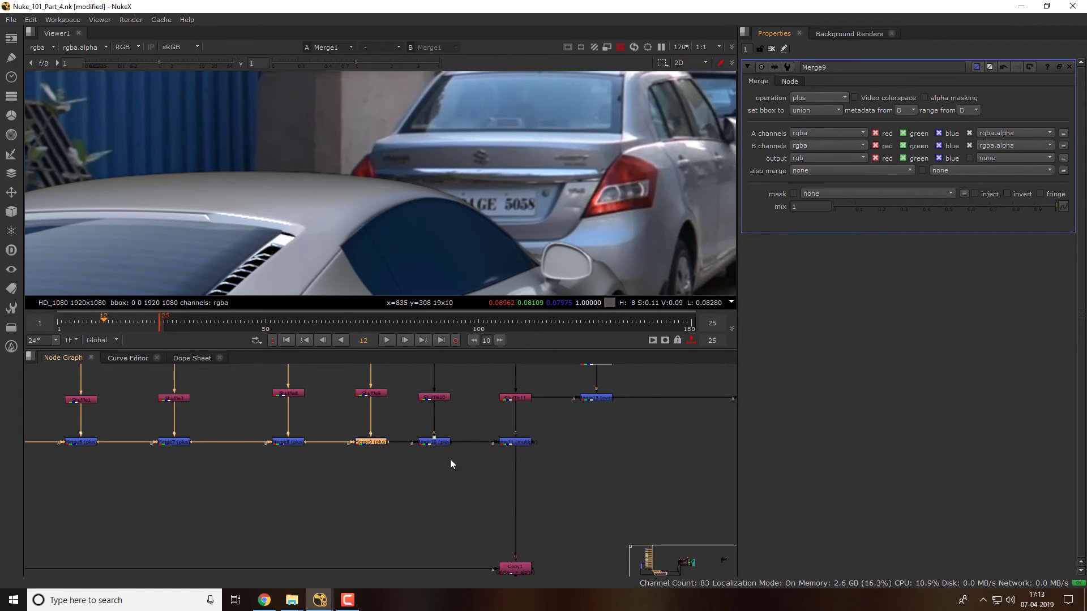
pyautogui.moveTo(478, 472); pyautogui.dragTo(391, 483)
pyautogui.click(351, 452)
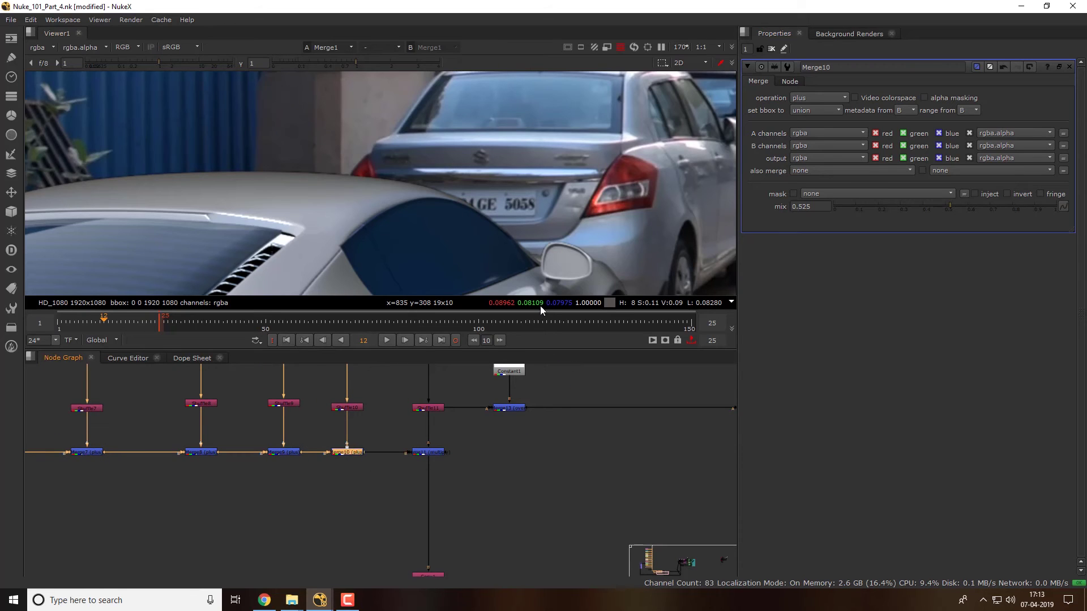
pyautogui.click(806, 164)
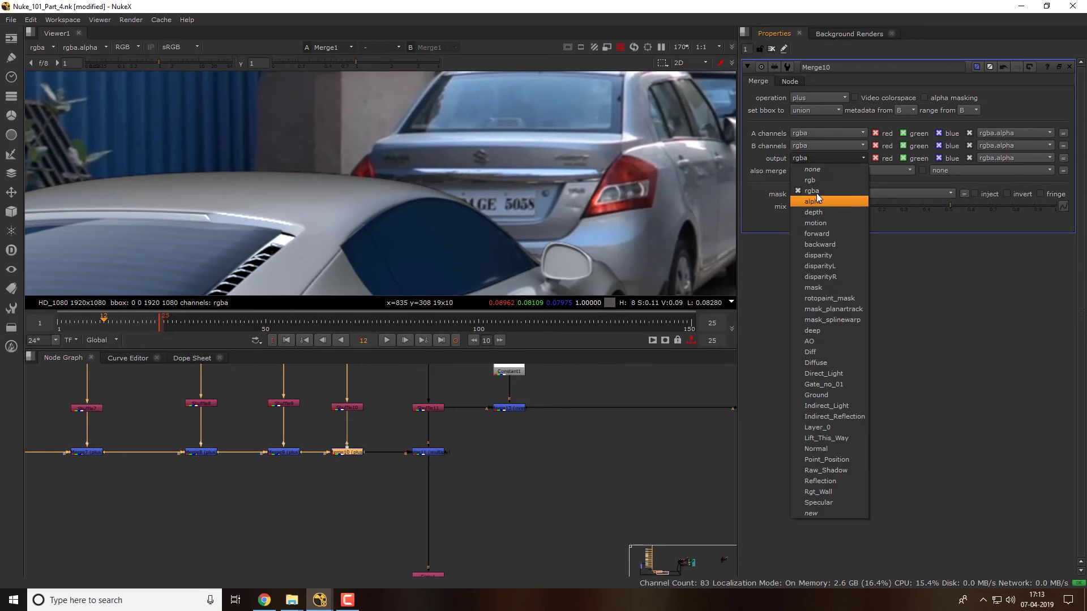
pyautogui.click(814, 179)
pyautogui.moveTo(454, 433); pyautogui.dragTo(403, 433)
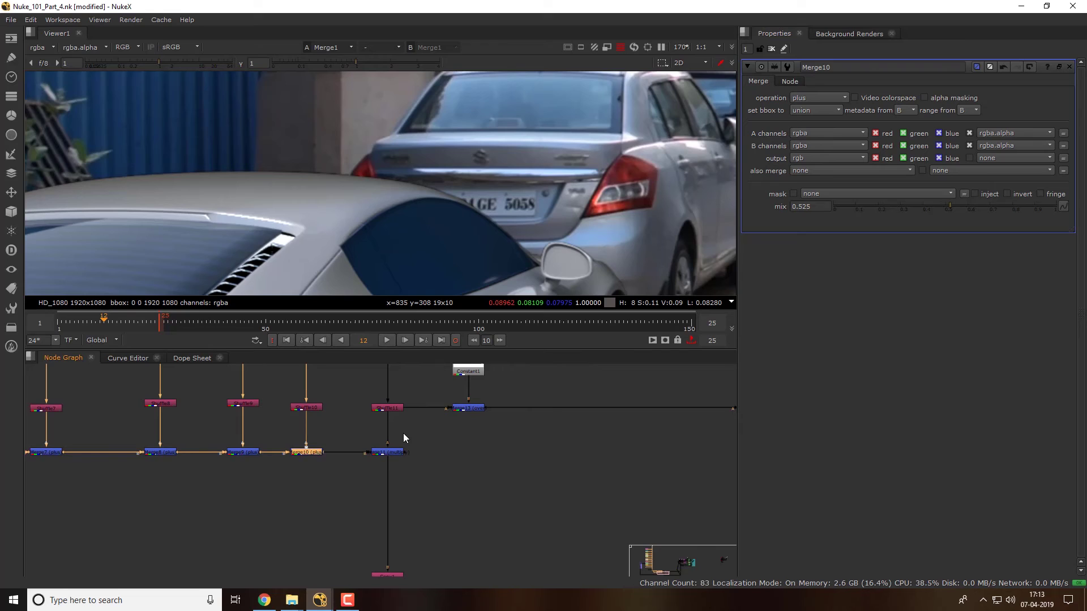
pyautogui.click(377, 453)
pyautogui.click(806, 158)
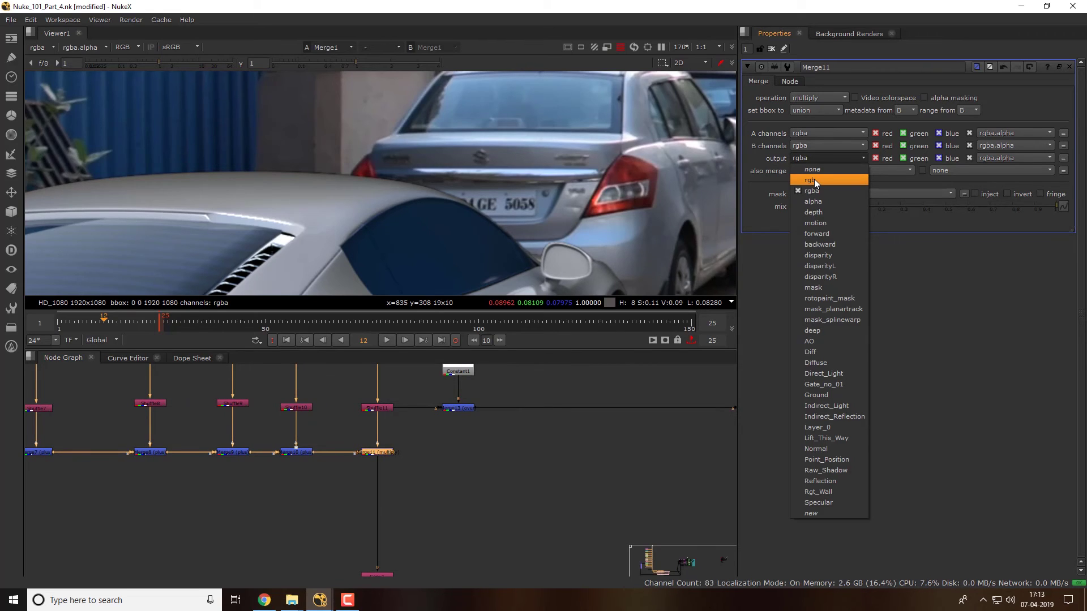
pyautogui.click(814, 179)
pyautogui.scroll(-5, 450, 455)
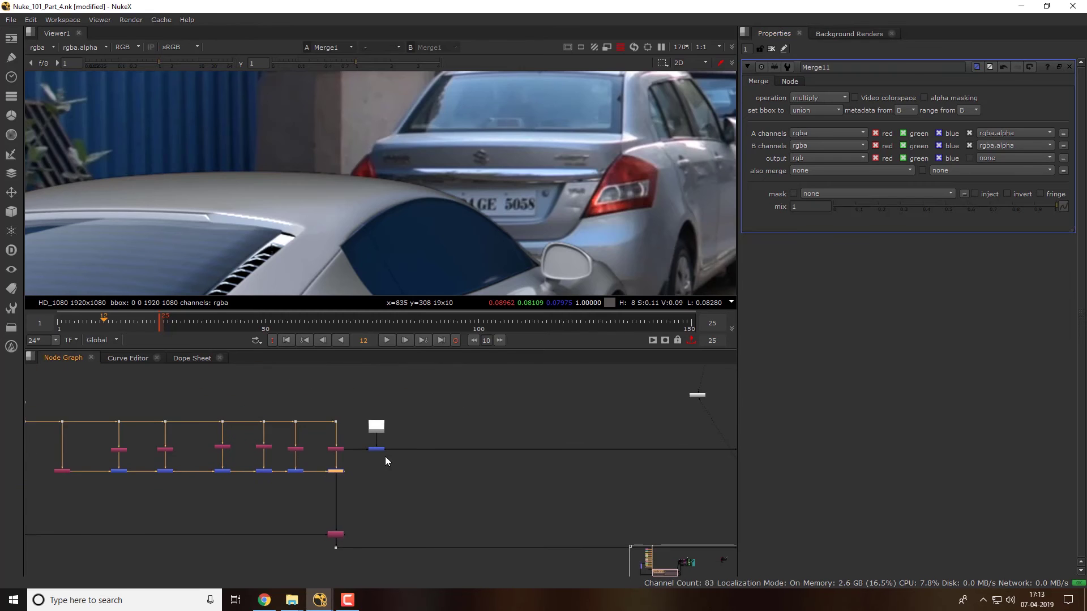
pyautogui.scroll(-4, 433, 225)
pyautogui.scroll(2, 352, 192)
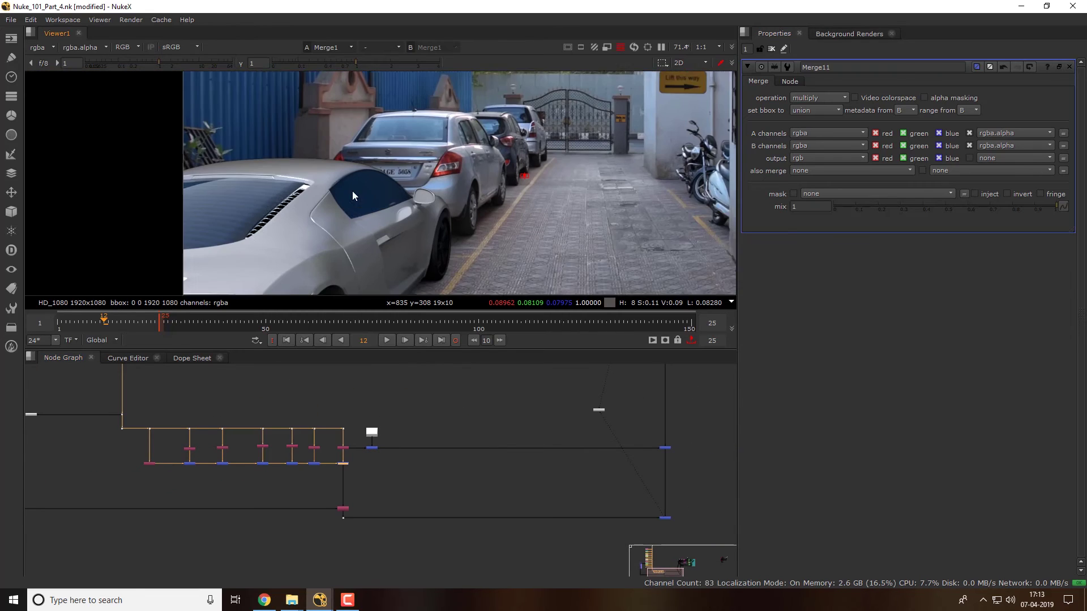
pyautogui.scroll(1, 407, 220)
pyautogui.moveTo(475, 439)
pyautogui.mouseDown()
pyautogui.moveTo(386, 441)
pyautogui.moveTo(186, 410)
pyautogui.mouseUp()
pyautogui.press('1')
pyautogui.scroll(-2, 419, 209)
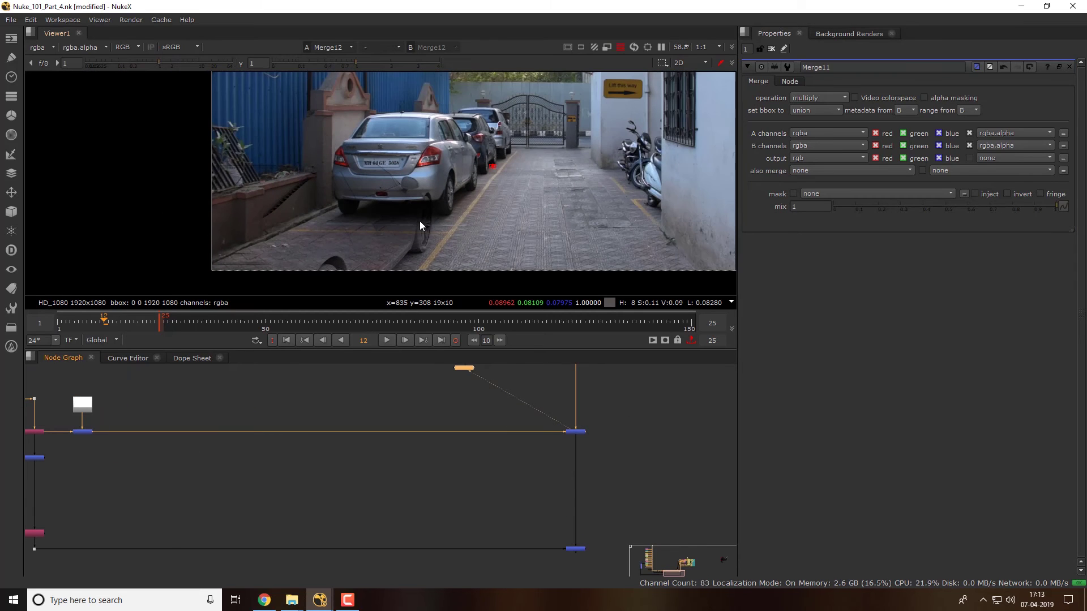
pyautogui.moveTo(619, 518); pyautogui.dragTo(538, 594)
pyautogui.press('1')
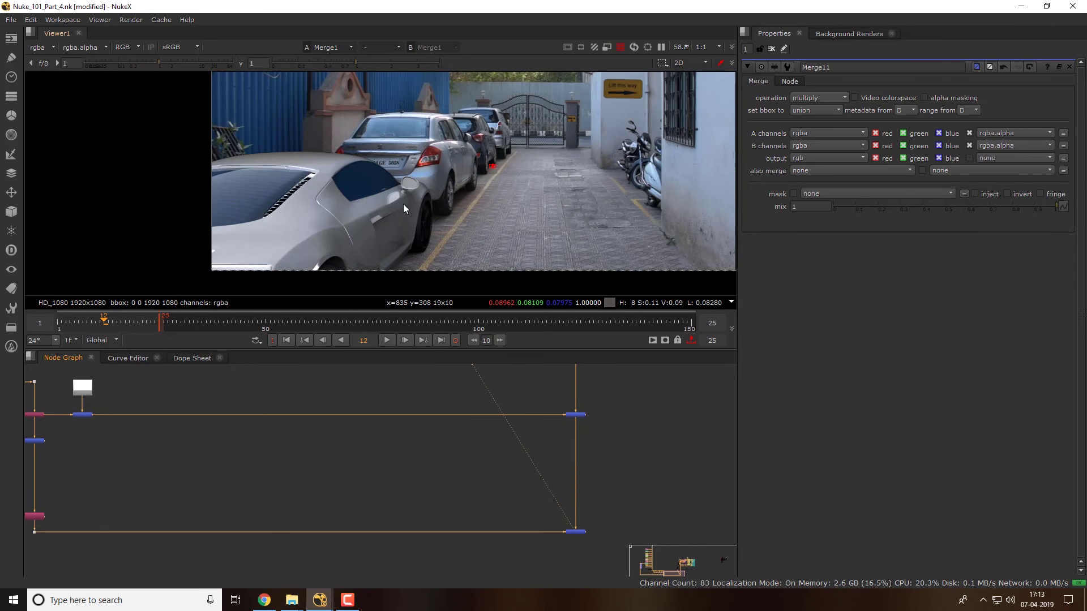
pyautogui.scroll(-1, 403, 208)
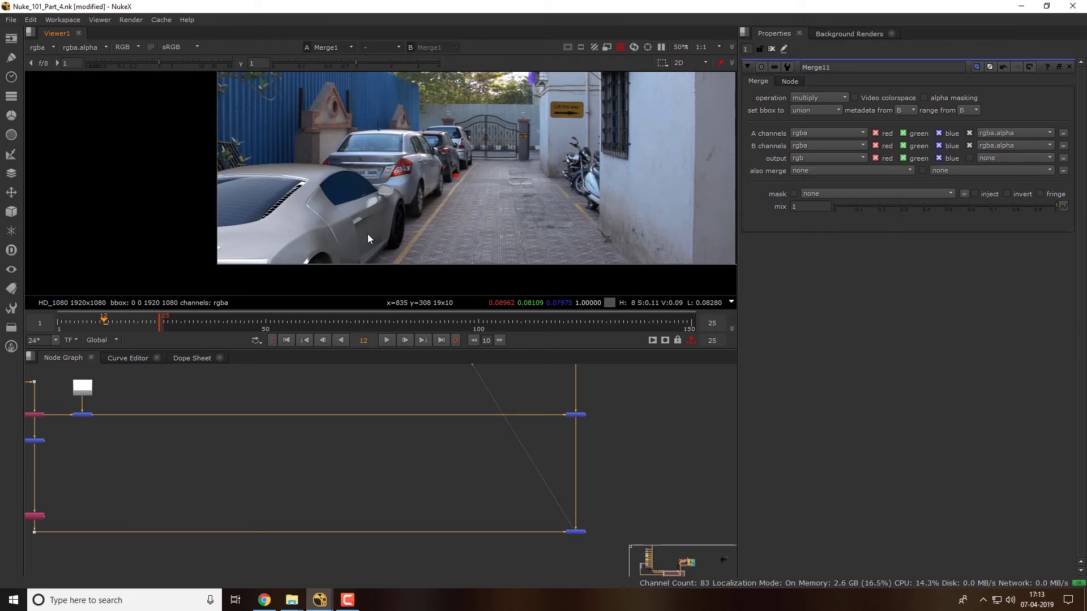
pyautogui.moveTo(350, 232); pyautogui.dragTo(342, 202)
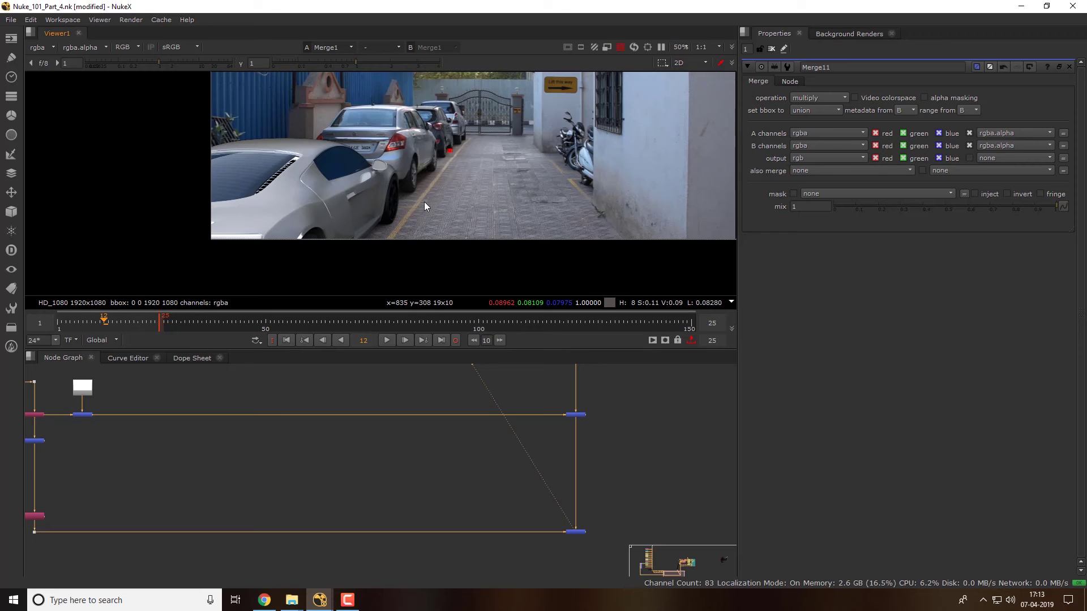
pyautogui.scroll(-1, 423, 201)
pyautogui.scroll(-1, 418, 218)
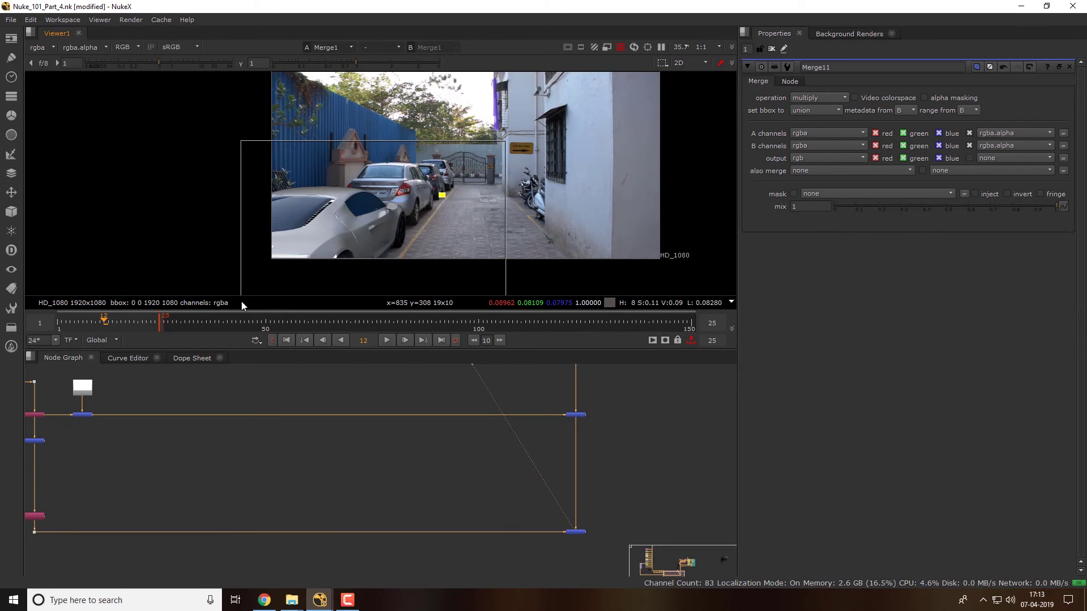
pyautogui.moveTo(484, 134); pyautogui.dragTo(213, 330)
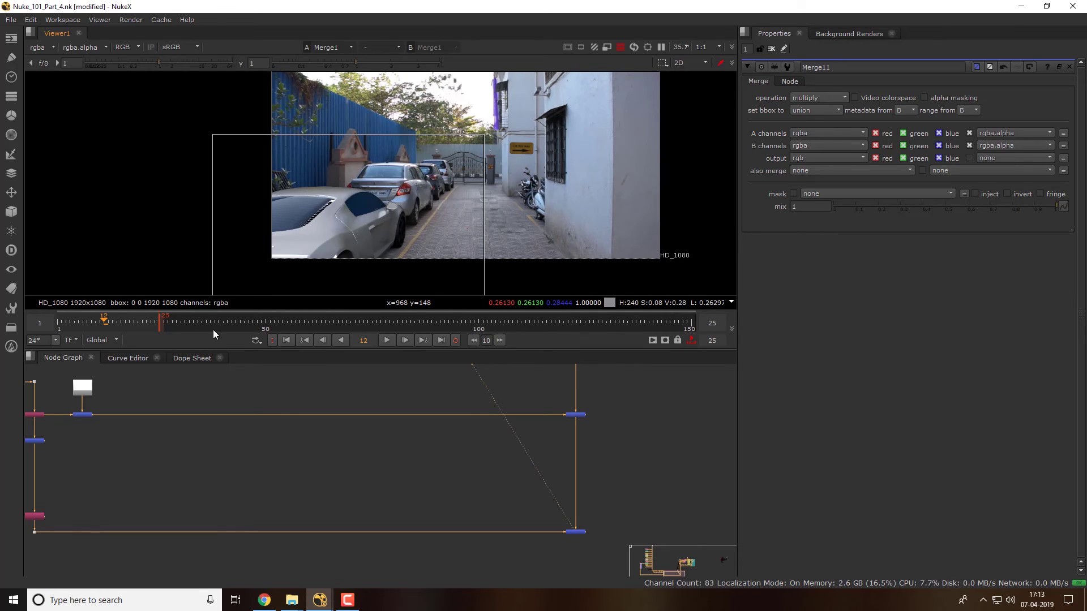
pyautogui.scroll(3, 369, 240)
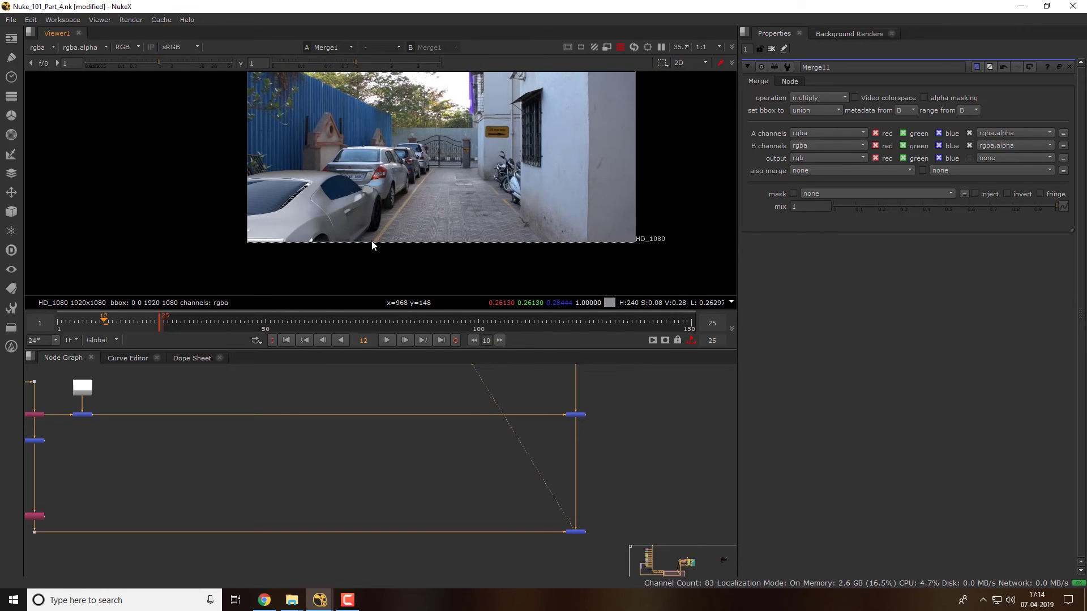
pyautogui.scroll(2, 373, 240)
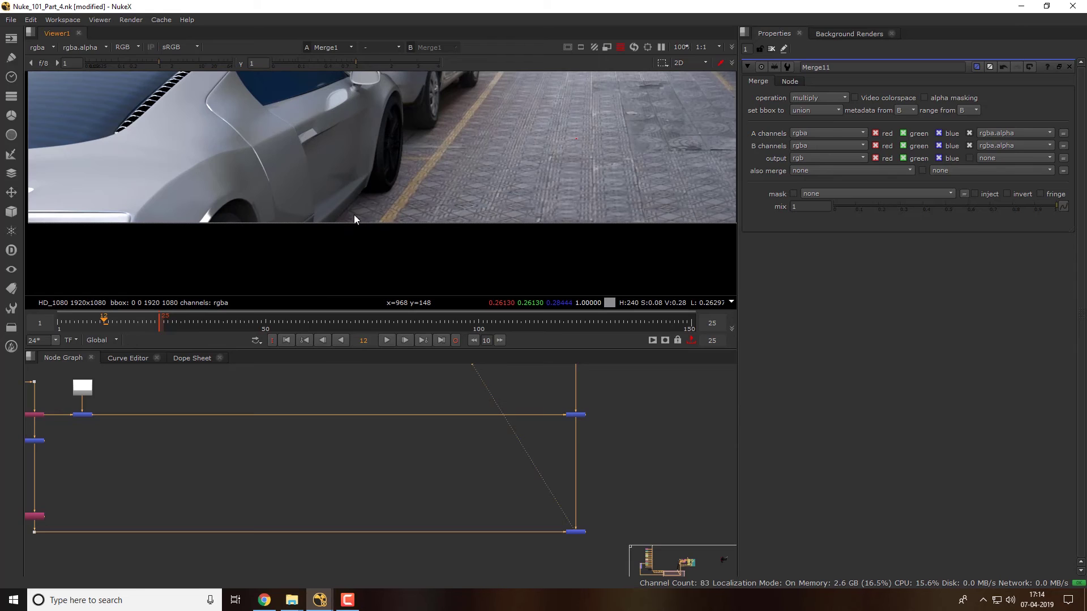
pyautogui.scroll(-3, 352, 477)
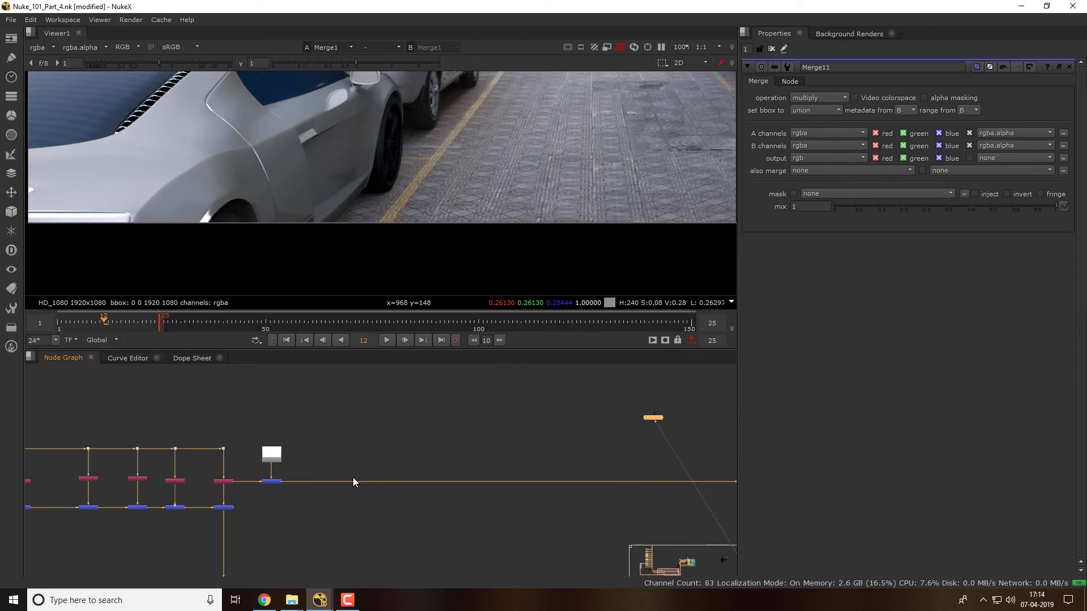
pyautogui.scroll(2, 351, 479)
# Insert a new Grade node onto the Merge13 pipe after the merge chain
pyautogui.moveTo(292, 444); pyautogui.dragTo(291, 396)
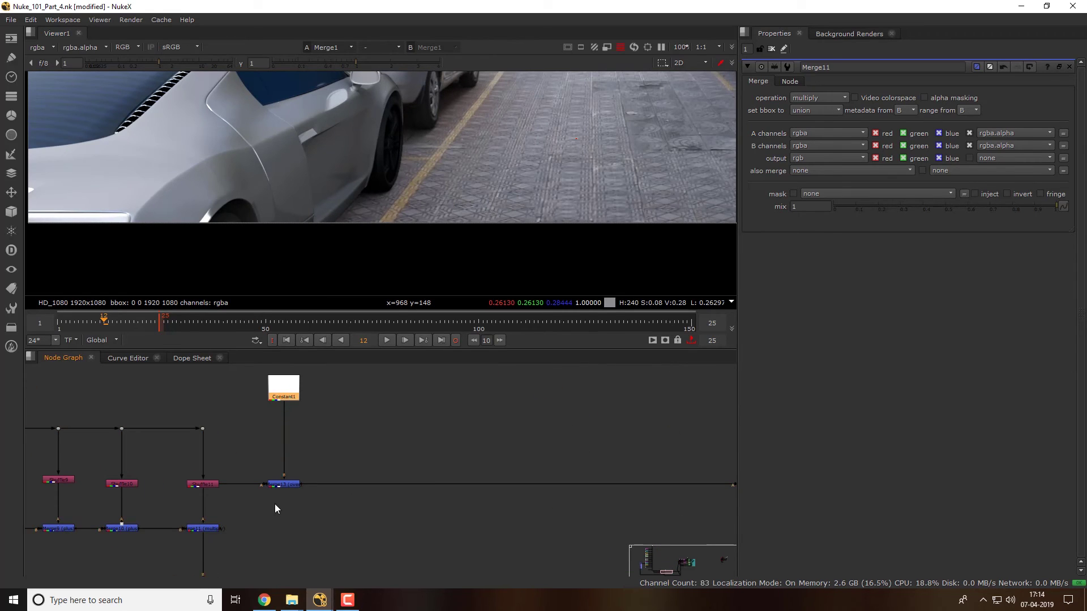
pyautogui.click(378, 440)
pyautogui.press('g')
pyautogui.moveTo(379, 444); pyautogui.dragTo(376, 485)
pyautogui.scroll(-3, 483, 231)
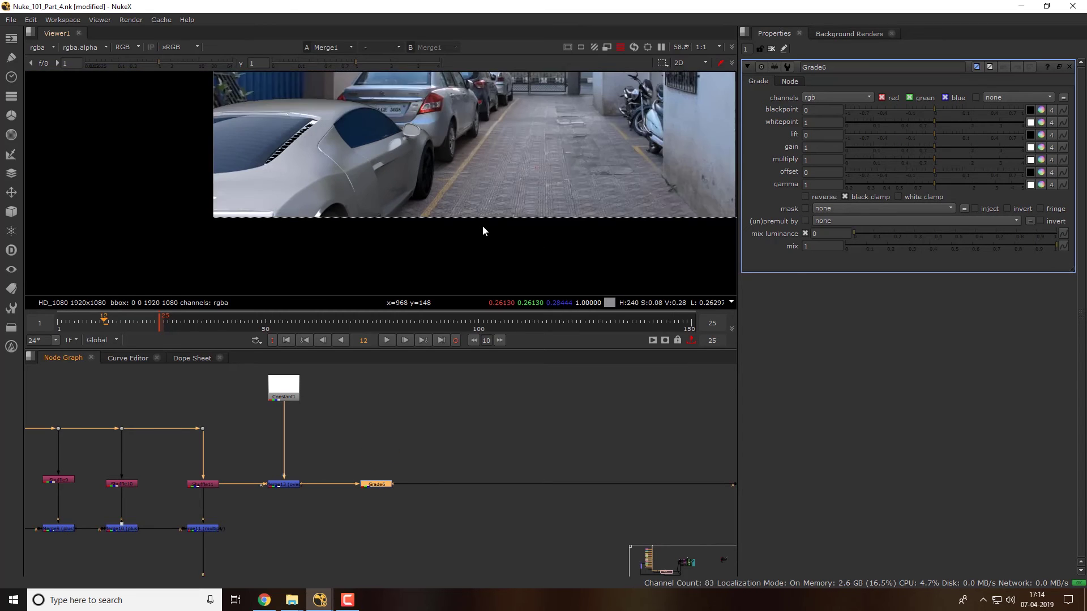
pyautogui.scroll(-1, 482, 231)
# Lower the Grade6 gamma to 0.57 and zoom the viewer out to the full frame
pyautogui.moveTo(932, 185); pyautogui.dragTo(903, 188)
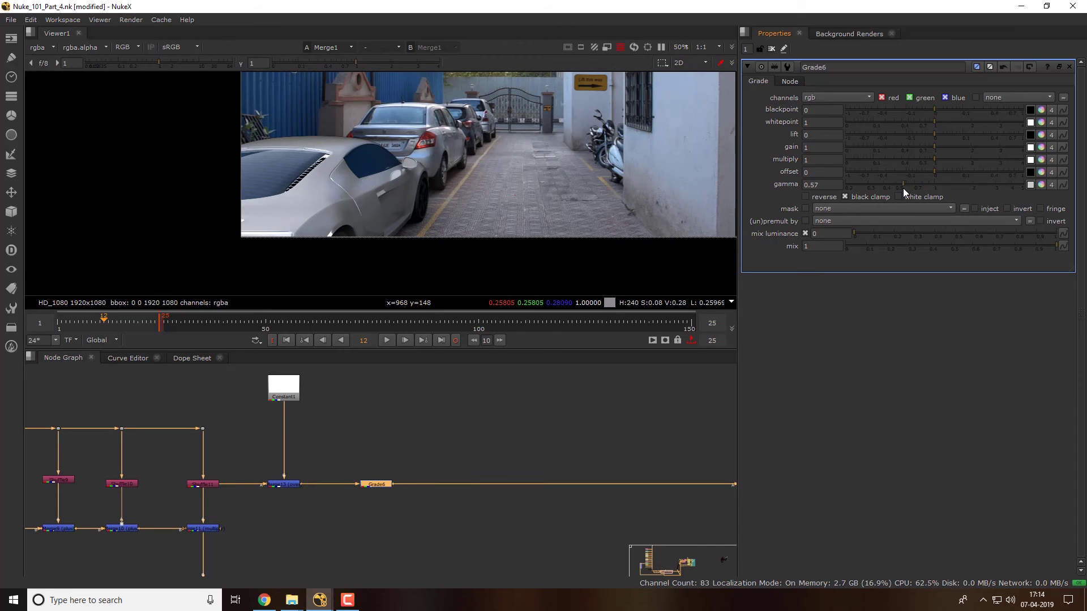
pyautogui.moveTo(478, 196); pyautogui.dragTo(439, 149)
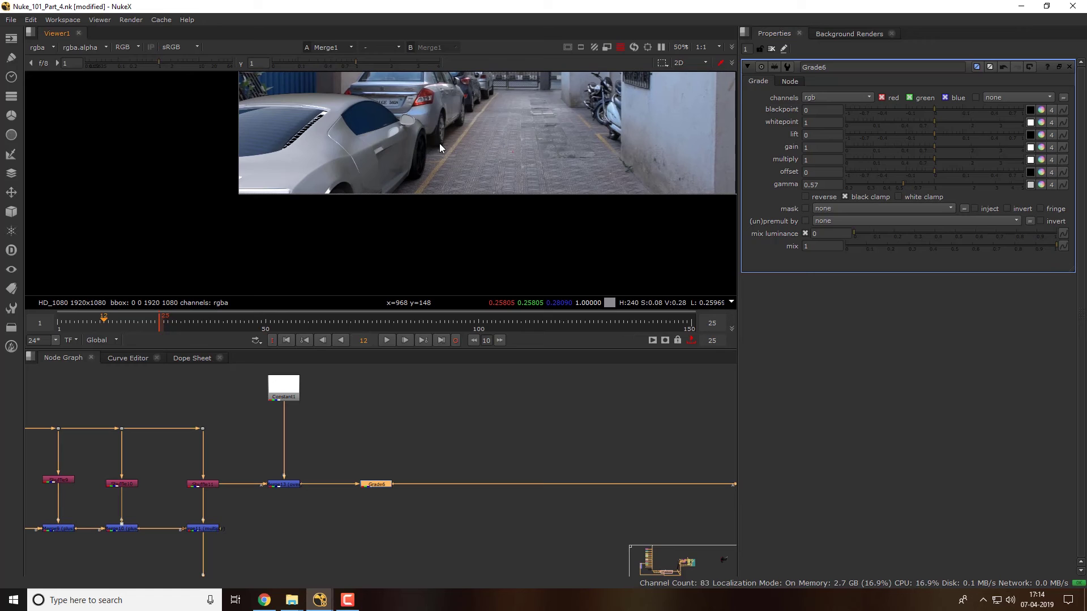
pyautogui.scroll(-1, 439, 263)
pyautogui.scroll(-1, 464, 224)
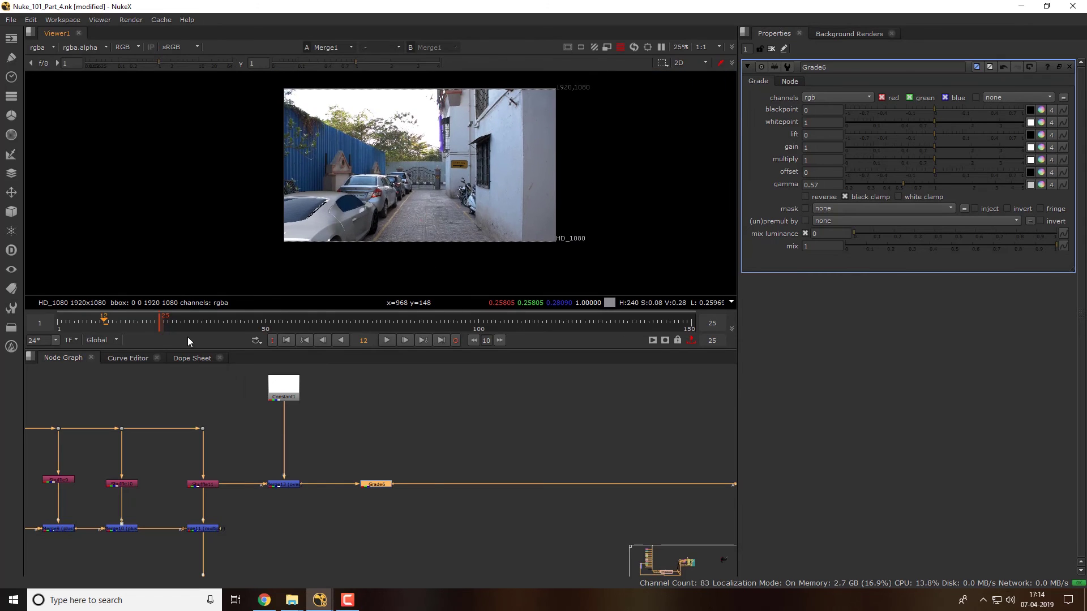
# Play the composite in a maximized, recentred viewer, restarting from frame 1
pyautogui.click(388, 340)
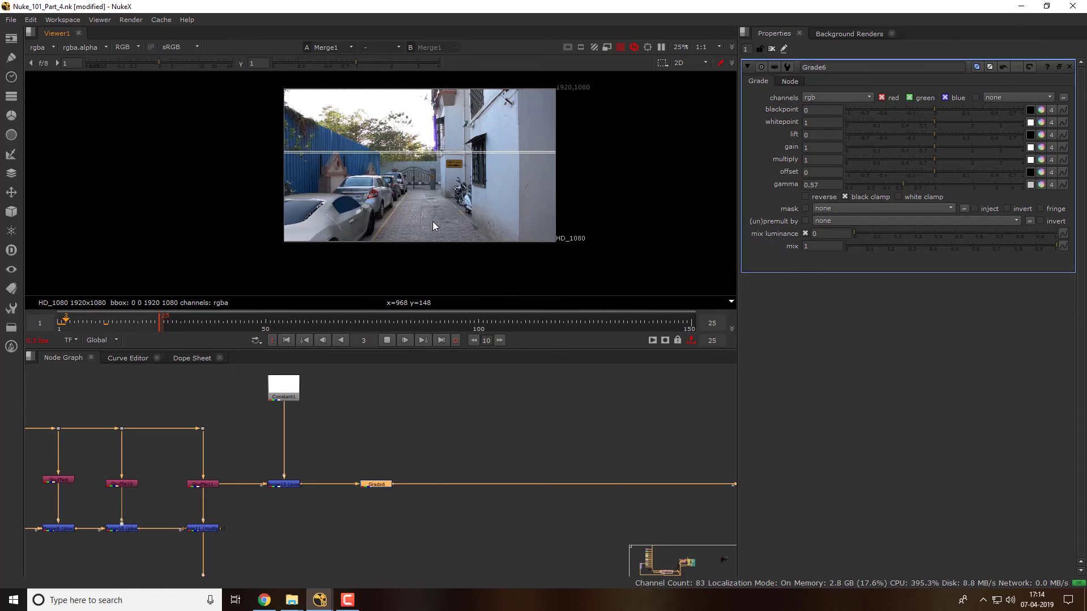
pyautogui.press('space')
pyautogui.moveTo(454, 398); pyautogui.dragTo(590, 338)
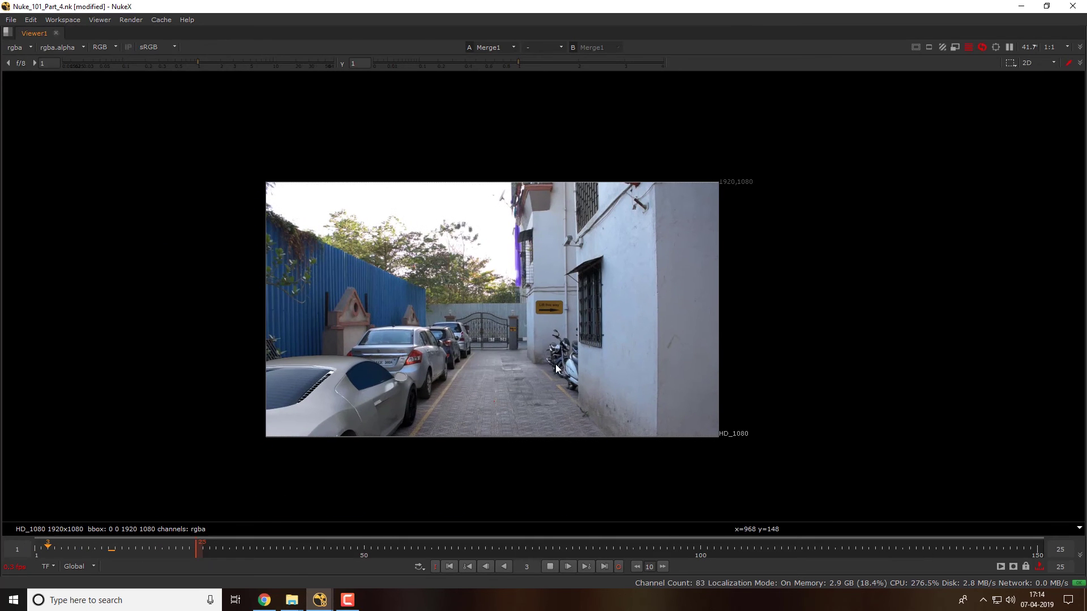
pyautogui.scroll(2, 555, 365)
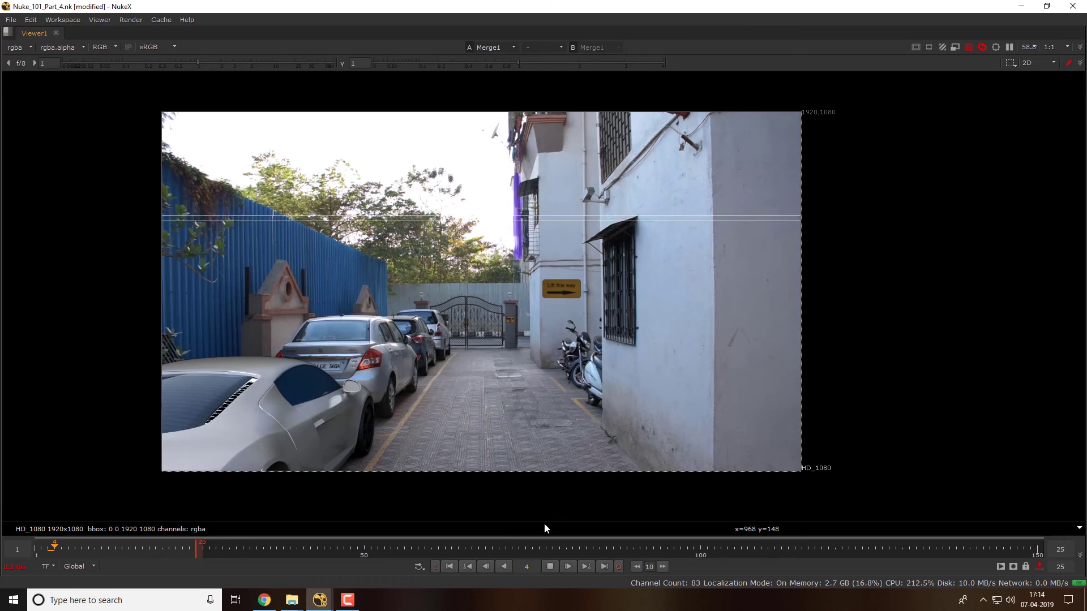
pyautogui.click(450, 566)
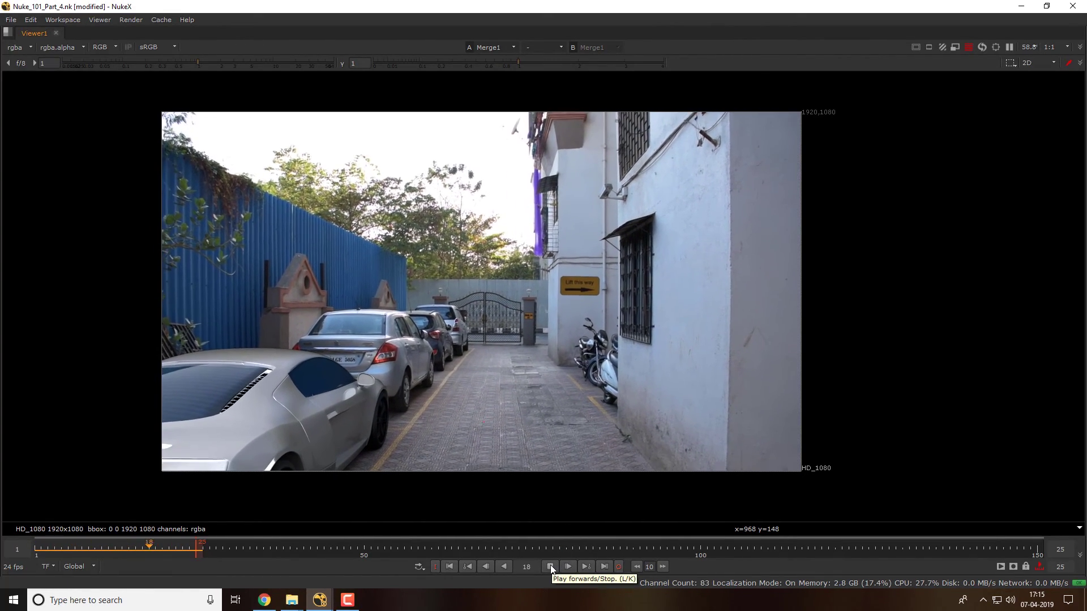
# Stop playback at frame 21, zoom in on the car, then zoom back out to the whole composite
pyautogui.click(552, 568)
pyautogui.scroll(3, 316, 402)
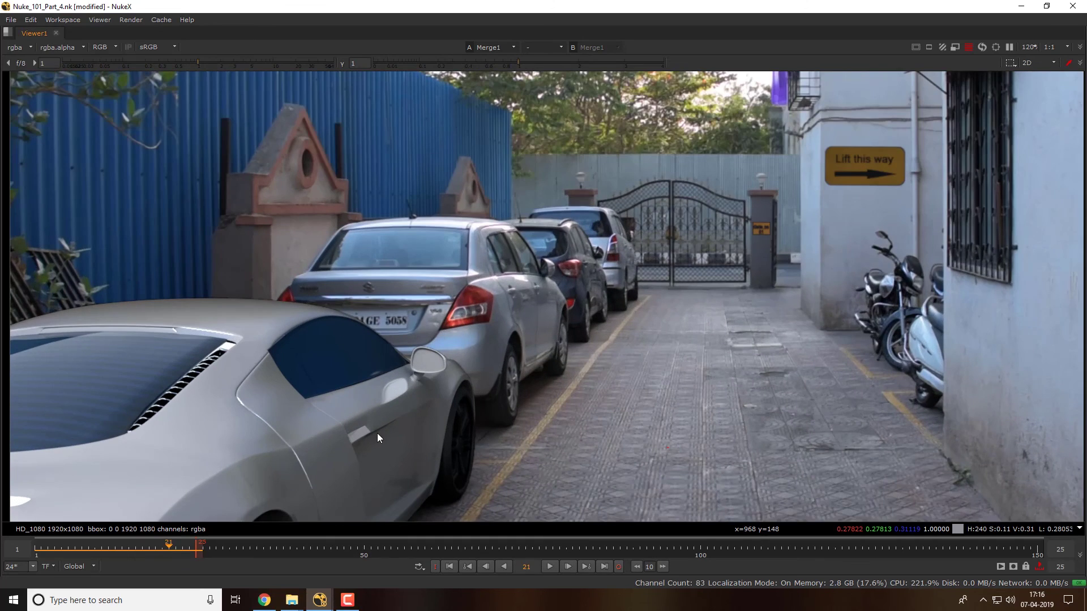
pyautogui.scroll(4, 389, 270)
pyautogui.scroll(4, 406, 259)
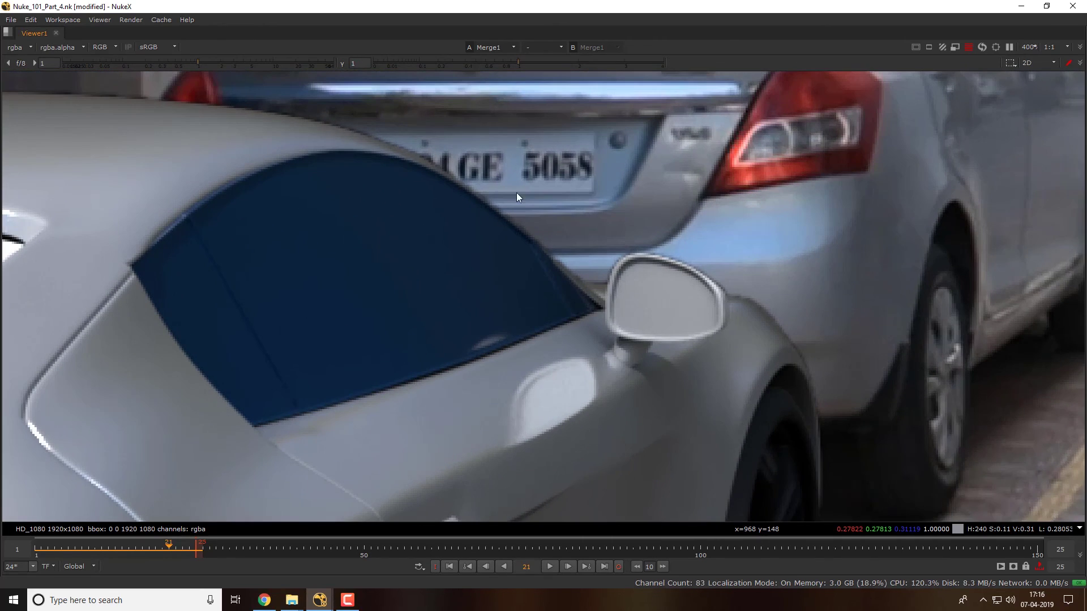
pyautogui.scroll(-4, 576, 337)
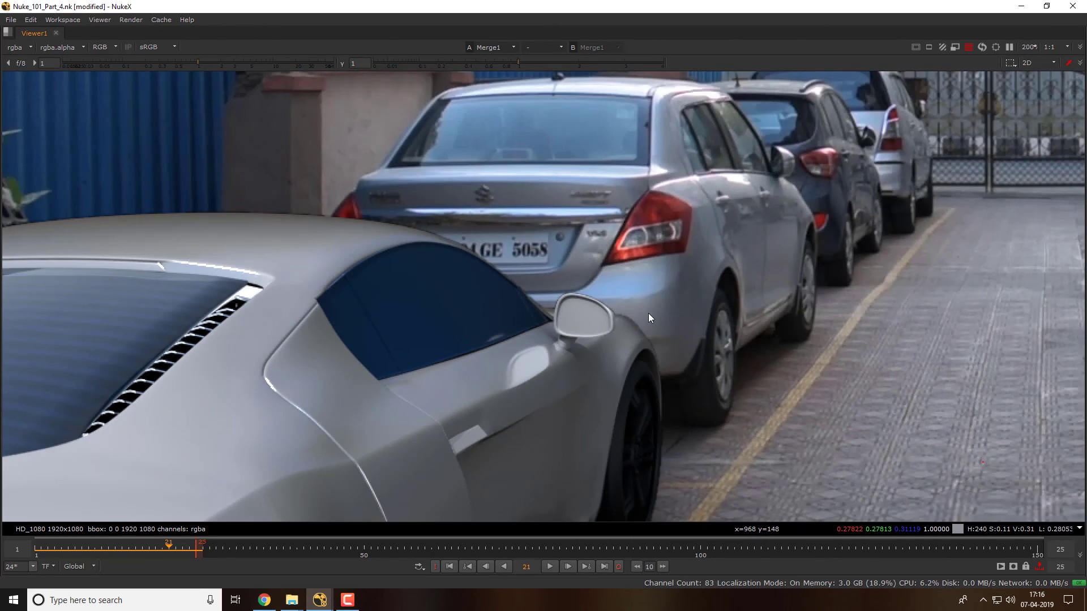
pyautogui.scroll(3, 648, 179)
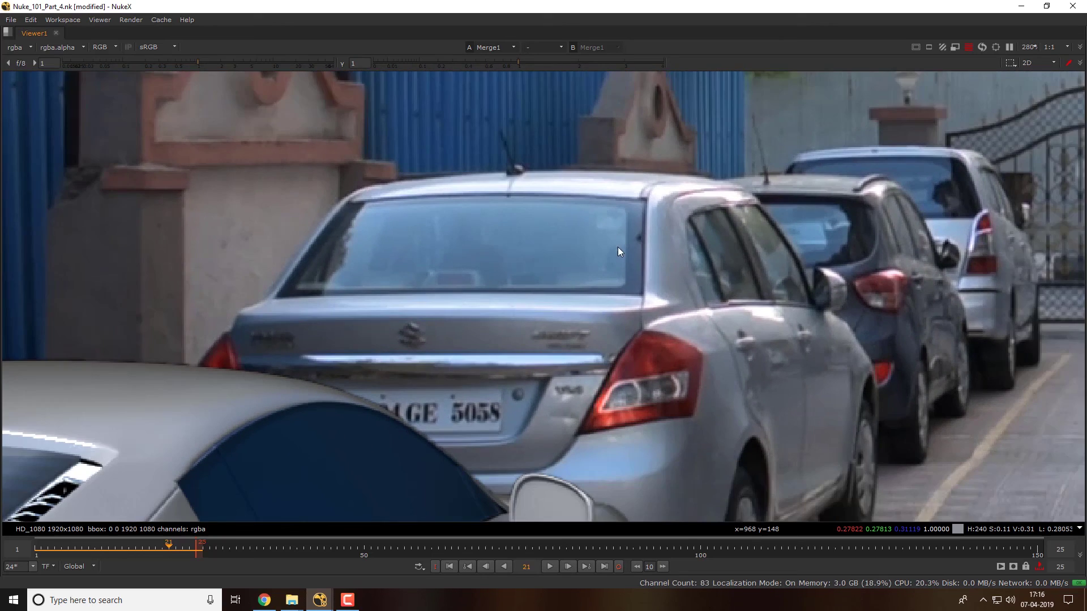
pyautogui.scroll(-2, 498, 308)
pyautogui.scroll(-3, 476, 348)
pyautogui.scroll(3, 386, 298)
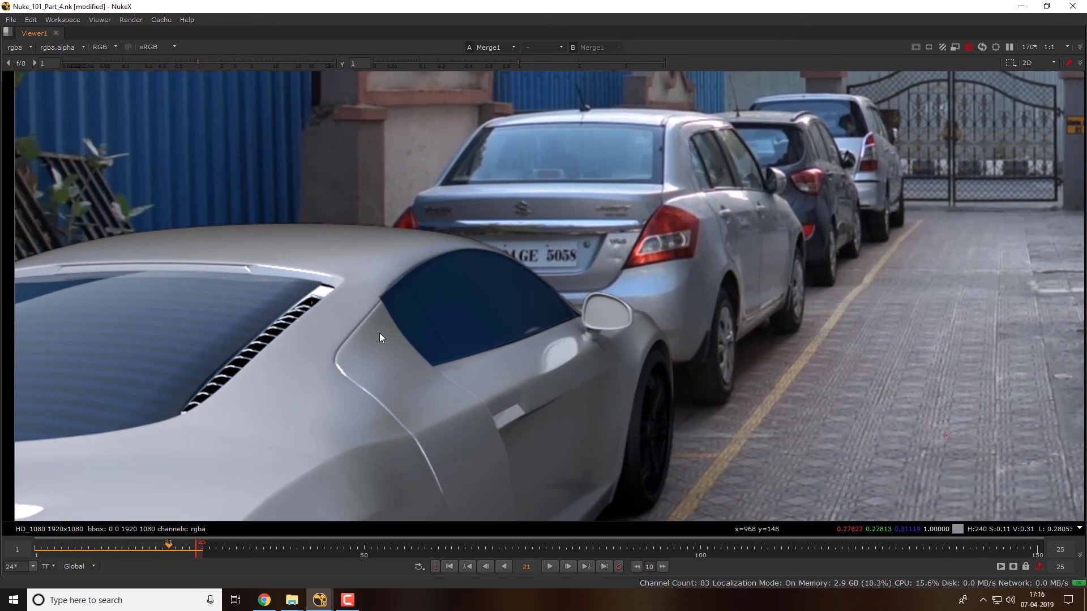
pyautogui.scroll(-3, 419, 362)
pyautogui.scroll(-2, 422, 382)
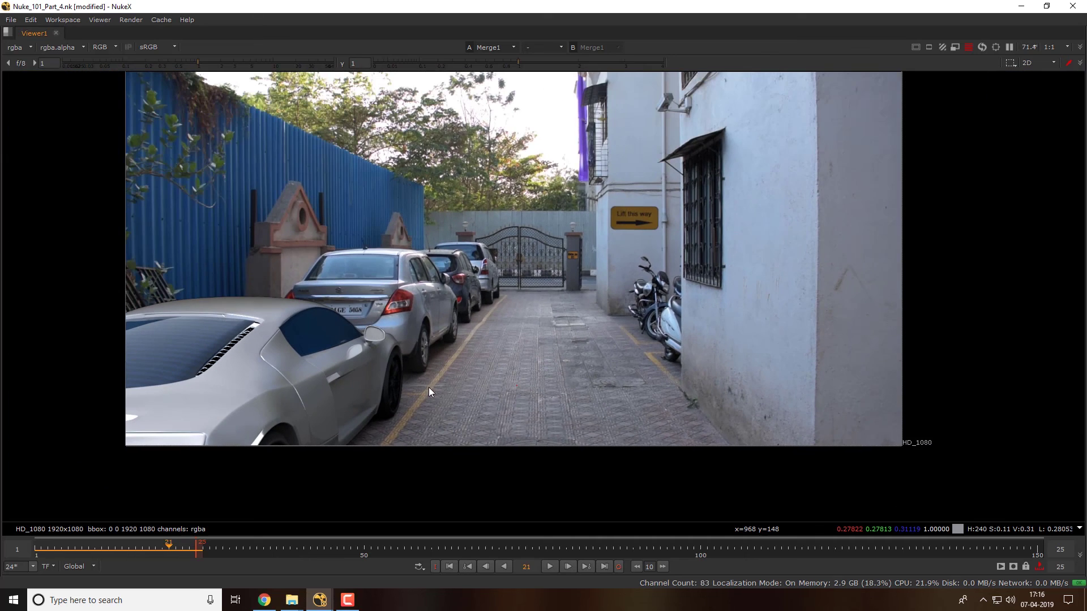
pyautogui.scroll(-1, 436, 405)
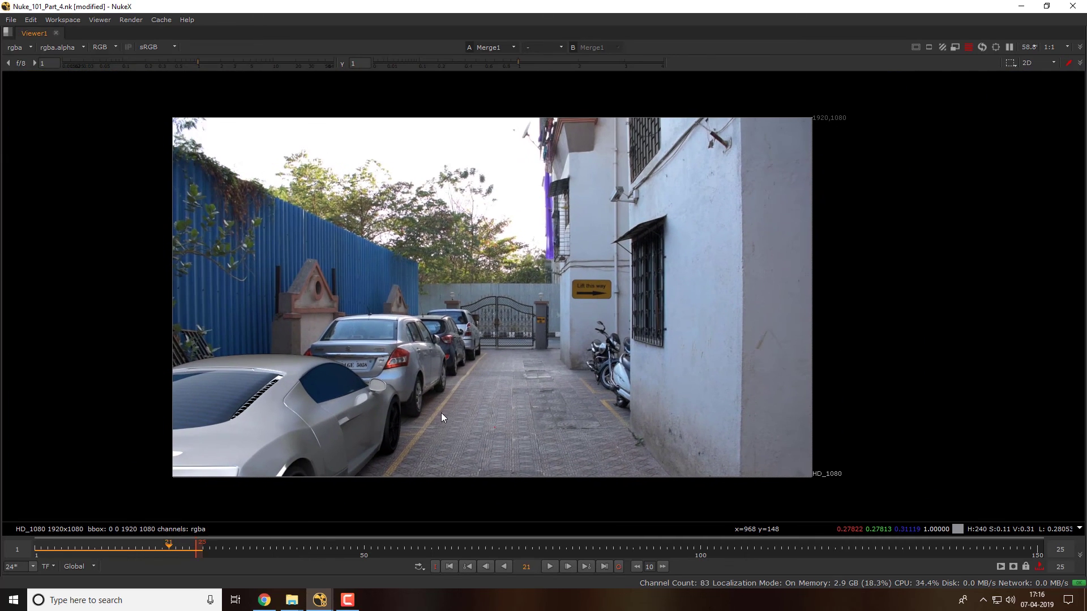
pyautogui.scroll(1, 443, 417)
# Replay the sequence, stop at frame 18, and draw then clear a viewer ROI box
pyautogui.click(547, 566)
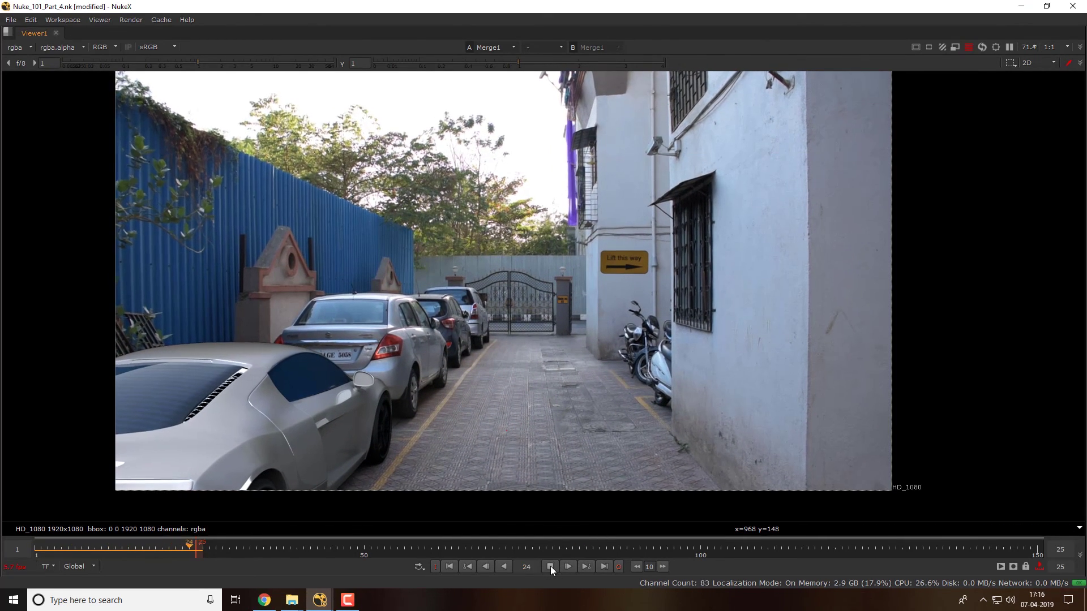
pyautogui.click(550, 566)
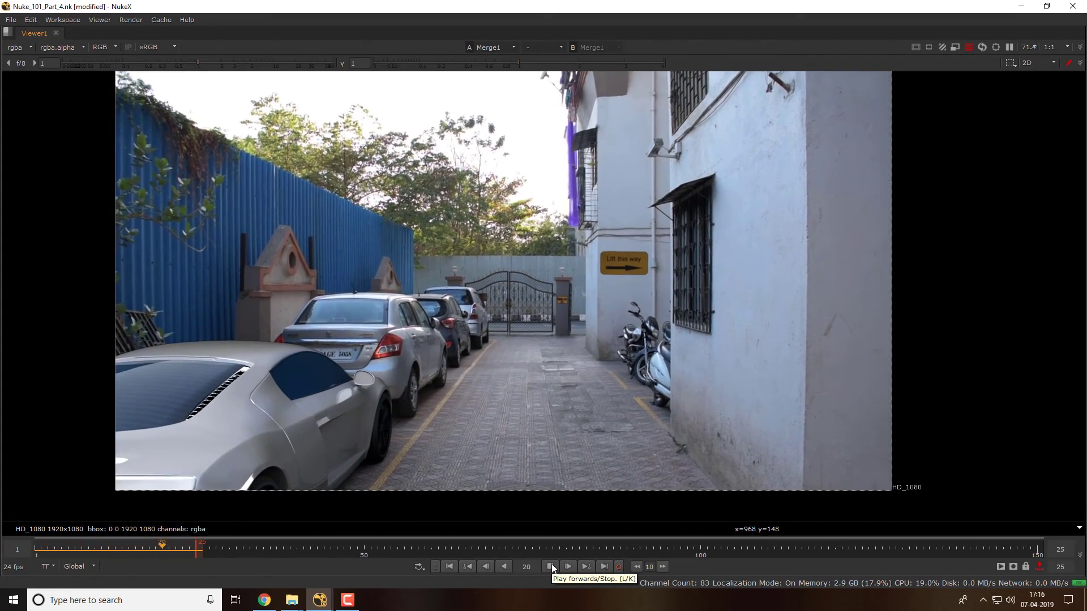
pyautogui.click(552, 564)
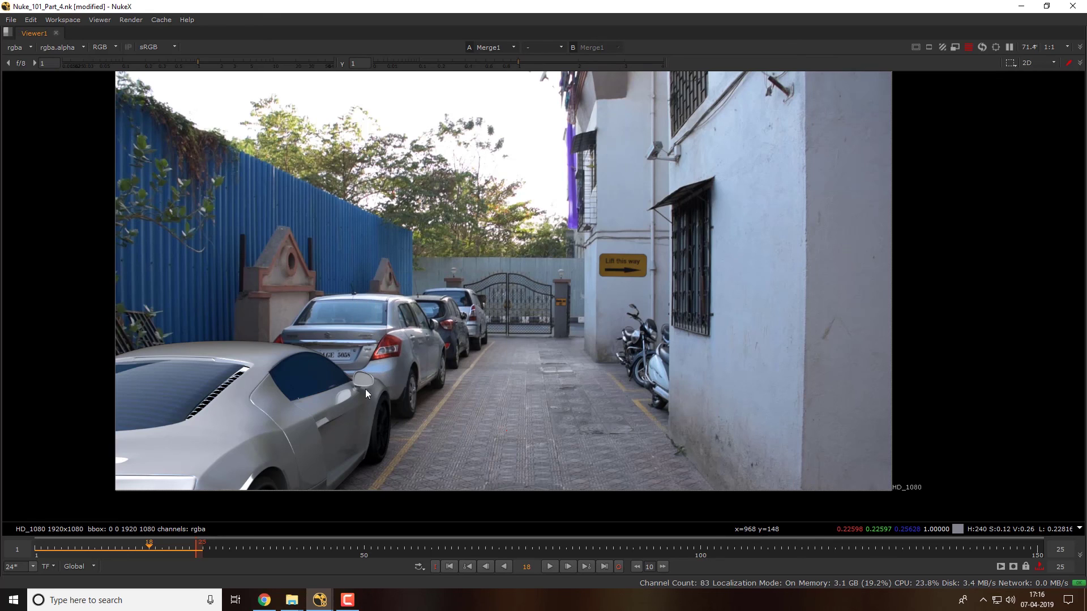
pyautogui.moveTo(362, 389); pyautogui.dragTo(198, 477)
pyautogui.click(199, 477)
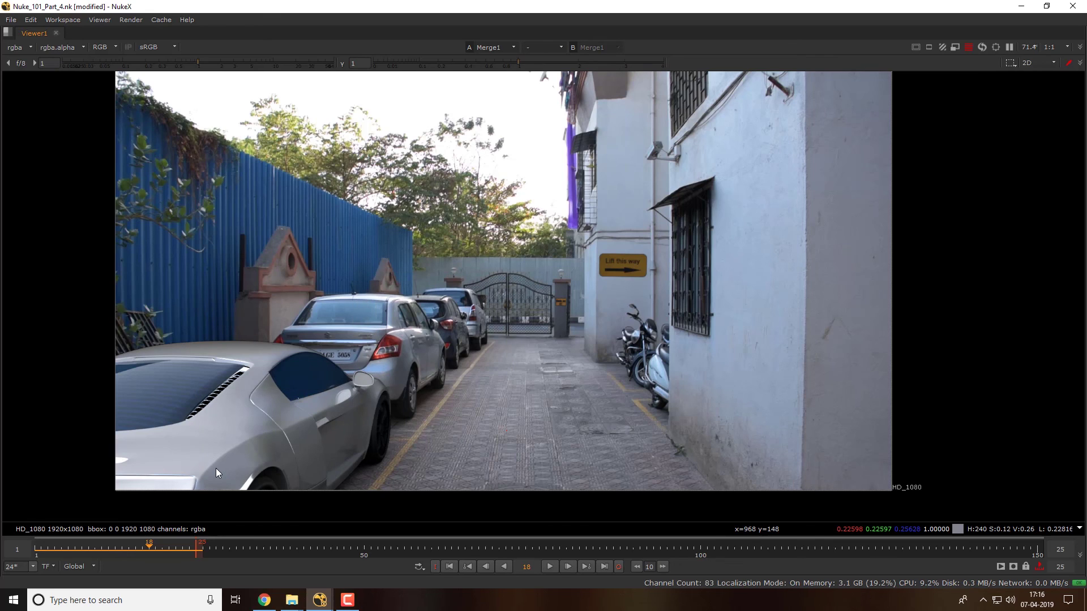
# Restore the normal pane layout, zoom out the Node Graph, and move the Dot node down-right
pyautogui.press('space')
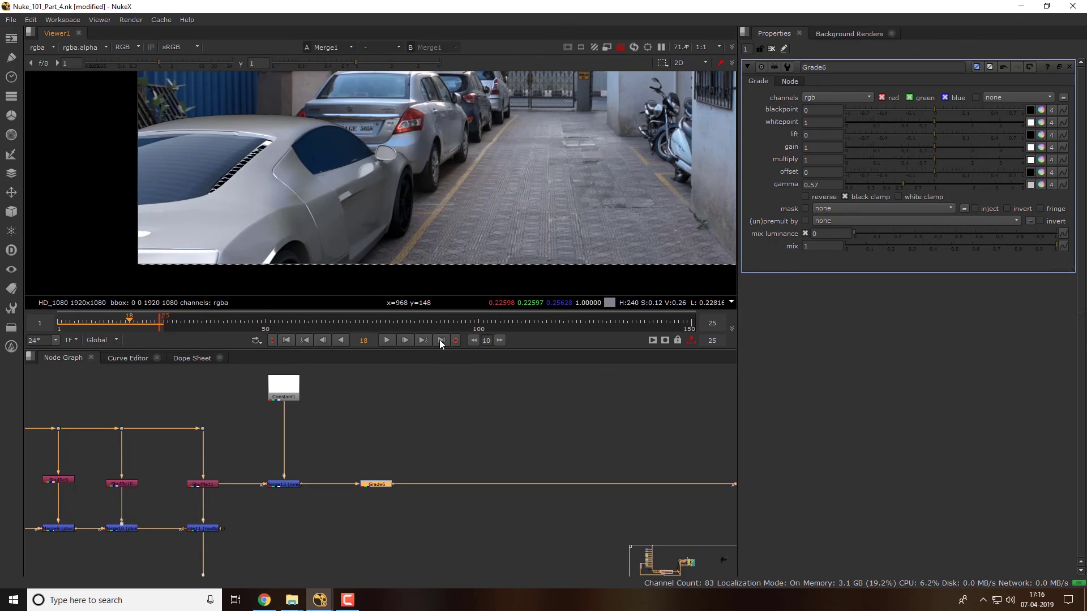
pyautogui.scroll(-2, 457, 236)
pyautogui.scroll(-2, 465, 229)
pyautogui.scroll(-2, 430, 339)
pyautogui.scroll(-2, 403, 464)
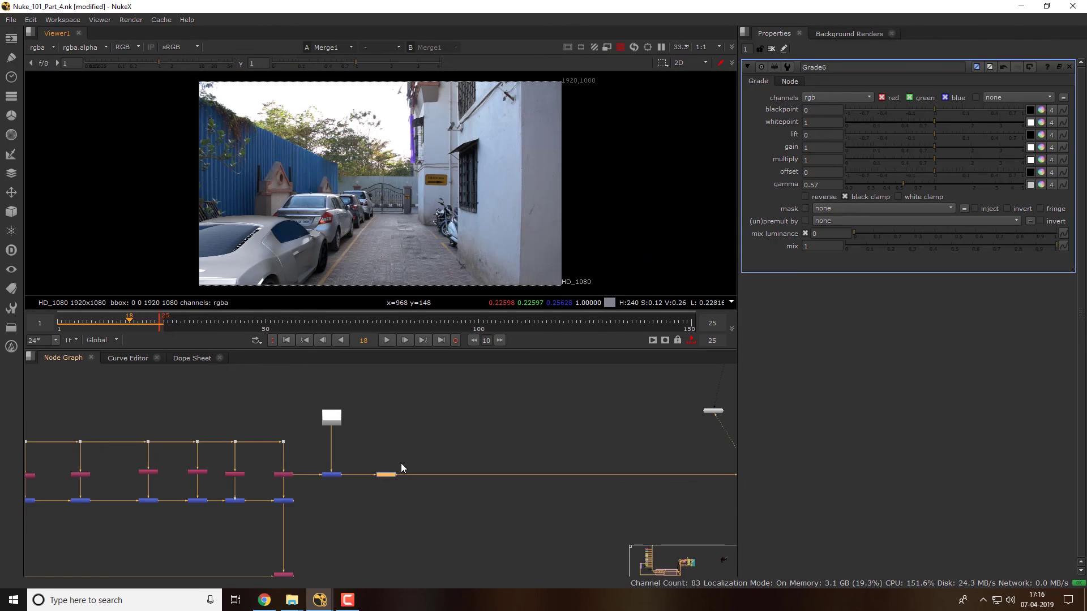
pyautogui.scroll(-1, 430, 480)
pyautogui.scroll(-2, 474, 478)
pyautogui.scroll(-1, 507, 442)
pyautogui.scroll(1, 508, 443)
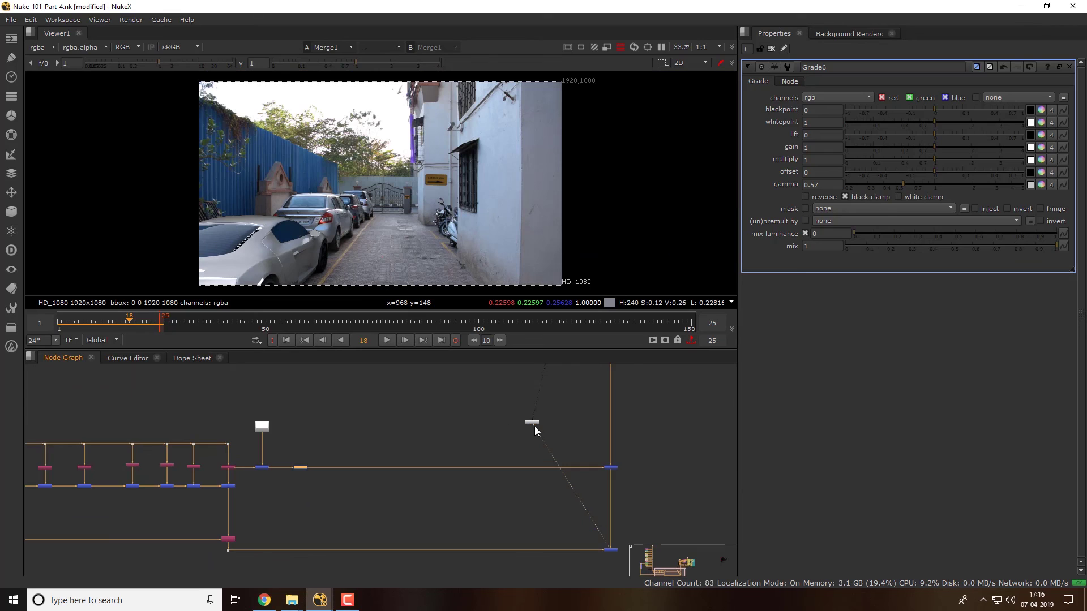
pyautogui.moveTo(533, 424); pyautogui.dragTo(648, 490)
# Marquee-select the row of merge nodes, deselect them, and reframe the composite in the viewer
pyautogui.moveTo(312, 437); pyautogui.dragTo(402, 447)
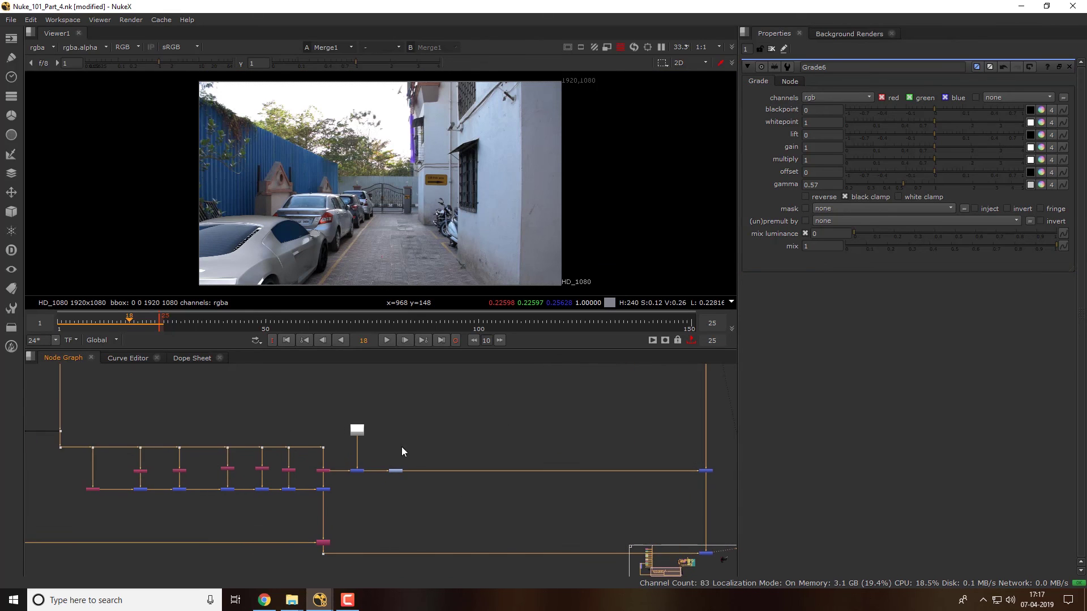
pyautogui.moveTo(447, 377); pyautogui.dragTo(92, 524)
pyautogui.scroll(-2, 334, 452)
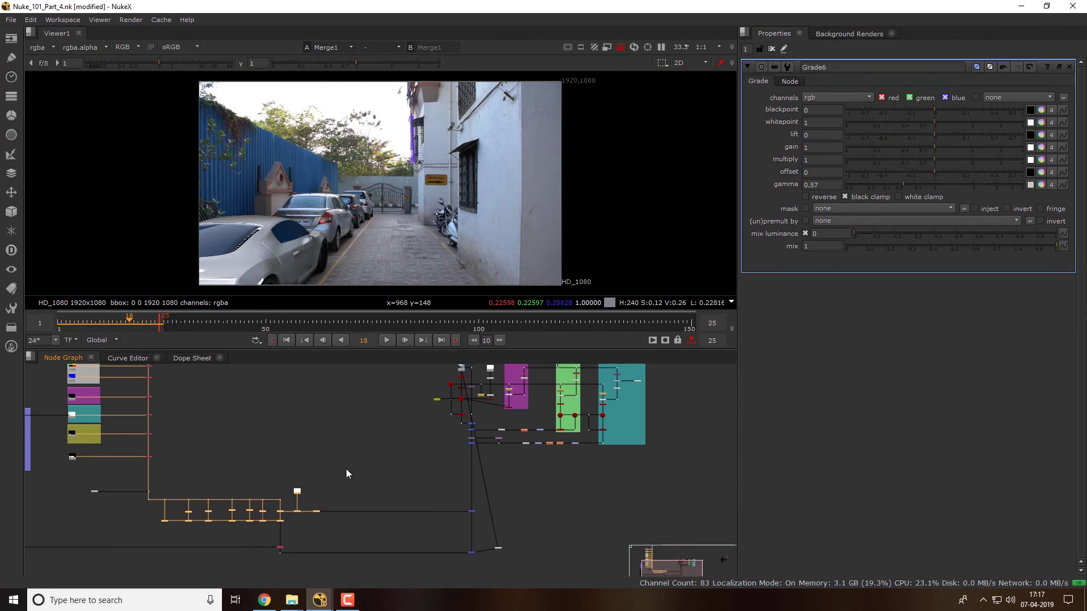
pyautogui.click(344, 468)
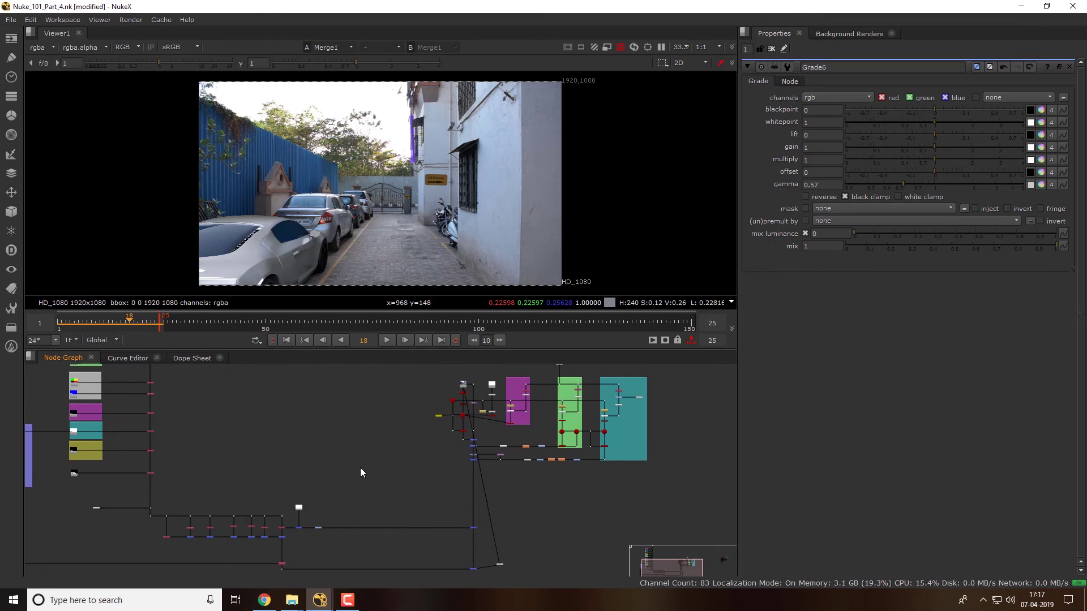
pyautogui.scroll(1, 296, 240)
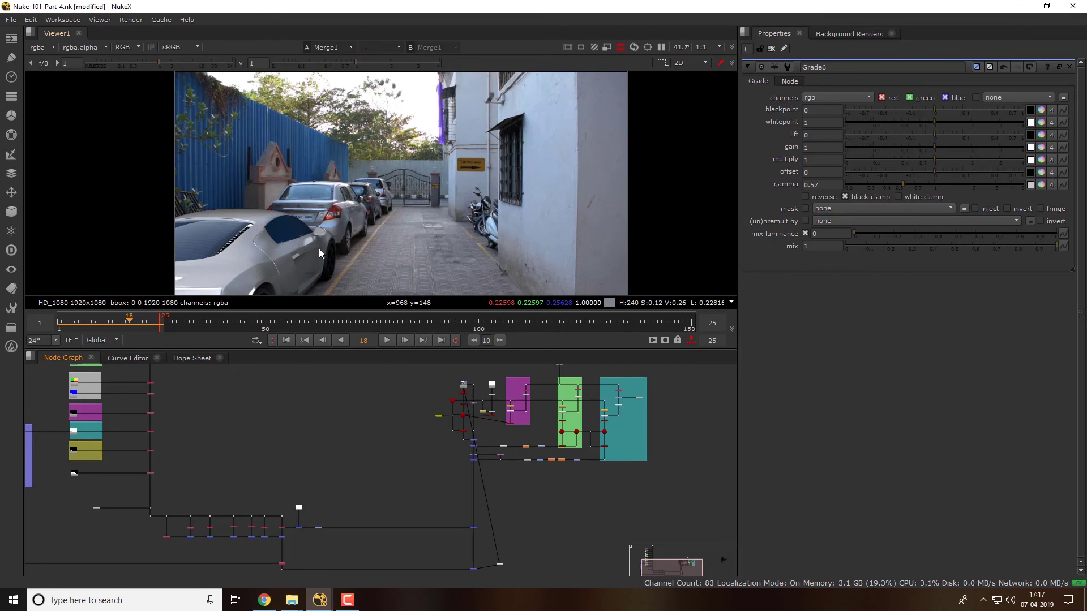
pyautogui.moveTo(319, 249); pyautogui.dragTo(316, 233)
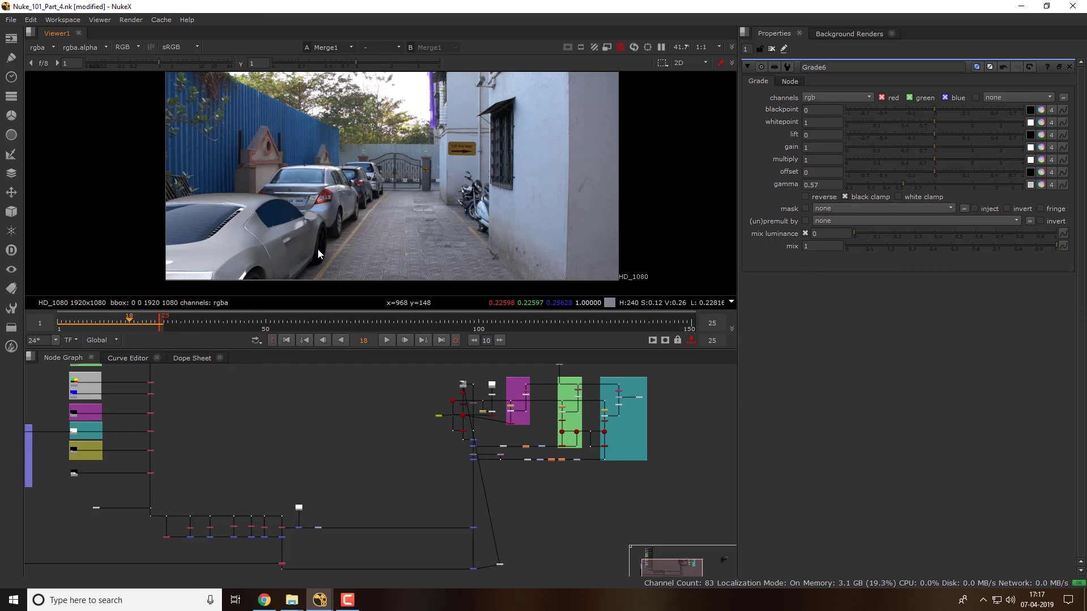
pyautogui.moveTo(318, 249); pyautogui.dragTo(328, 257)
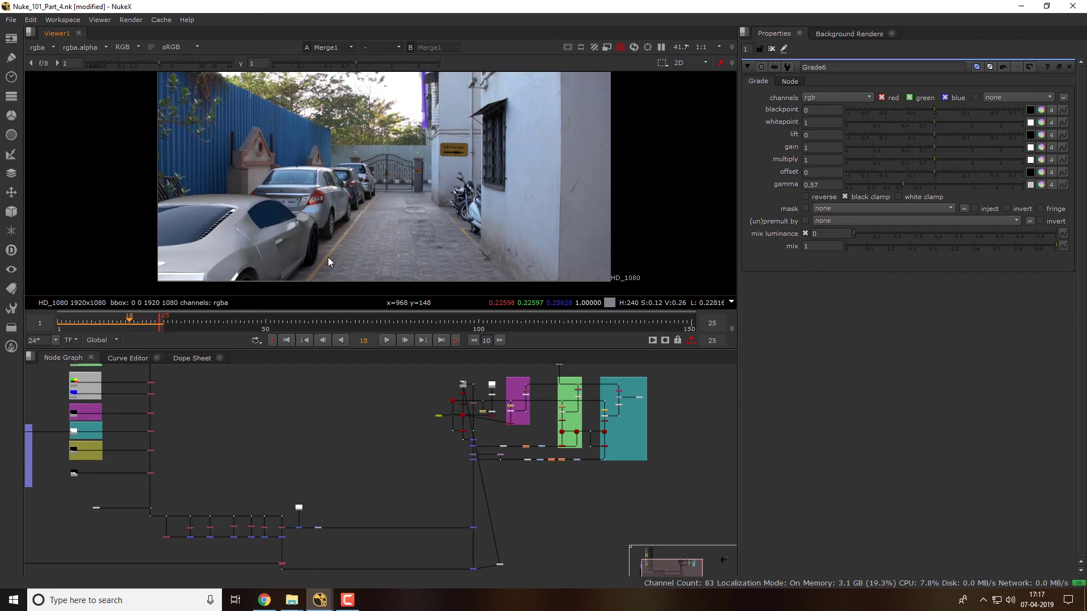